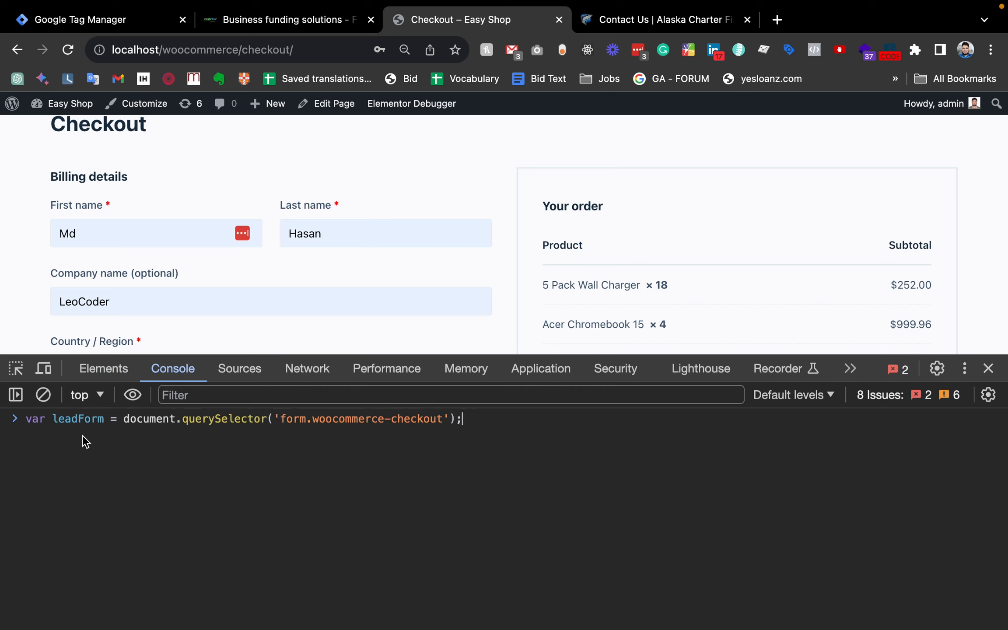
Run the leadForm declaration that selects 'form.woocommerce-checkout', and evaluate leadForm in the console
key("Return")
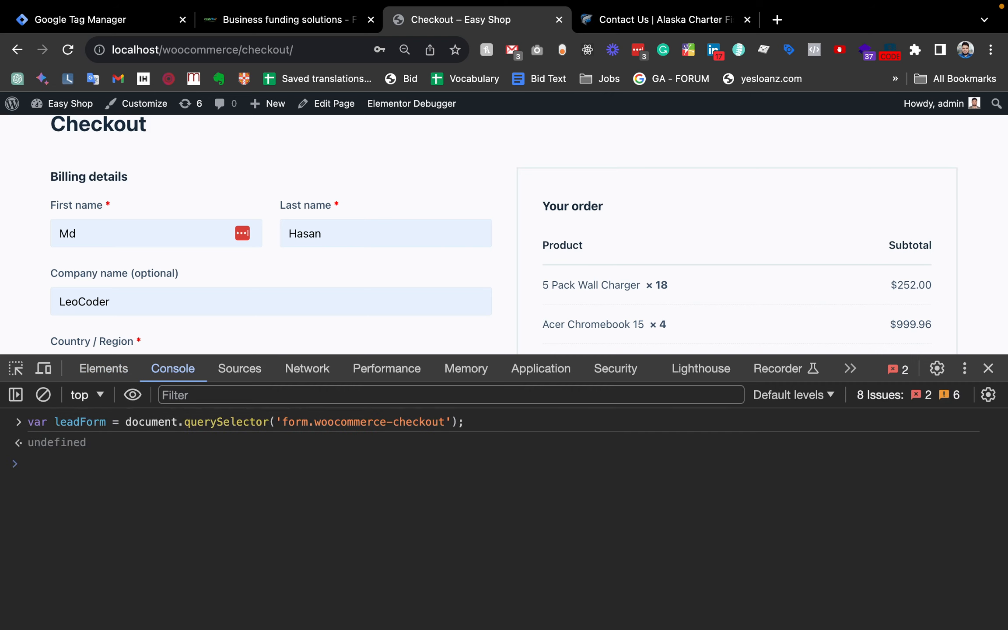
type("leadForm")
key("Return")
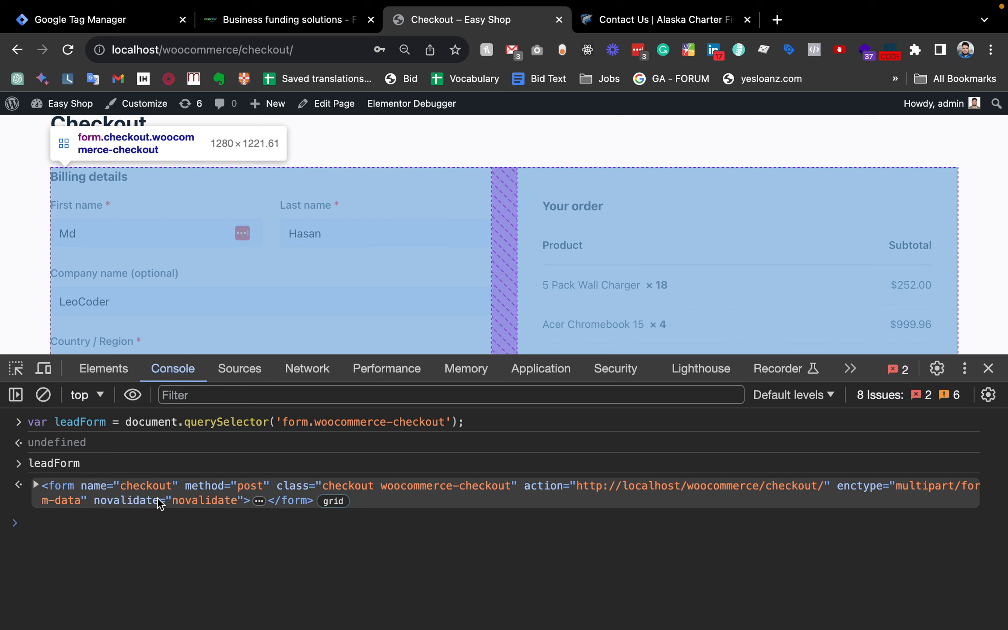
Switch to Sublime Text and copy the whole eight-line form data script
key("super+Tab")
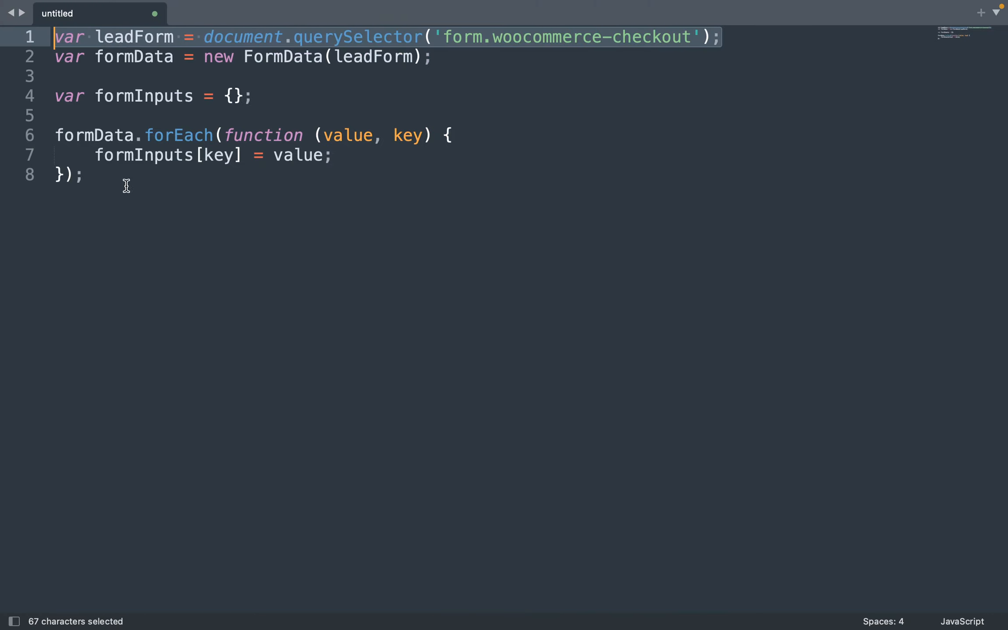
left_click_drag(126, 186, 42, 37)
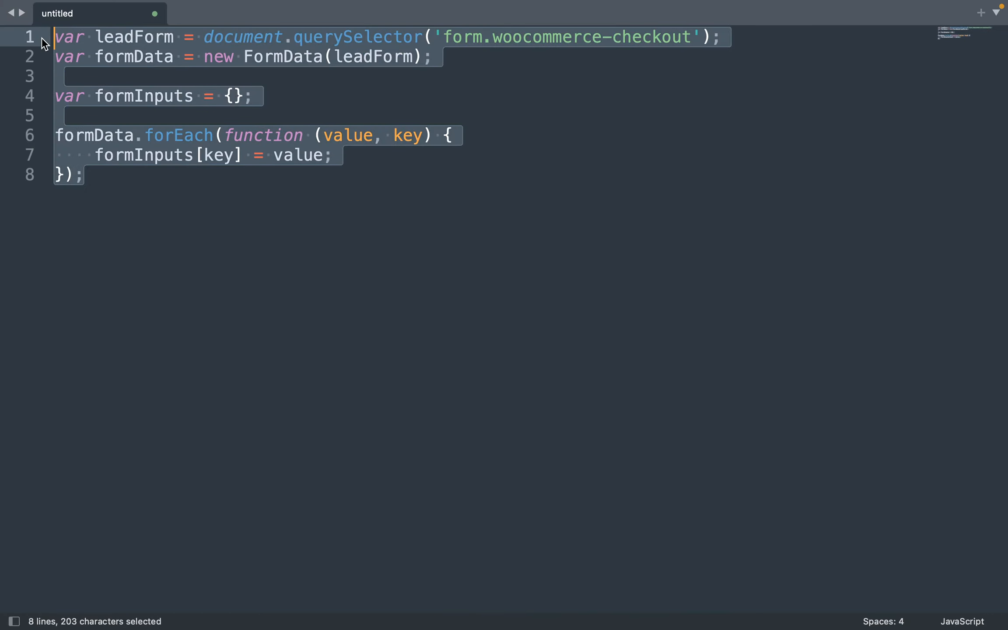
key("super+c")
double_click(153, 38)
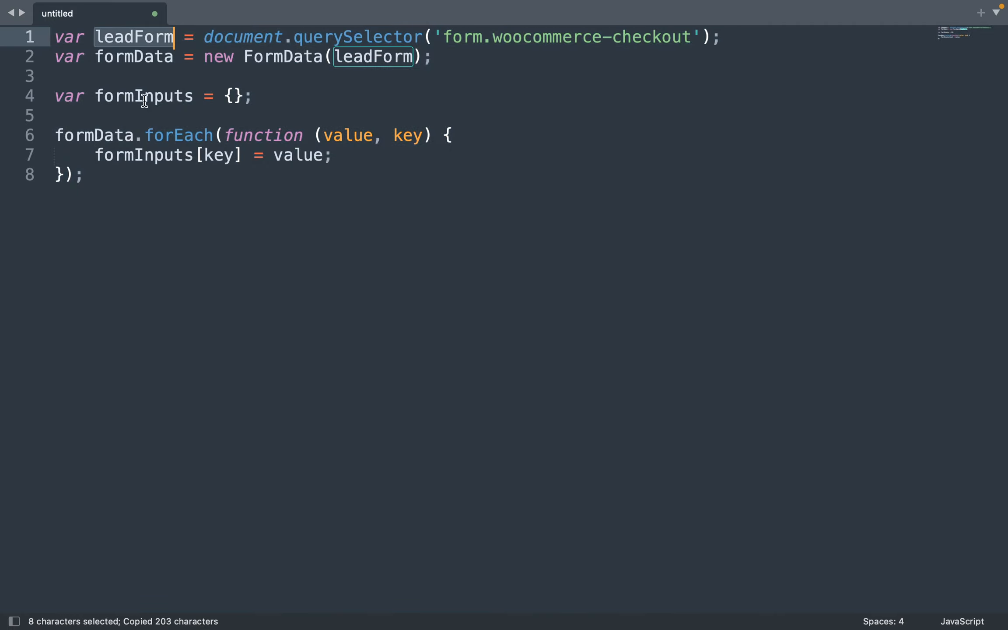
left_click_drag(133, 191, 41, 33)
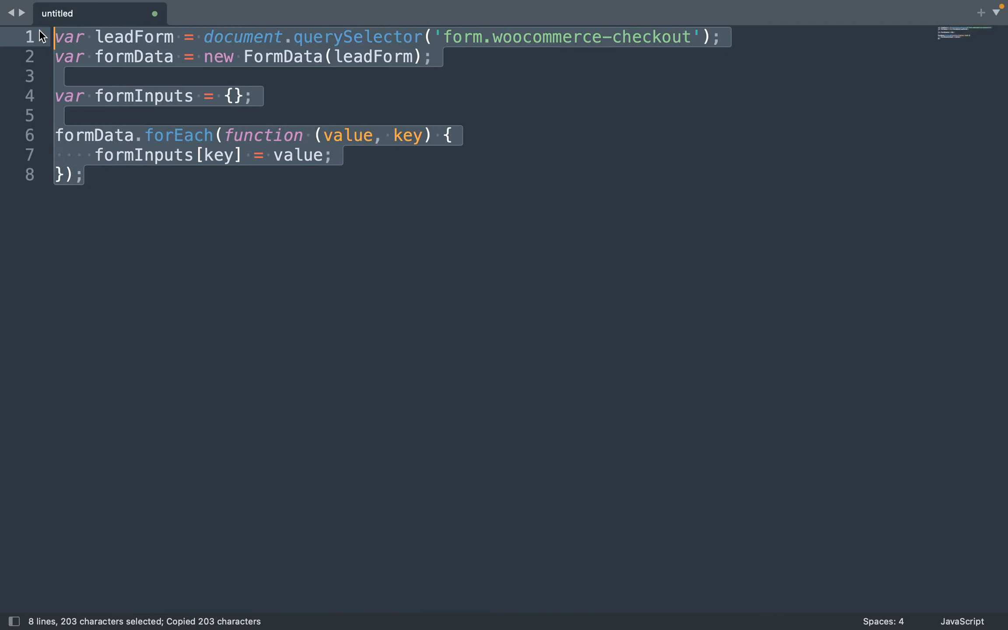
Switch to Chrome, clear the checkout page's console, and run the copied form data script there
key("super+Tab")
key("Tab")
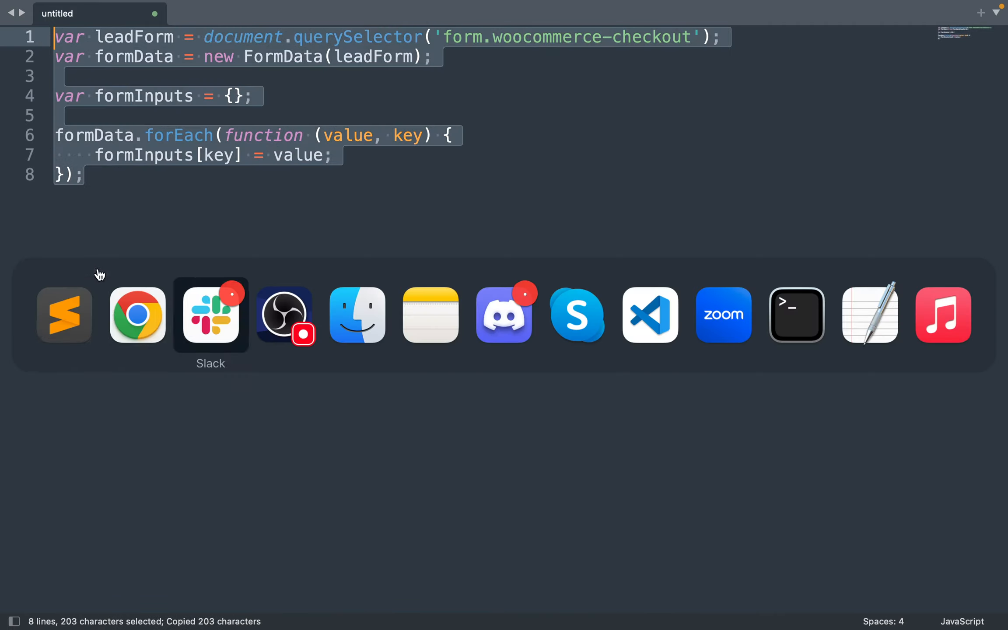
left_click(136, 316)
left_click(43, 395)
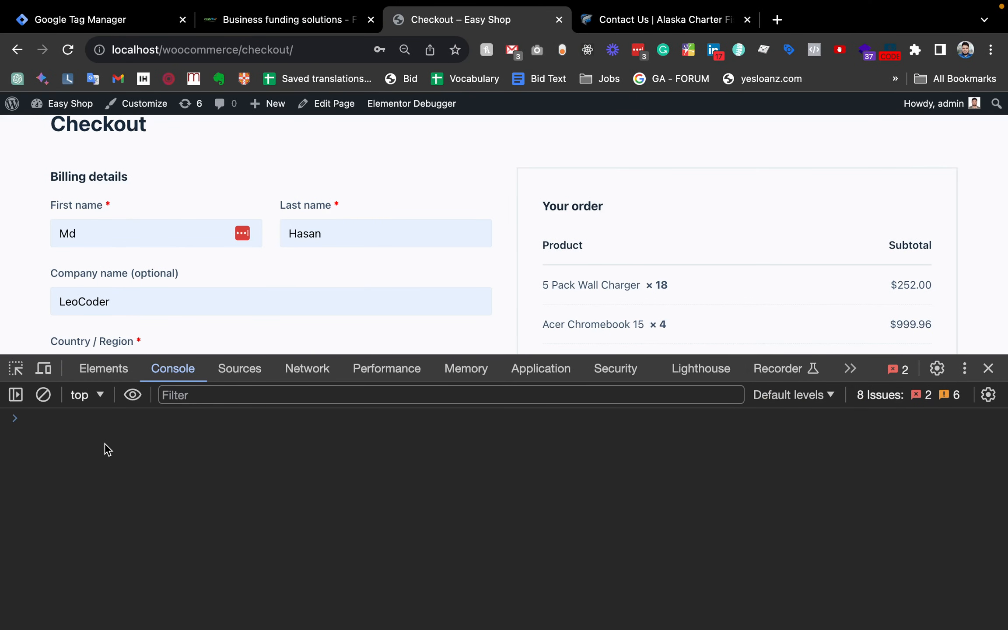
key("super+v")
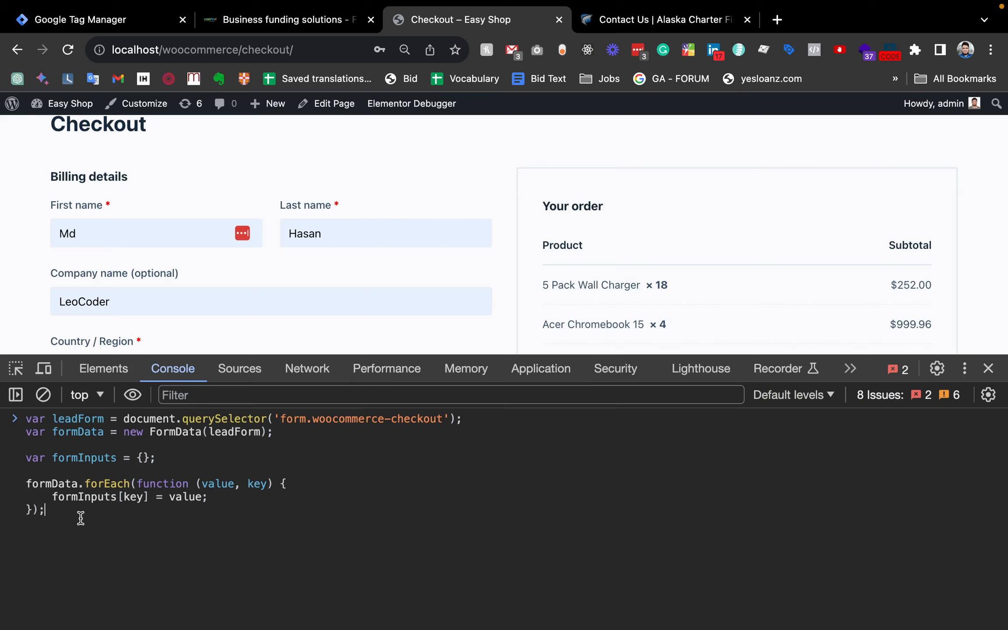
key("Return")
type("le")
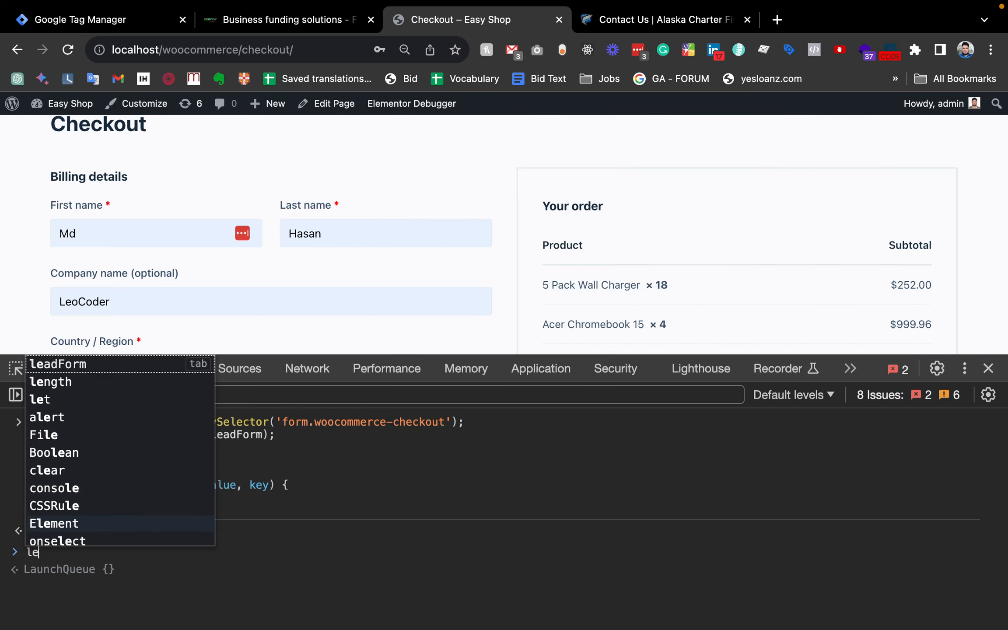
key("BackSpace")
key("BackSpace")
type("lea")
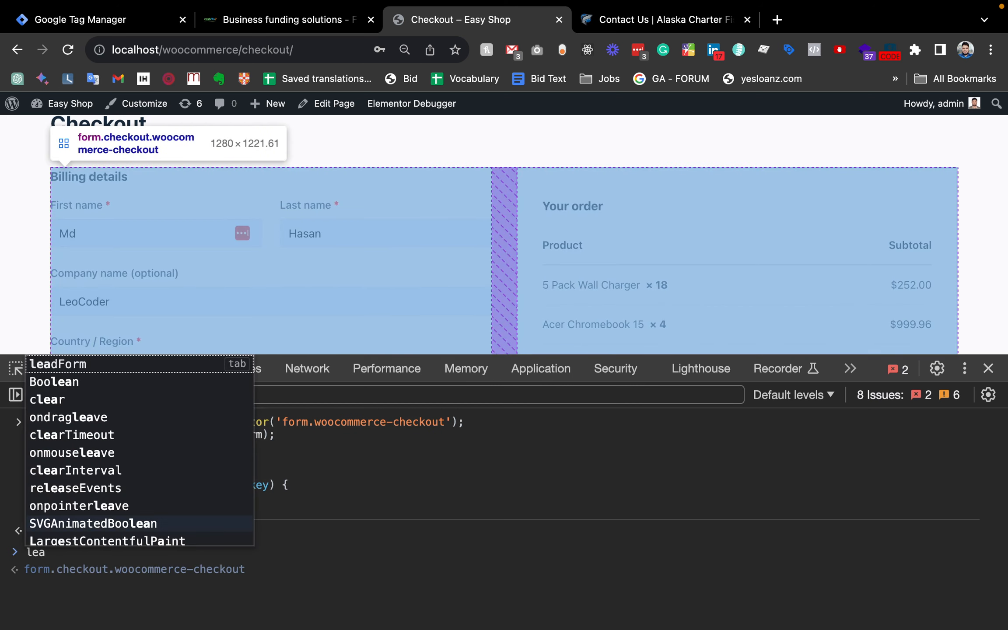
key("BackSpace")
key("BackSpace")
key("BackSpace")
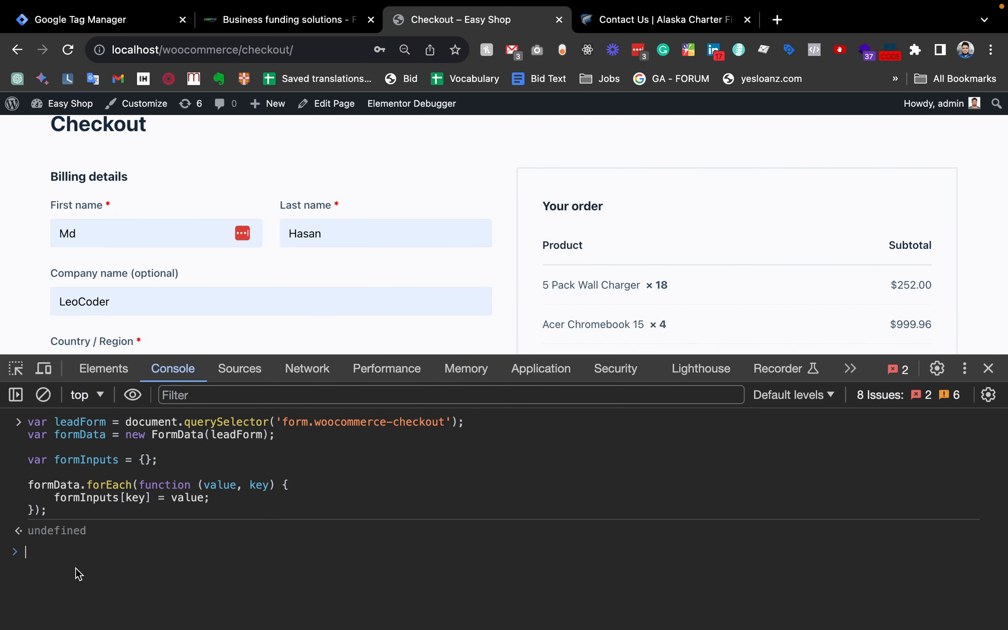
Evaluate formInputs in the console to output the collected checkout form values
type("form")
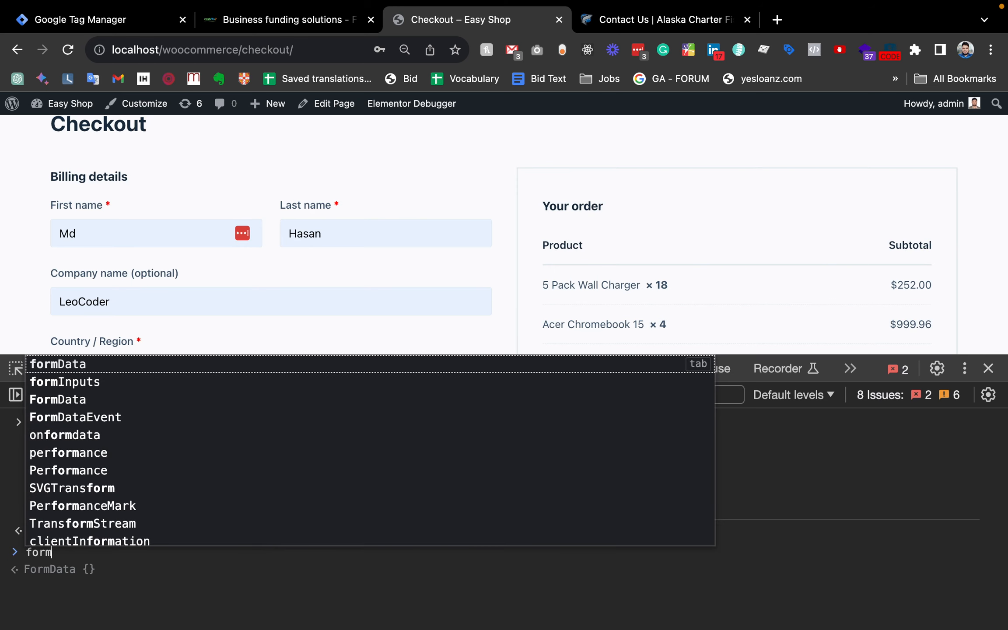
key("Down")
key("Tab")
key("Return")
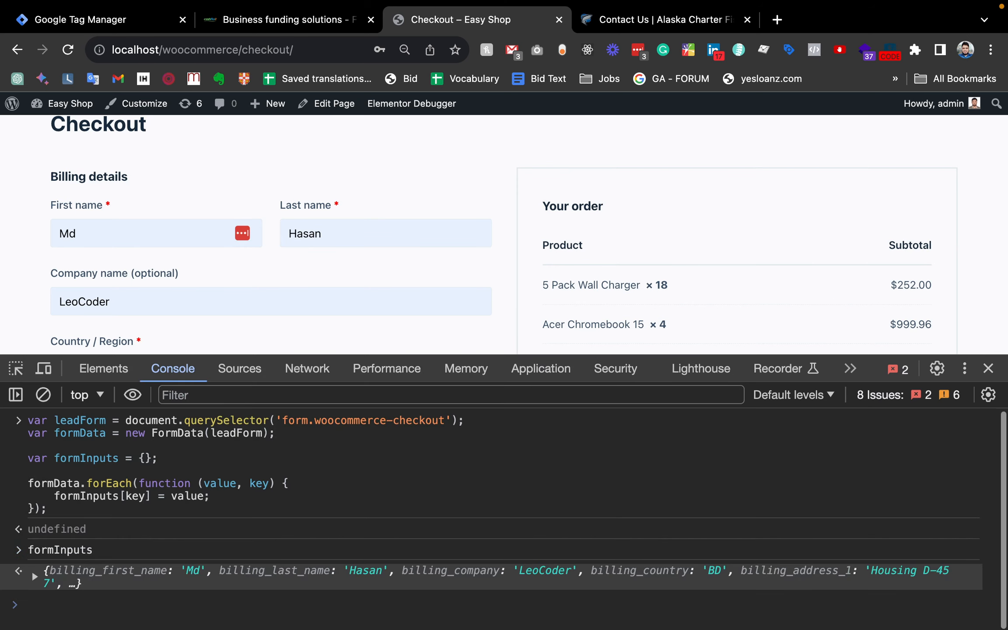
Expand the formInputs object and compare its billing, shipping and payment entries with the fields of the checkout form
left_click(34, 578)
scroll(241, 560, "down", 3)
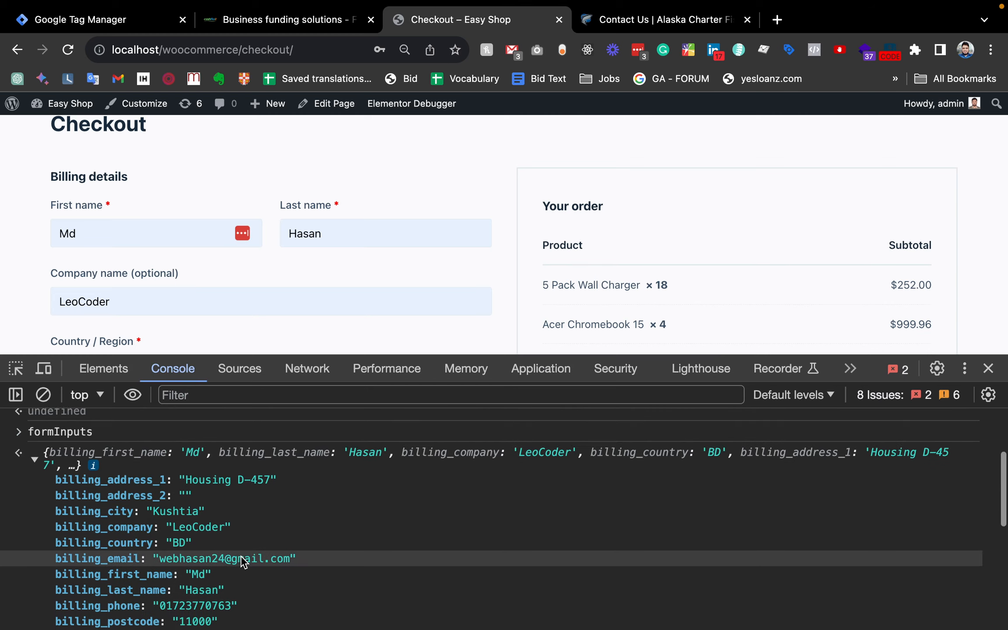
scroll(243, 560, "down", 2)
scroll(243, 560, "up", 2)
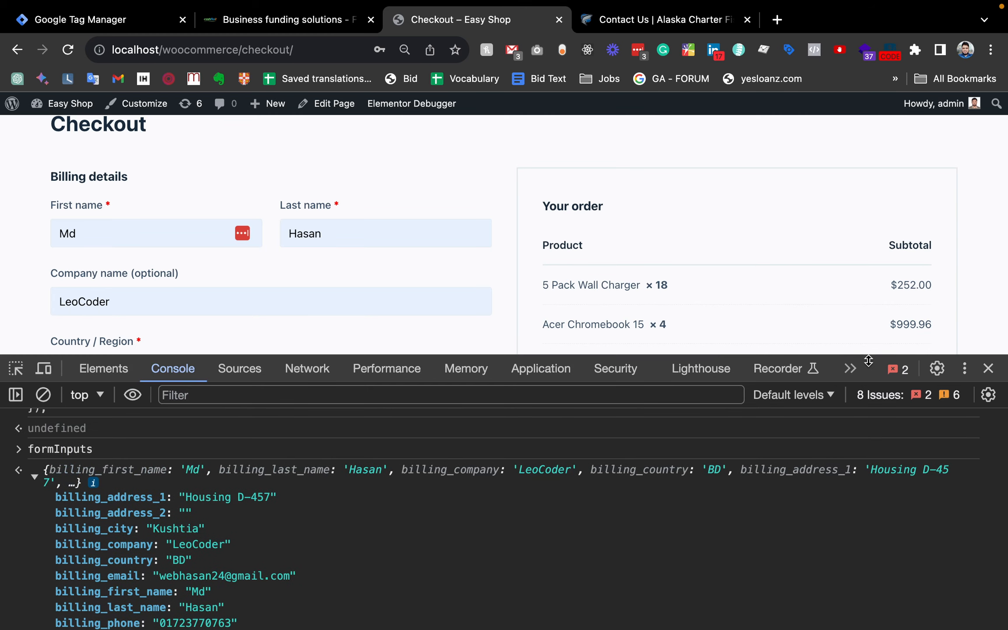
left_click_drag(869, 360, 868, 307)
scroll(105, 497, "down", 3)
scroll(105, 498, "up", 2)
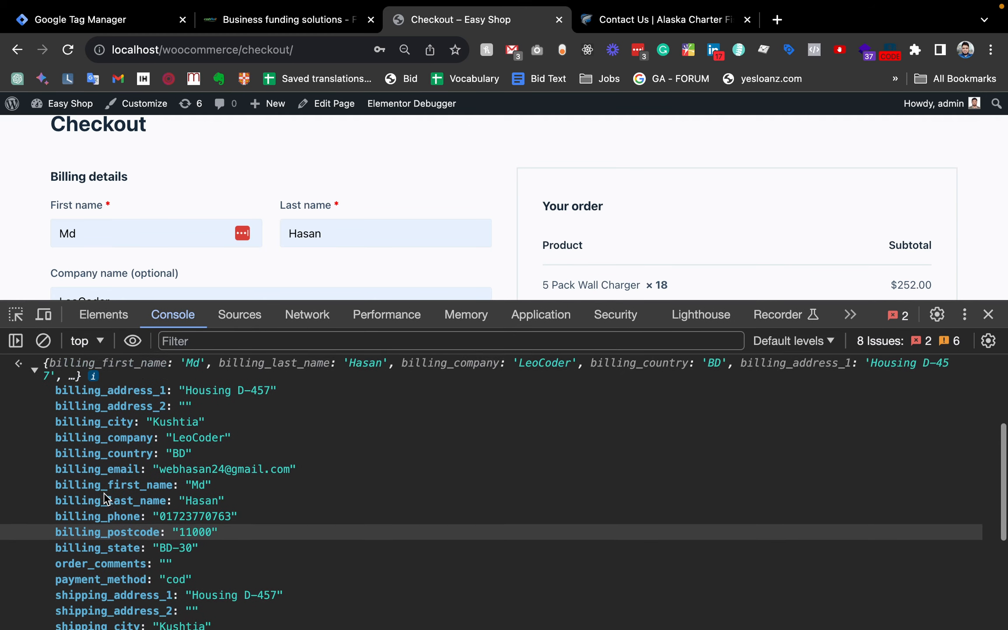
scroll(105, 499, "up", 1)
scroll(162, 482, "down", 2)
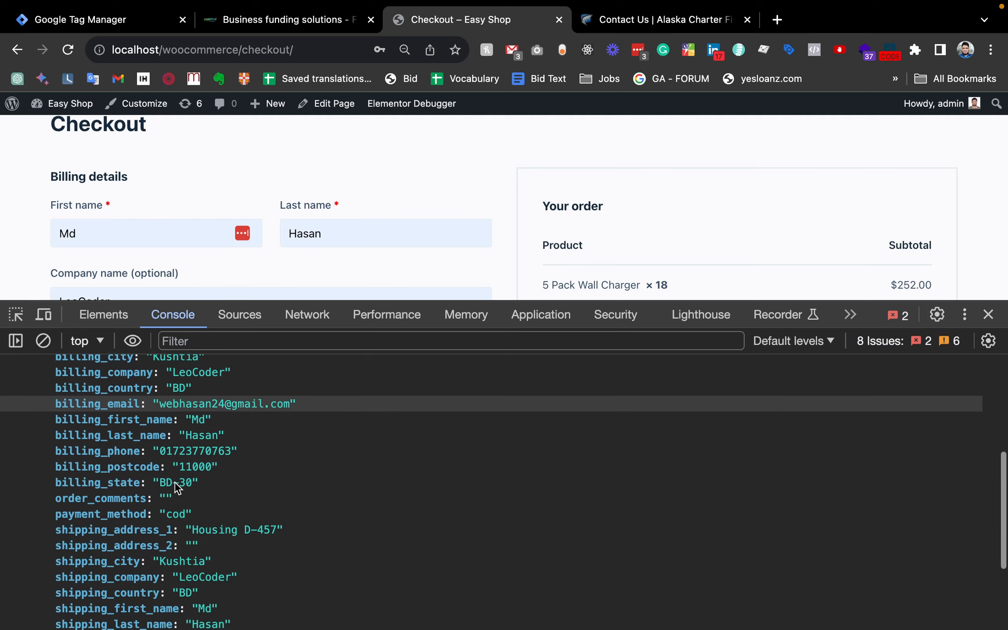
scroll(178, 487, "down", 3)
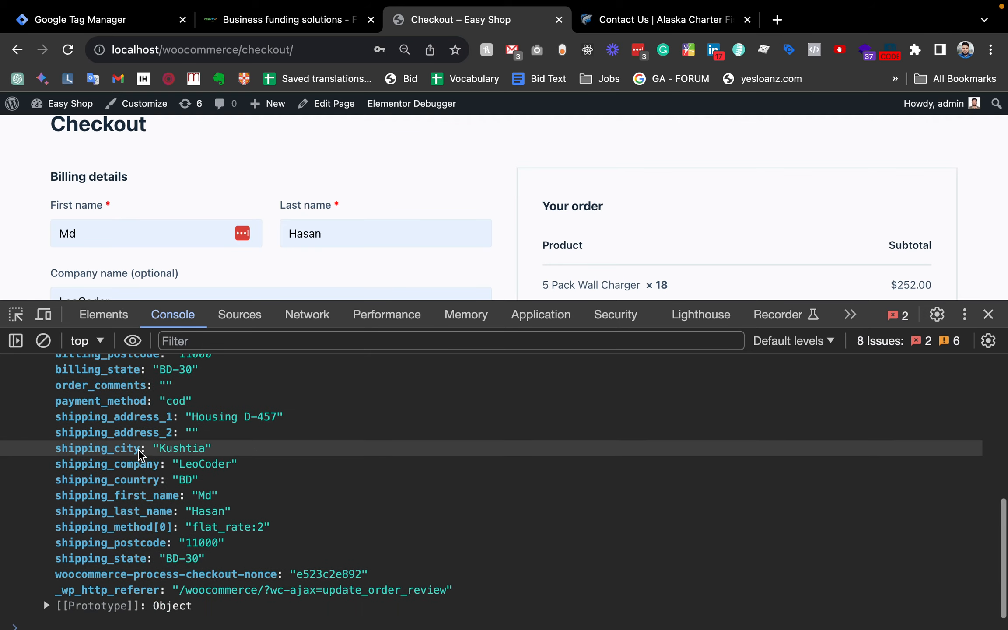
scroll(139, 455, "up", 5)
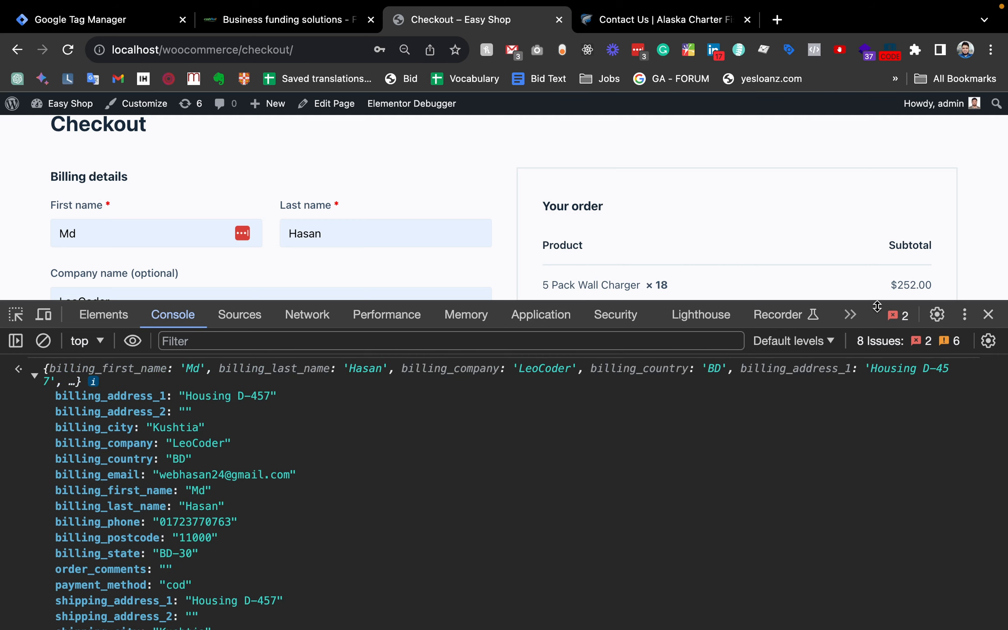
left_click_drag(877, 306, 871, 465)
scroll(194, 285, "down", 1)
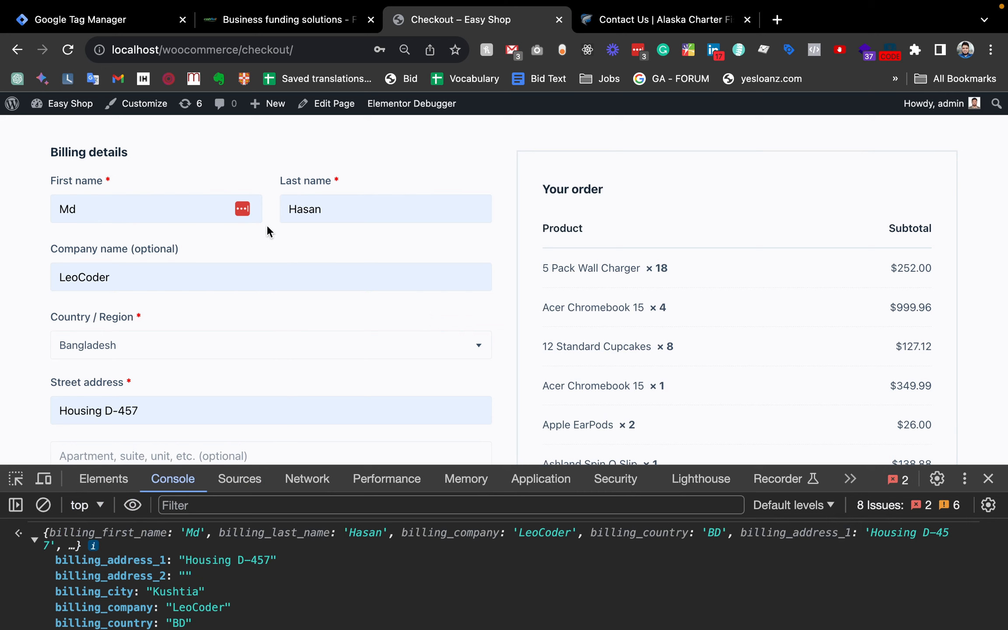
scroll(267, 231, "down", 3)
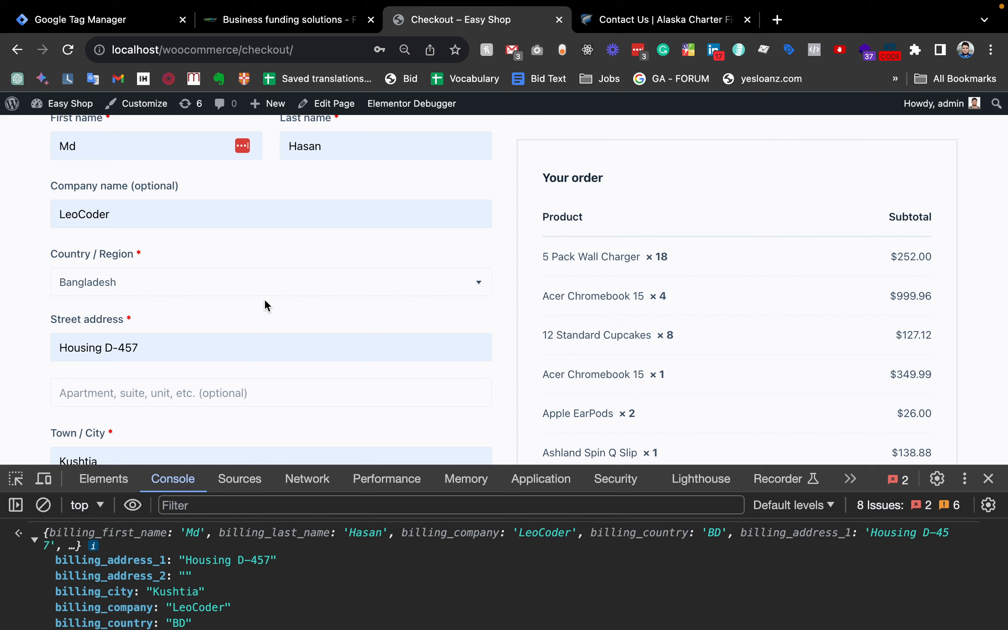
scroll(183, 580, "up", 5)
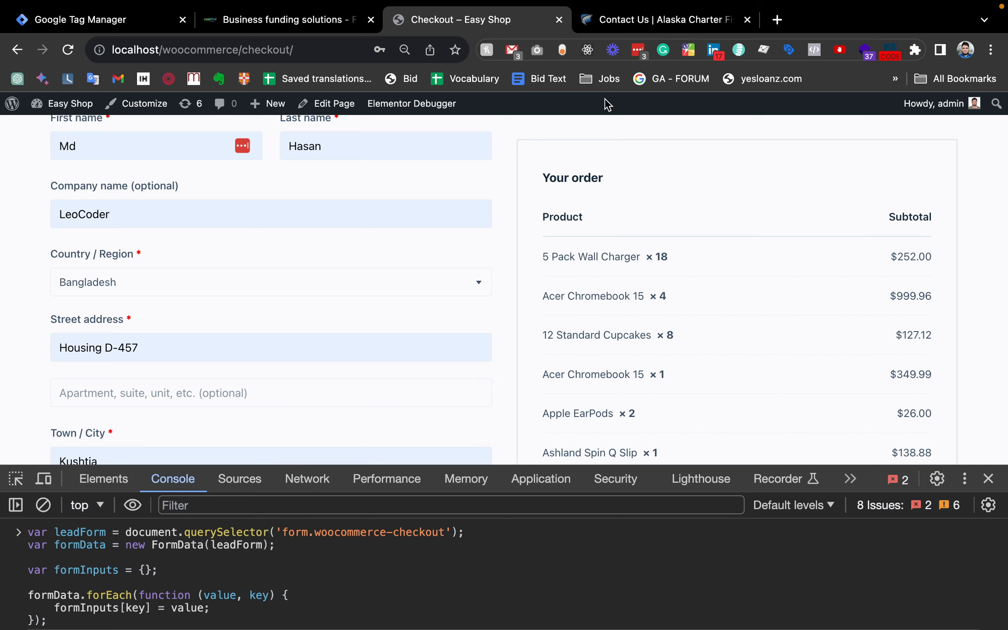
Go to the Alaska Charter contact page and inspect the Trip Inquiry form's markup in the developer tools
left_click(615, 22)
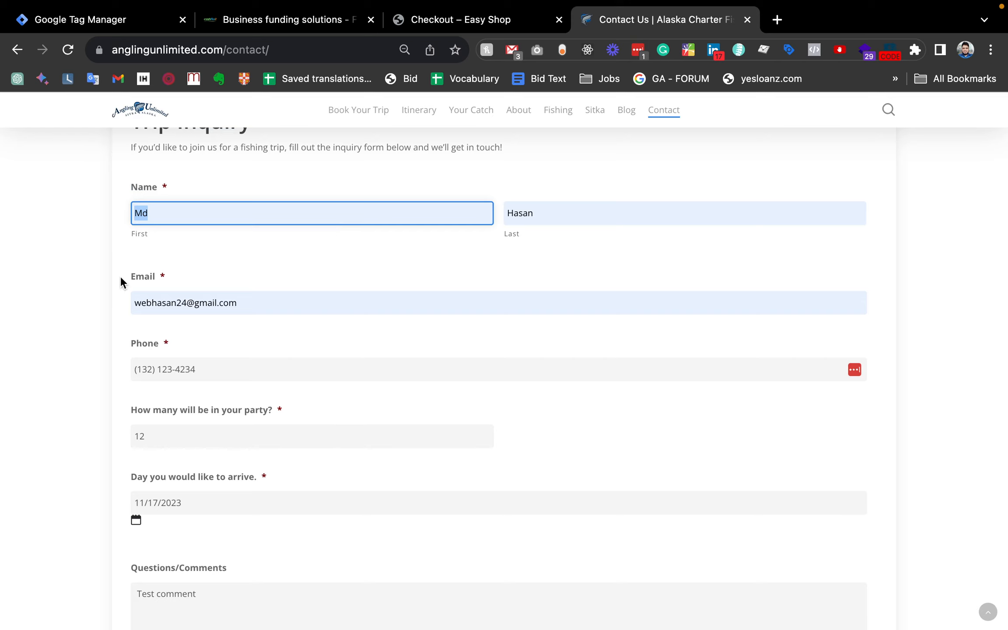
scroll(121, 279, "down", 3)
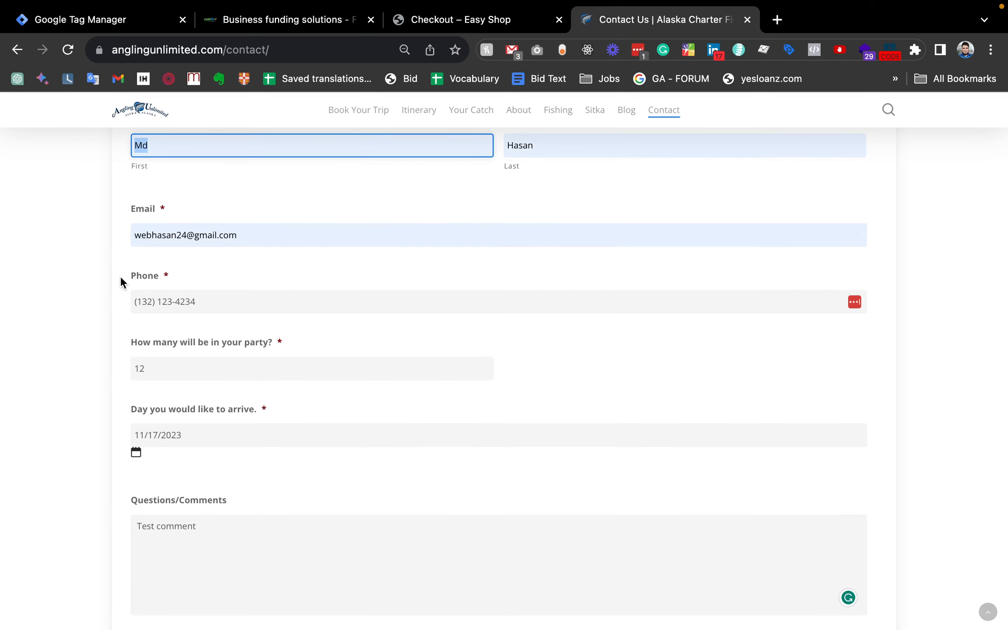
scroll(120, 275, "up", 2)
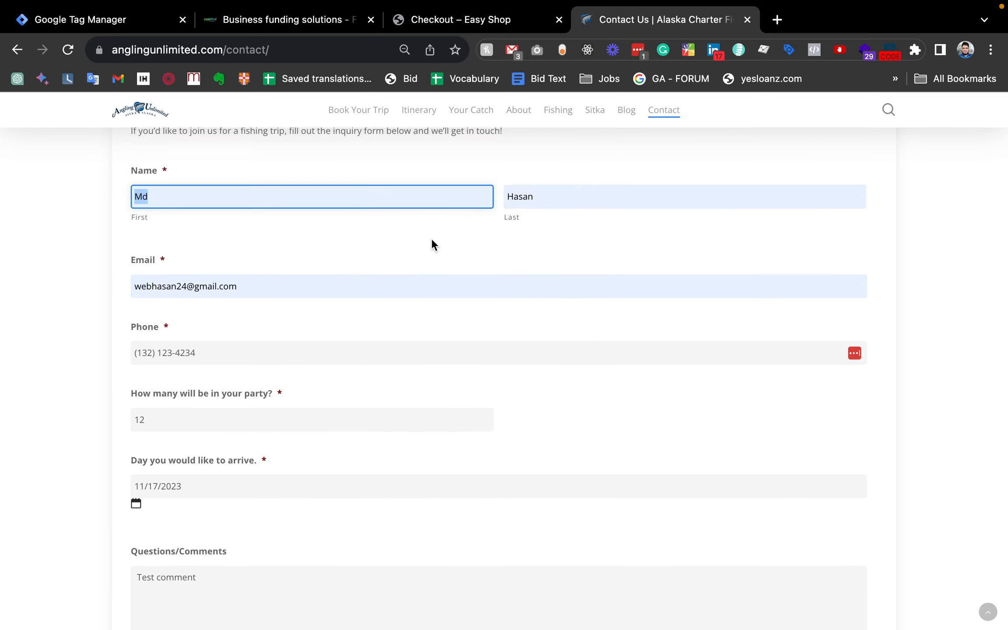
scroll(430, 240, "down", 5)
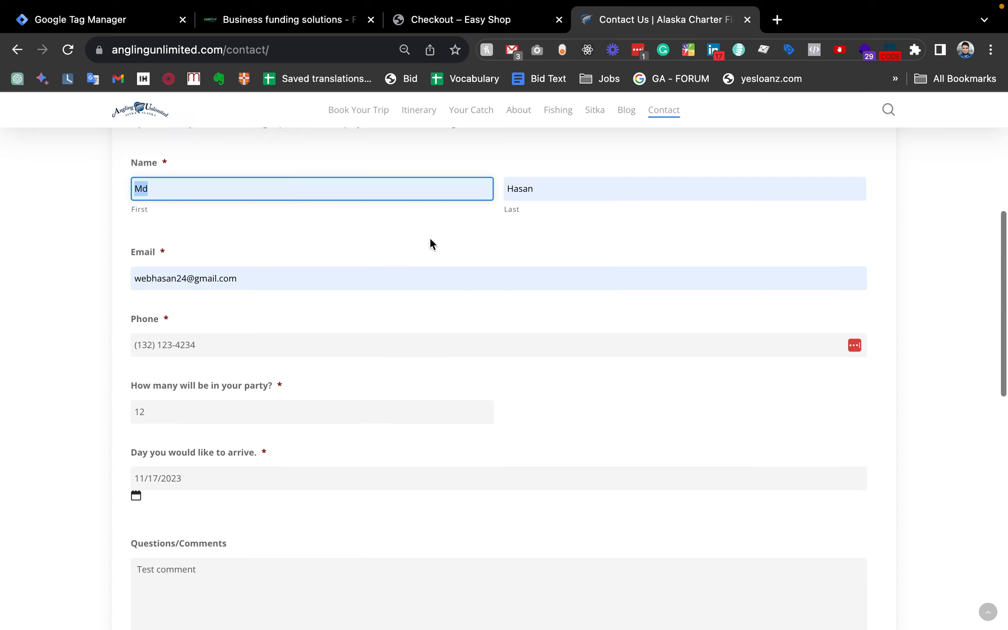
scroll(430, 238, "up", 6)
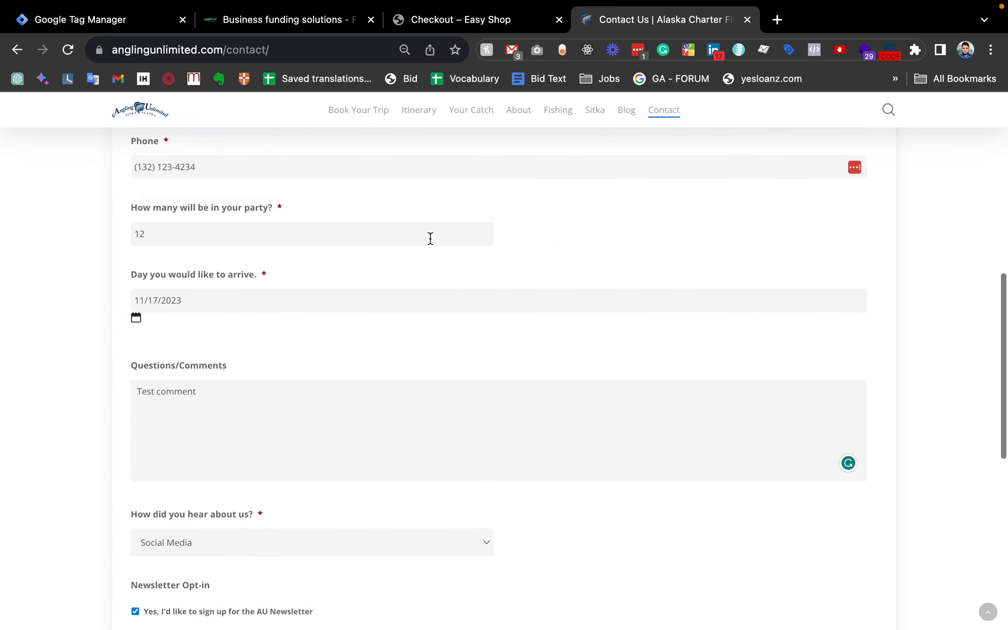
double_click(430, 239)
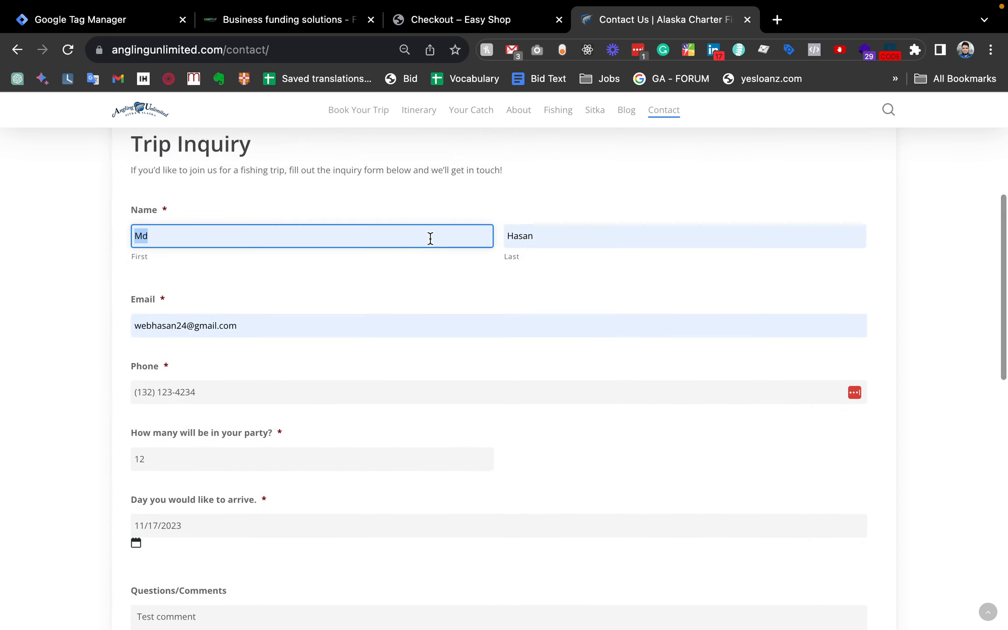
right_click(290, 211)
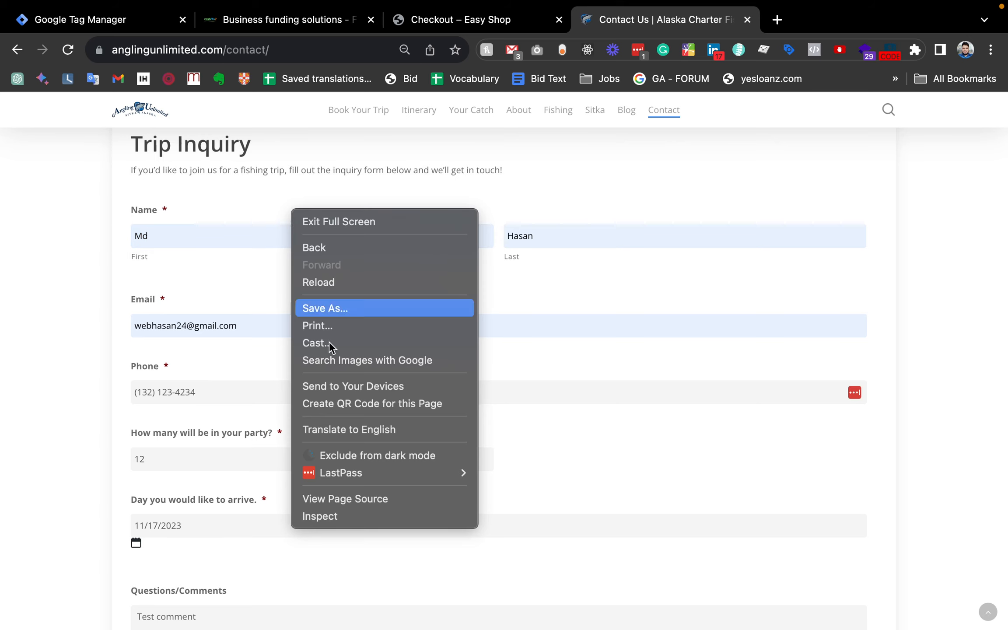
left_click(329, 516)
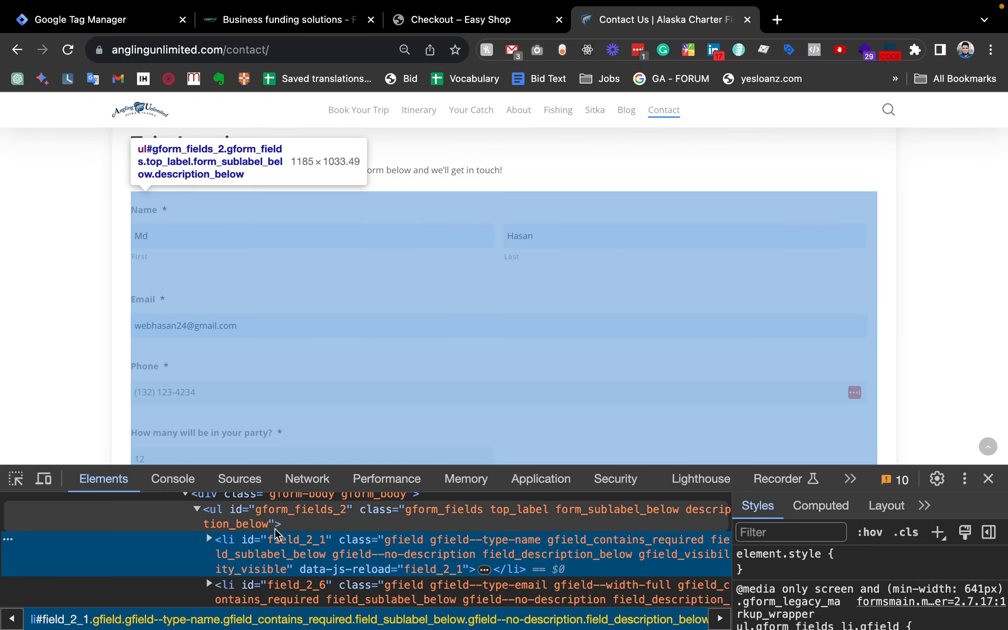
Locate the inquiry's form element, select its id value gform_2, and switch to Sublime Text
scroll(274, 531, "up", 4)
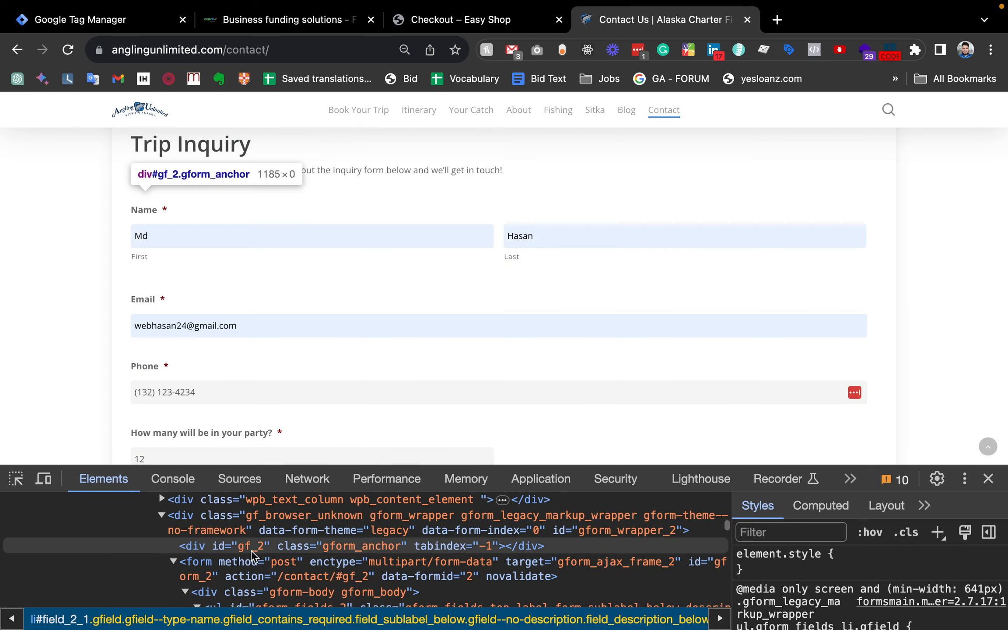
left_click(252, 562)
scroll(481, 561, "down", 2)
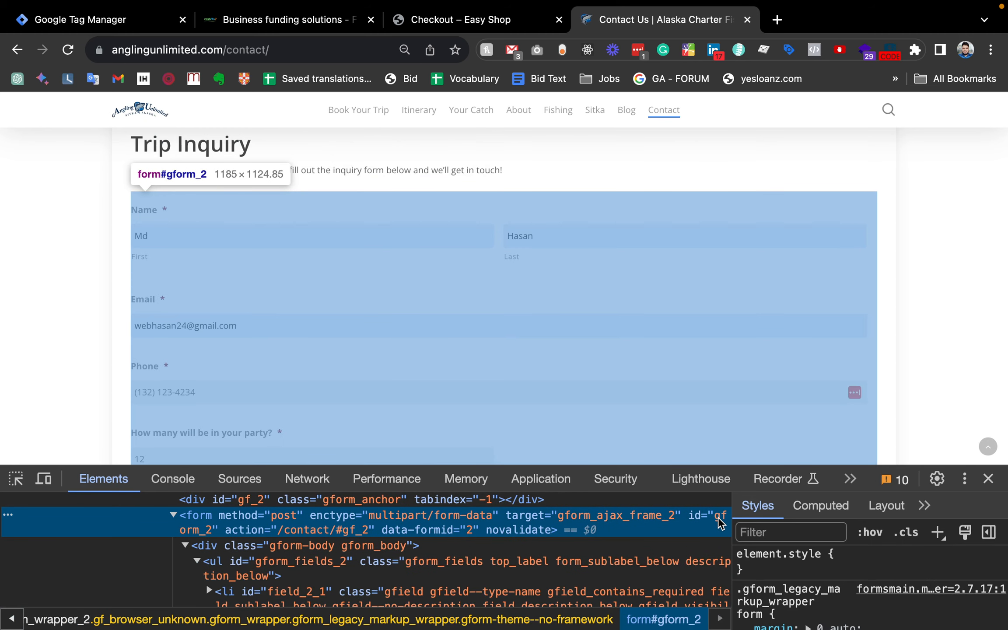
double_click(720, 523)
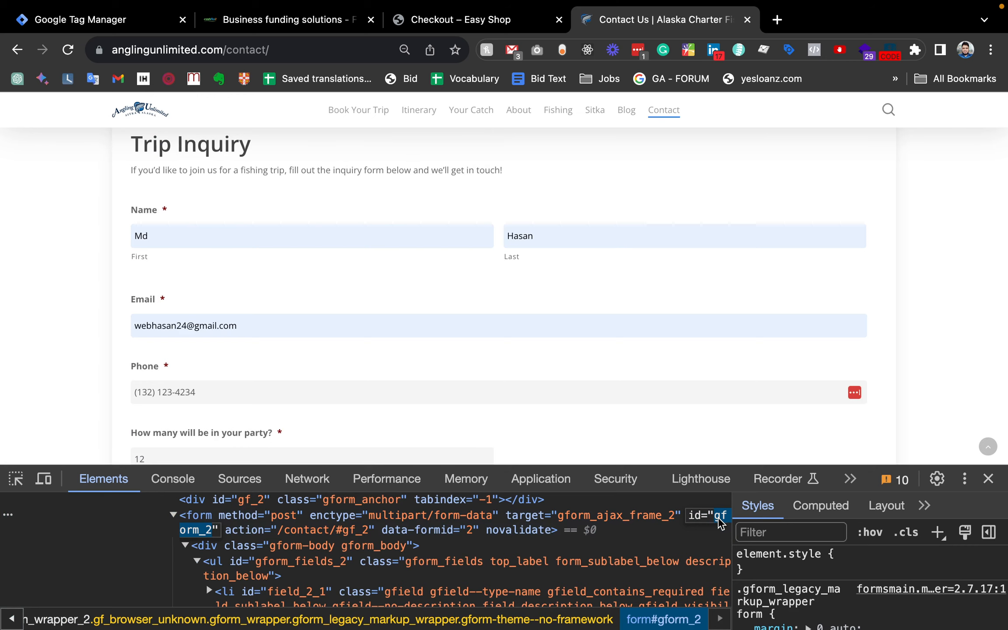
key("super+Tab")
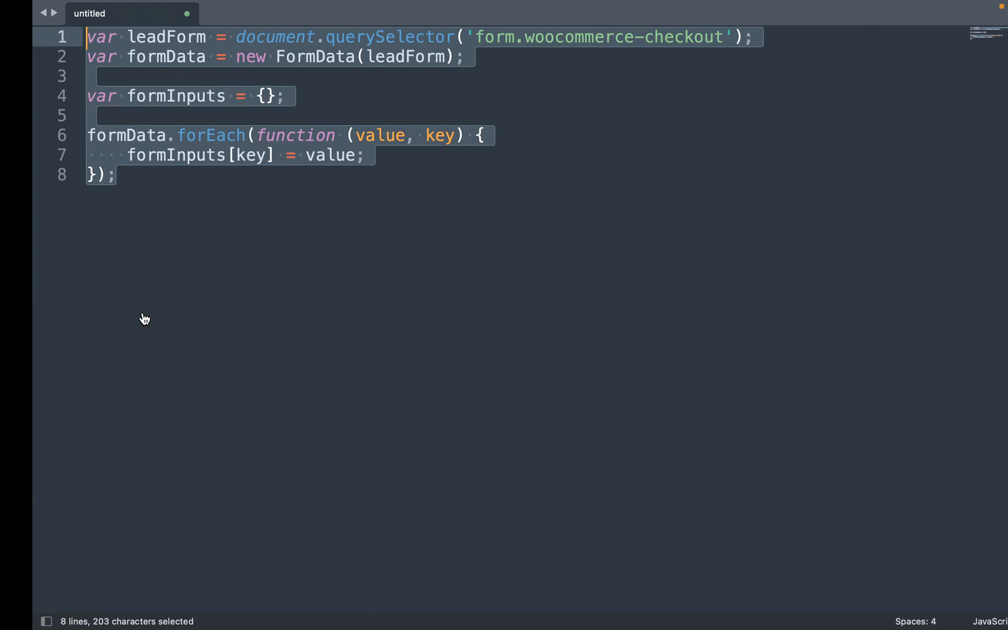
Replace the script's checkout form selector with '#gform_2' and copy the whole script
left_click(465, 79)
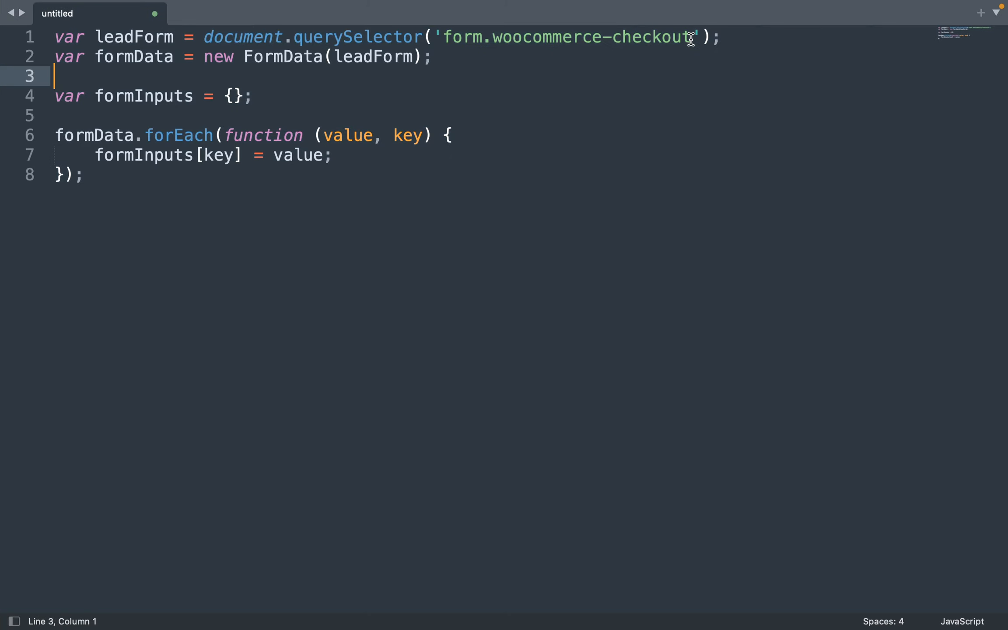
left_click_drag(691, 39, 442, 38)
key("BackSpace")
type("#")
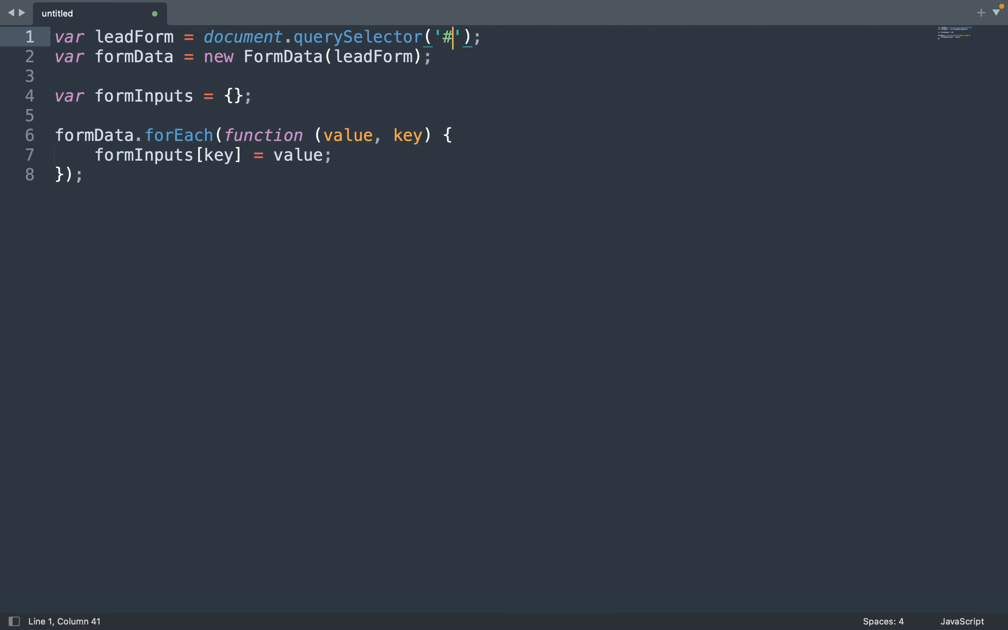
type("gform_2")
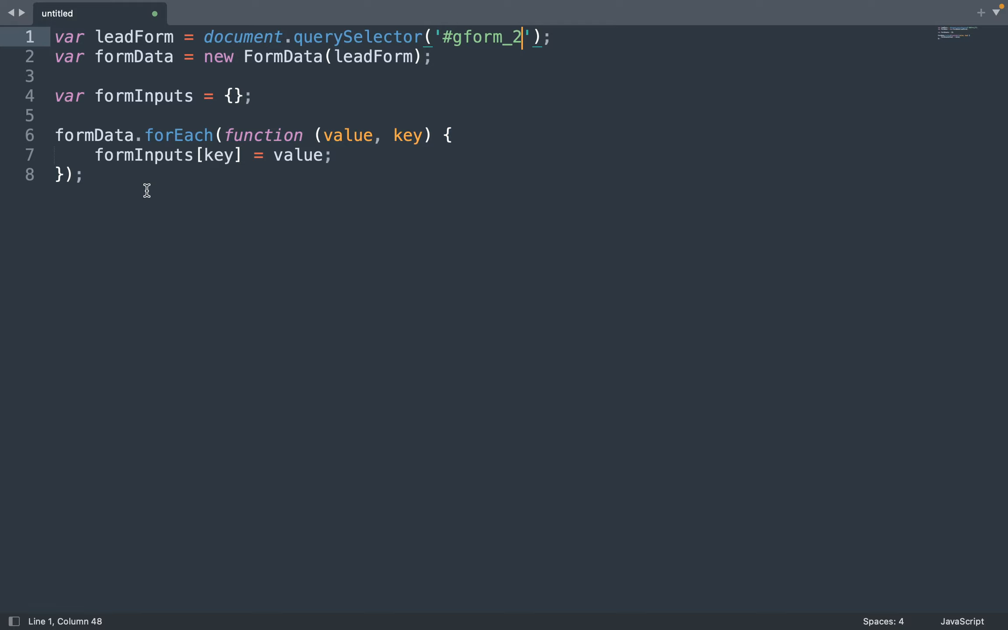
left_click(118, 179)
left_click_drag(118, 180, 46, 33)
key("super+c")
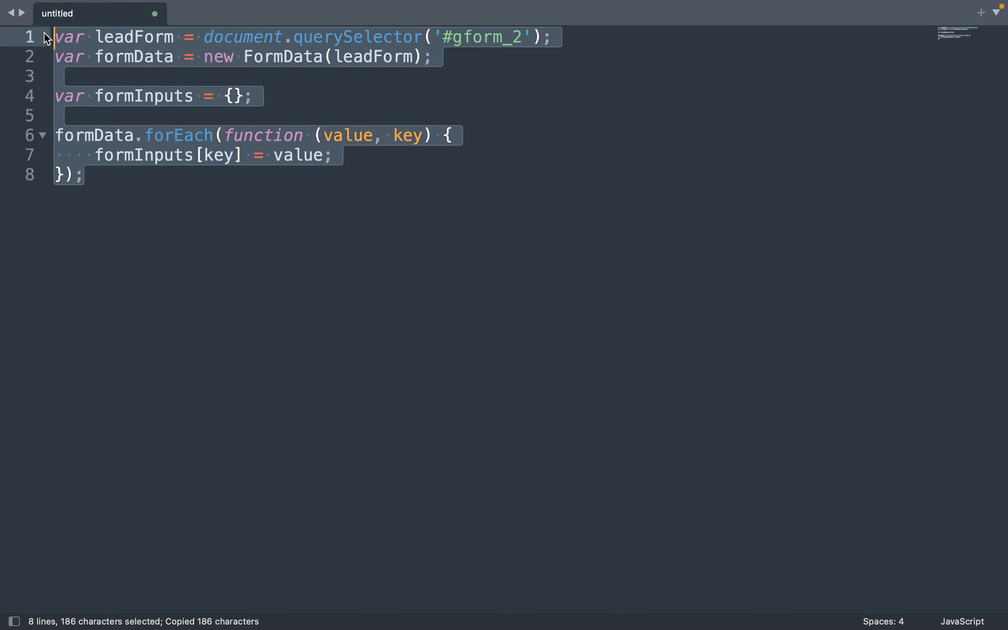
Switch to Chrome to check the Trip Inquiry form's id, and compare it with the selector in the Sublime Text script
key("super+Tab")
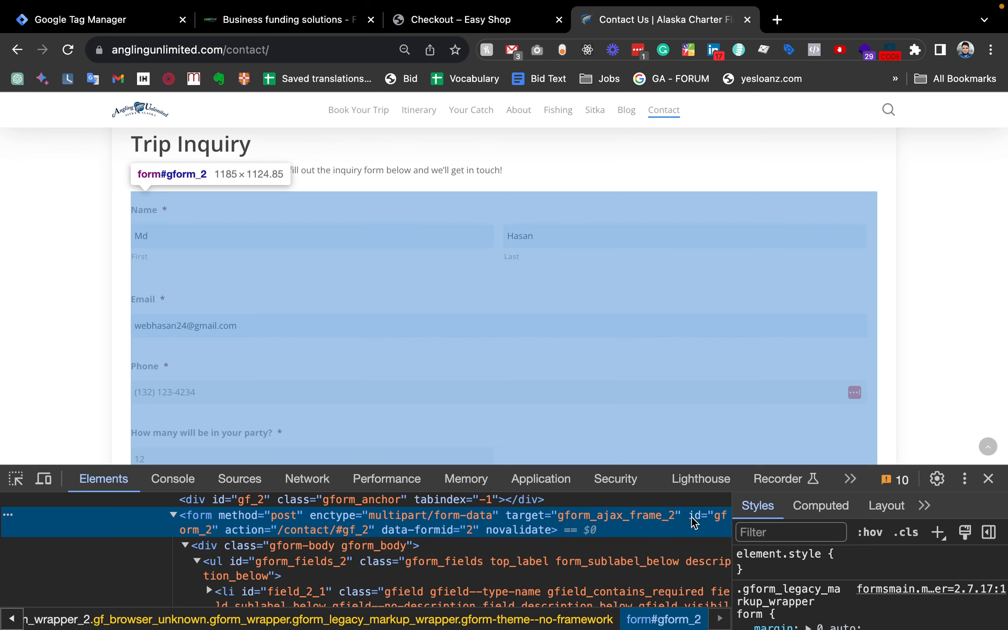
double_click(721, 516)
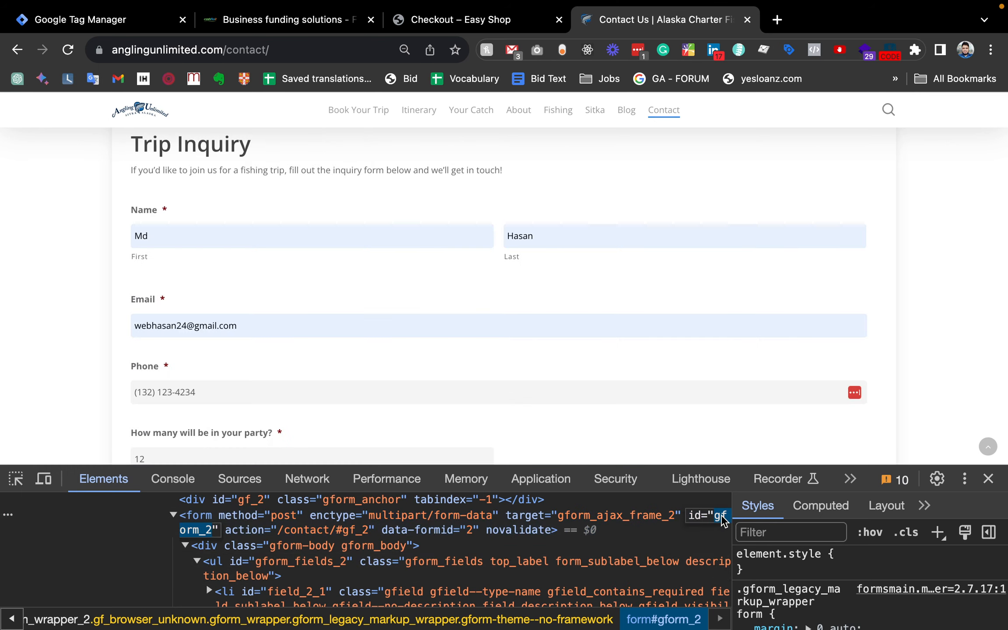
key("super+Tab")
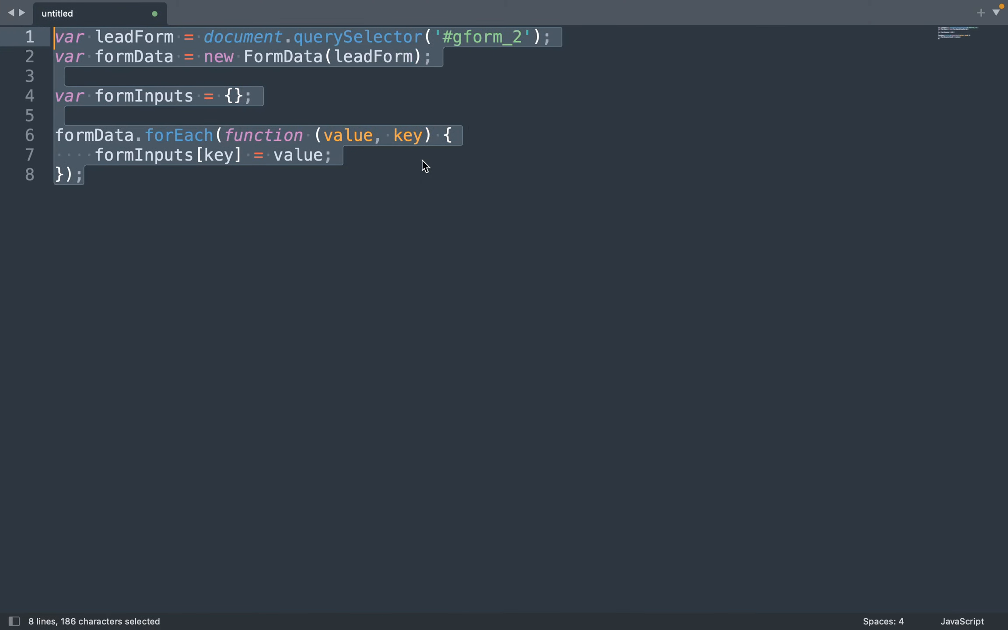
double_click(484, 38)
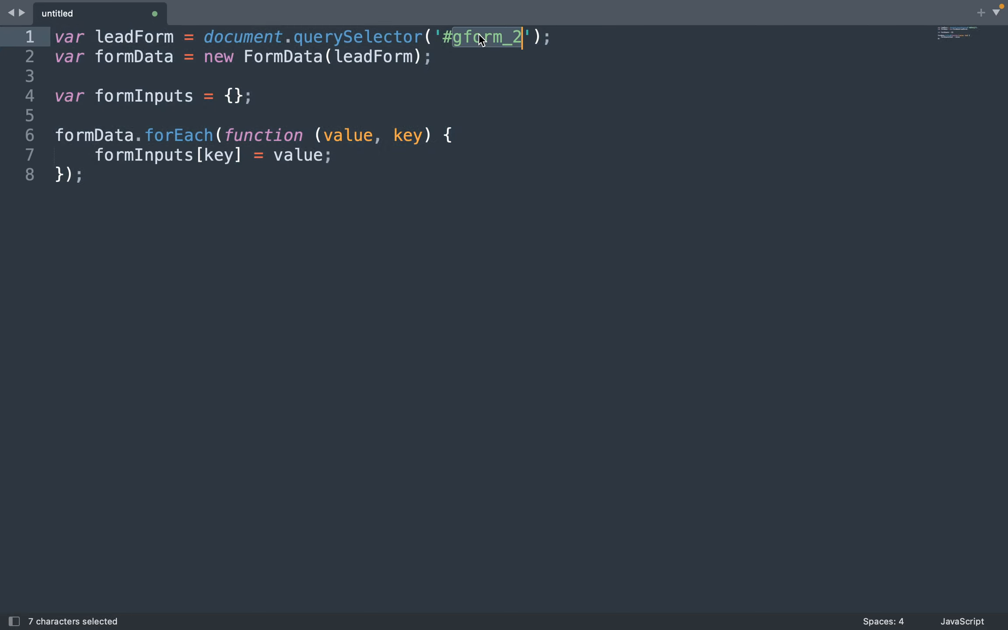
key("Right")
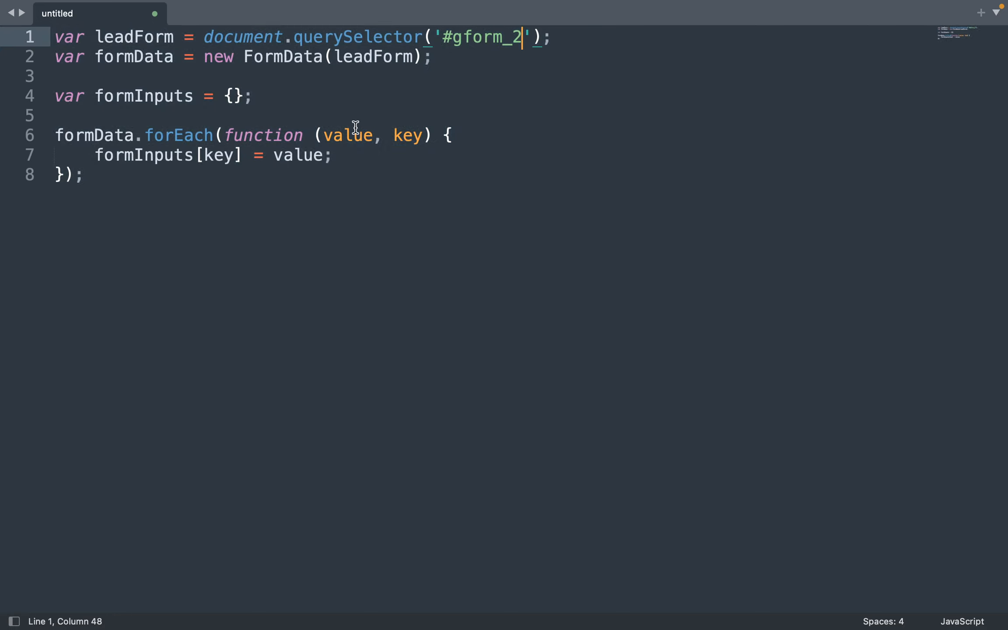
Copy the whole script, run it in the contact page's console in Chrome, and enlarge the developer tools area
left_click_drag(116, 185, 43, 37)
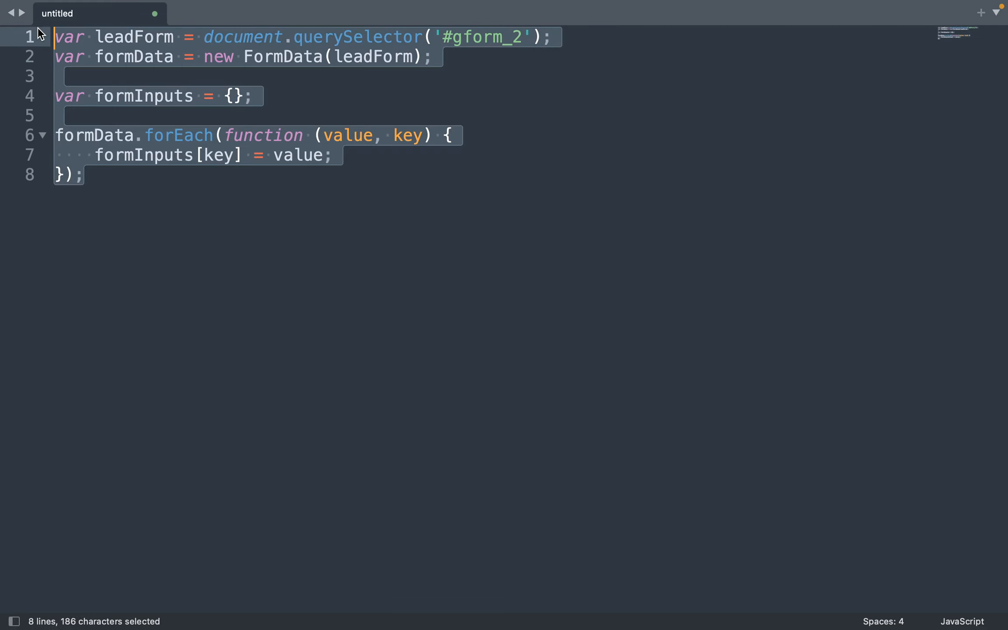
key("super+c")
key("super+Tab")
key("super+Tab")
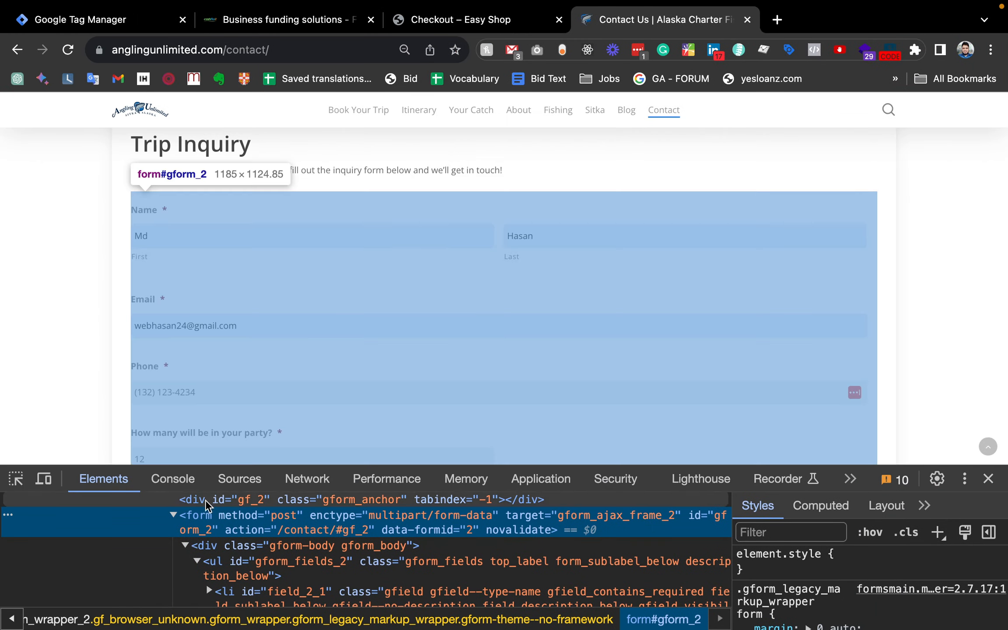
left_click(169, 479)
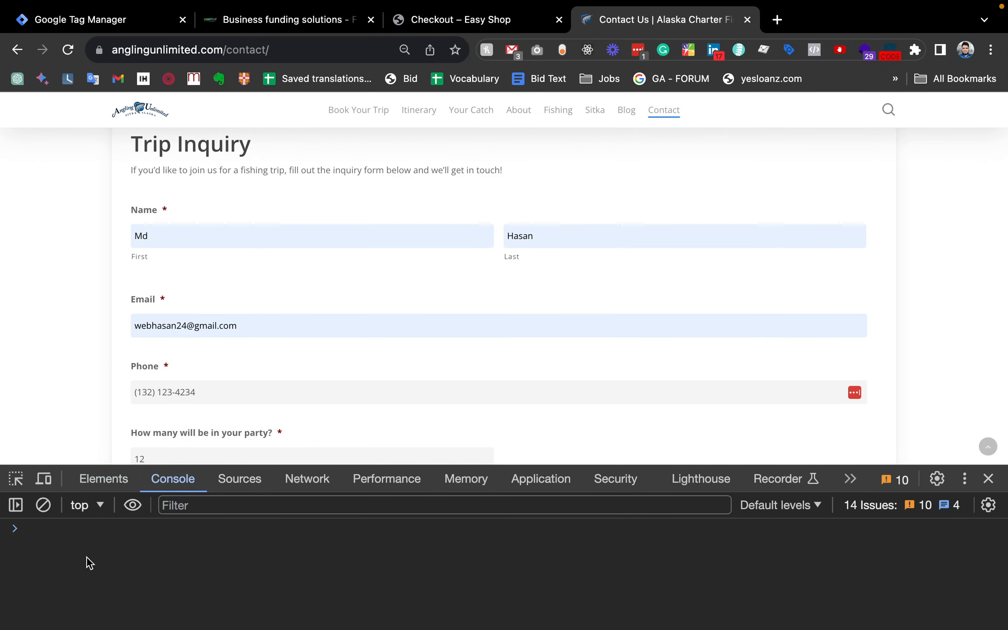
key("super+v")
key("Return")
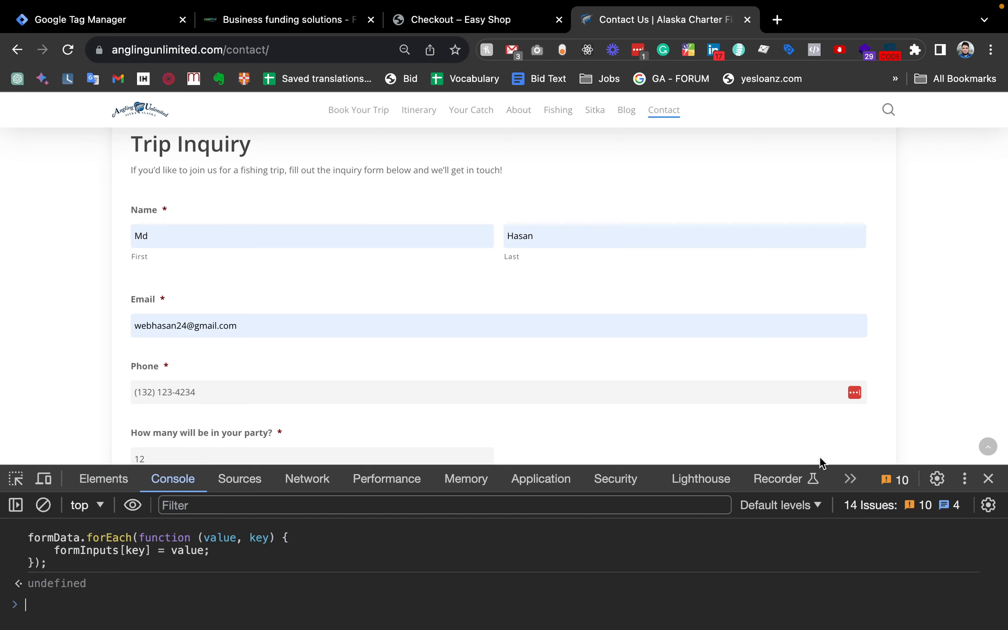
left_click_drag(890, 464, 888, 400)
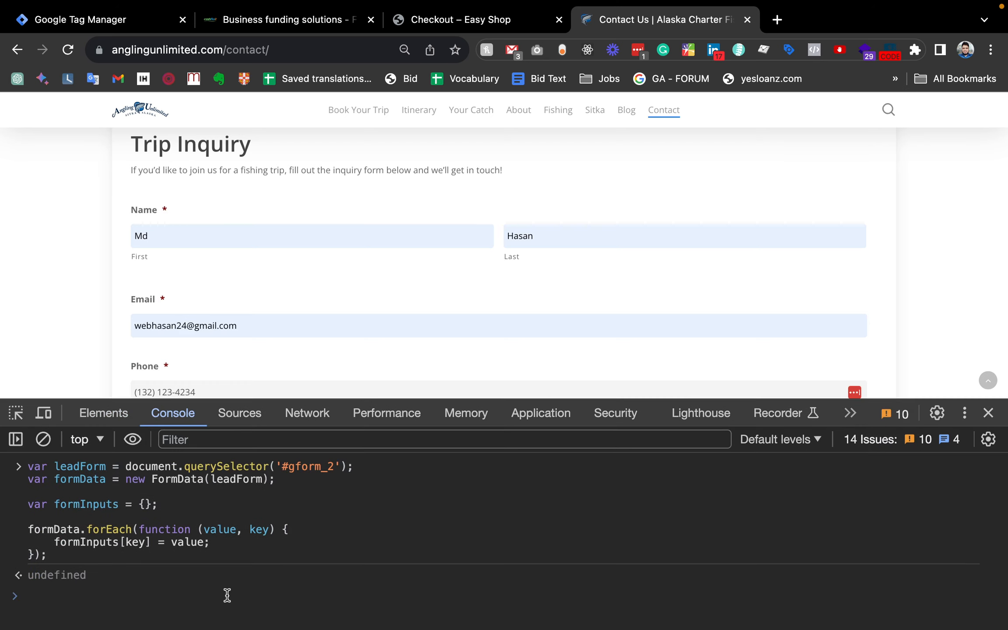
type("form")
key("Tab")
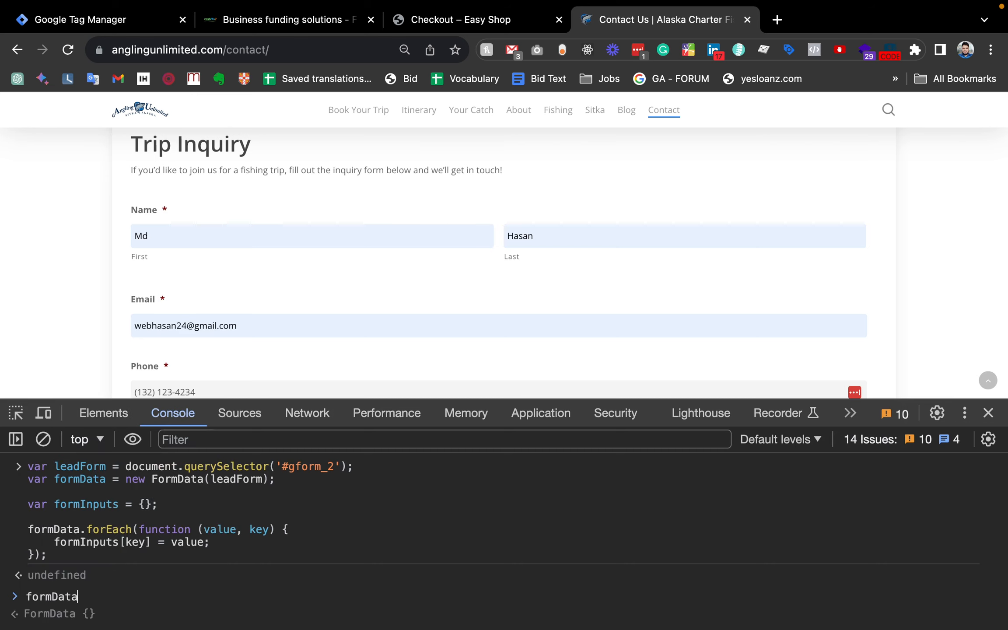
key("super+a")
key("BackSpace")
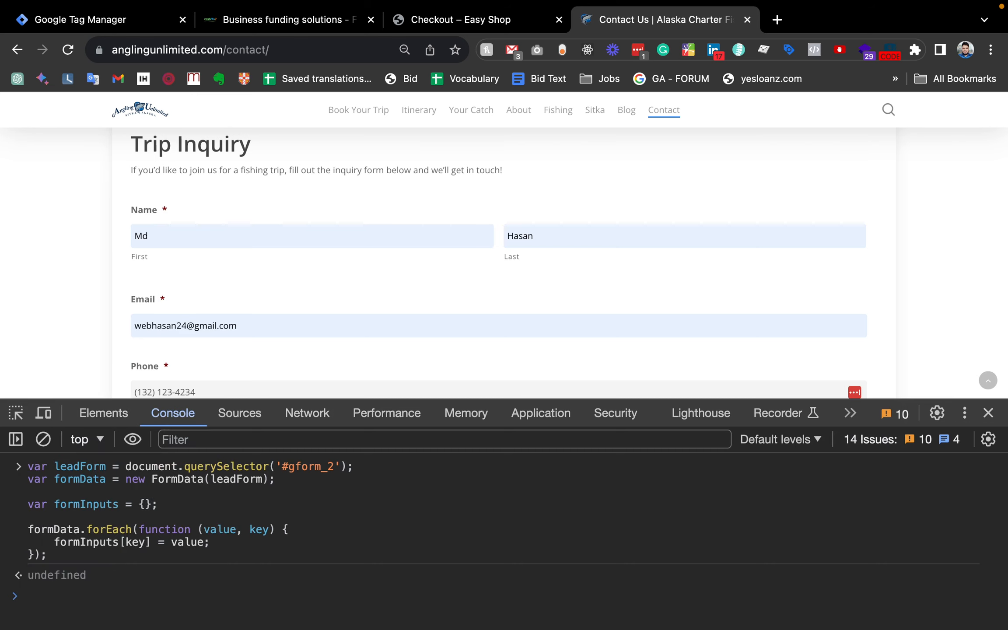
type("fomr")
key("BackSpace")
key("BackSpace")
key("BackSpace")
key("BackSpace")
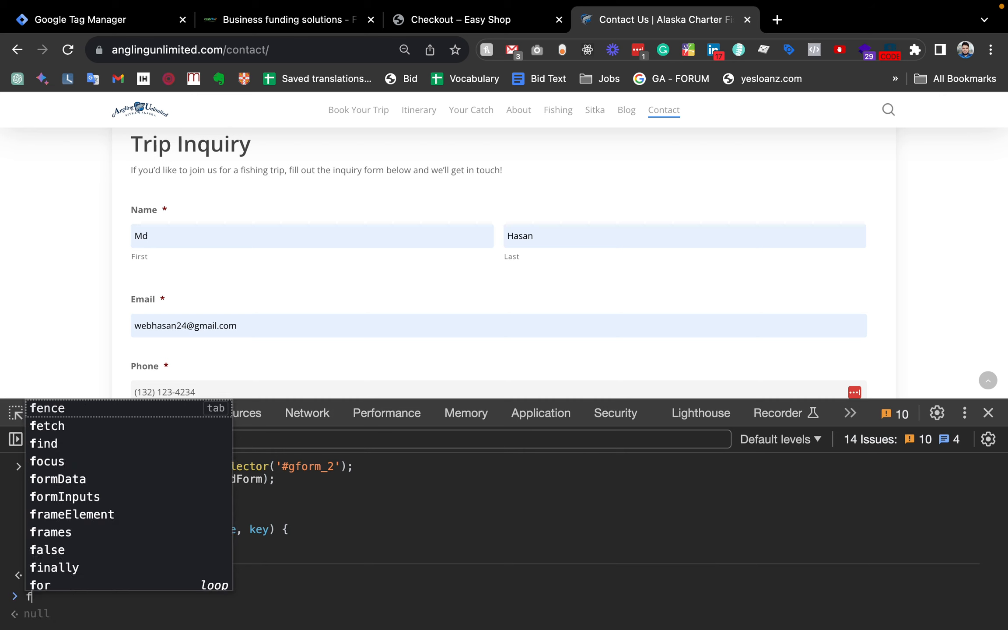
Evaluate formInputs in the console and expand the resulting object
type("formInputs")
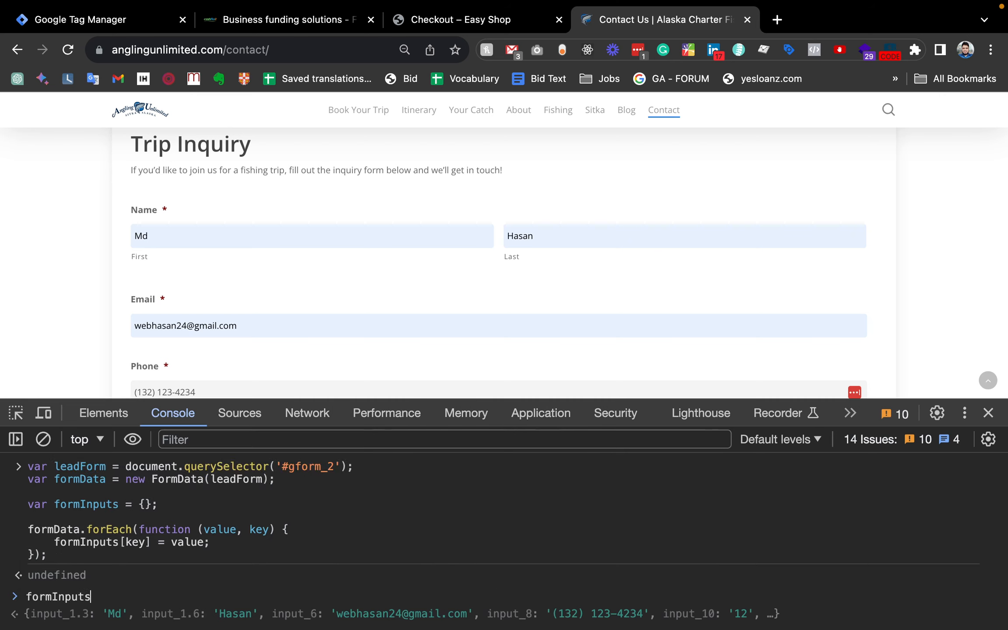
key("Return")
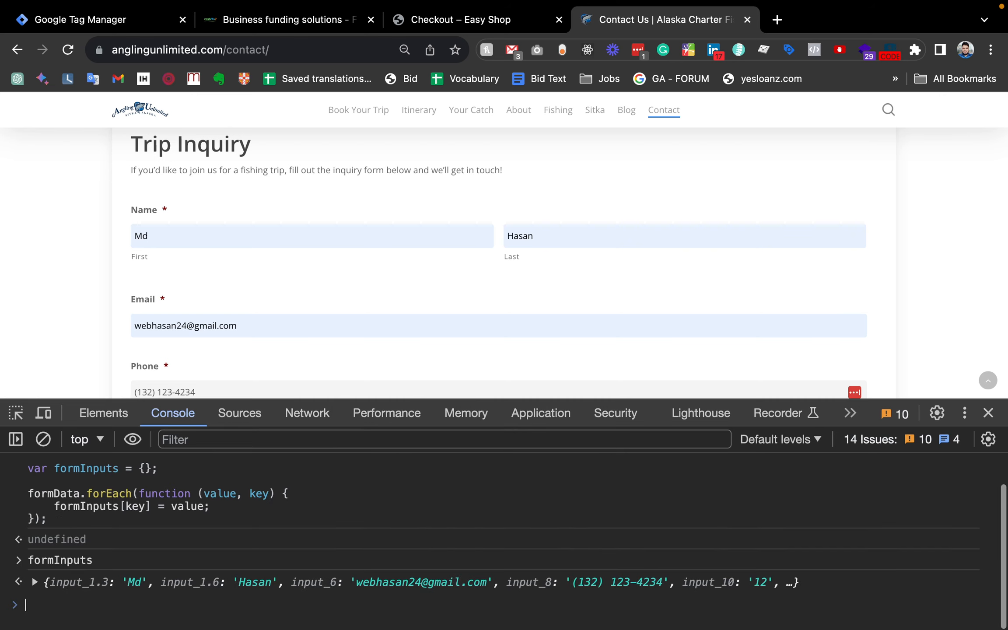
left_click(35, 583)
Examine the collected formInputs keys and values alongside the Trip Inquiry form's fields
scroll(35, 585, "down", 2)
scroll(34, 586, "down", 7)
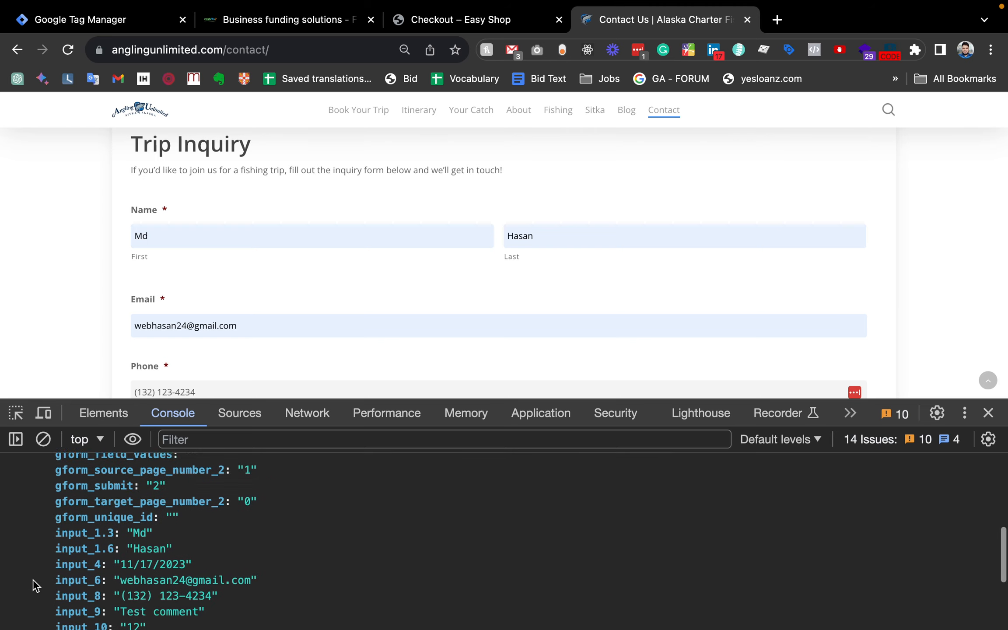
scroll(228, 541, "down", 4)
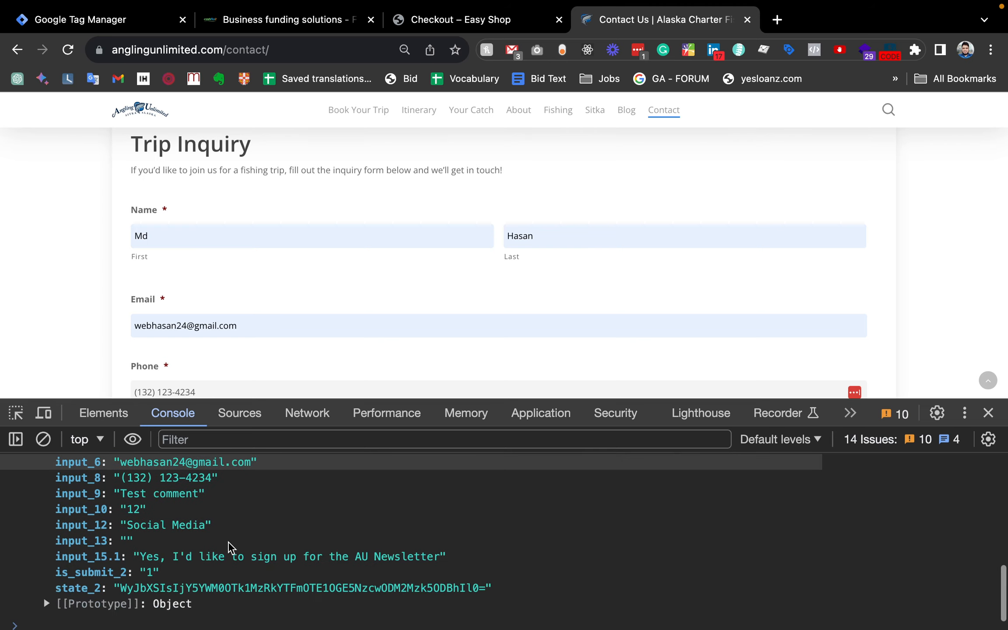
scroll(228, 541, "up", 7)
scroll(227, 547, "down", 3)
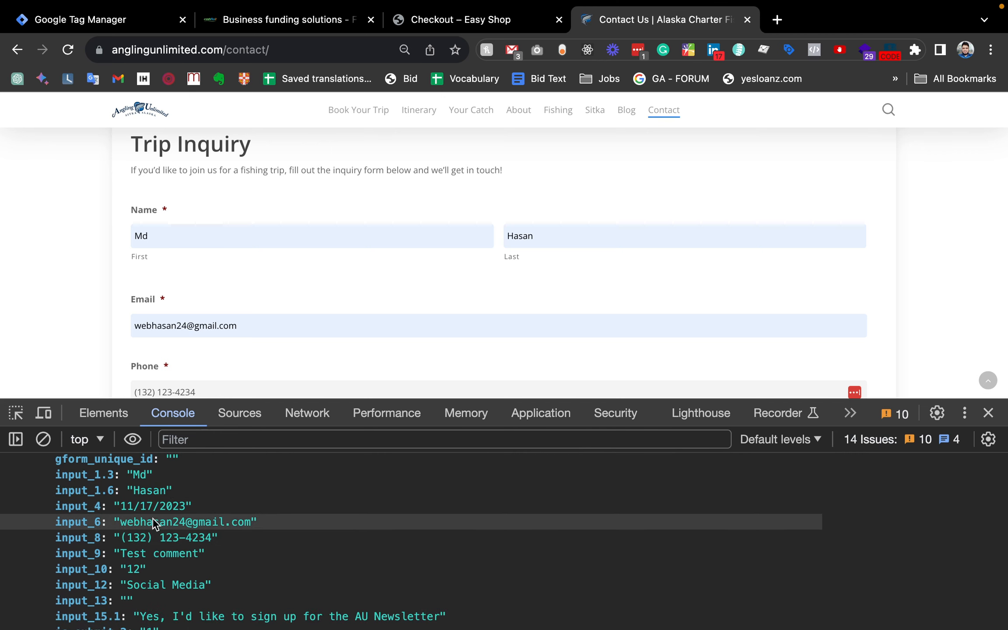
scroll(159, 517, "up", 4)
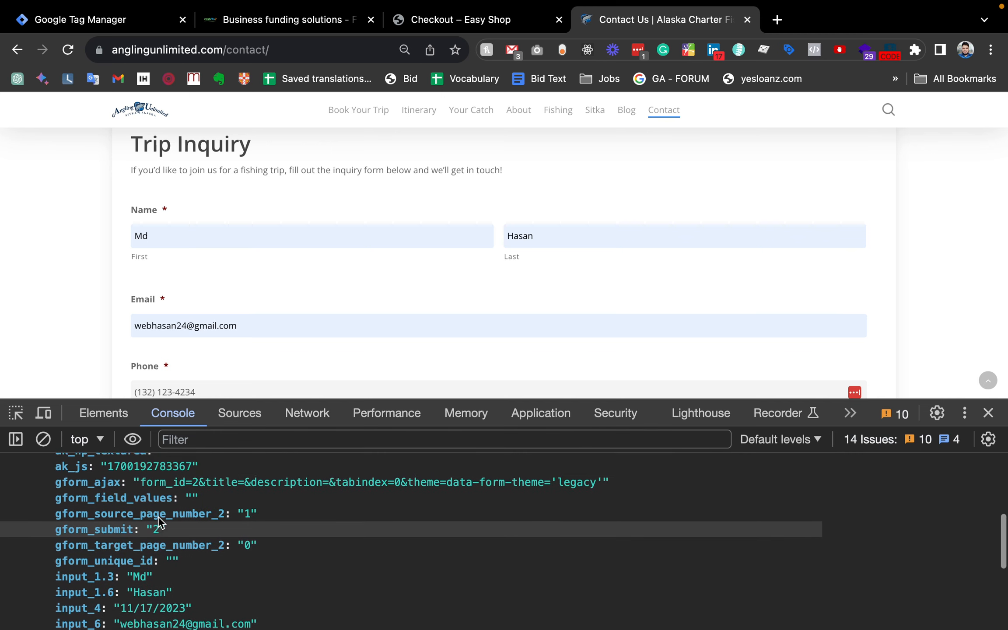
scroll(592, 263, "down", 2)
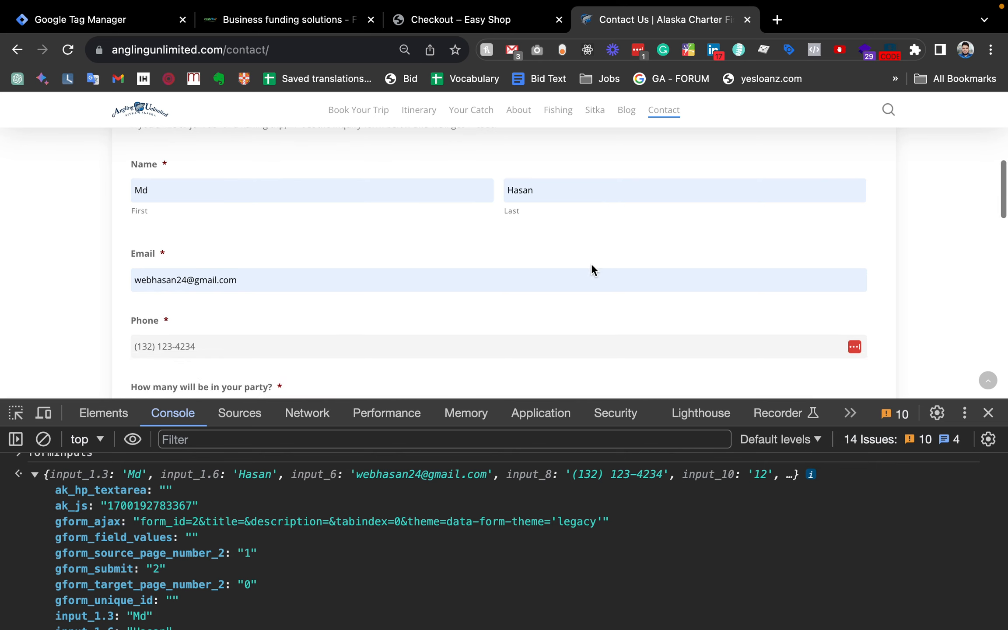
scroll(152, 613, "down", 3)
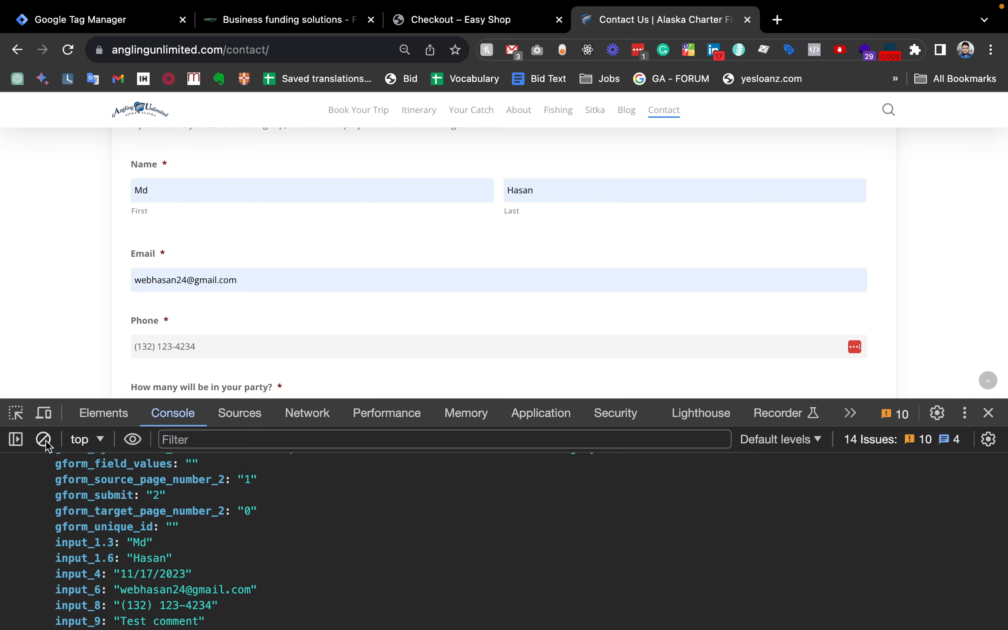
Inspect the form's First name field and compare its name attribute with the matching key in the console output
left_click(16, 413)
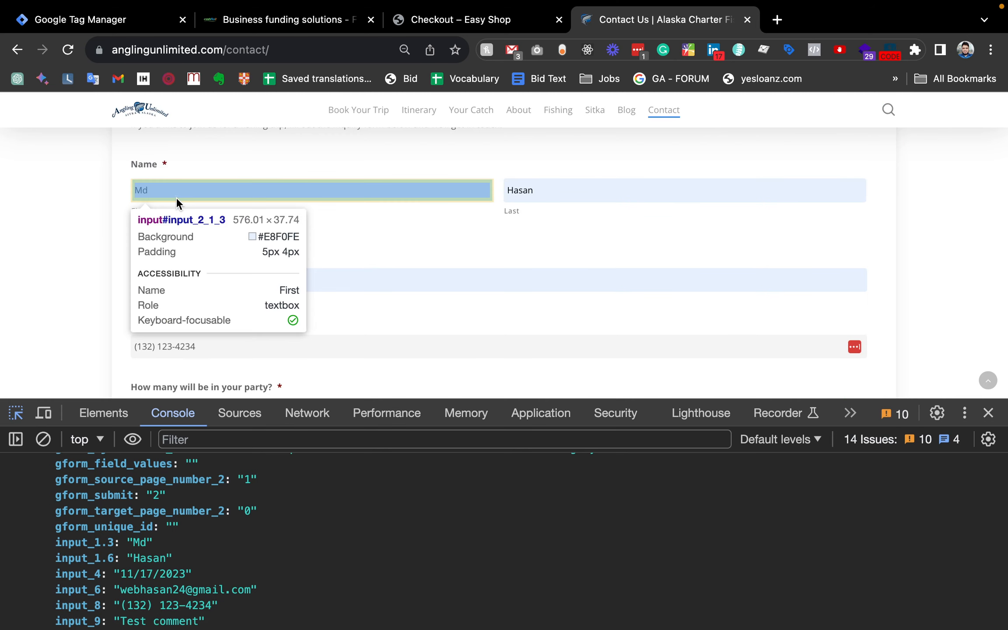
left_click(175, 195)
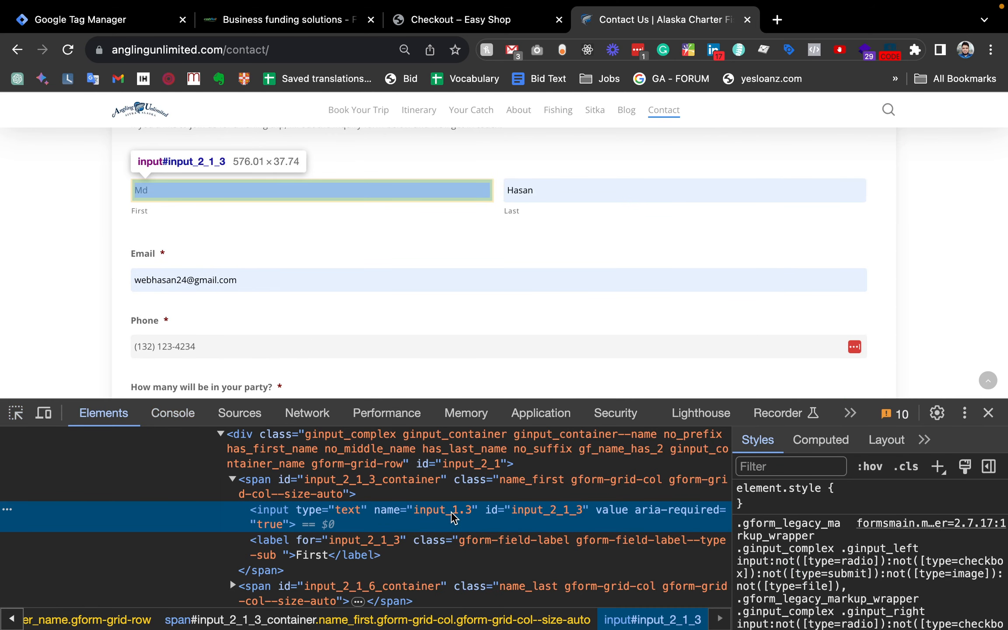
left_click(175, 413)
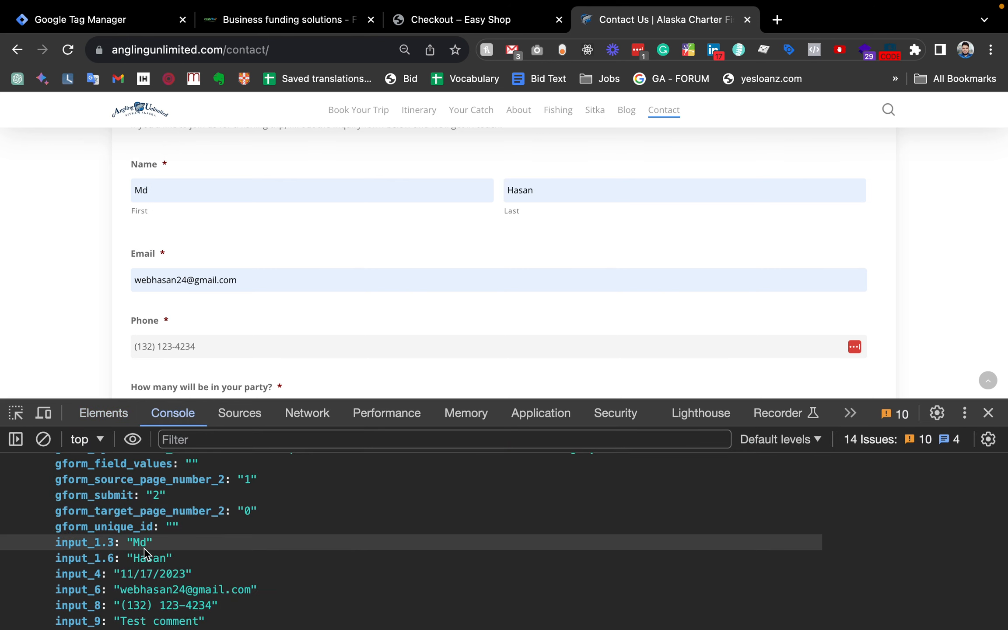
Review the remaining input and gform entries of the formInputs object together with the script that collected them
scroll(144, 548, "down", 3)
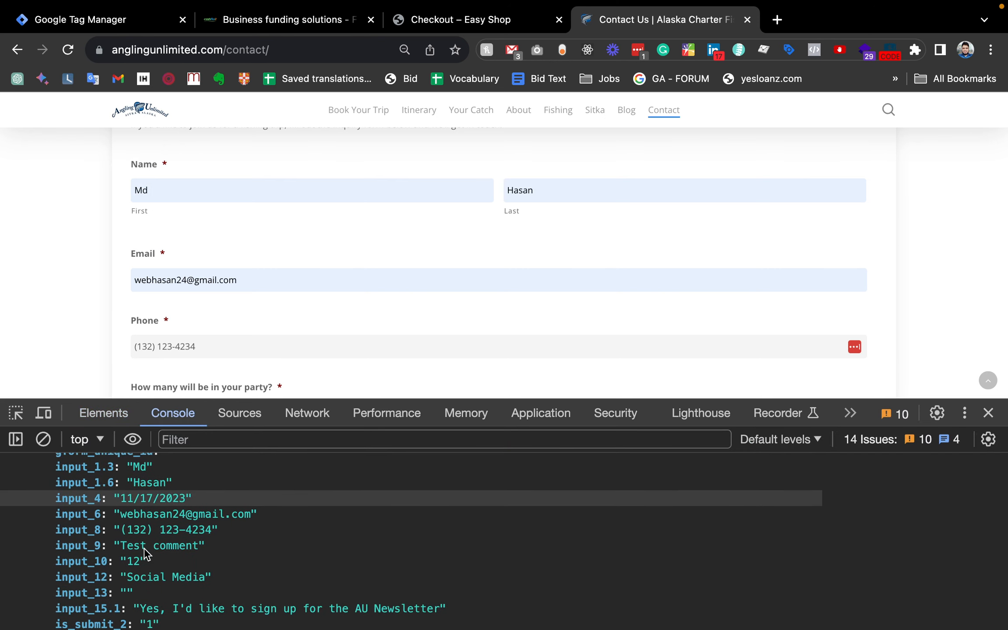
scroll(144, 548, "down", 3)
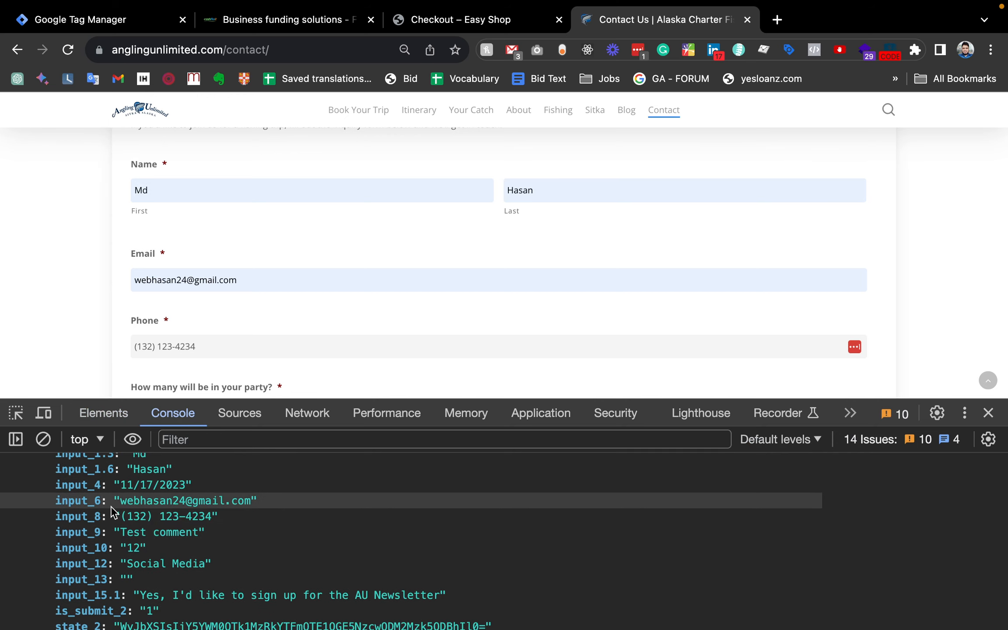
scroll(112, 510, "up", 3)
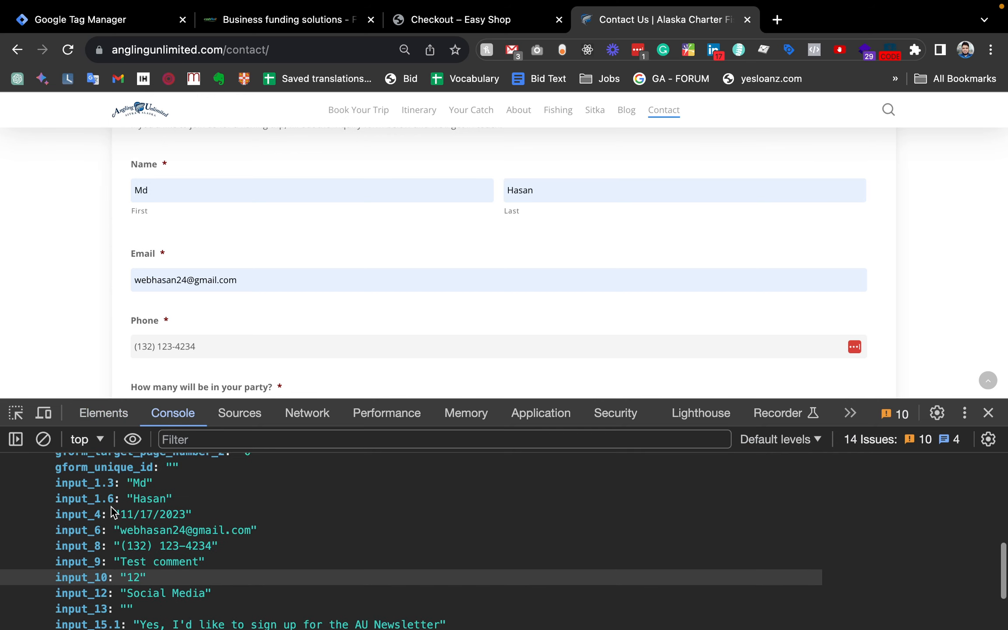
scroll(111, 506, "up", 5)
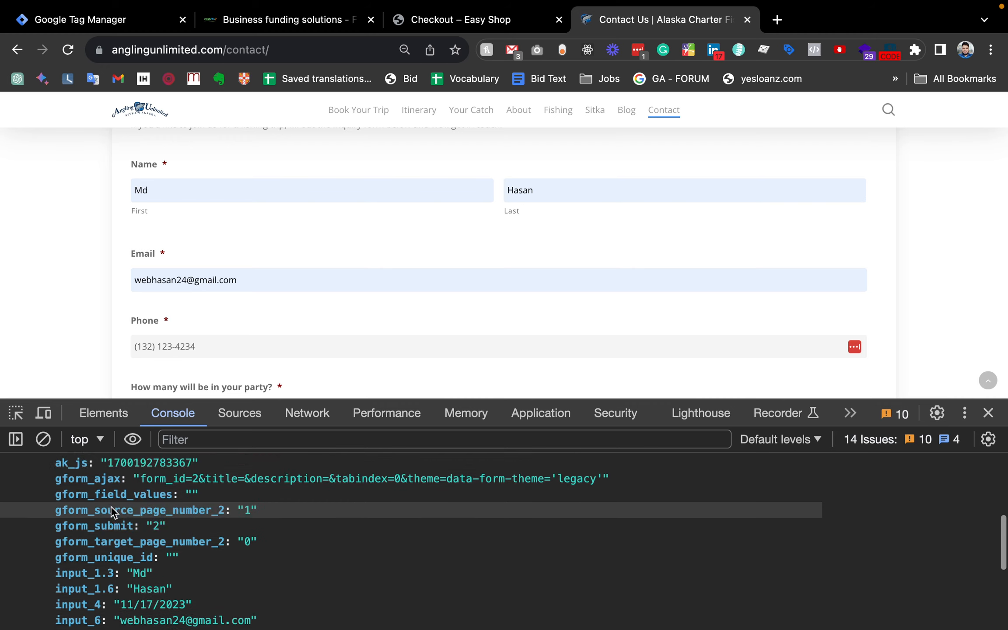
scroll(111, 506, "down", 3)
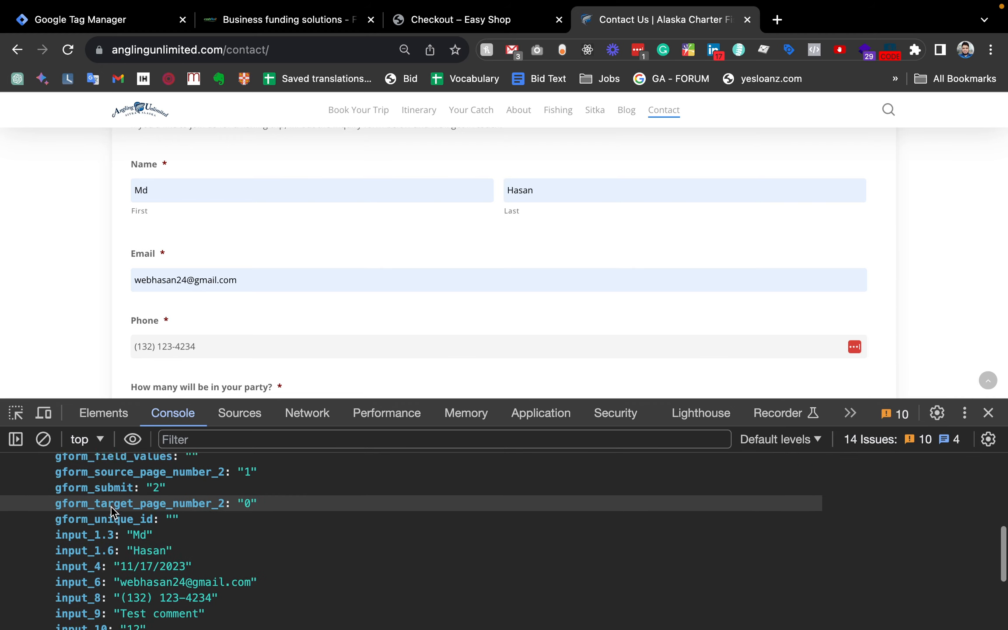
scroll(111, 506, "up", 2)
scroll(111, 506, "up", 5)
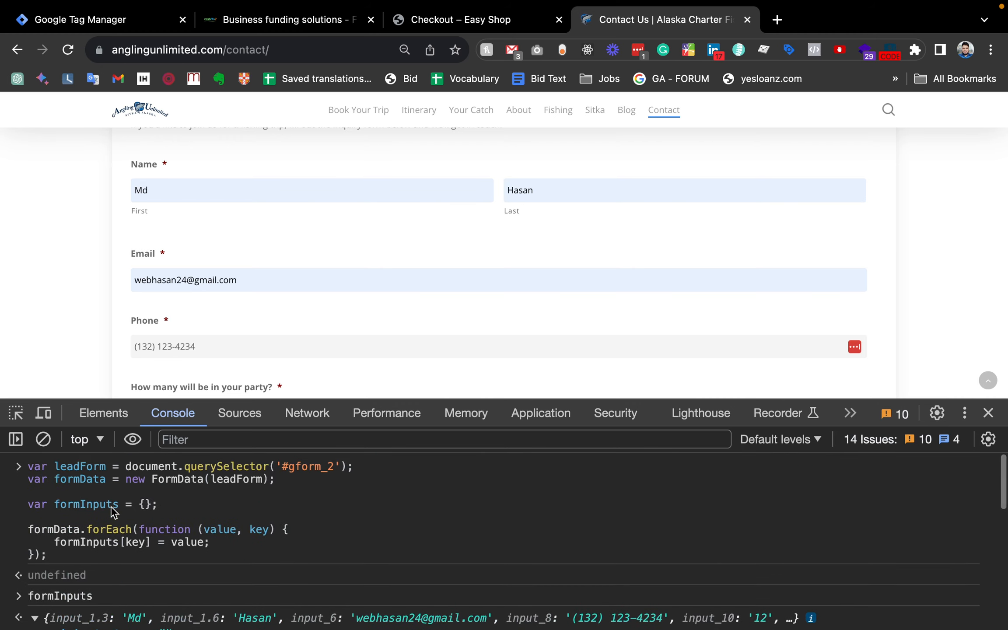
scroll(111, 506, "down", 3)
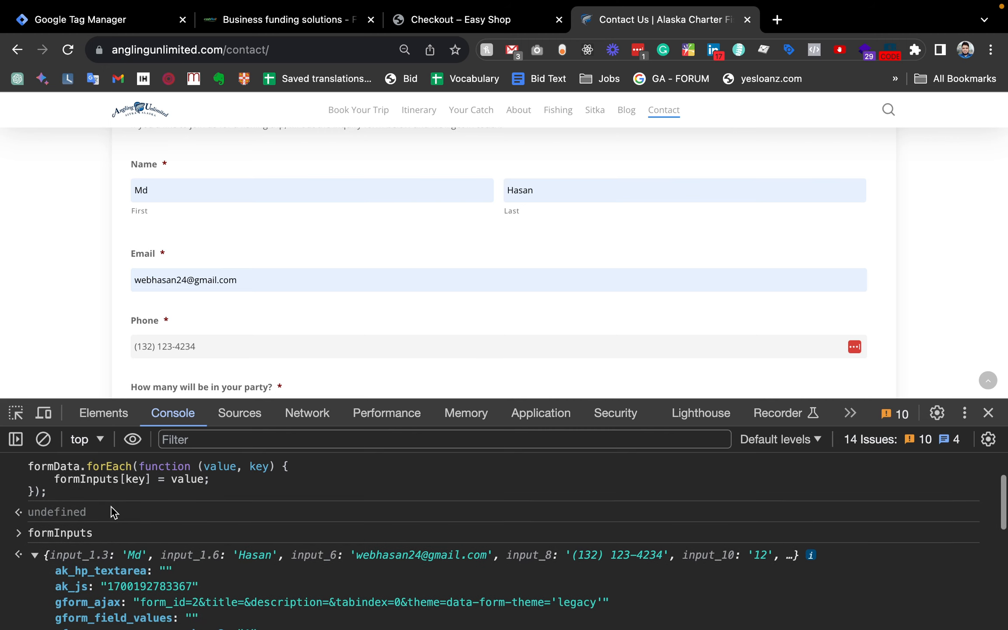
Review the Trip Inquiry script, then switch to the Business funding solutions page and examine its funding form fields
scroll(123, 558, "up", 3)
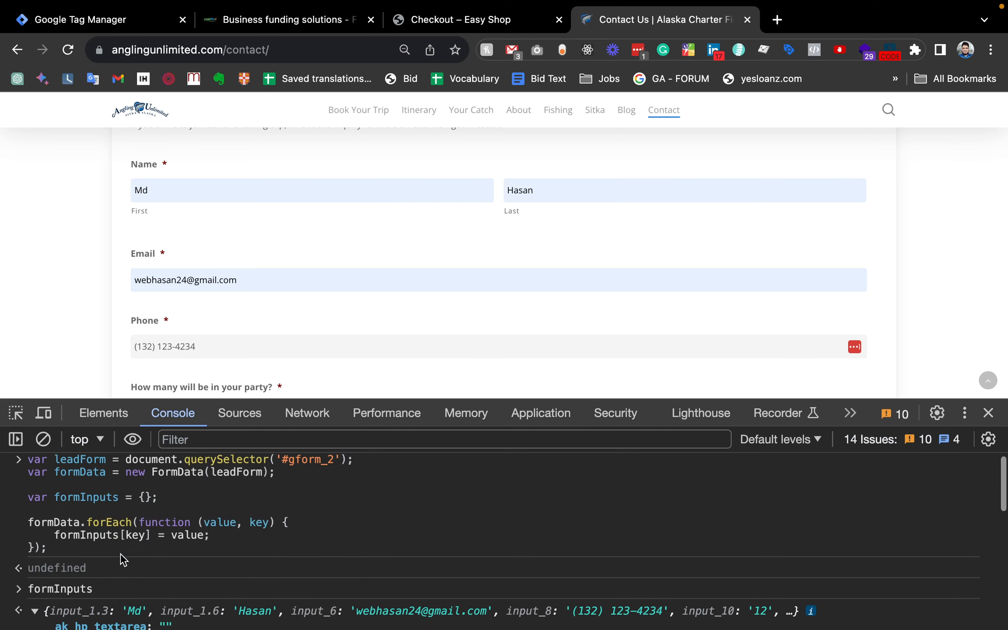
scroll(317, 191, "down", 2)
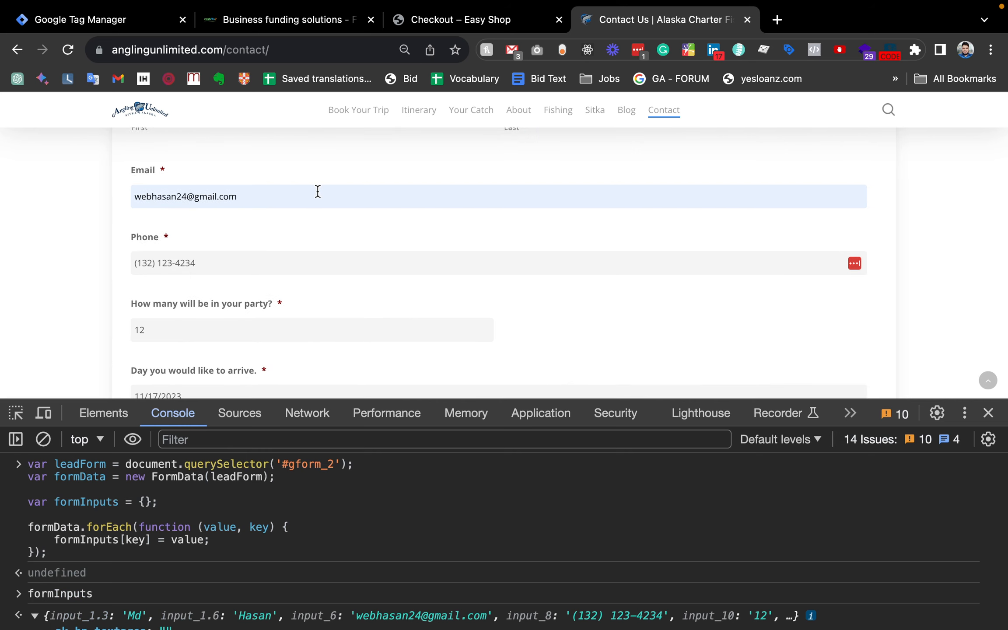
left_click(267, 13)
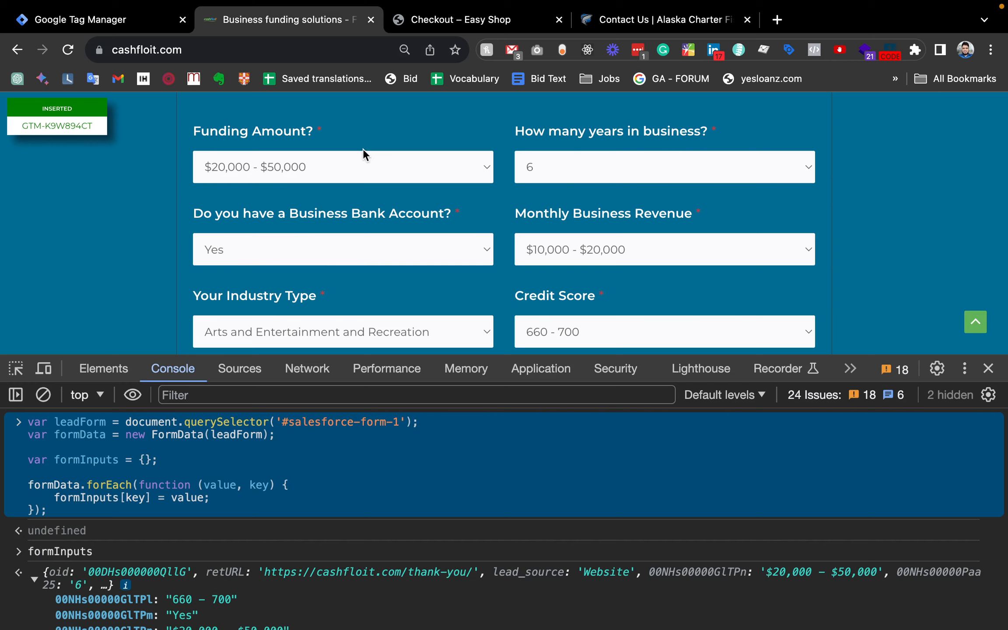
scroll(402, 152, "down", 5)
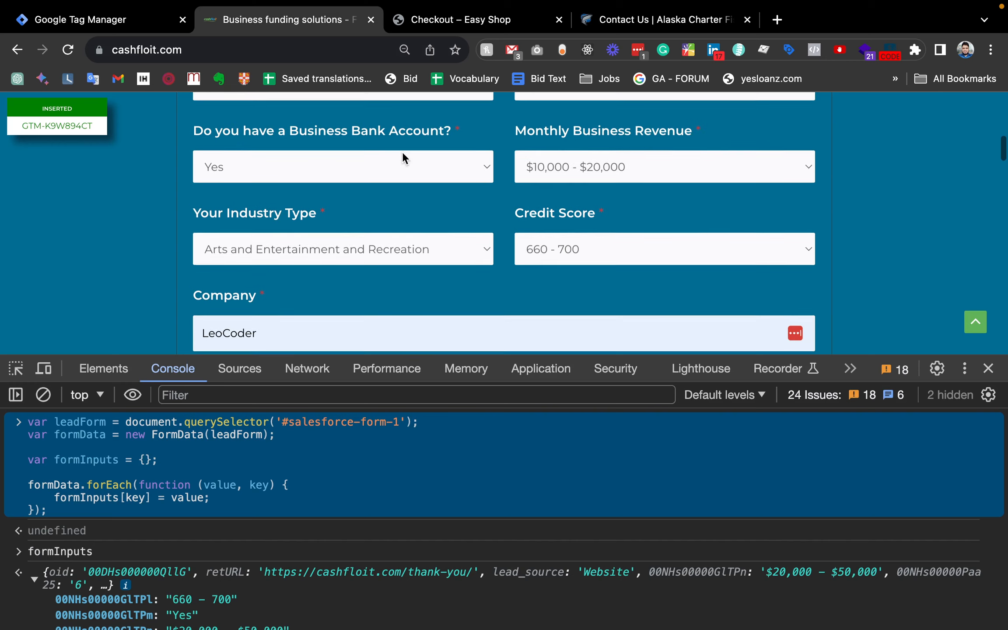
scroll(403, 151, "down", 2)
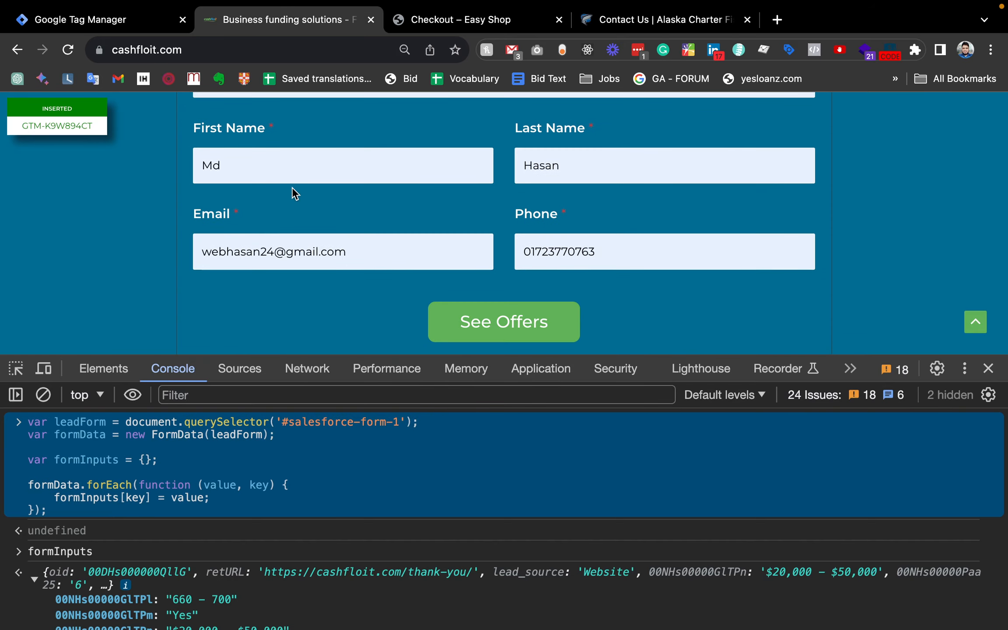
scroll(292, 187, "up", 7)
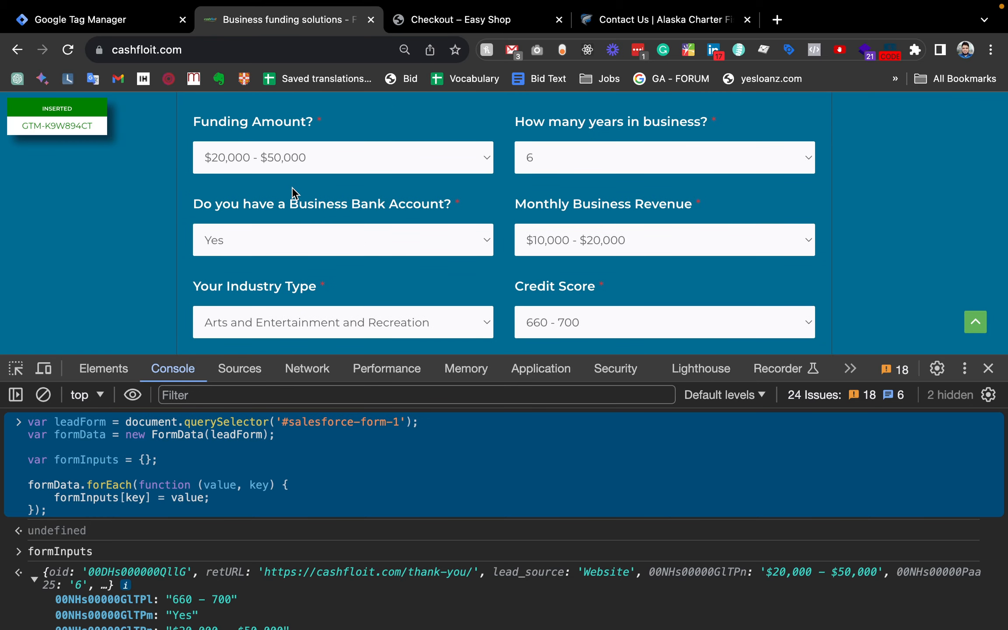
scroll(292, 188, "up", 1)
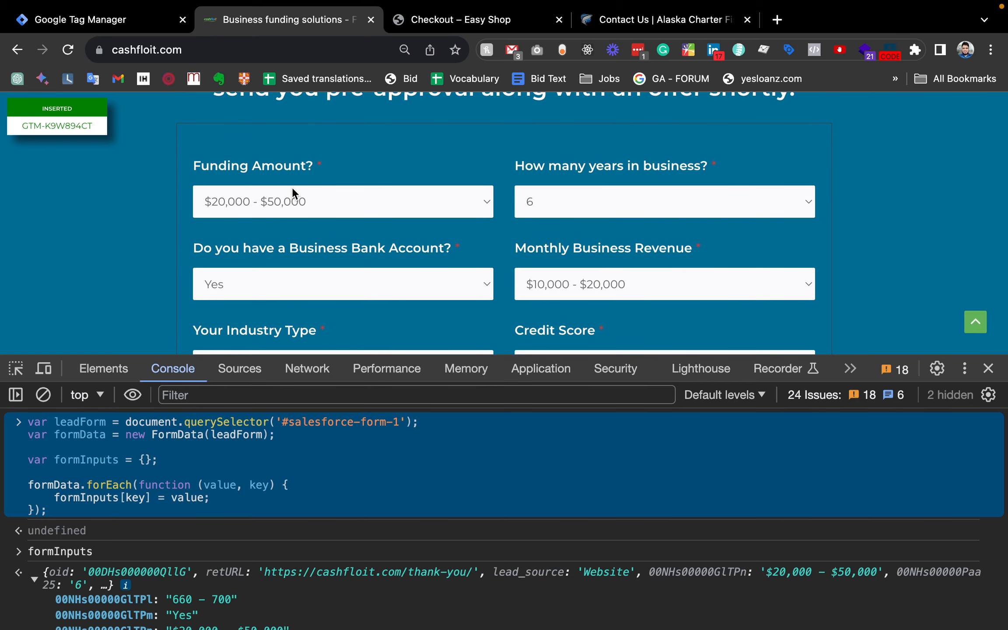
scroll(292, 192, "down", 1)
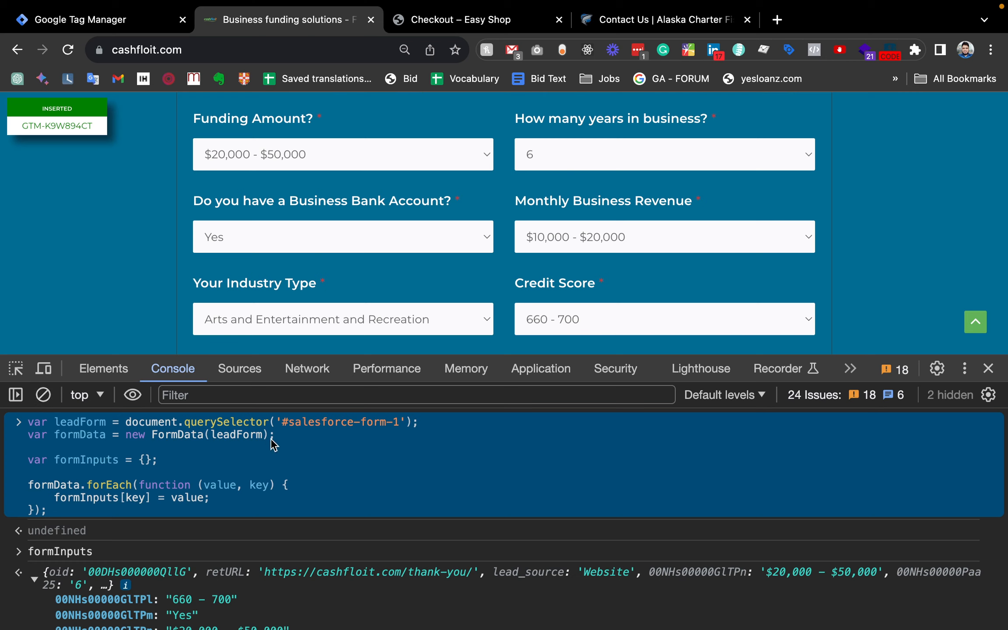
Clear the console on the funding page and bring the form's See Offers button into view
left_click(44, 399)
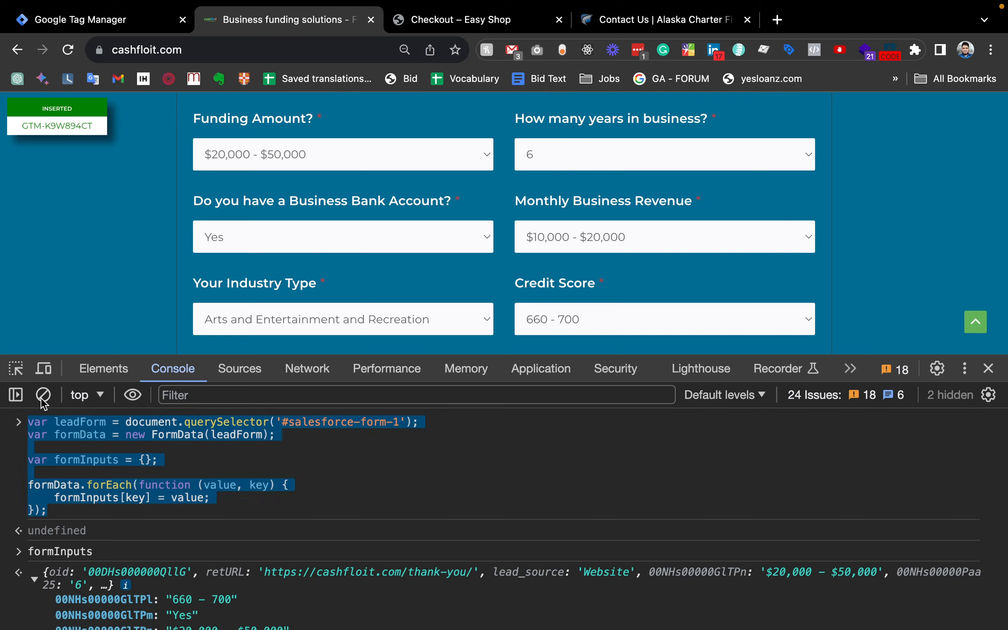
scroll(322, 227, "down", 7)
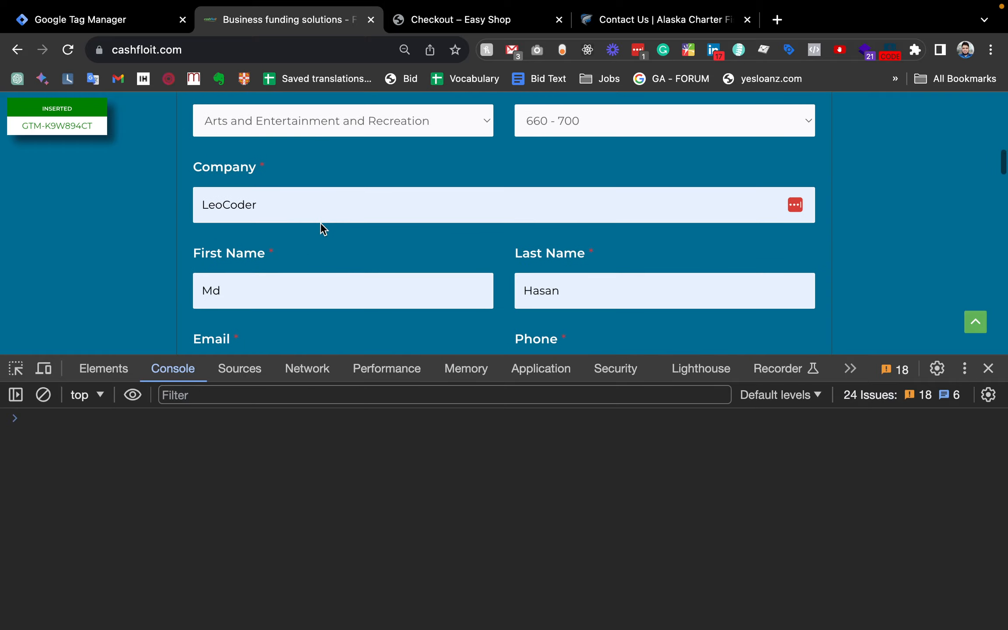
scroll(321, 224, "down", 1)
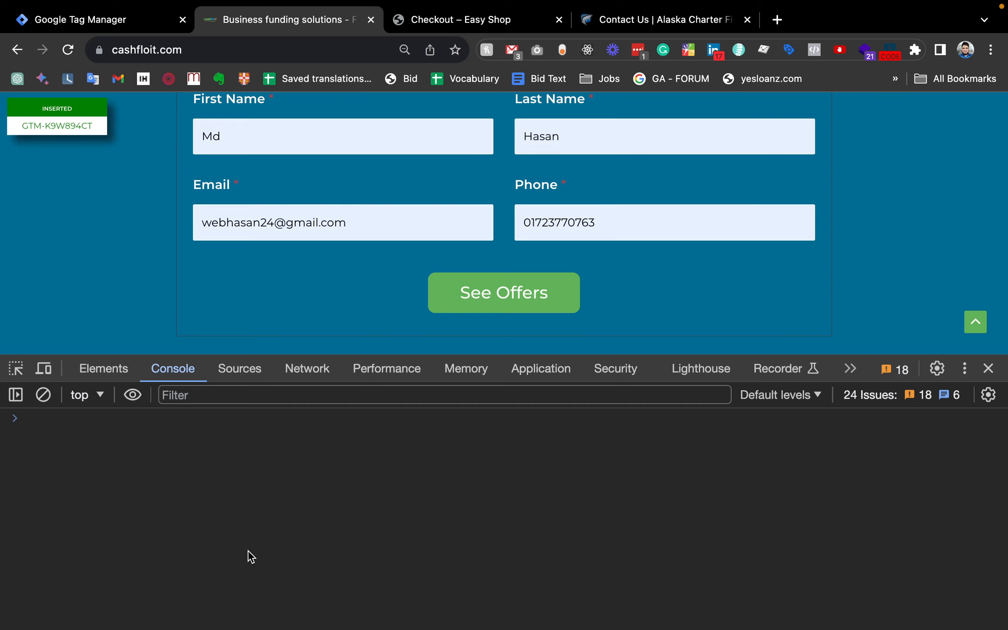
Switch to Sublime Text and undo the selector edits back to '#salesforce-form-1'
key("ctrl+Left")
key("ctrl+Right")
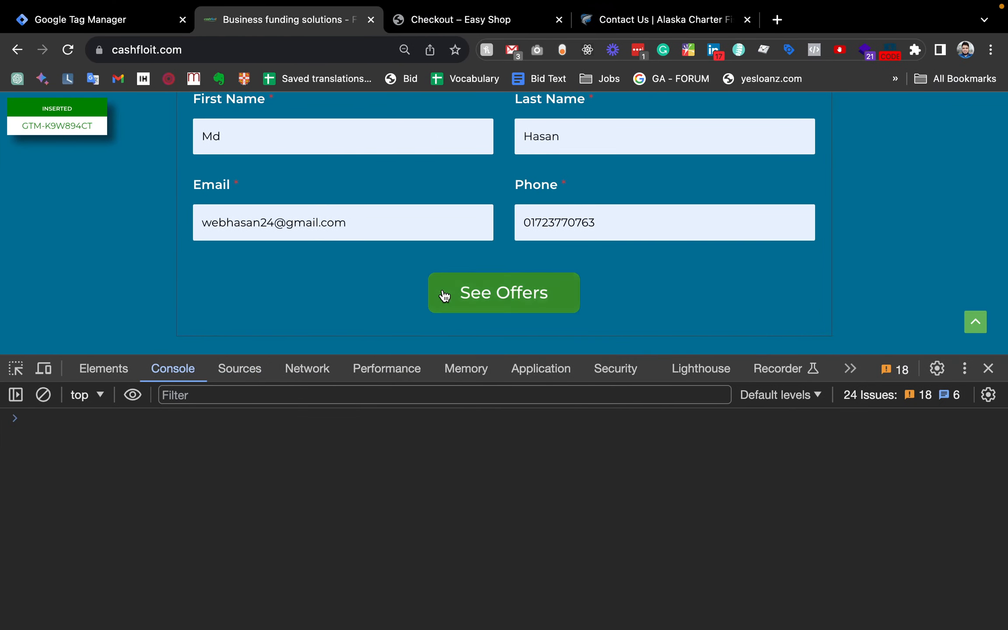
left_click(209, 313)
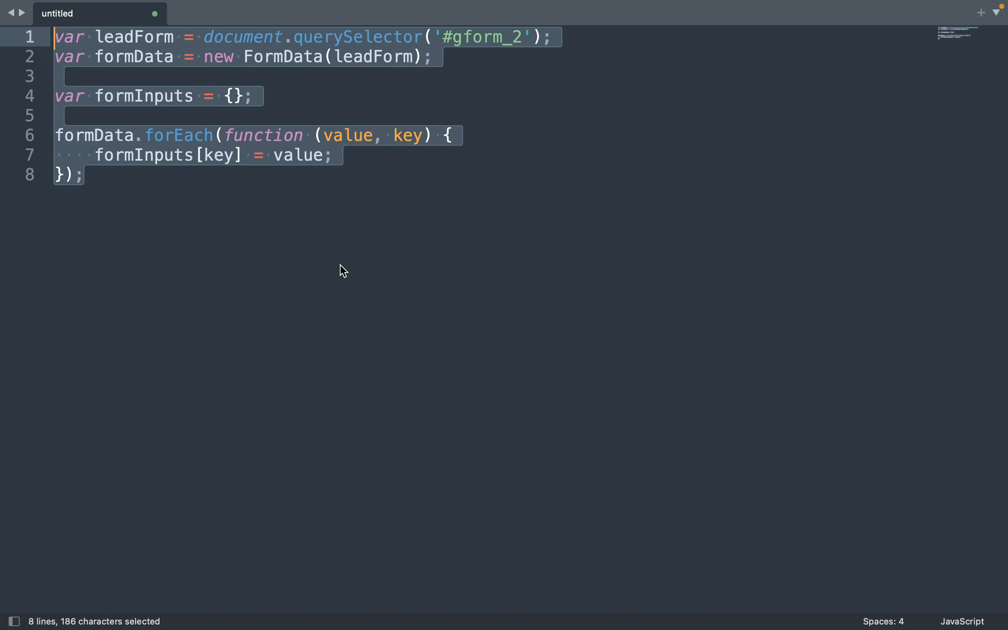
key("super+z")
key("super+z")
key("super+z")
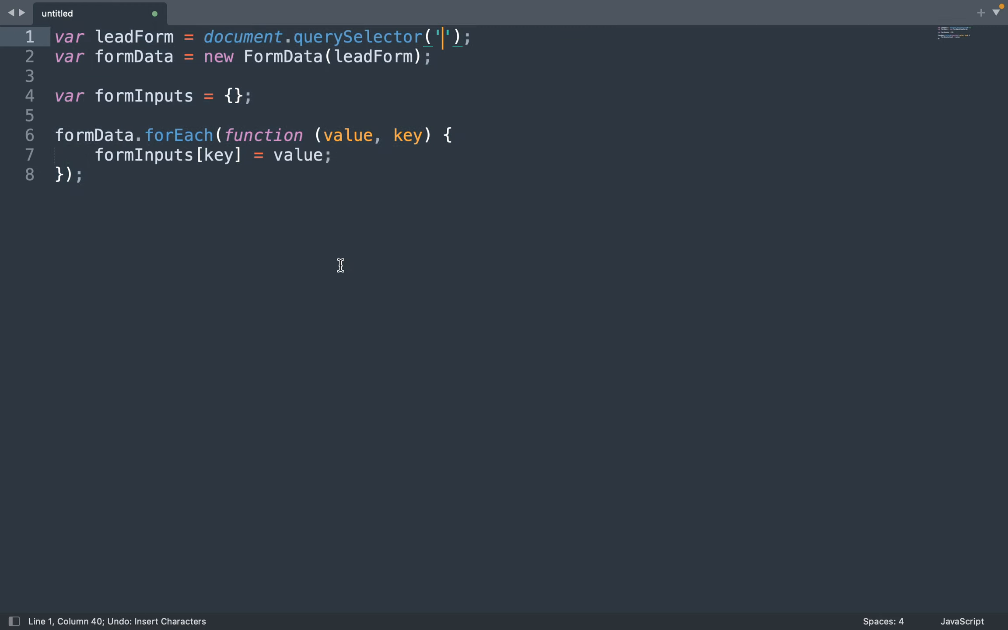
key("super+z")
key("super+z")
key("super+z")
key("super+z")
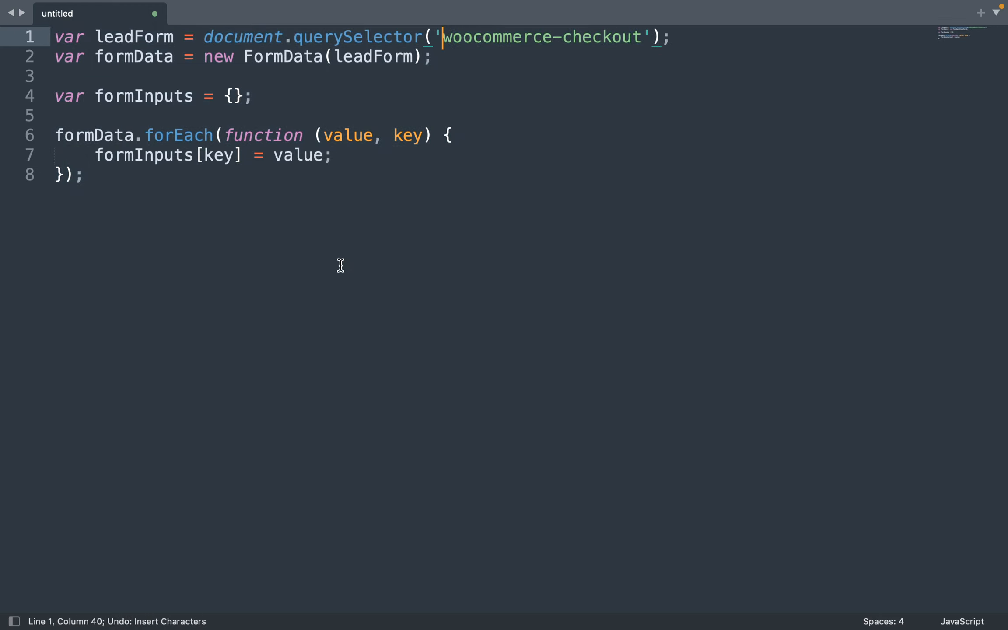
key("super+z")
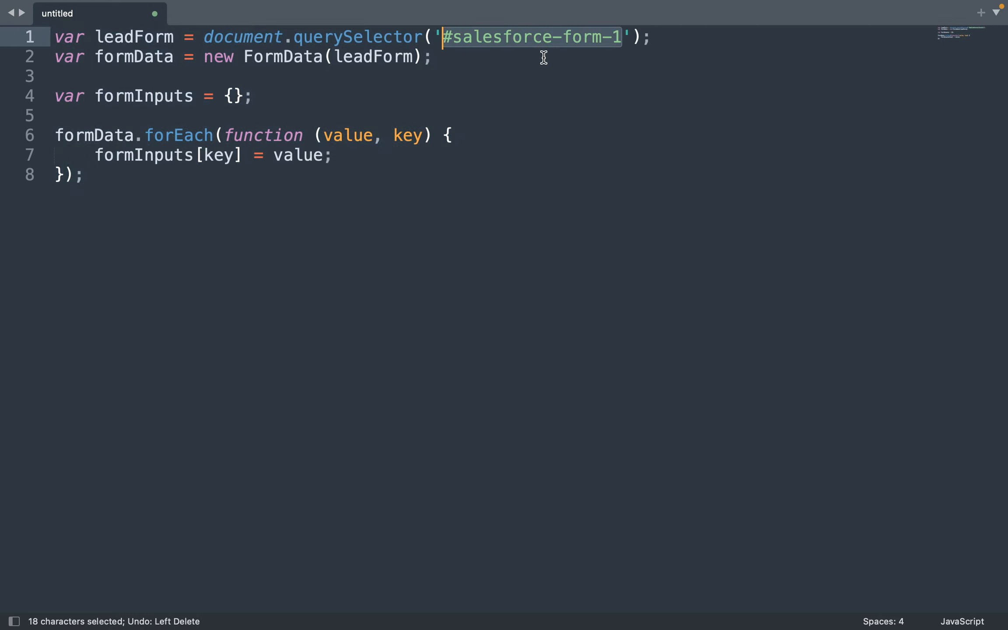
Copy the script's leadForm querySelector line and paste it into the funding page's console in Chrome
left_click_drag(657, 36, 47, 41)
key("super+c")
key("super+Tab")
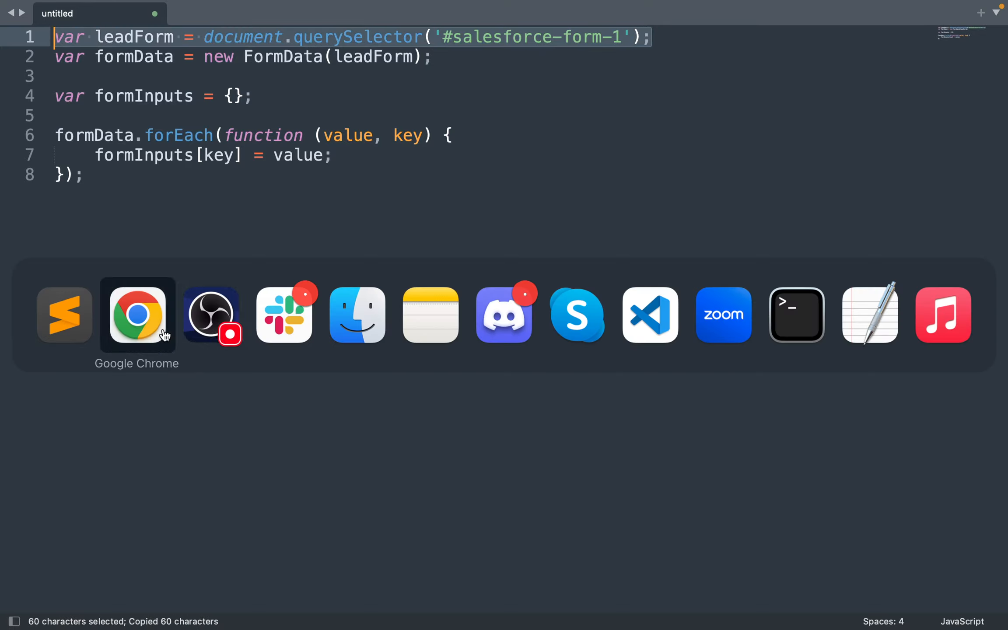
left_click(148, 336)
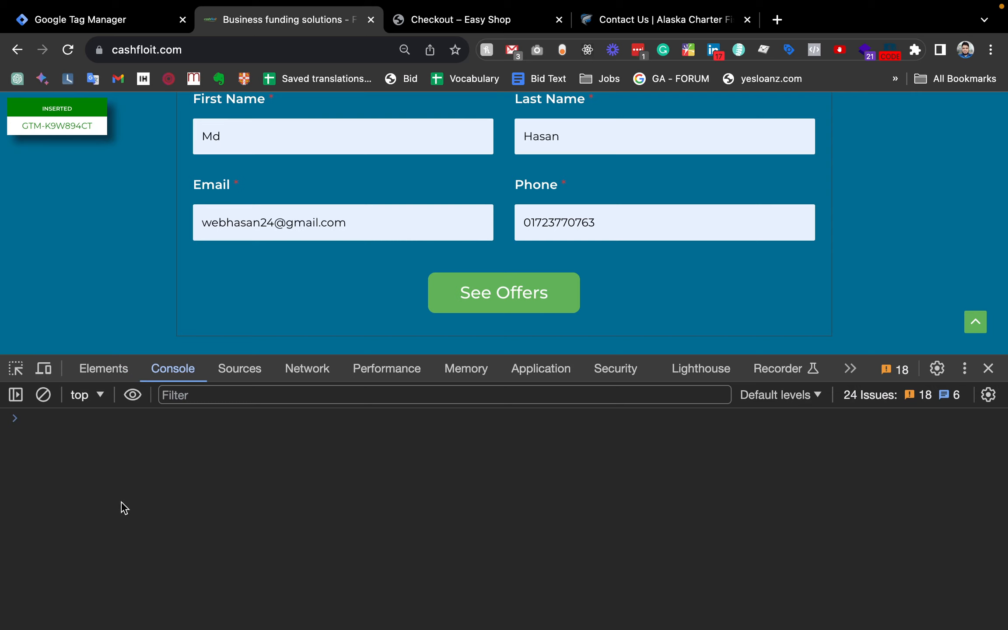
key("super+v")
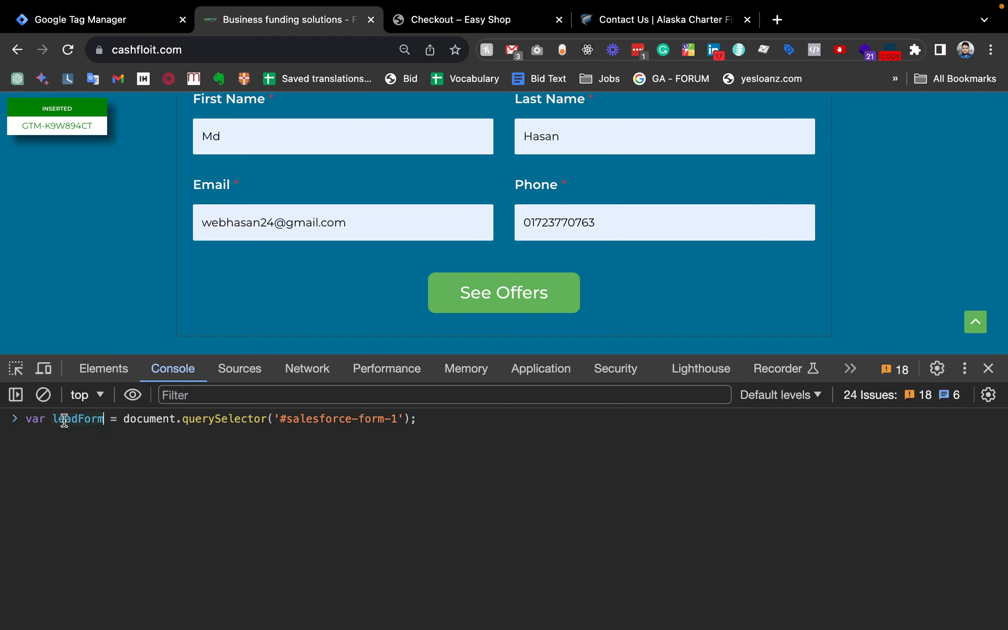
Add an empty leadForm.addEventListener(); call on a new line below the leadForm declaration
left_click(435, 418)
key("shift+Return")
type("leadForm.add")
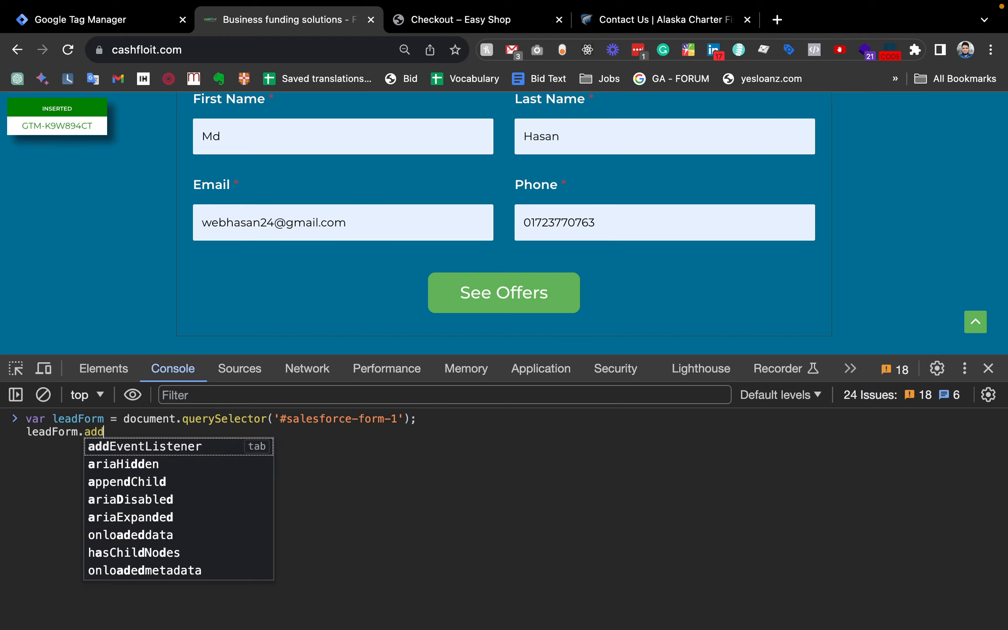
key("Tab")
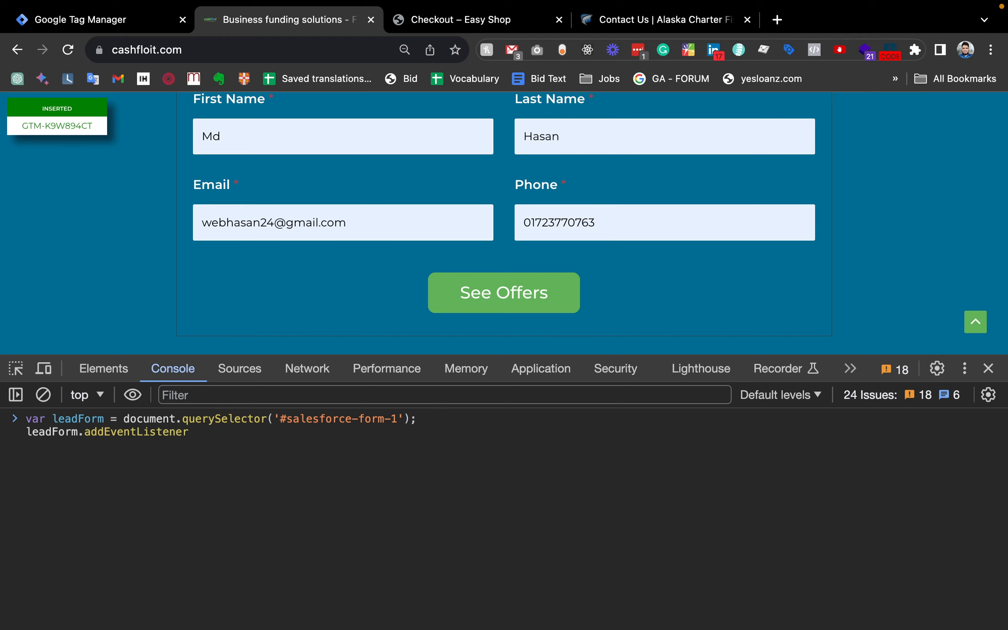
type("();")
key("Left")
key("Left")
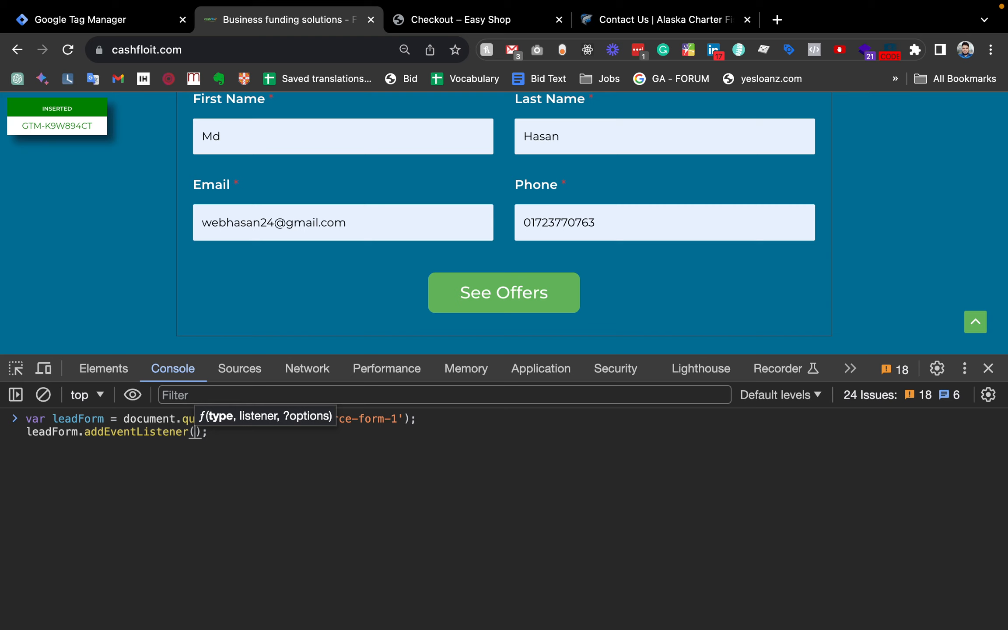
Enter 'submit' as the event type of the leadForm listener
type("'")
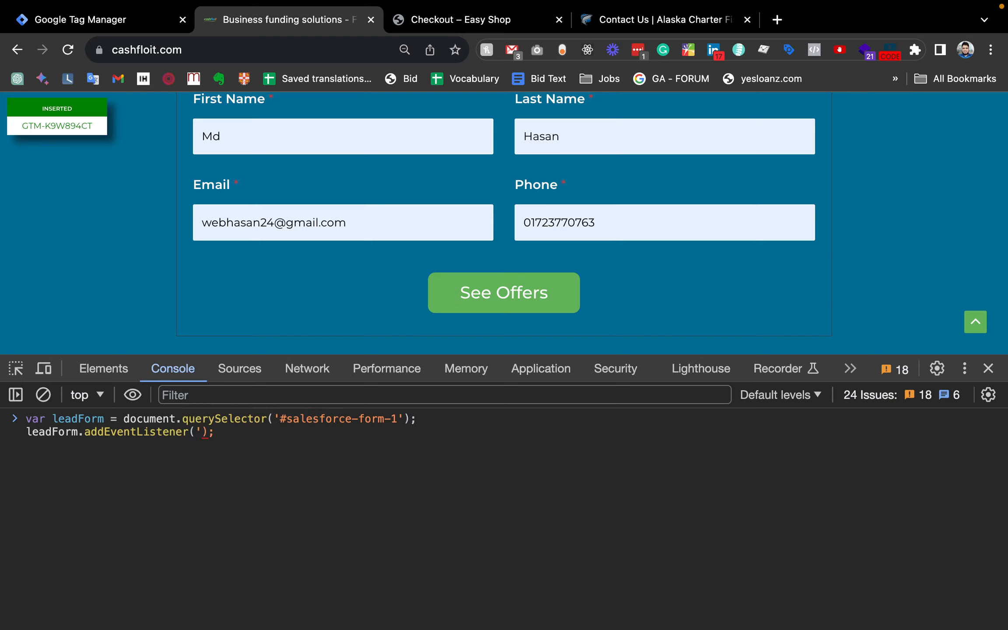
type("'")
key("Left")
type("submit")
key("Right")
Add a function callback with the parameter event to the listener, and insert a blank line above the listener
type(", func")
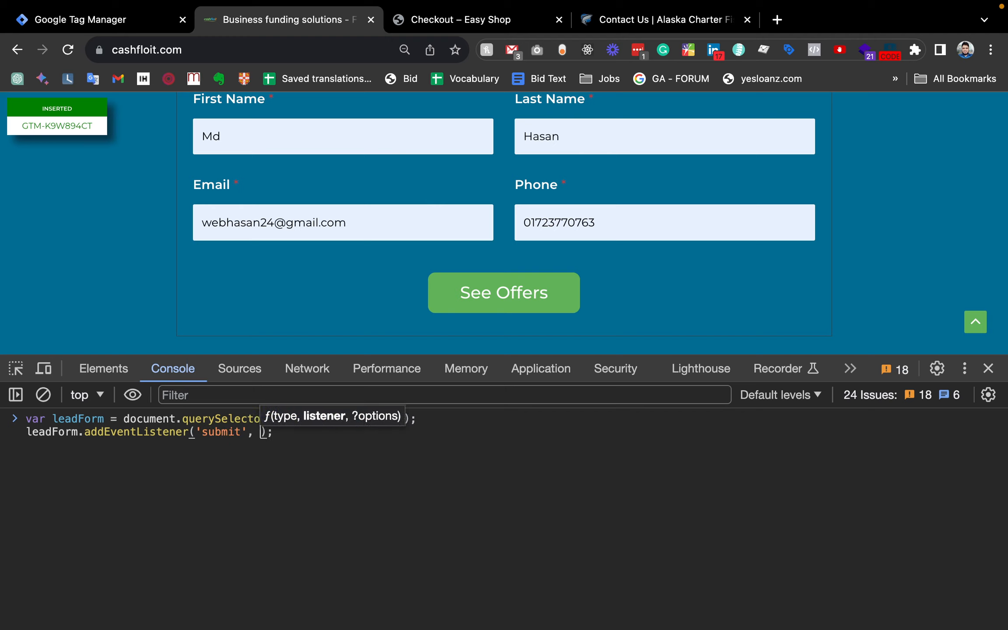
key("Tab")
key("BackSpace")
key("Tab")
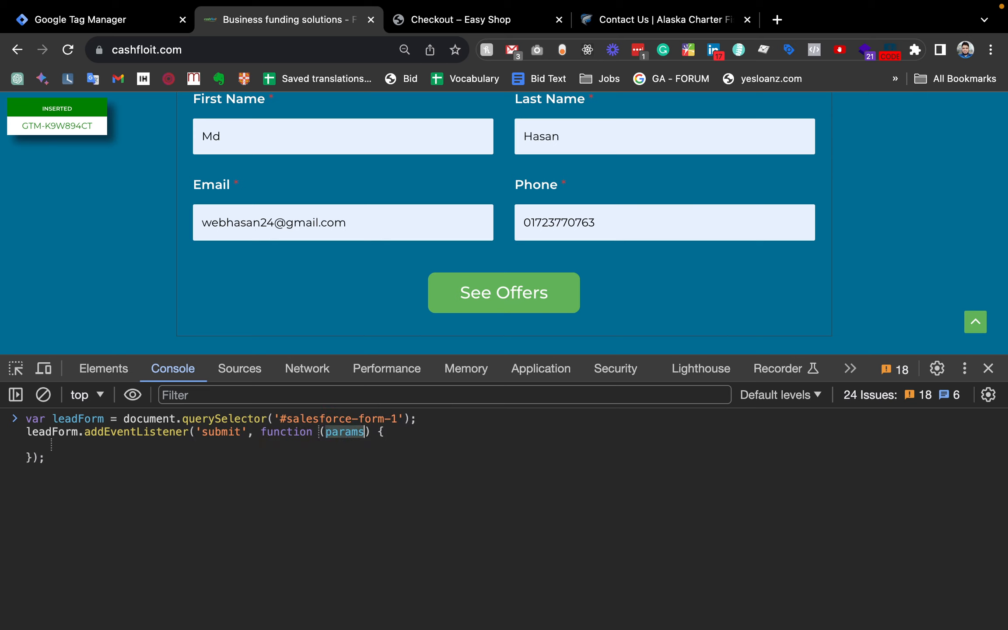
type("event")
key("Tab")
left_click(427, 421)
key("shift+Return")
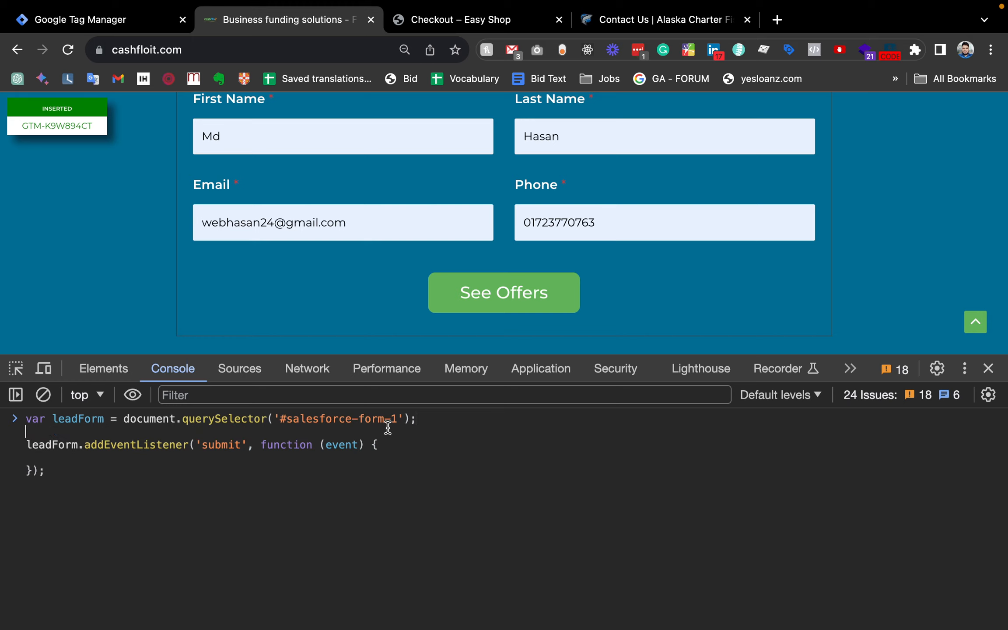
Copy the FormData and formInputs code, lines 2 to 8, from the Sublime Text script and return to the Chrome console
left_click(76, 460)
key("super+Tab")
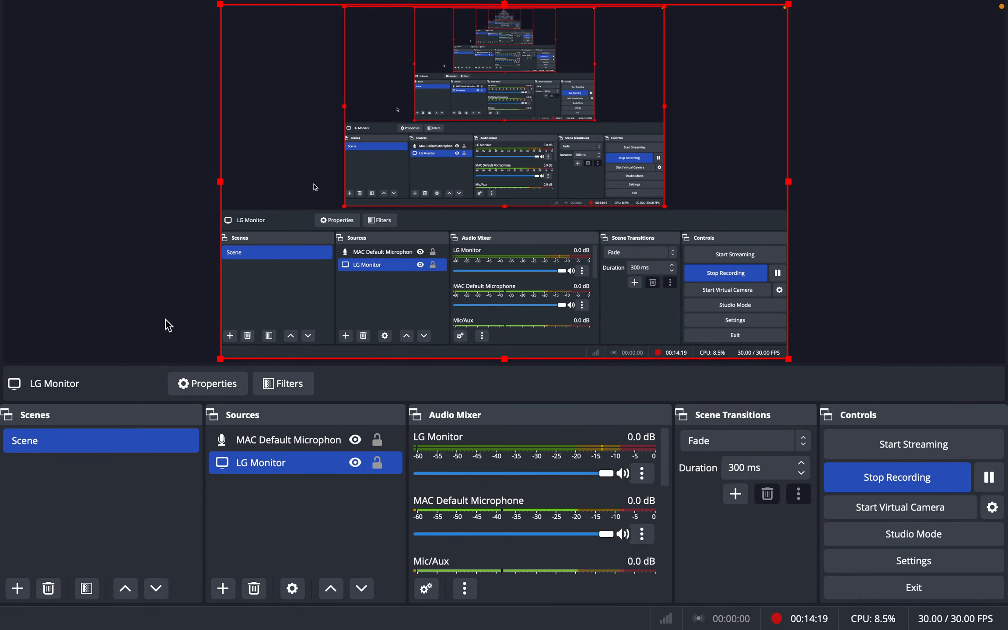
key("super+Tab")
key("super+Tab")
key("super+Tab")
left_click(198, 323)
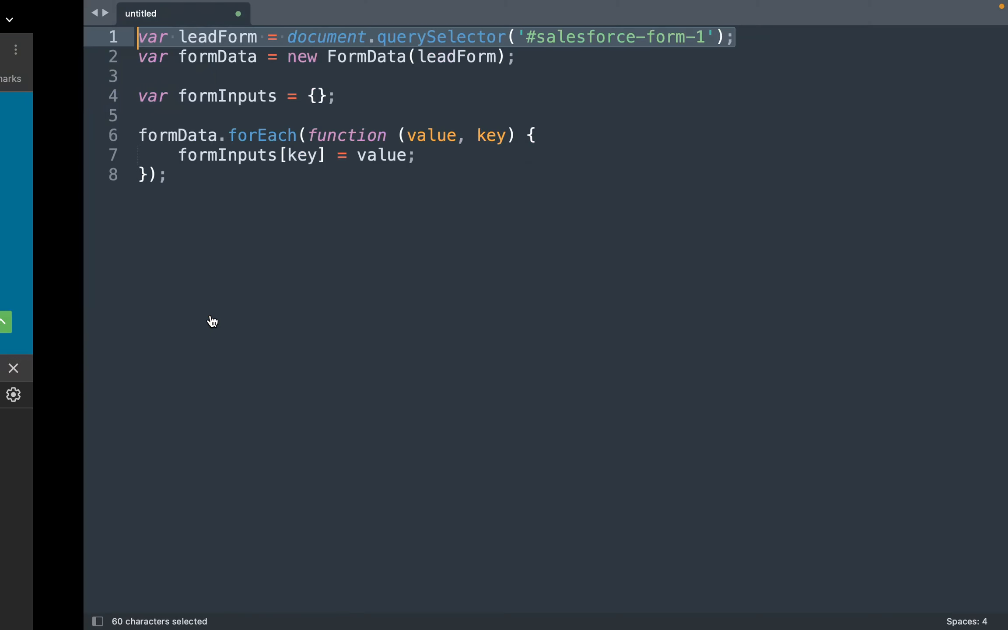
left_click_drag(112, 175, 30, 63)
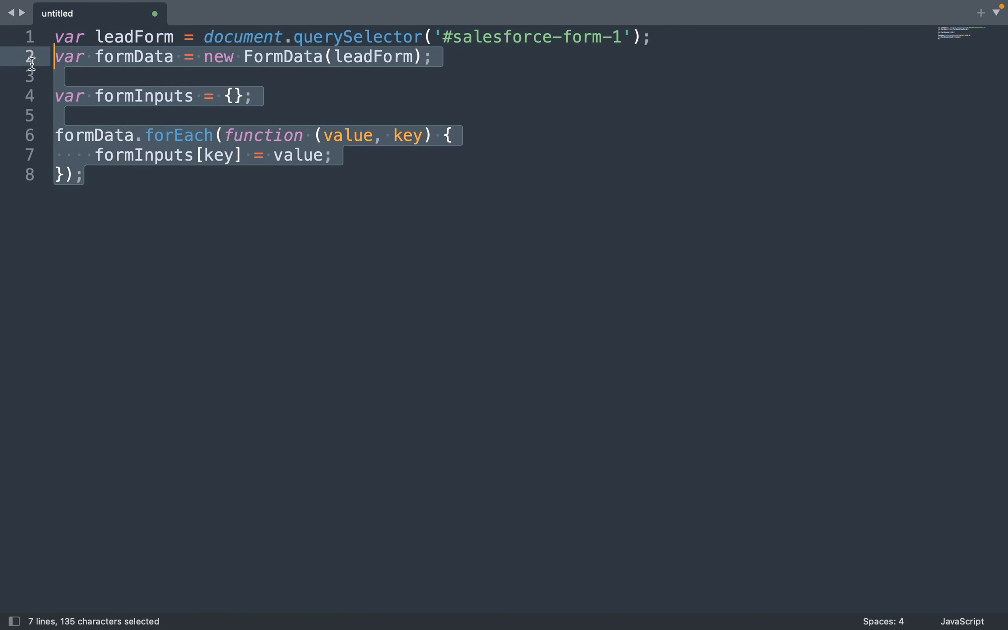
key("super+c")
key("super+Tab")
left_click(138, 322)
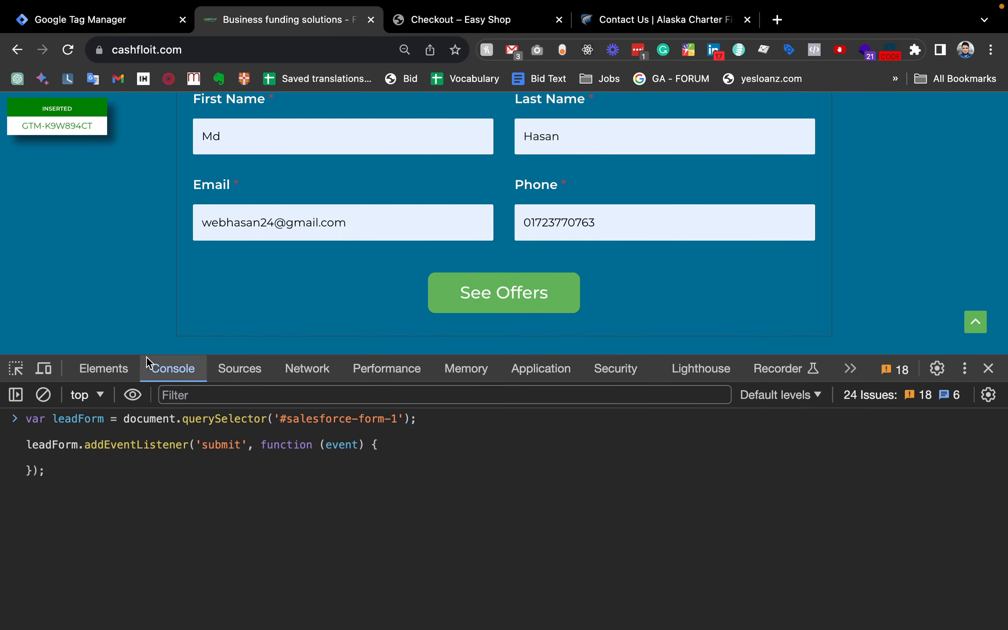
Insert an if(leadForm) { } block between the leadForm declaration and the submit listener
double_click(81, 419)
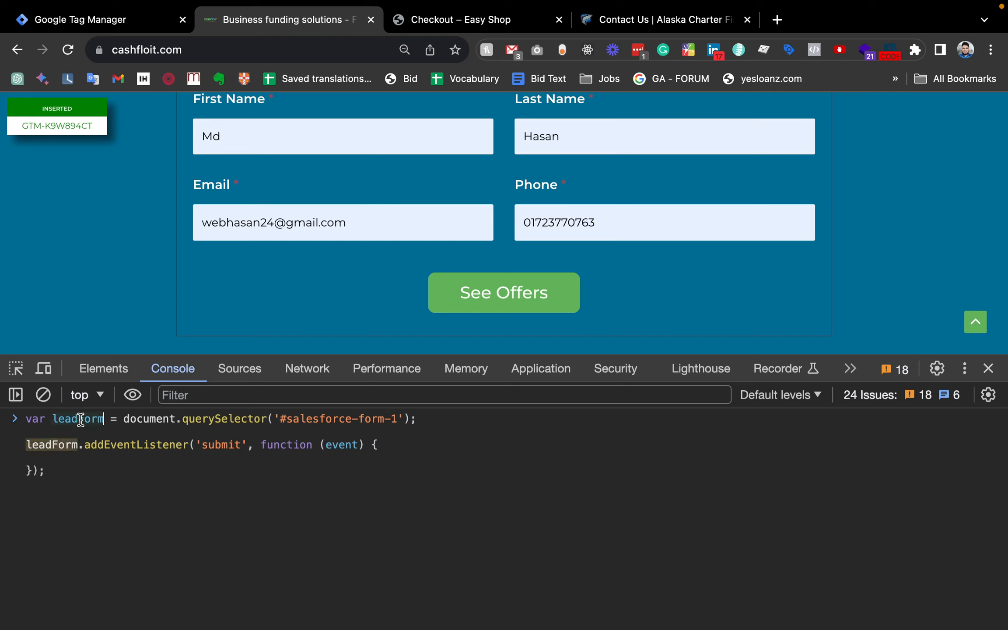
left_click(436, 419)
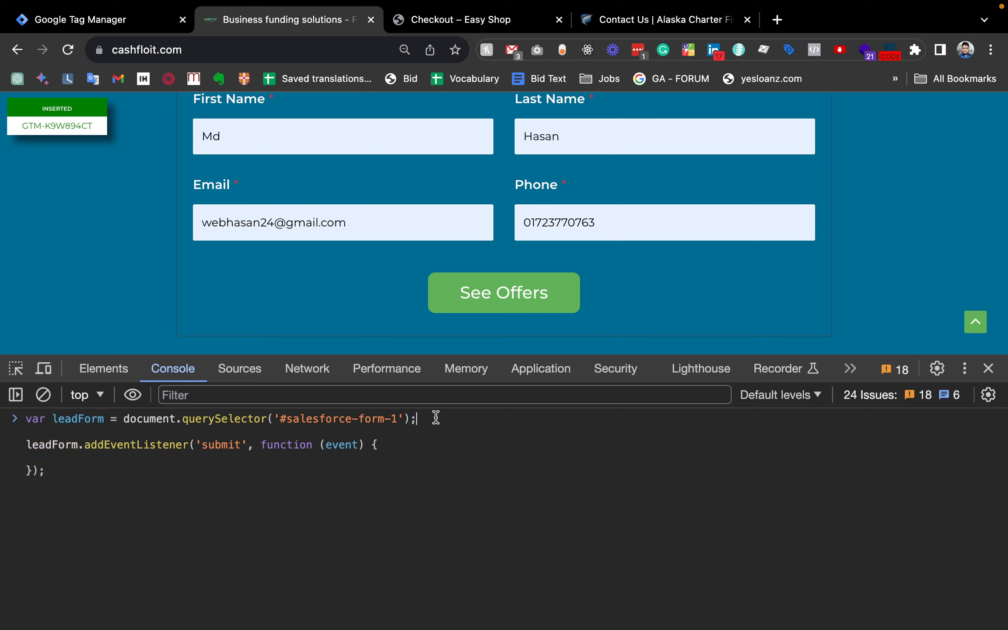
key("shift+Return")
type("i")
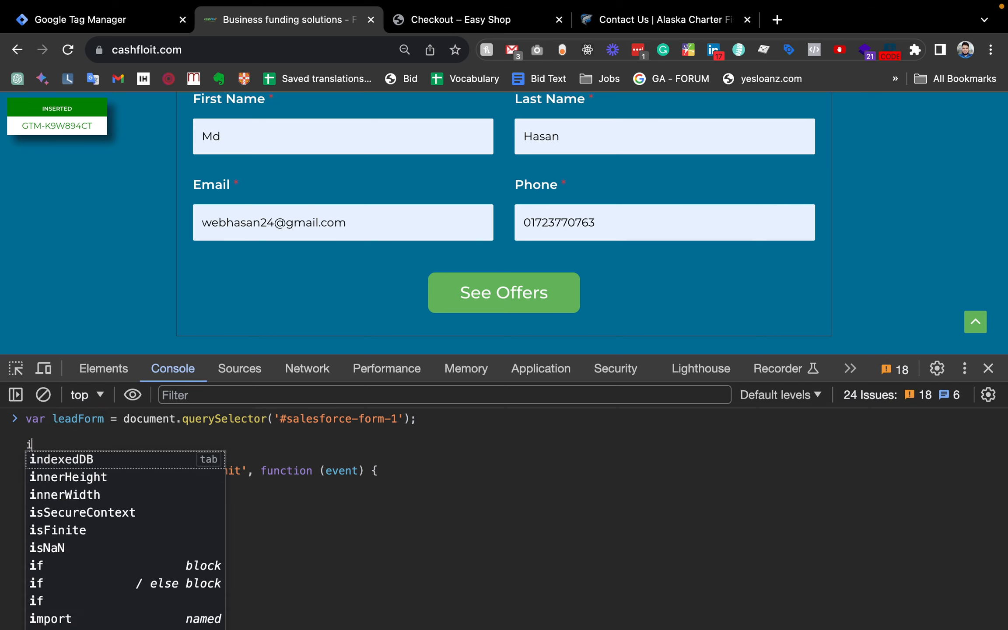
type("f(")
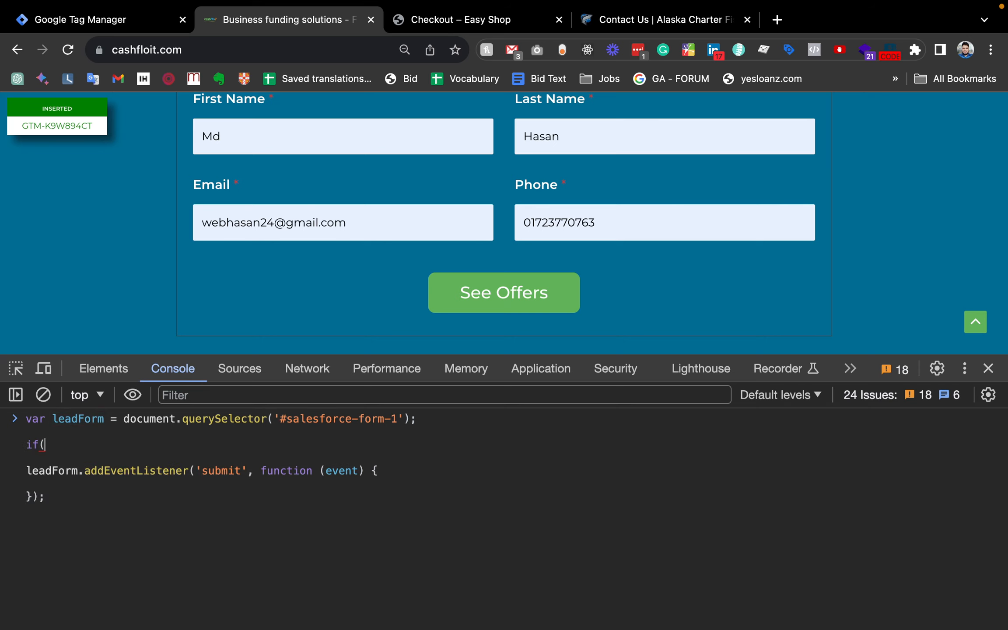
type("leadForm) {")
key("shift+Return")
key("shift+Return")
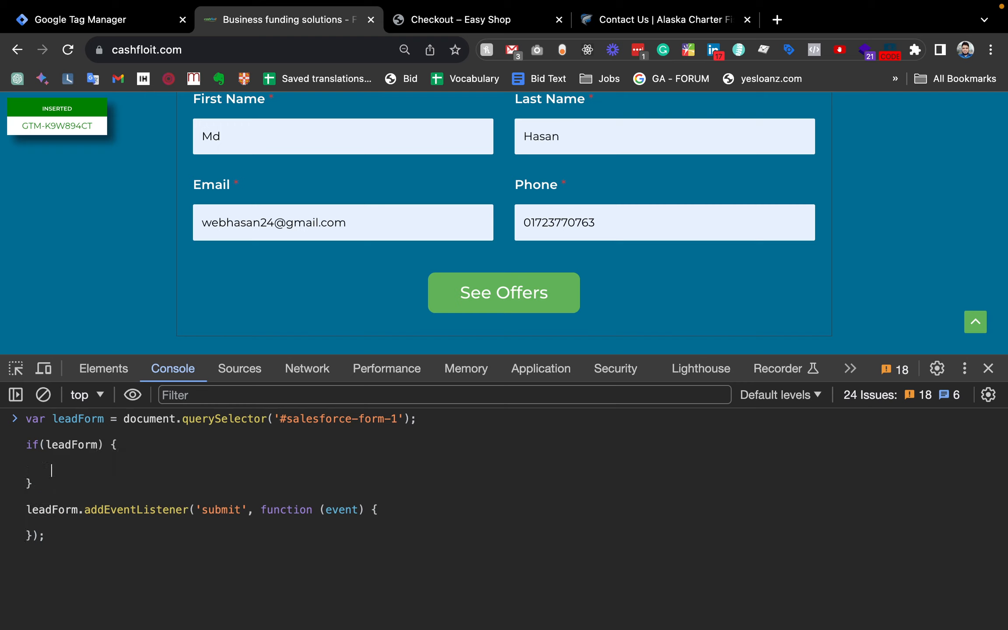
Move the leadForm submit event listener inside the if(leadForm) block
left_click(36, 521)
left_click_drag(37, 520, 25, 513)
key("super+x")
left_click(56, 462)
left_click(2, 463)
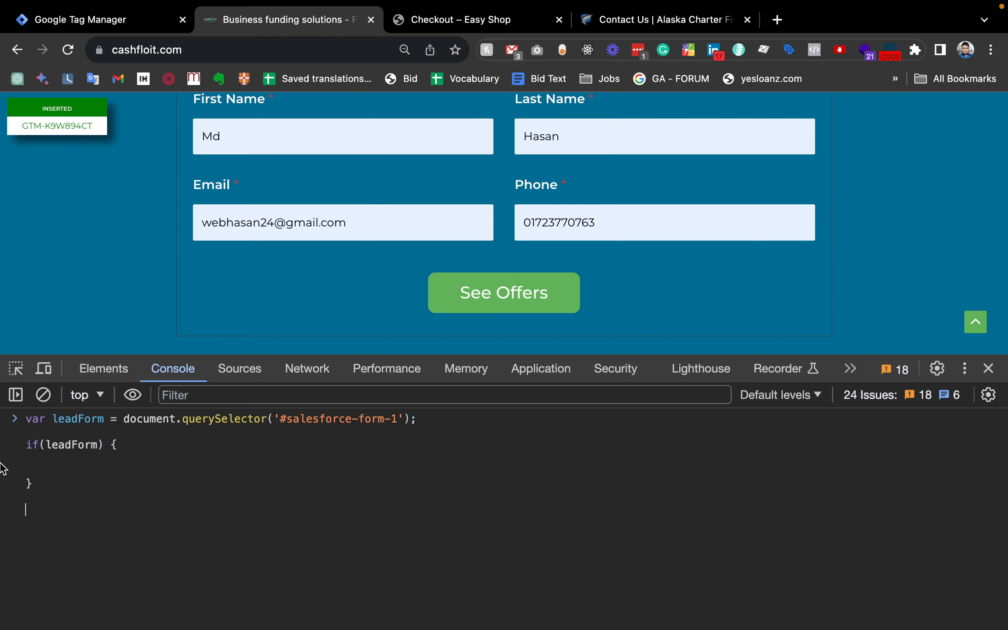
key("super+v")
key("super+z")
left_click(58, 461)
key("super+v")
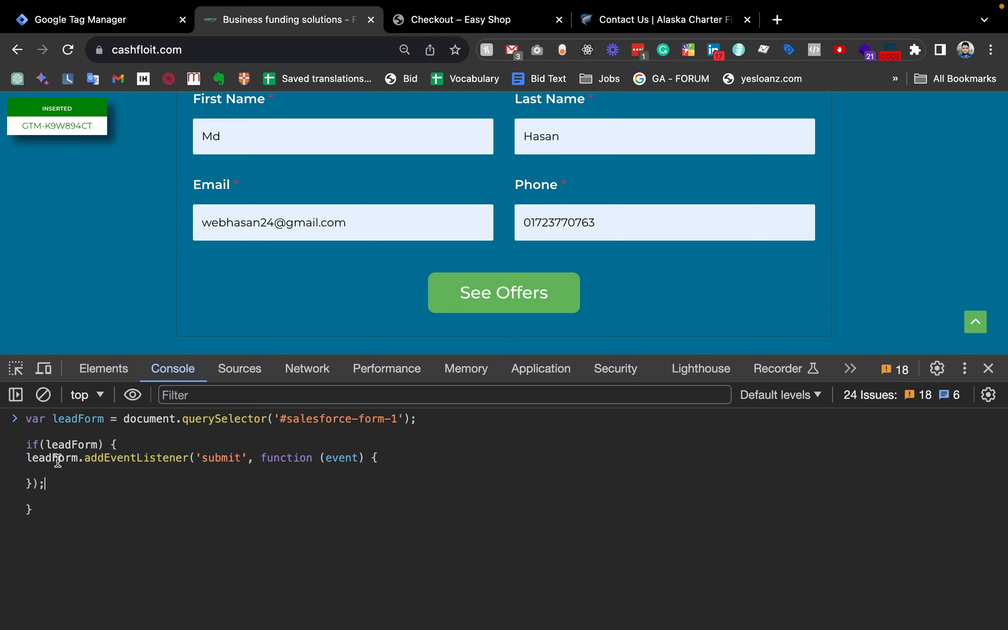
Indent the submit listener one level inside the if block and remove the blank line before the block's closing brace
left_click_drag(57, 484, 2, 464)
key("Tab")
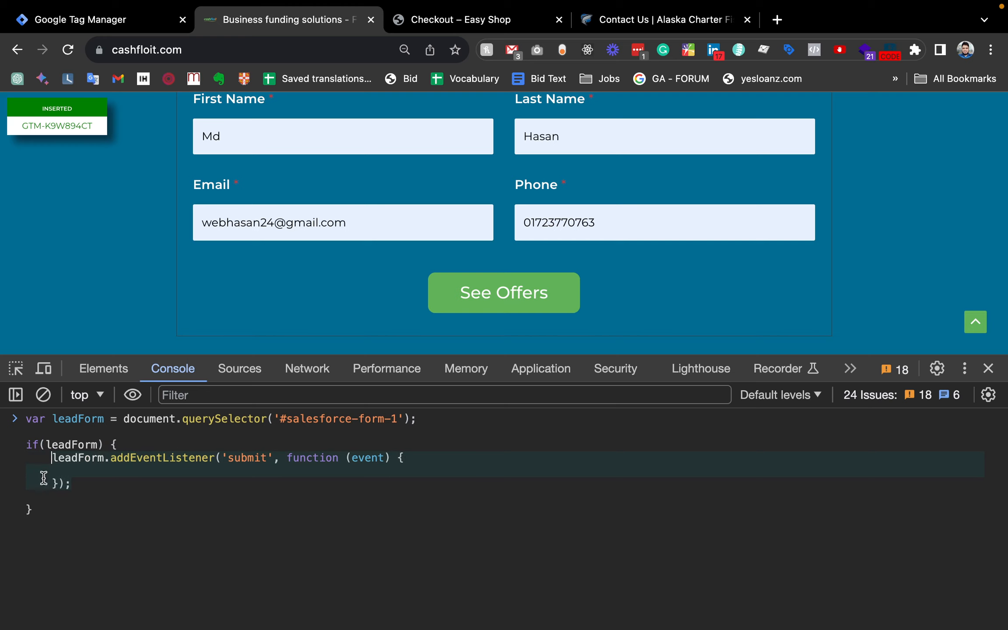
key("BackSpace")
key("BackSpace")
key("BackSpace")
key("BackSpace")
type(";")
key("Return")
key("BackSpace")
left_click(97, 468)
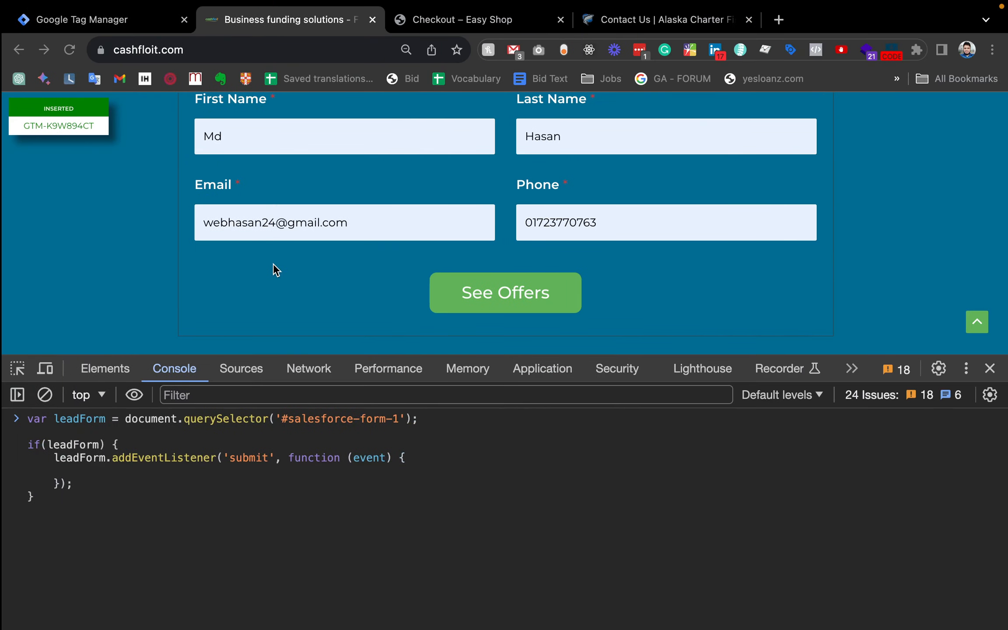
Switch to Sublime Text, add a blank line below the leadForm declaration and remove the one between the formData and formInputs declarations
key("super+Tab")
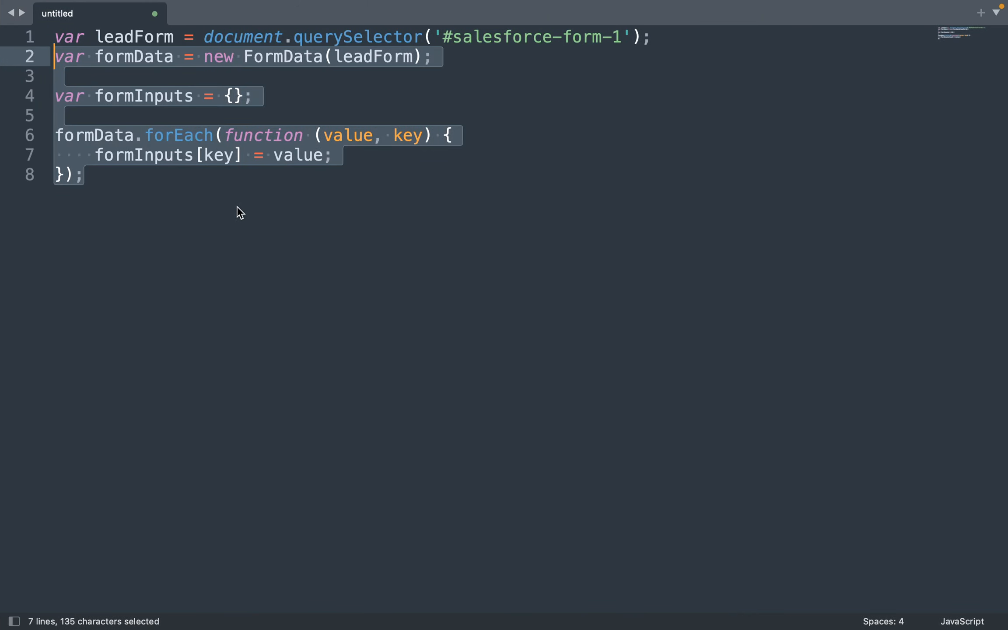
left_click(207, 182)
left_click(136, 58)
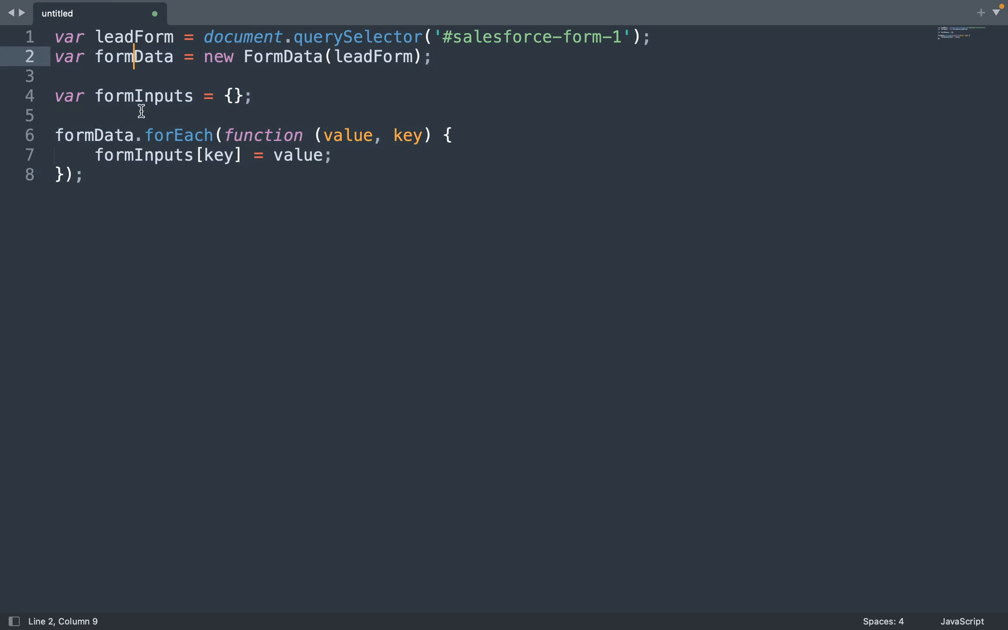
left_click(676, 40)
key("Return")
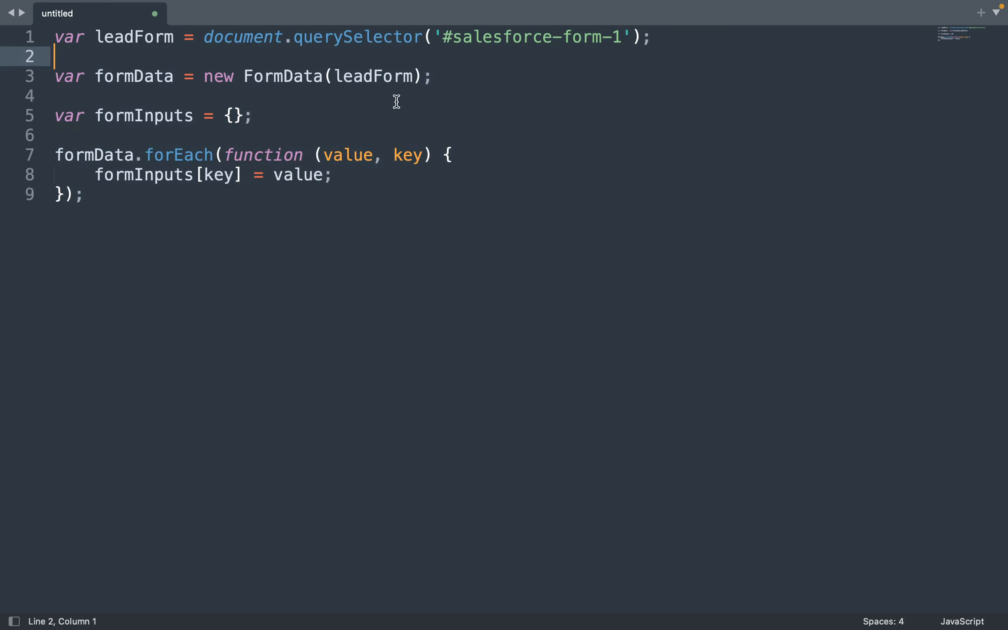
left_click(76, 102)
key("BackSpace")
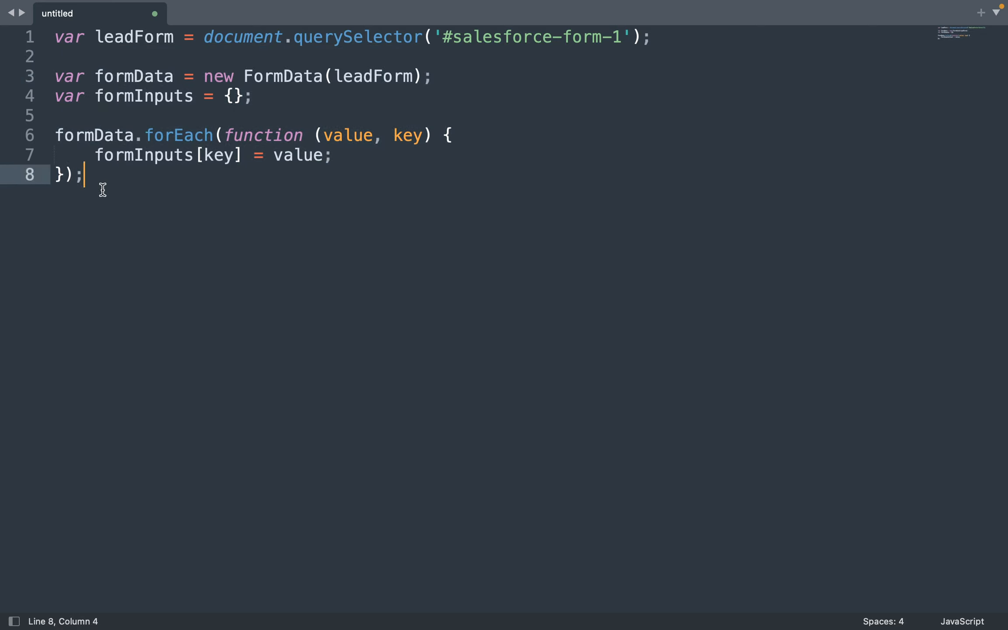
Copy script lines 3 to 8 into the submit listener in the Chrome console and indent them to match the callback body
left_click_drag(101, 189, 45, 83)
key("super+c")
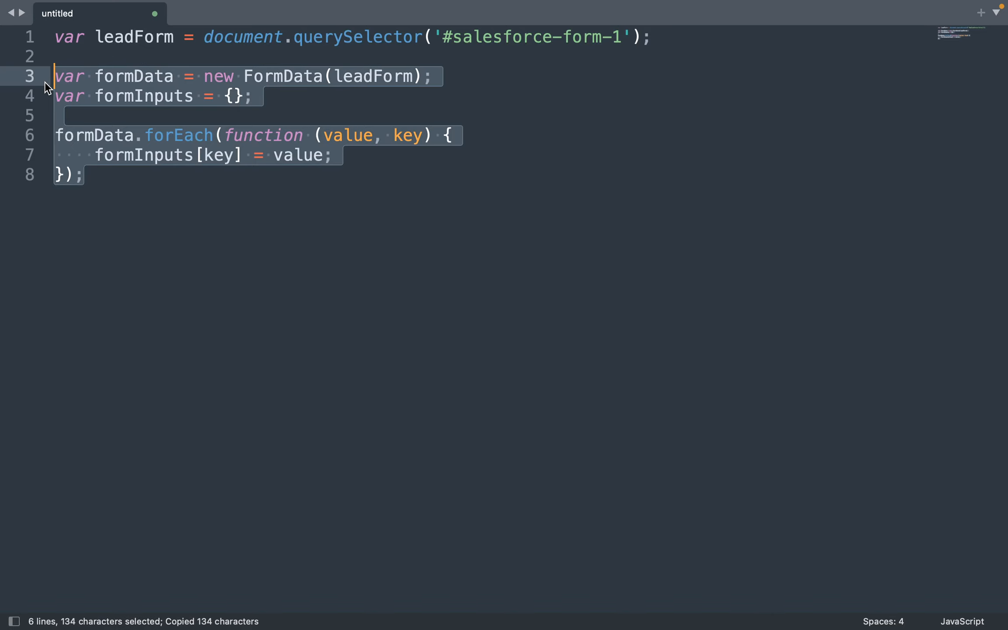
key("super+Tab")
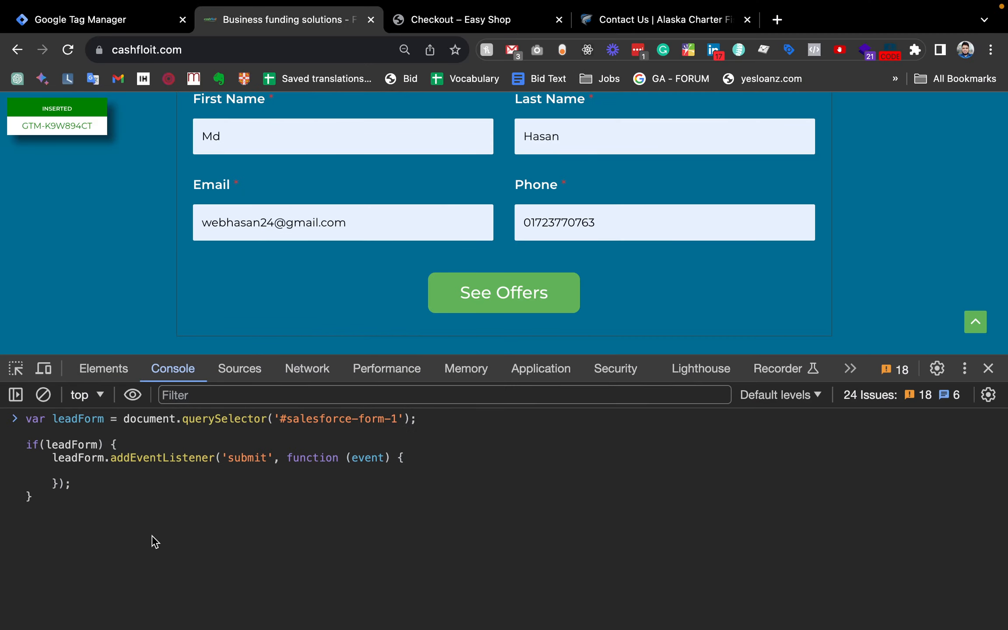
key("super+v")
left_click_drag(45, 534, 7, 489)
key("Tab")
key("Tab")
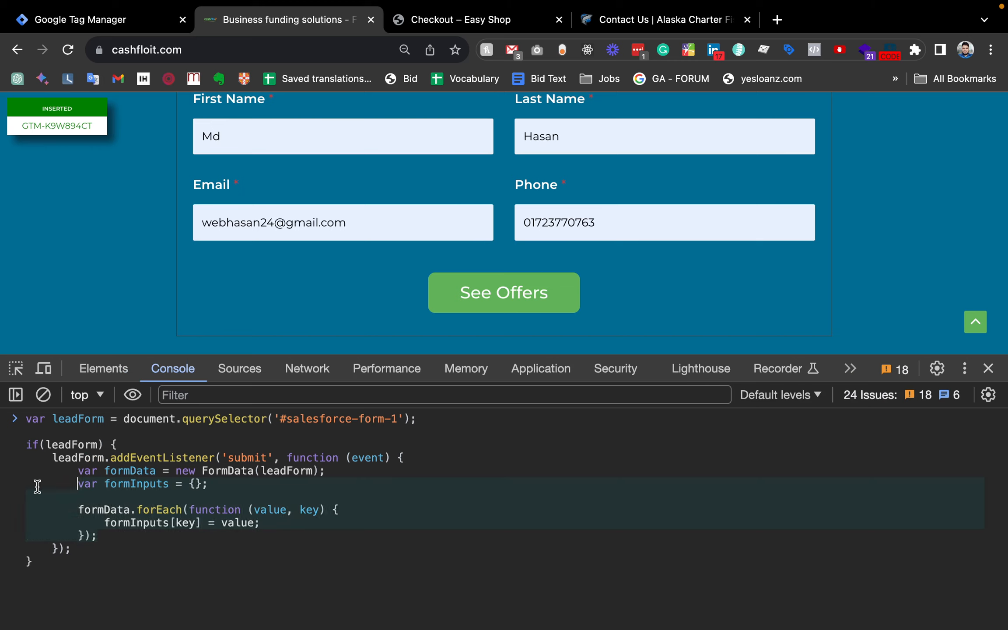
Add event: 'lead_form_submit' to the formInputs object and insert a blank line above its declaration
left_click(235, 498)
left_click(195, 484)
type("event: 'lead_fo")
key("BackSpace")
type("orm_submit'")
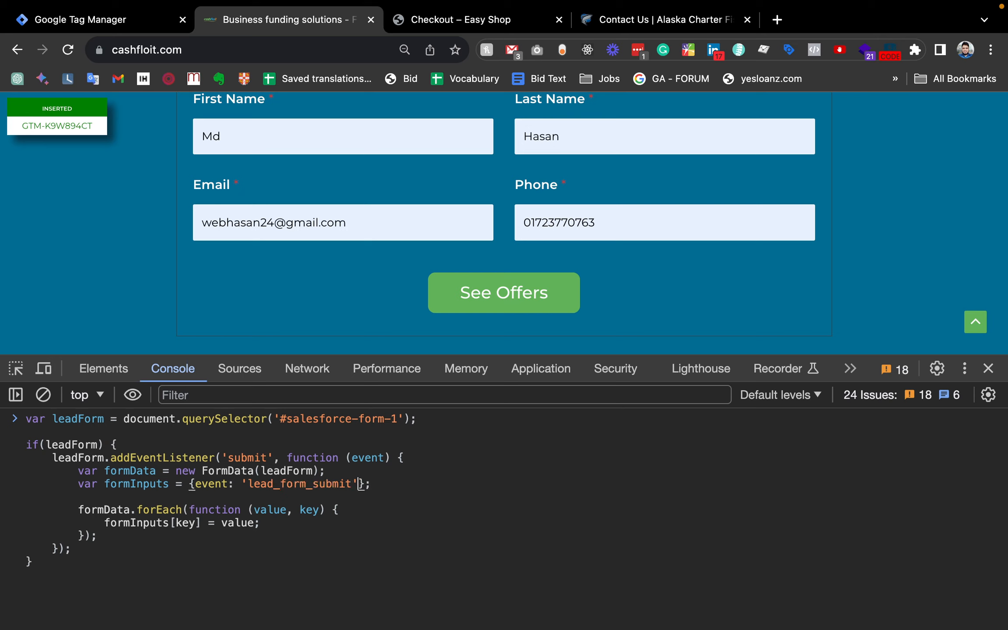
left_click(329, 471)
key("shift+Return")
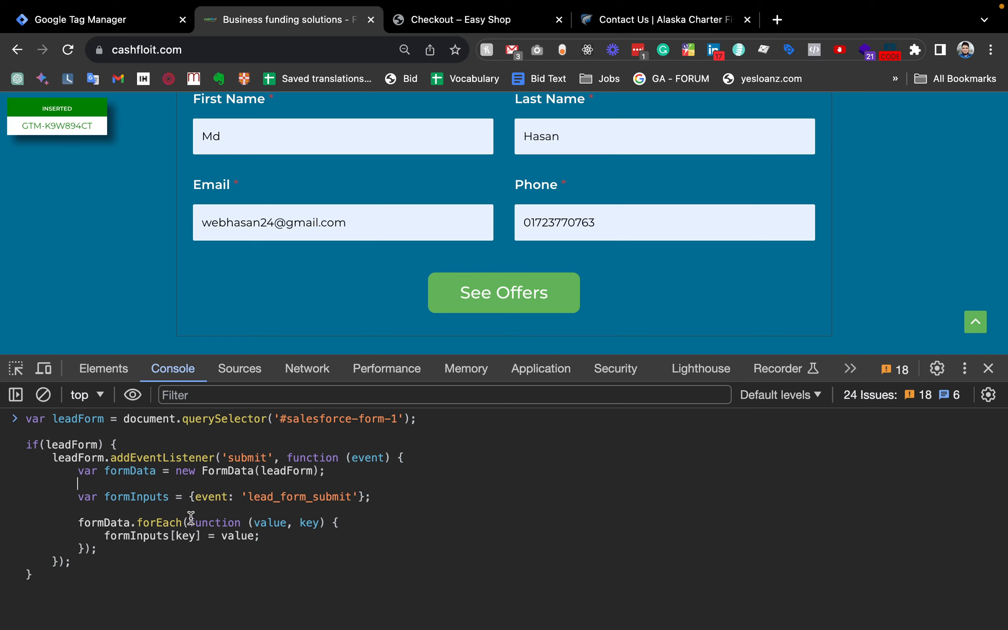
Below the forEach loop, add the line window.dataLayer = window.dataLayer || []; after a blank line
left_click(113, 549)
key("shift+Return")
key("shift+Return")
type("window.dataLayer")
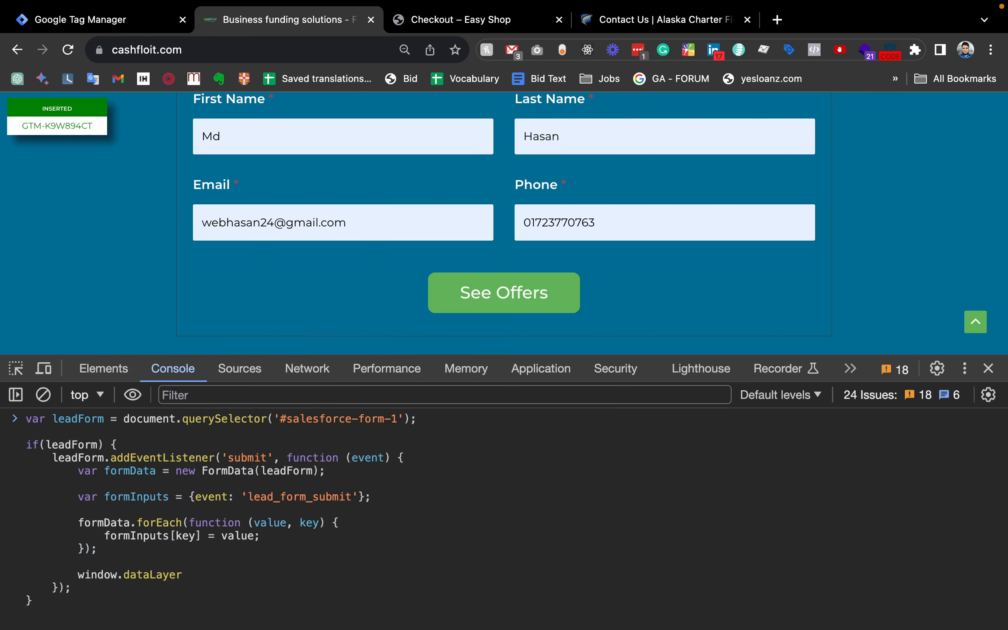
type(" = window.dataLayer ||")
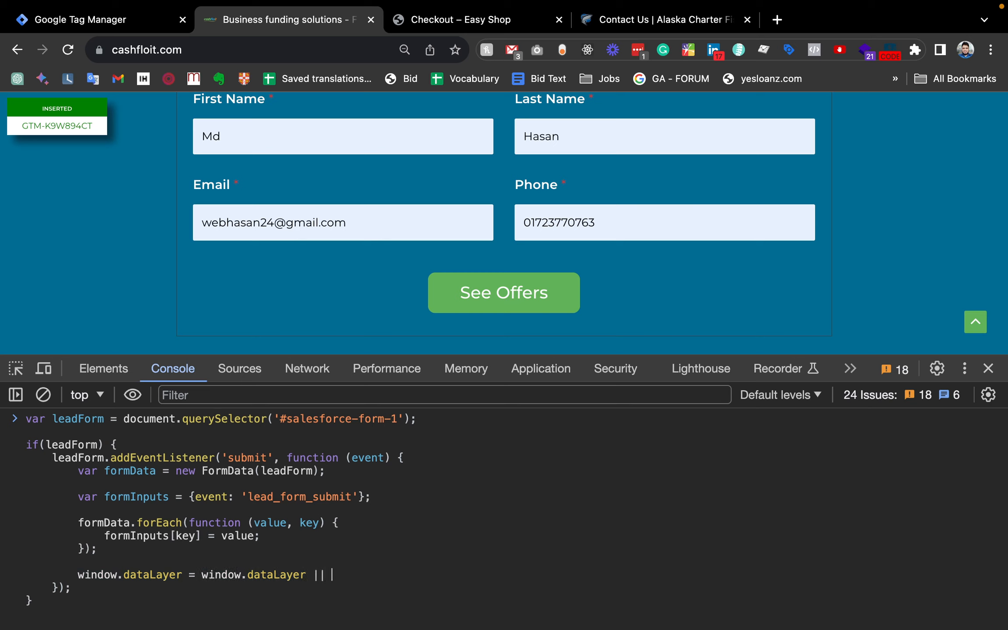
type(" [];")
Add dataLayer.push(formInputs); below the window.dataLayer line in the submit listener
key("shift+Return")
scroll(509, 519, "down", 2)
double_click(144, 542)
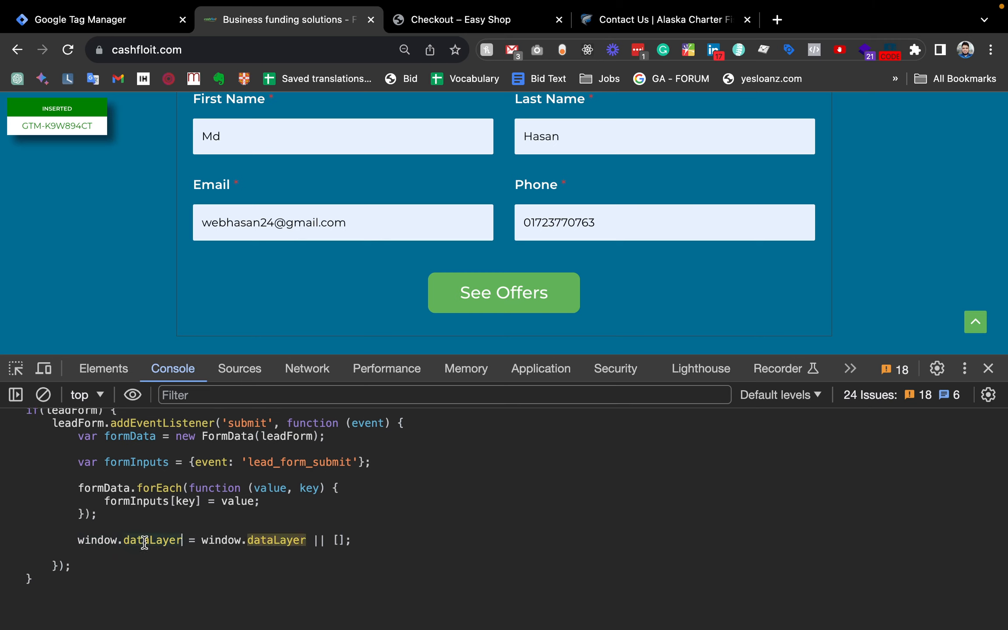
left_click(380, 538)
key("shift+Return")
type("dataLayer")
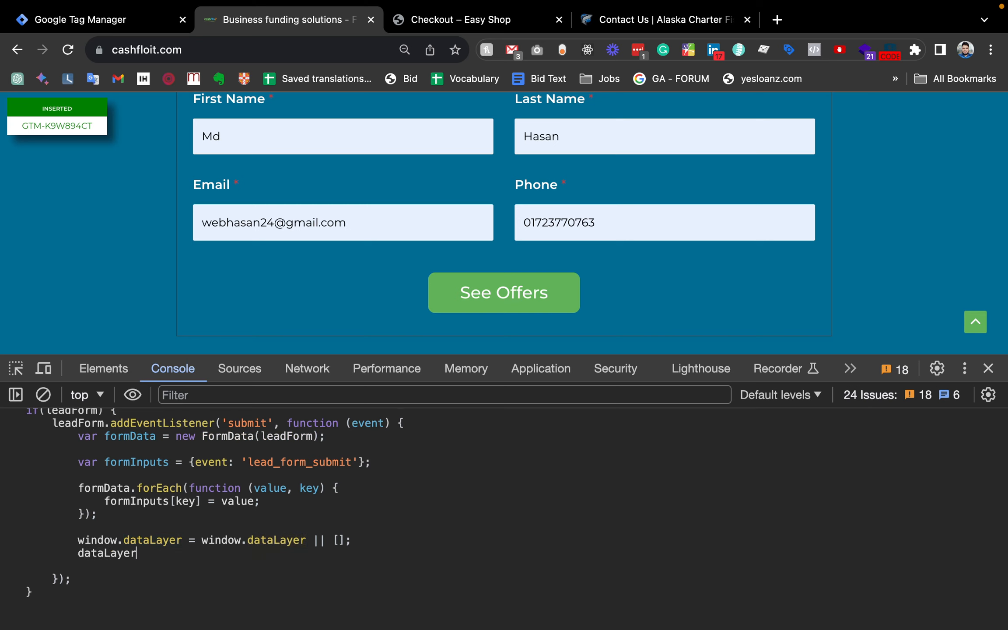
type(".push();")
double_click(148, 463)
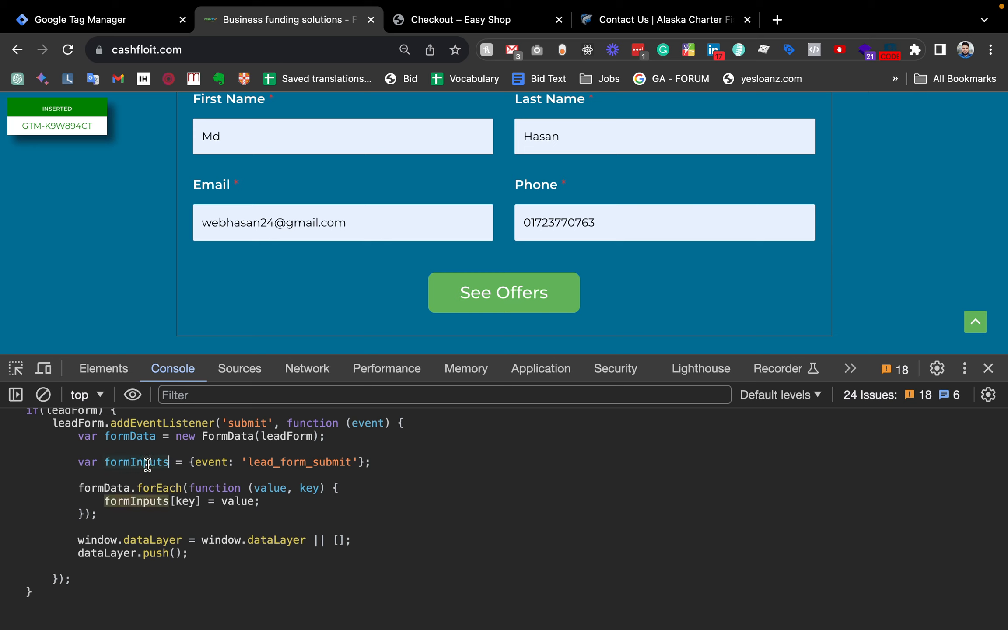
left_click(175, 553)
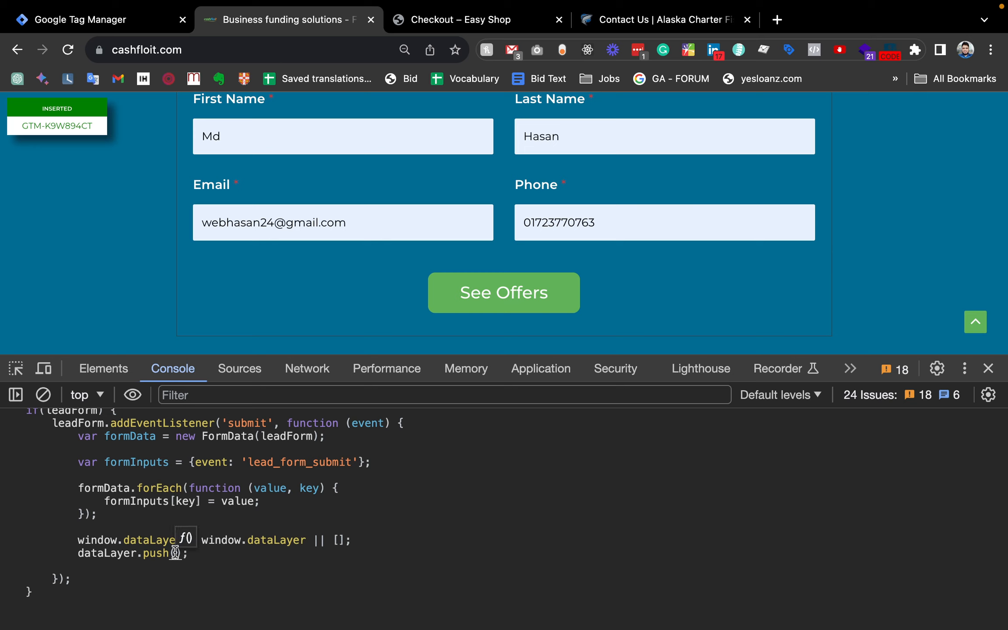
key("ctrl+v")
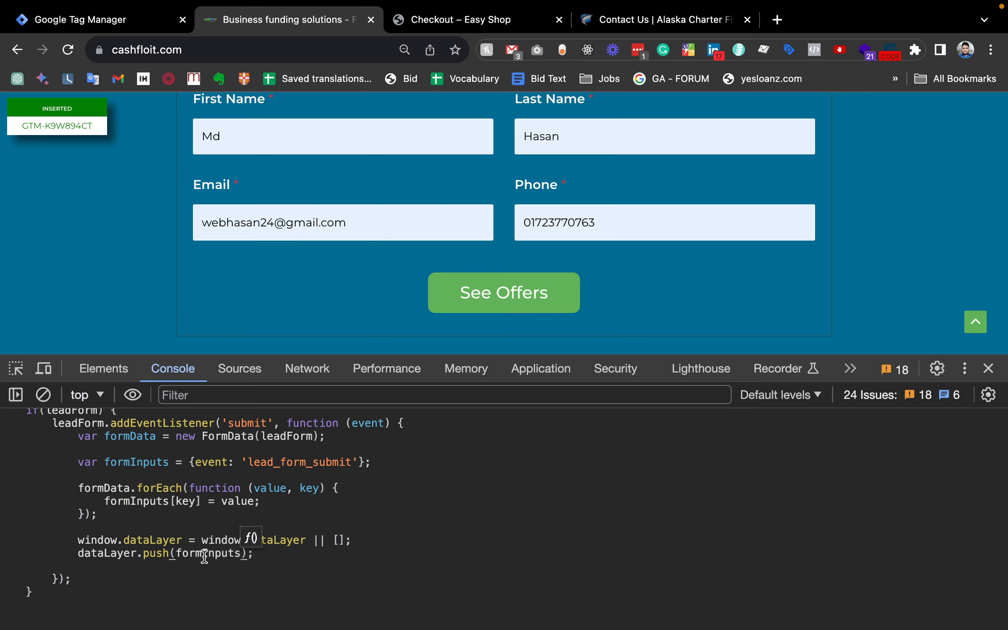
Enlarge the console area and review the full listener script, including the formInputs event value, submit event and dataLayer push
double_click(204, 555)
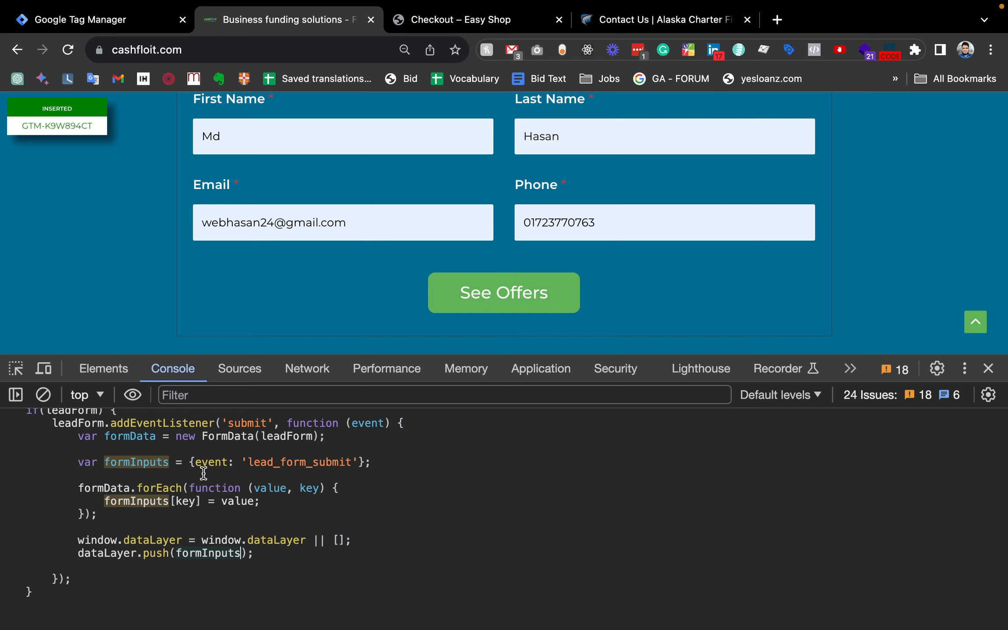
left_click(197, 462)
left_click(361, 462)
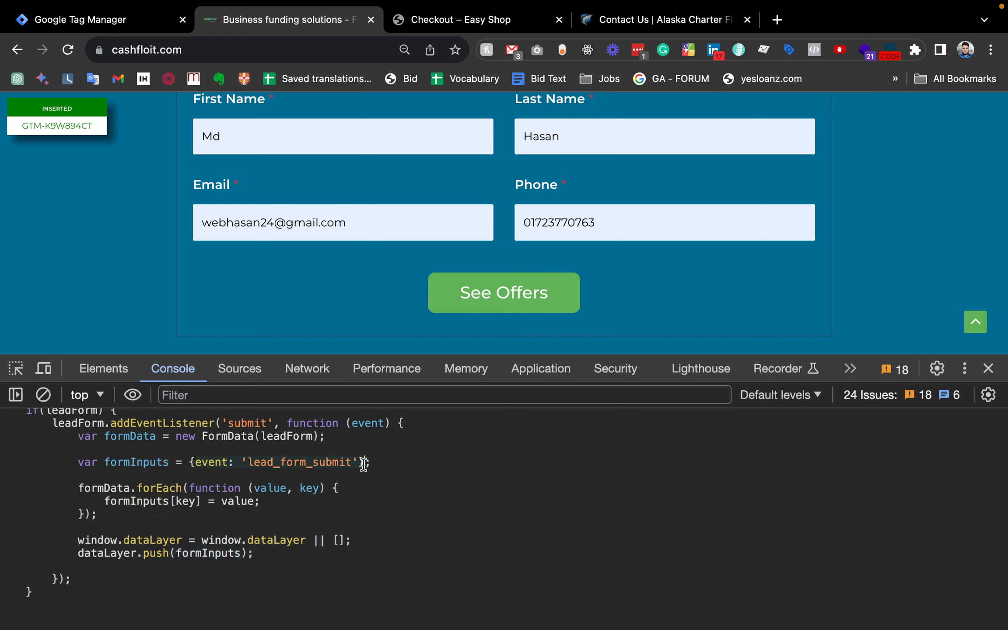
scroll(305, 471, "up", 2)
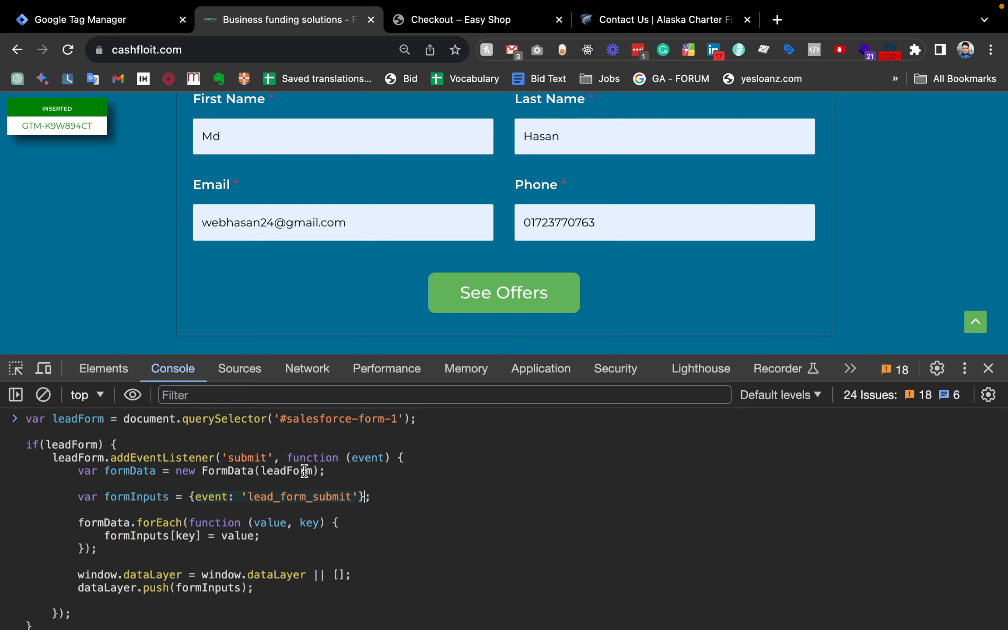
scroll(304, 471, "down", 1)
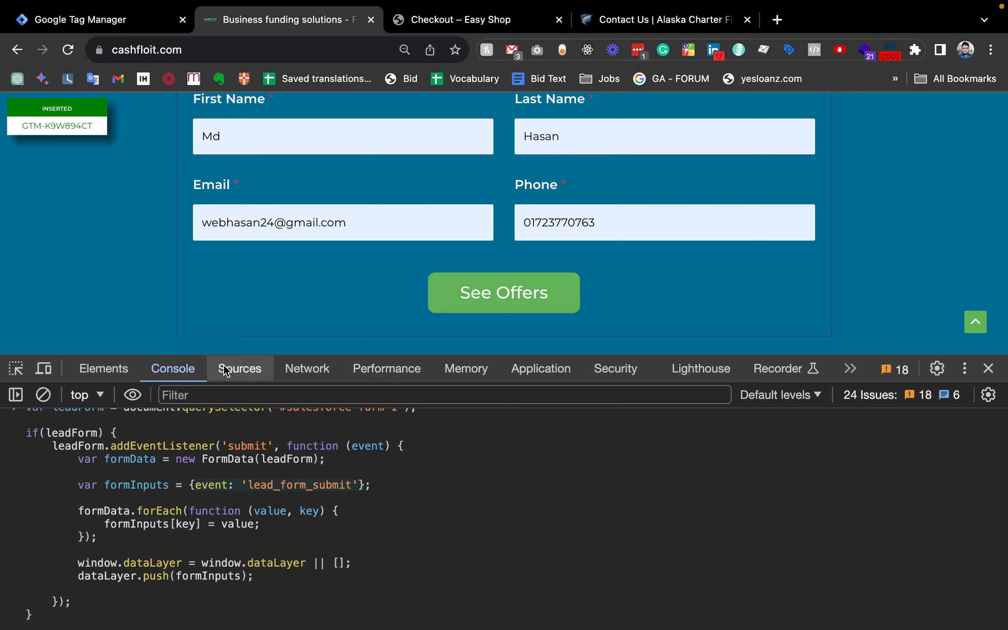
scroll(223, 482, "up", 1)
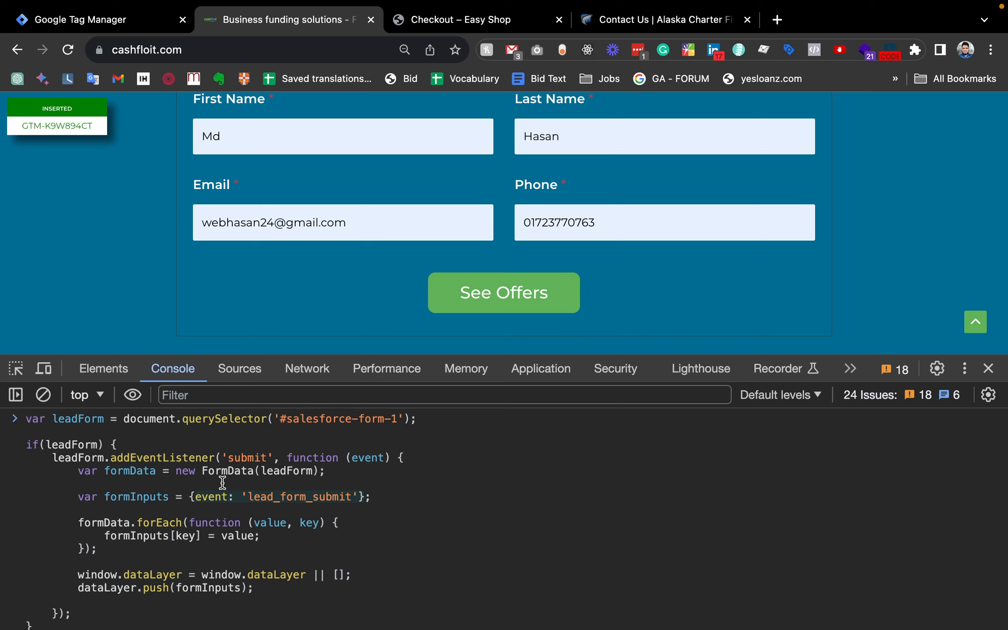
scroll(192, 474, "down", 1)
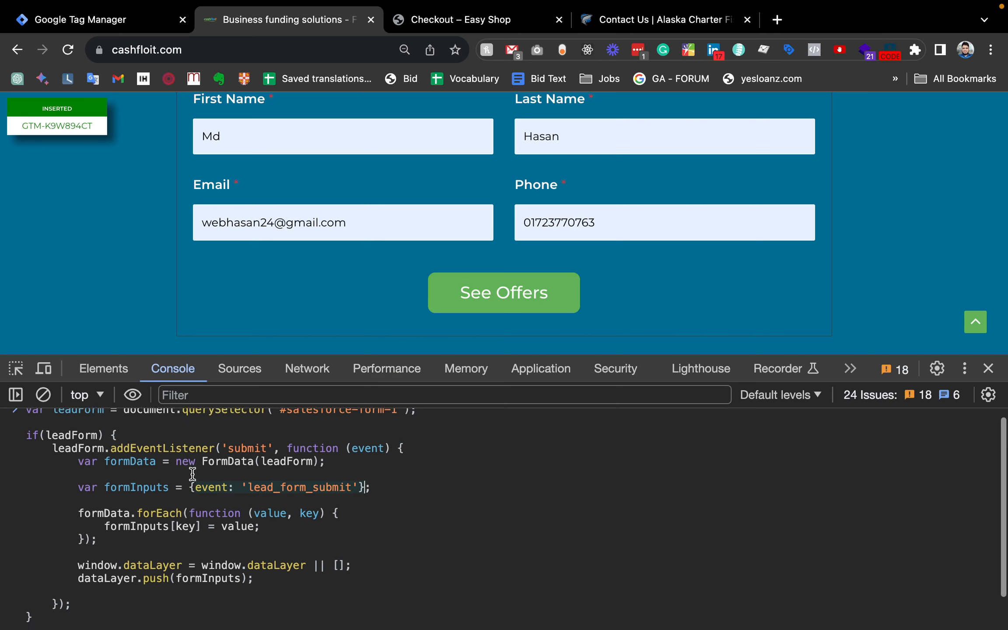
scroll(192, 474, "up", 1)
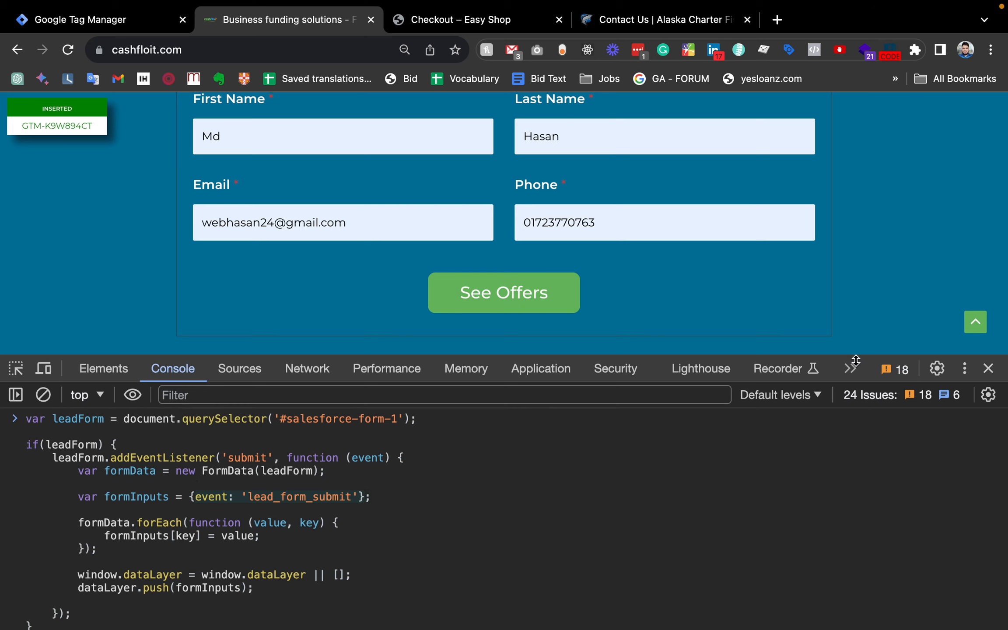
left_click_drag(869, 352, 868, 334)
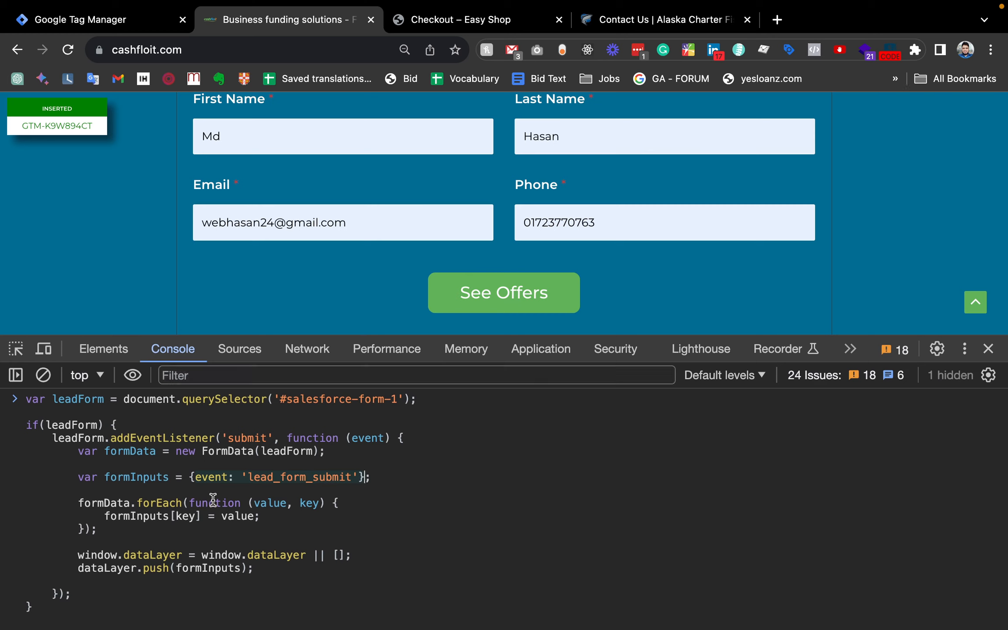
double_click(240, 439)
left_click(172, 451)
Copy the complete leadForm script and run it in the console
left_click(45, 606)
left_click_drag(45, 606, 9, 400)
key("super+c")
key("Return")
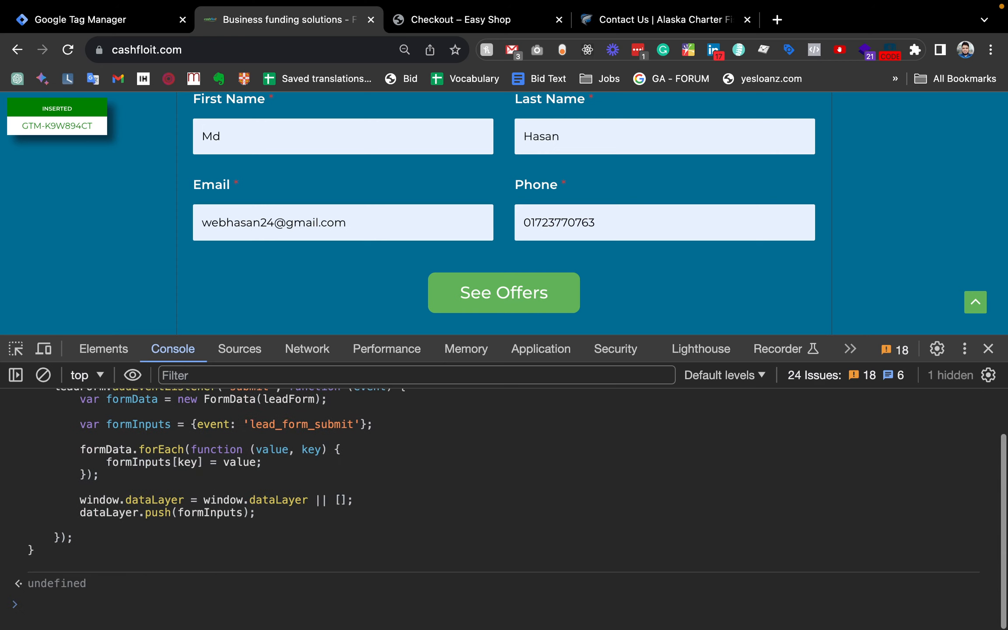
Create a new tag in Google Tag Manager and name it "Lead From Data"
left_click(122, 22)
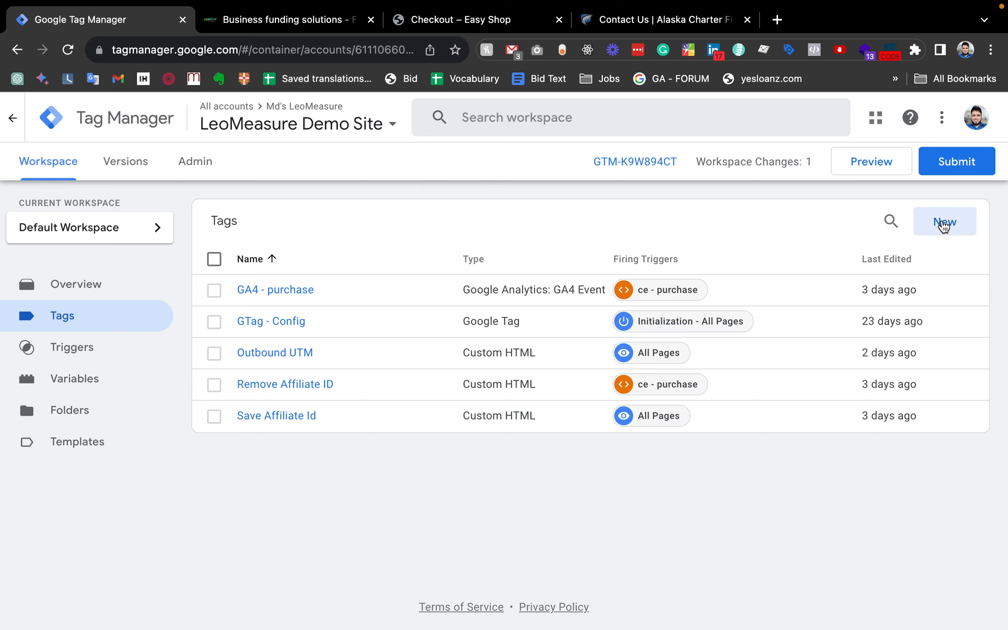
left_click(944, 224)
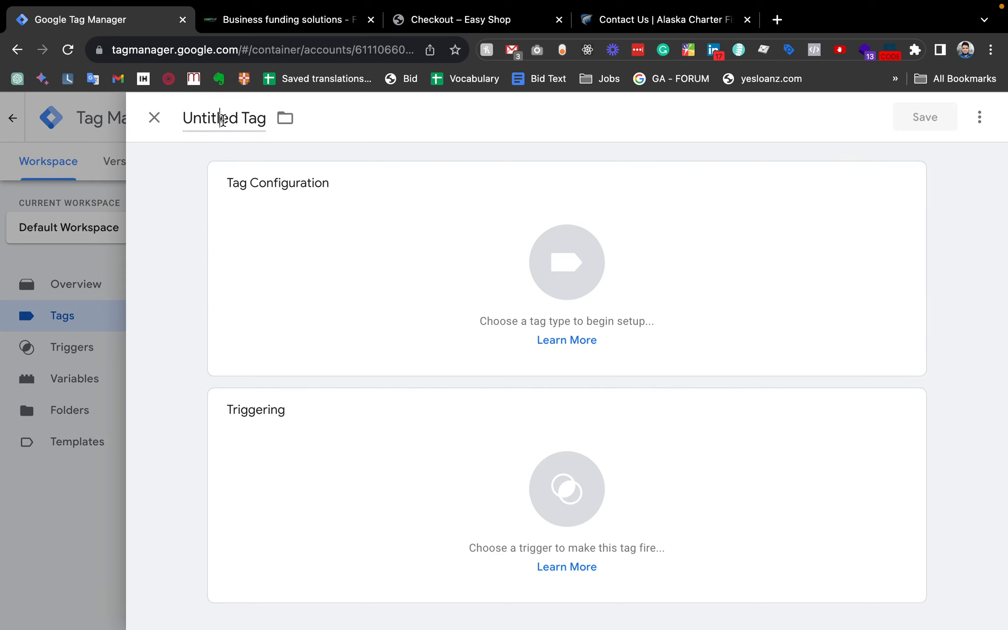
triple_click(223, 120)
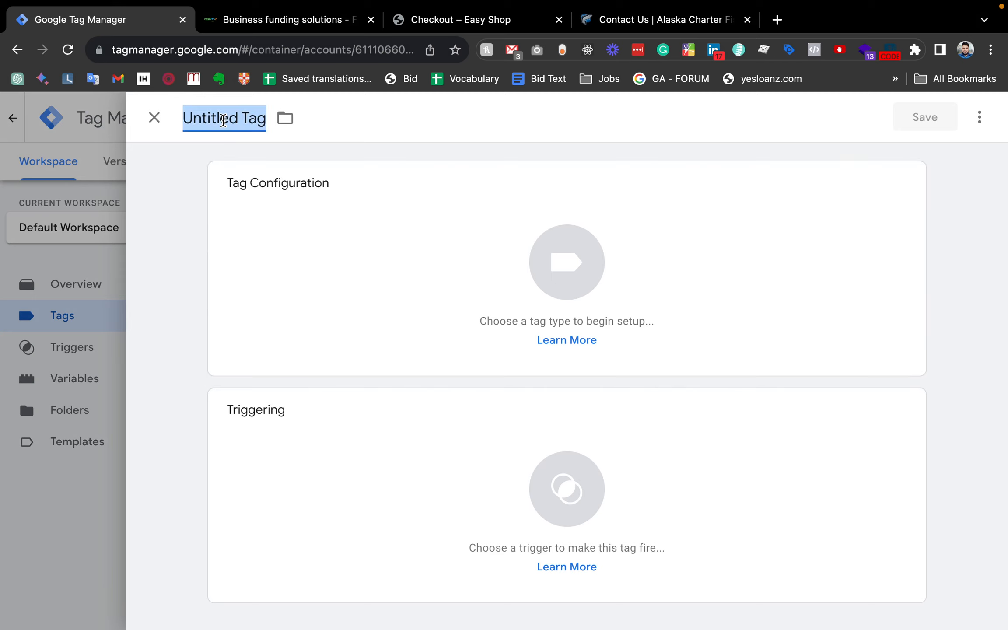
key("BackSpace")
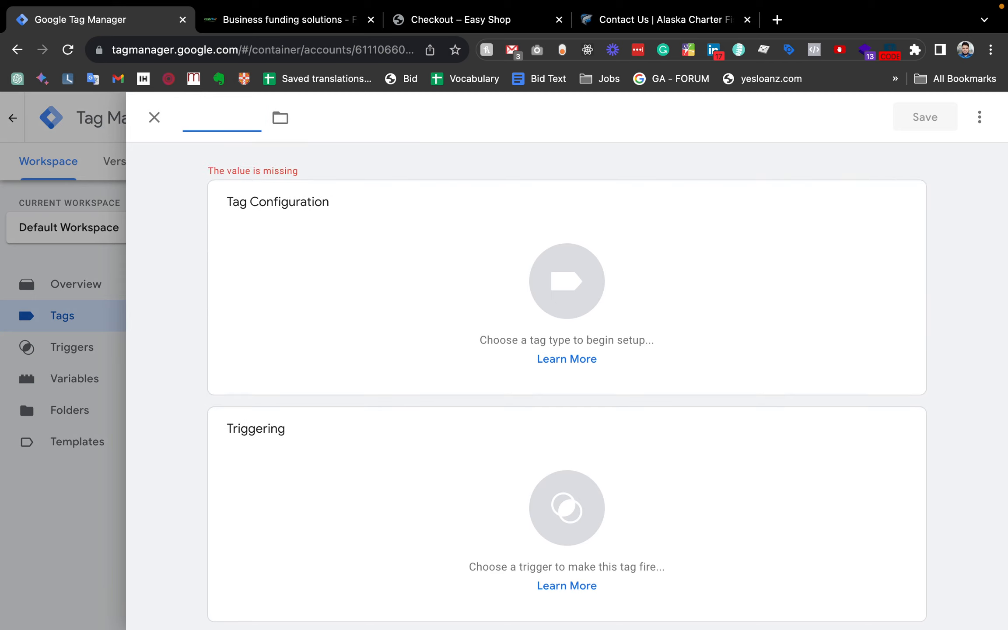
type("Lead F")
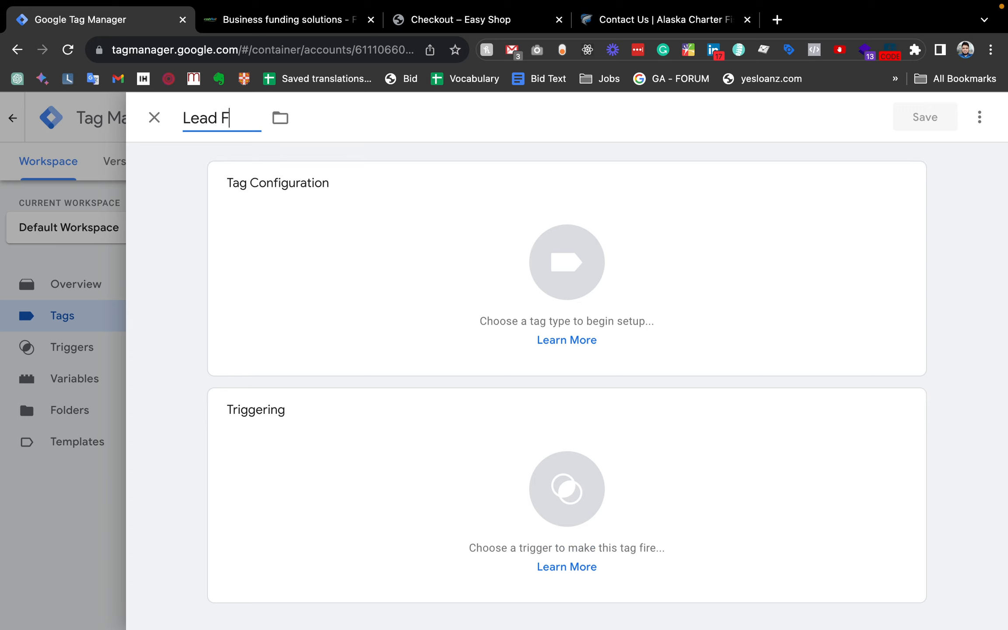
type("rom Data")
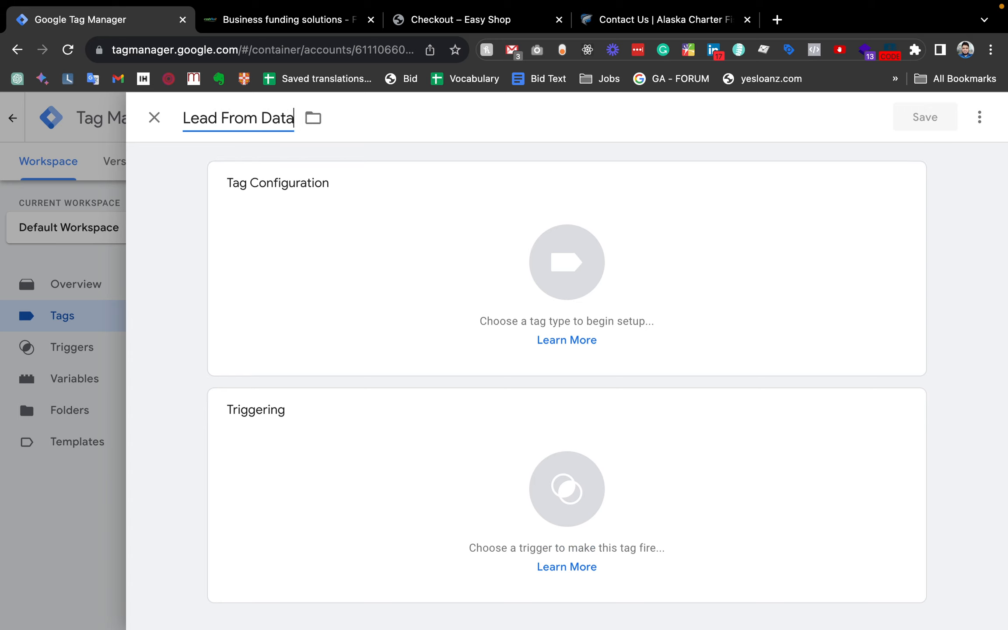
Complete the tag name as "Lead From DataLayer" and set its tag type to Custom HTML
type("Layer")
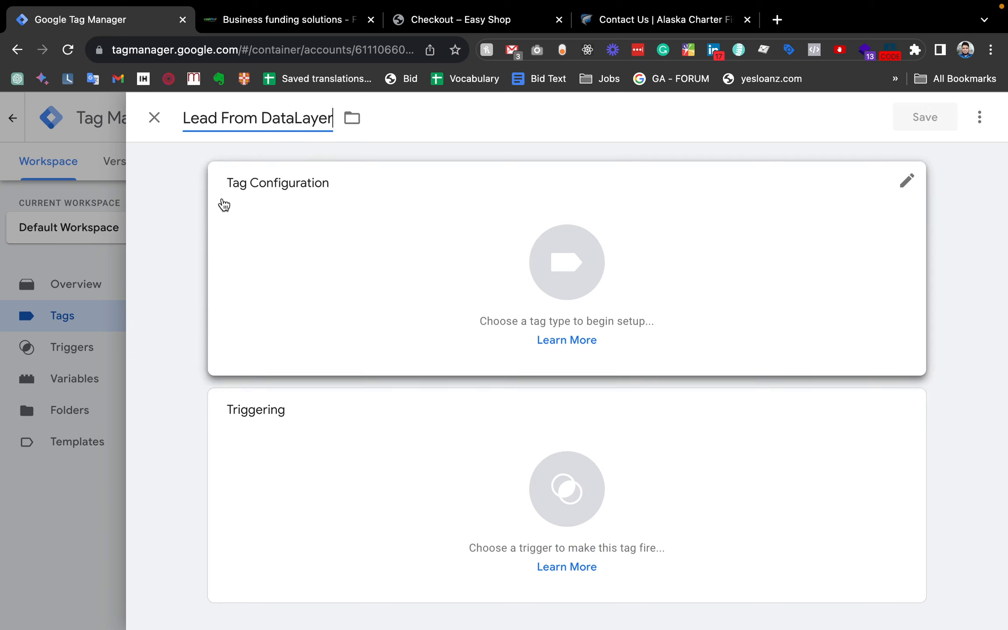
left_click(569, 271)
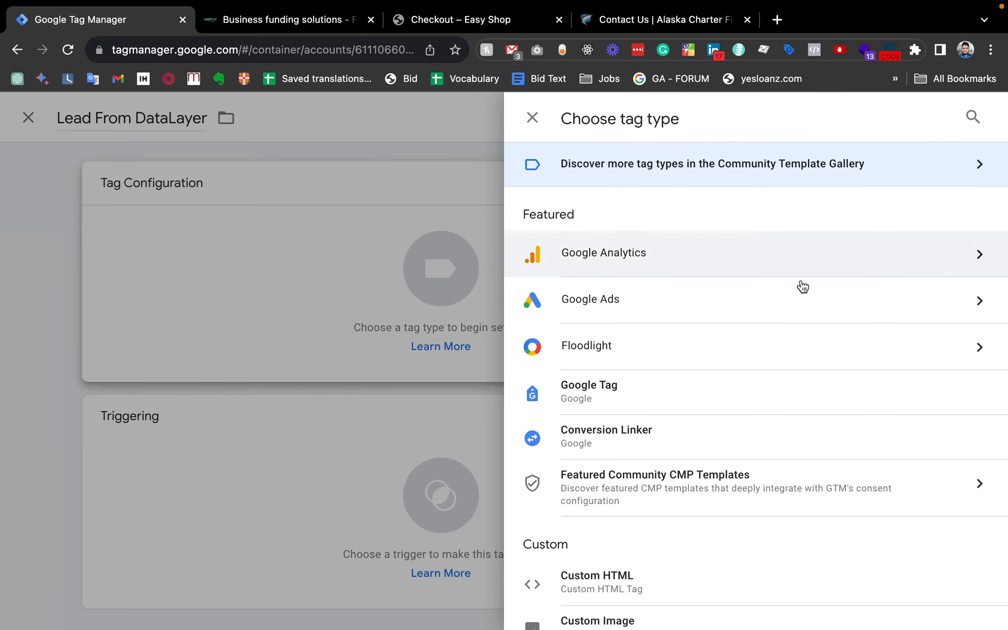
scroll(689, 353, "down", 2)
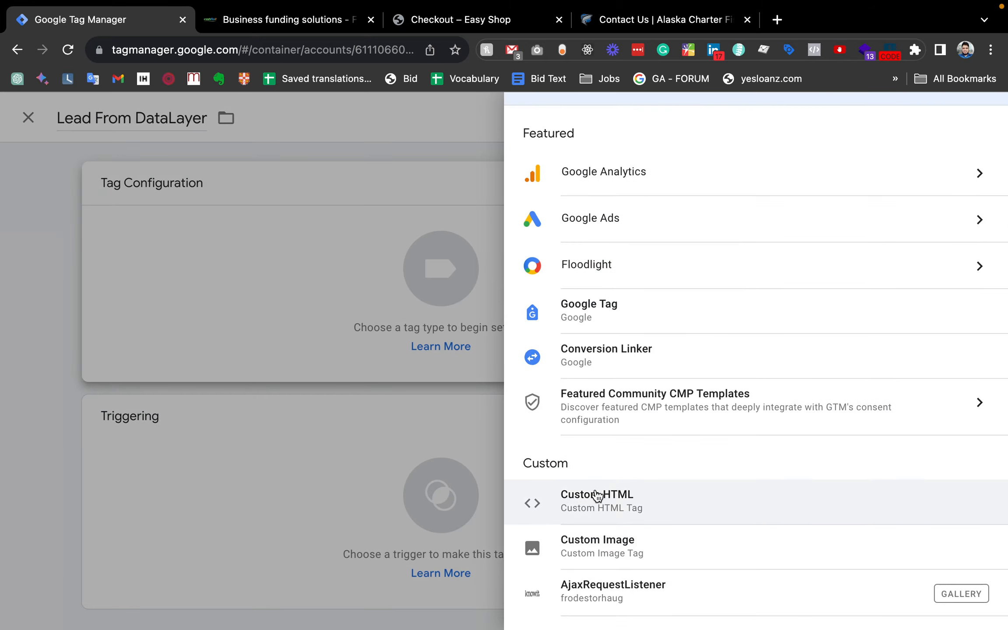
left_click(596, 496)
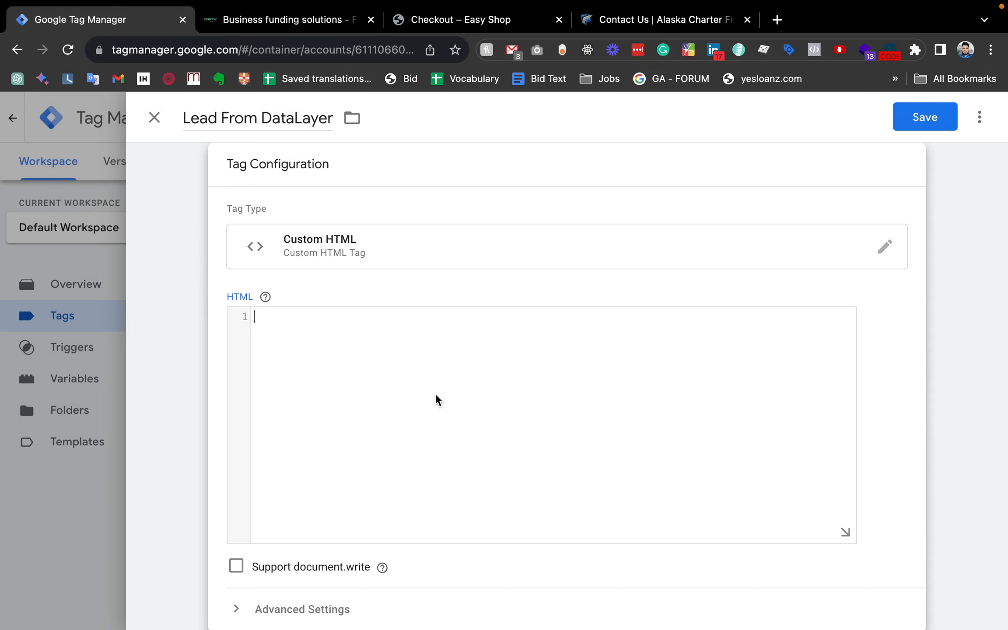
Add opening and closing script tags to the HTML code and paste the copied leadForm listener script between them
left_click(437, 400)
type("<<script>")
key("Return")
key("Return")
type("</script>")
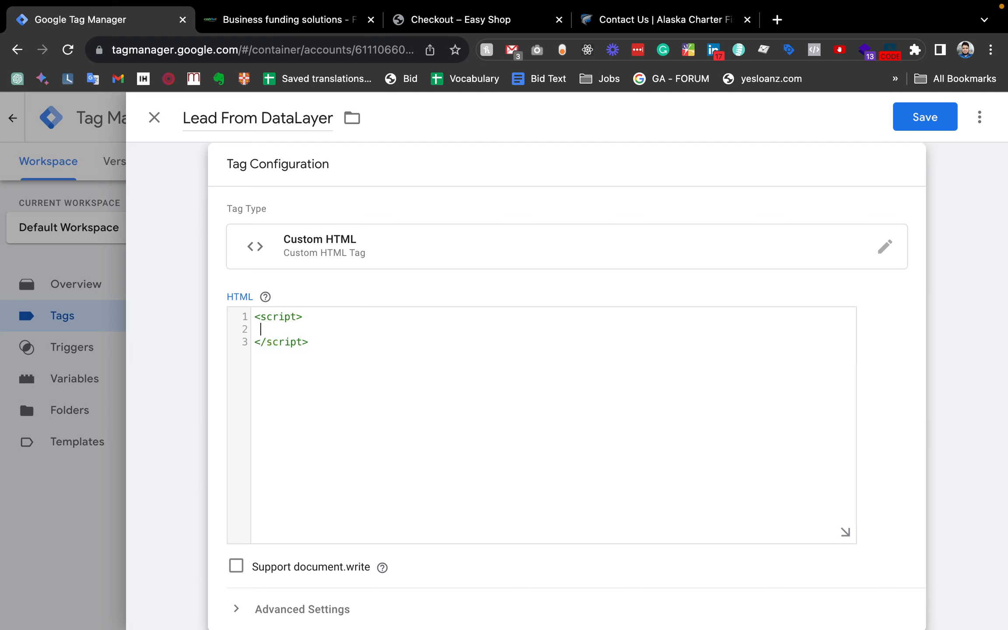
key("super+v")
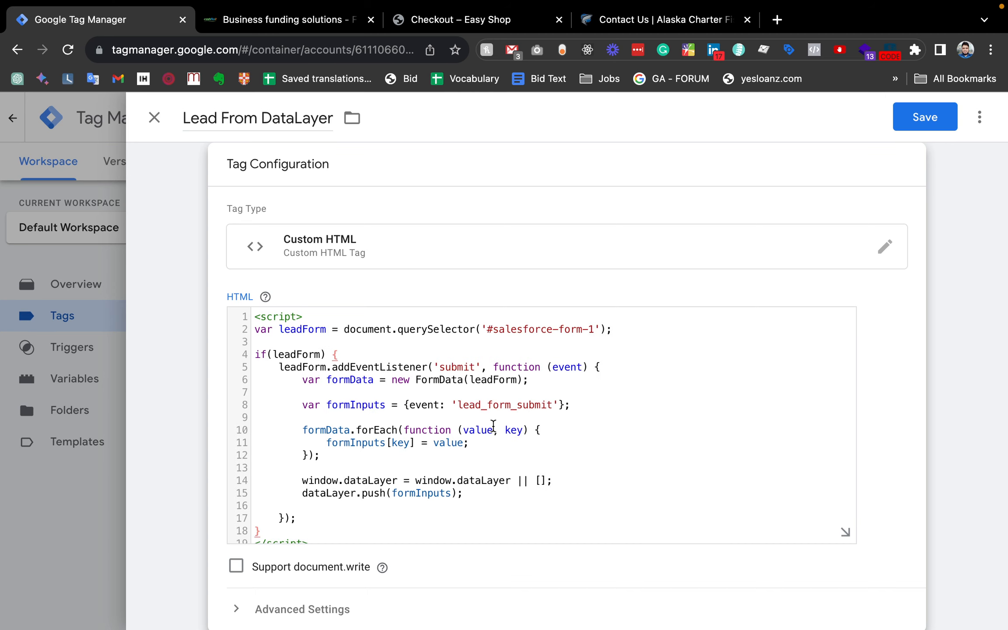
scroll(493, 426, "down", 1)
left_click(542, 407)
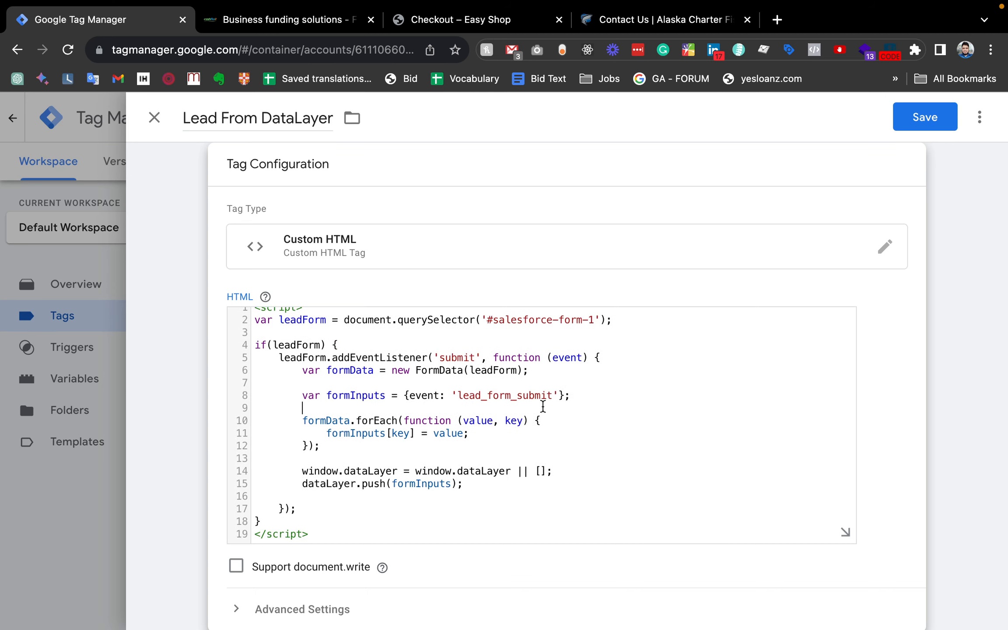
Assign the All Pages trigger to the Lead From DataLayer tag and save it
scroll(543, 407, "down", 2)
scroll(543, 407, "down", 3)
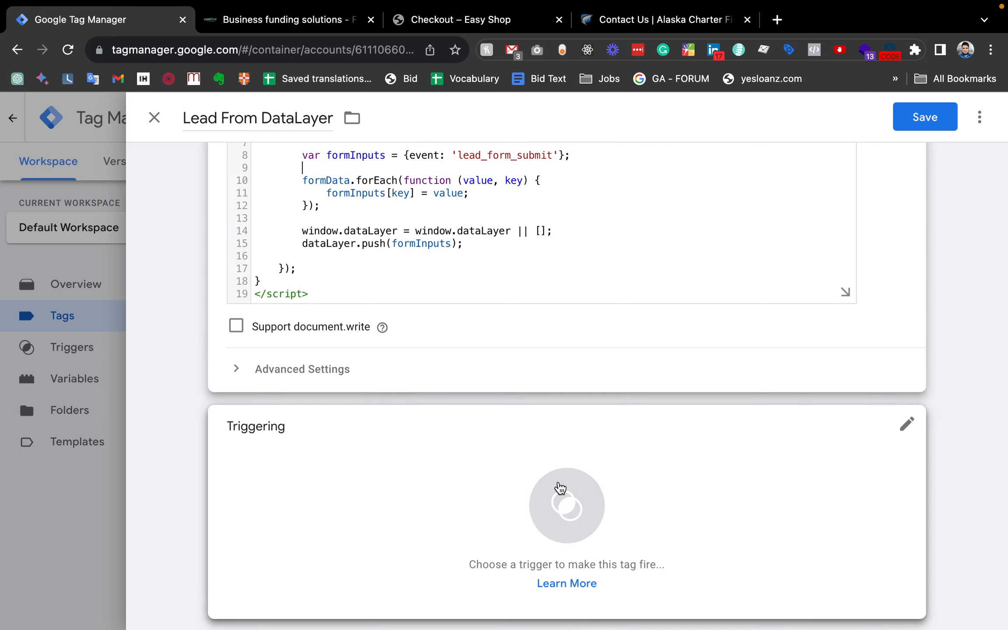
left_click(613, 493)
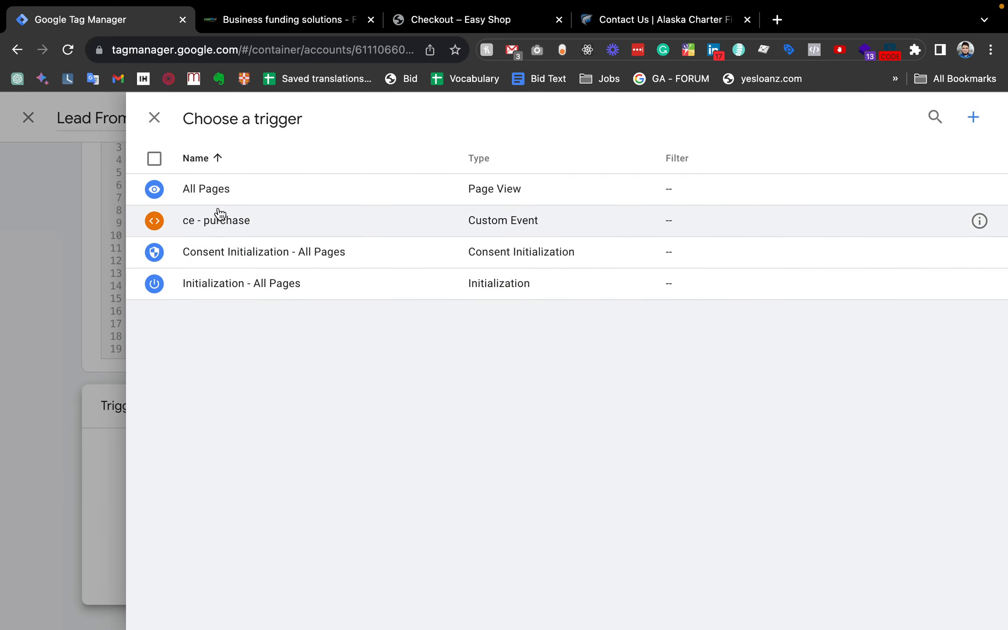
left_click(207, 197)
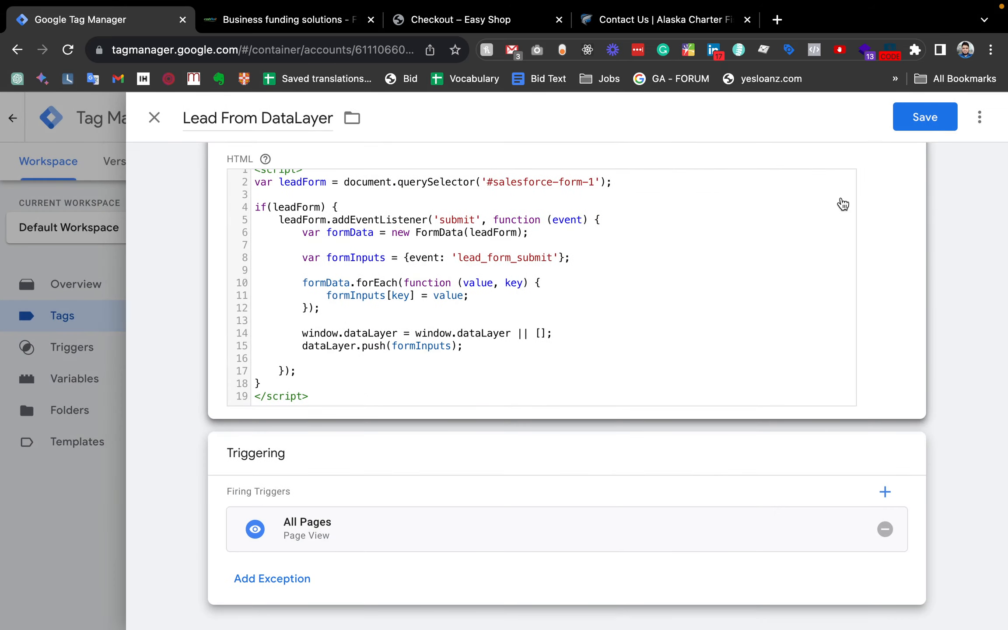
scroll(797, 270, "up", 1)
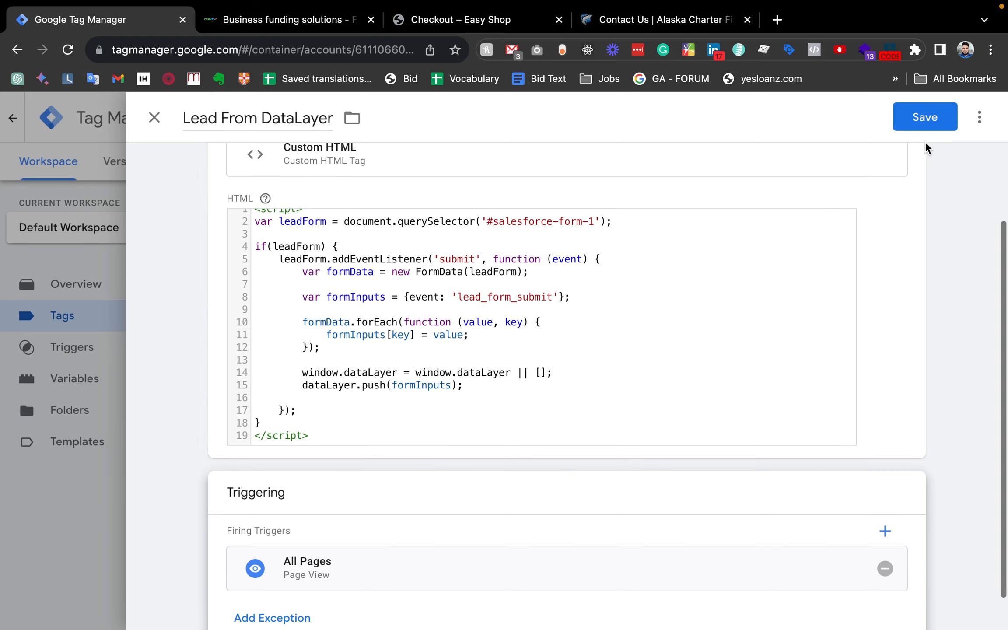
left_click(917, 128)
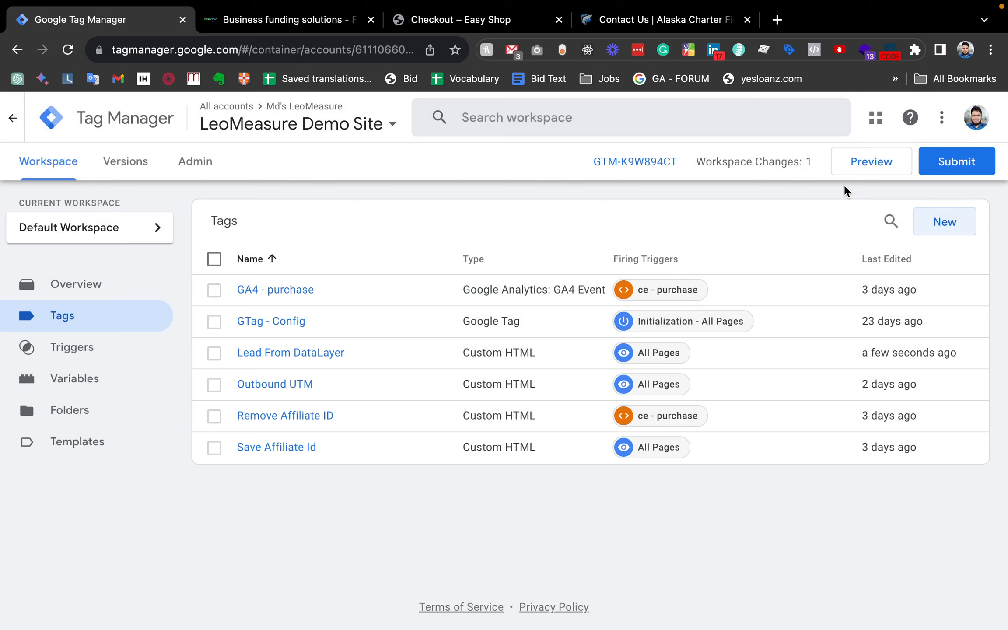
left_click(873, 169)
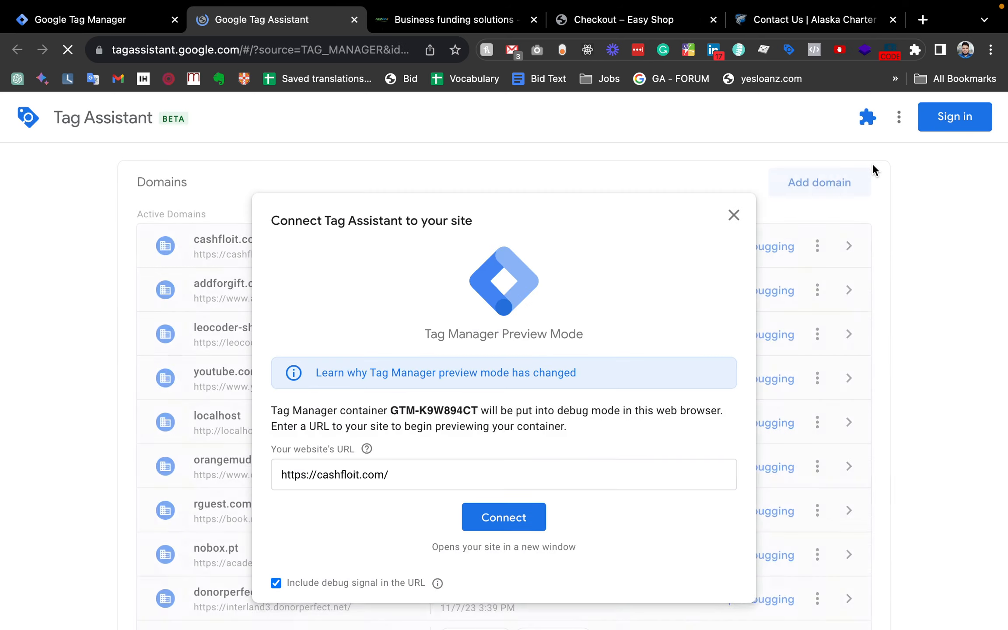
left_click(504, 521)
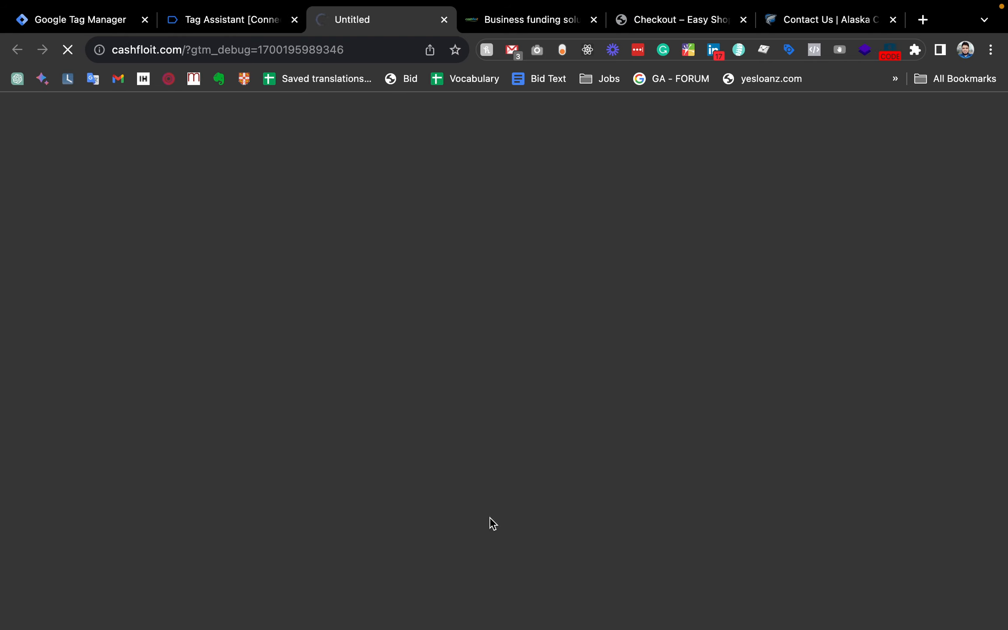
left_click(226, 18)
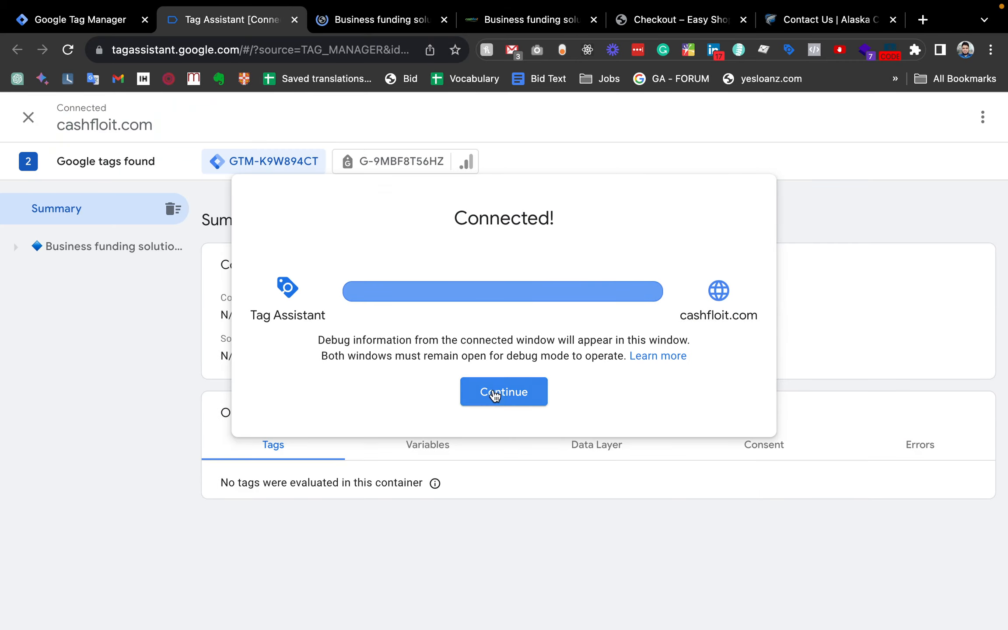
left_click(494, 393)
On the connected site's form, choose funding amount $10,000 - $20,000, 6 years in business, bank account Yes and monthly revenue $30,000 - $40,000
left_click(394, 20)
scroll(416, 421, "down", 5)
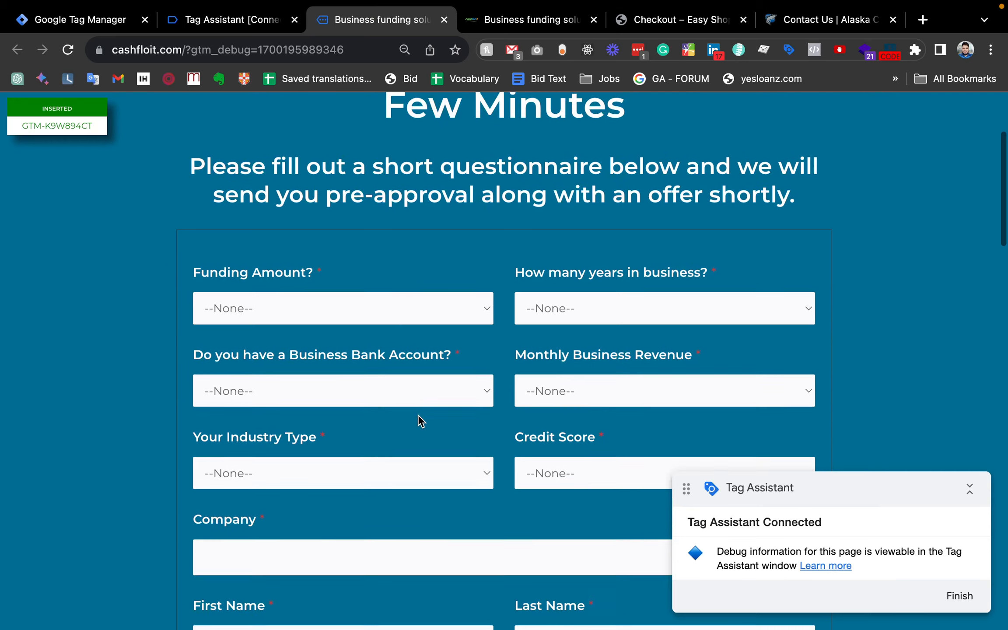
left_click(370, 268)
left_click(379, 304)
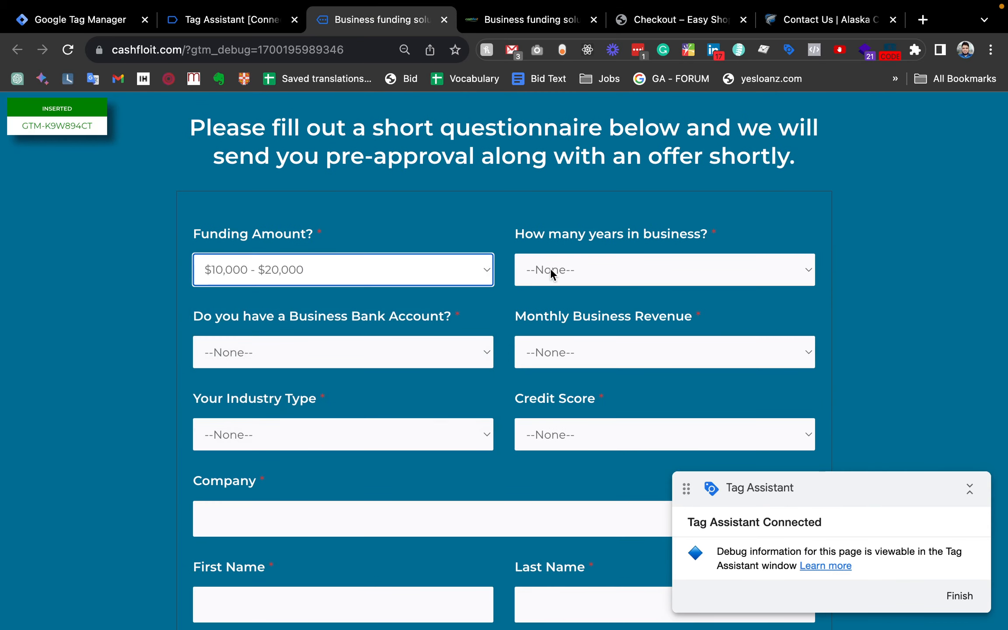
left_click(549, 269)
left_click(609, 378)
left_click(447, 356)
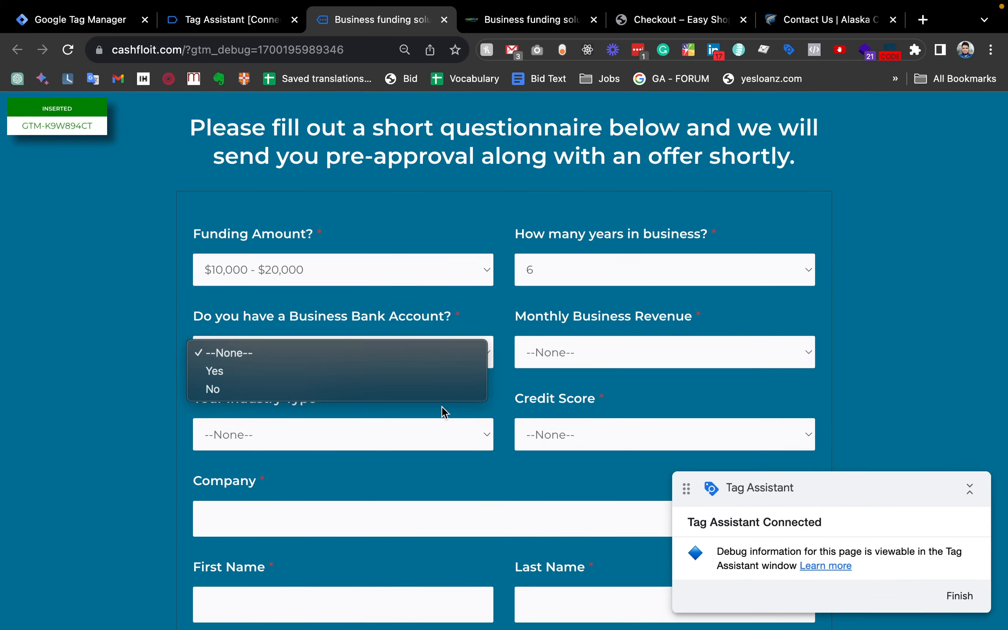
left_click(420, 371)
left_click(597, 355)
left_click(607, 428)
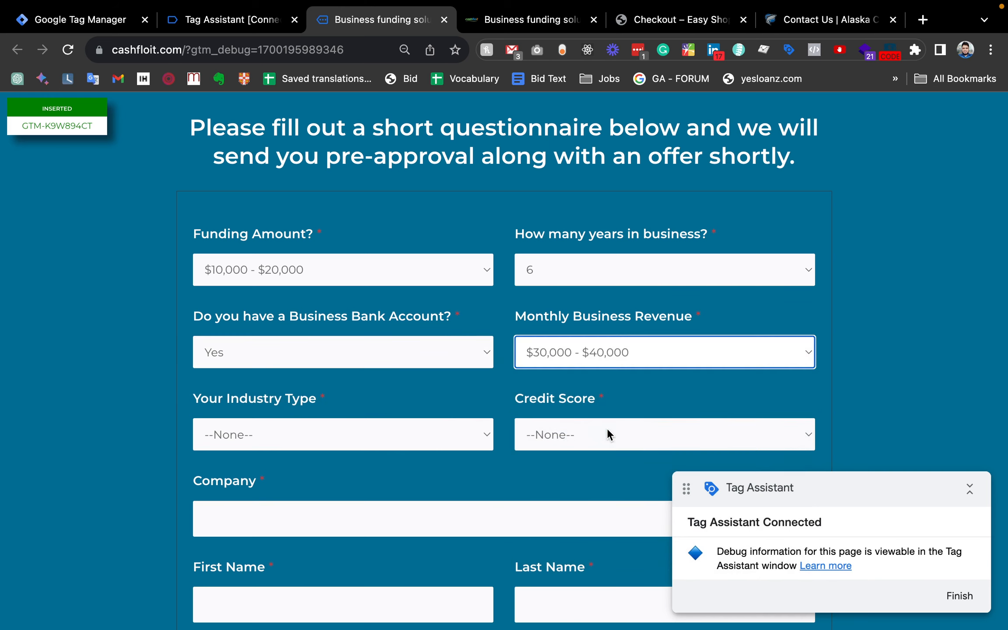
Choose industry Business Franchises and credit score 660 - 700, autofill company LeoCoder with the contact's name, e-mail and phone, and submit the form
scroll(617, 258, "down", 1)
scroll(616, 257, "down", 4)
left_click(447, 258)
left_click(448, 363)
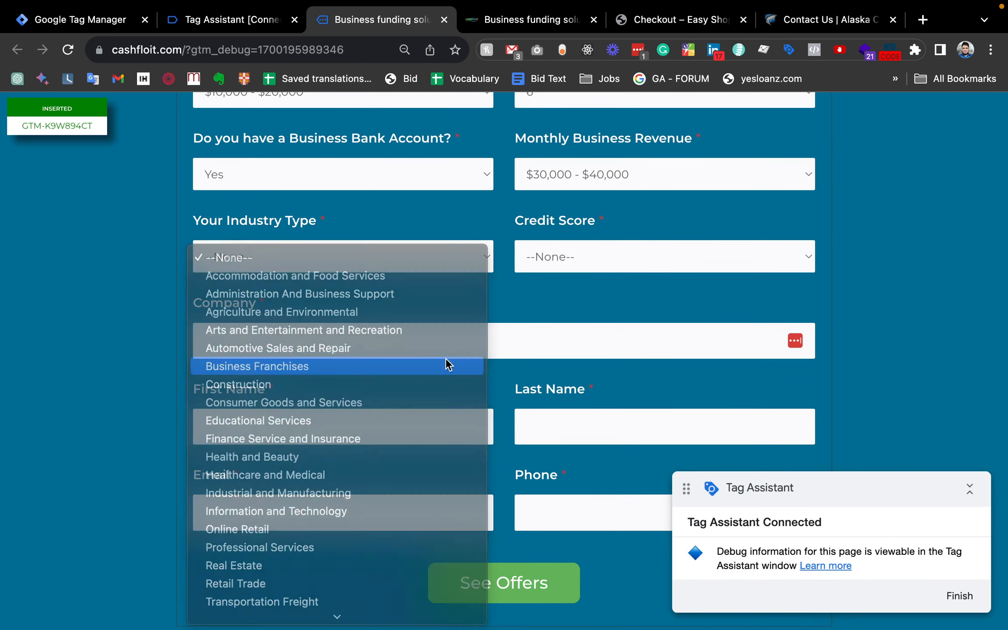
left_click(591, 262)
left_click(569, 311)
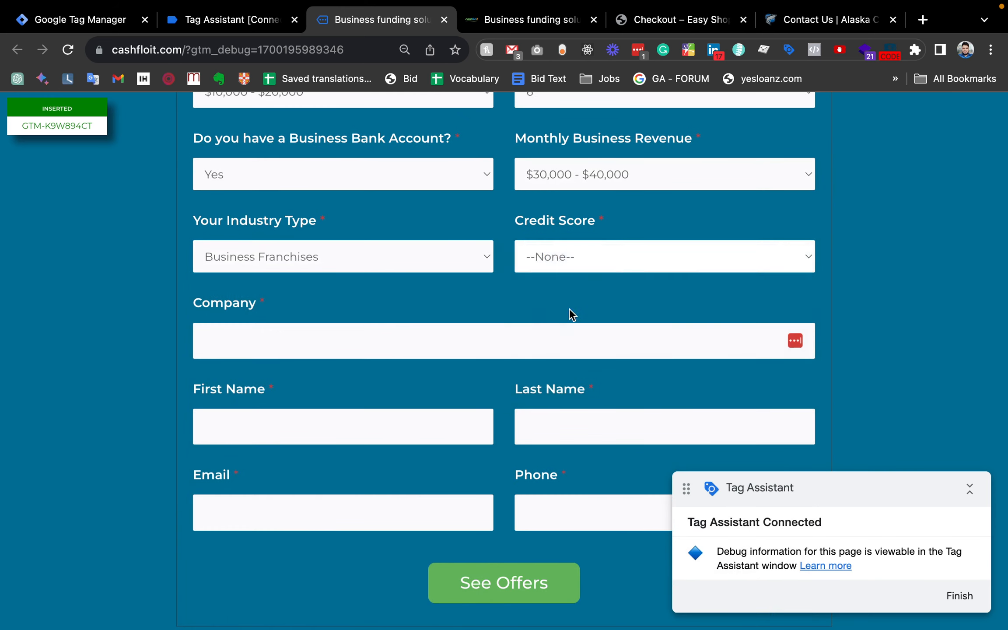
left_click(389, 350)
left_click(373, 380)
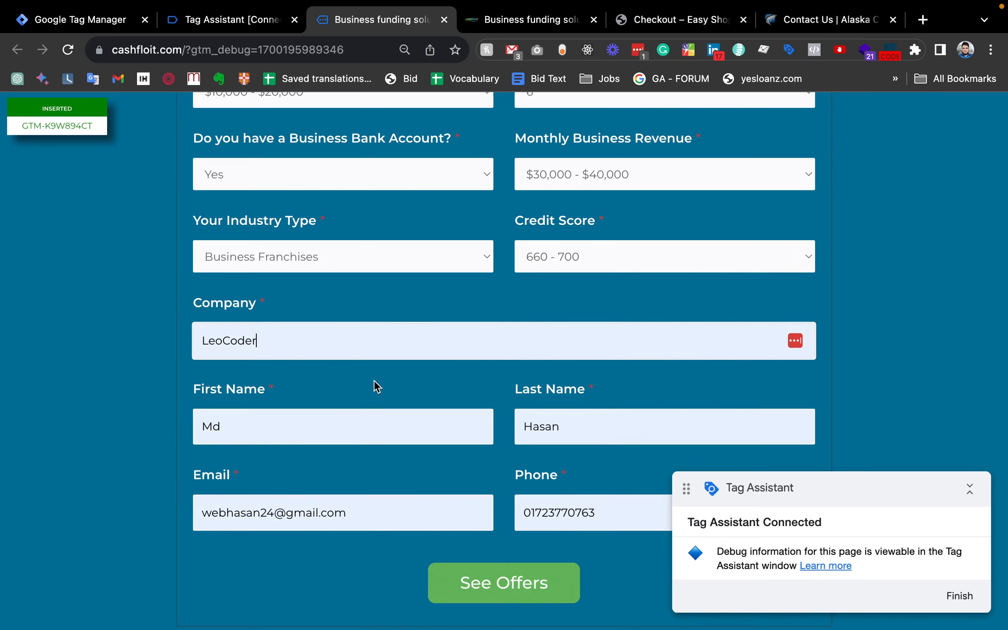
scroll(373, 380, "down", 4)
left_click(476, 406)
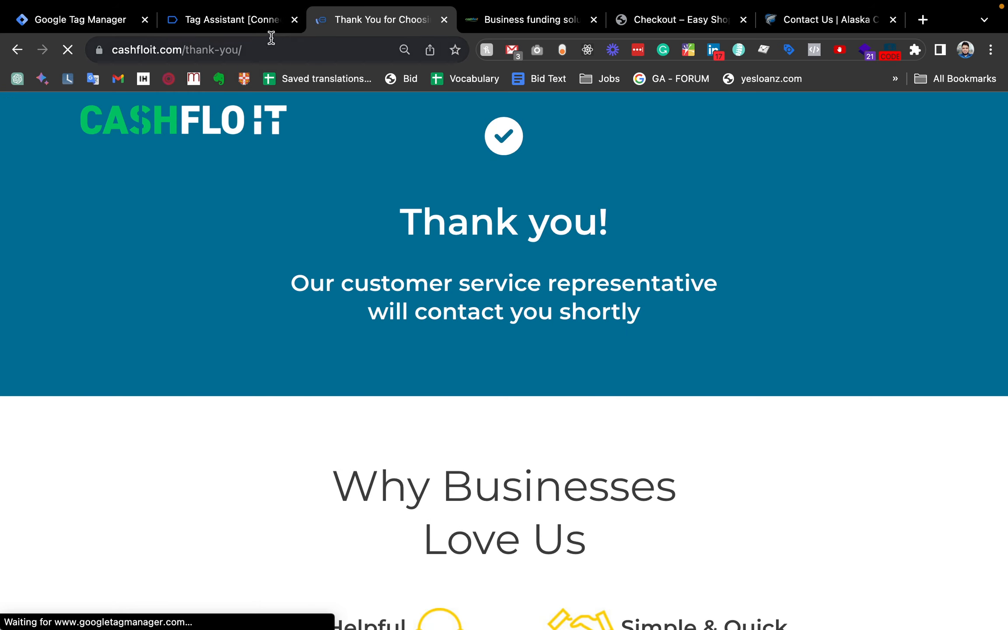
In Tag Assistant, examine the data layer values of the lead_form_submit event for the submitted form fields
left_click(258, 28)
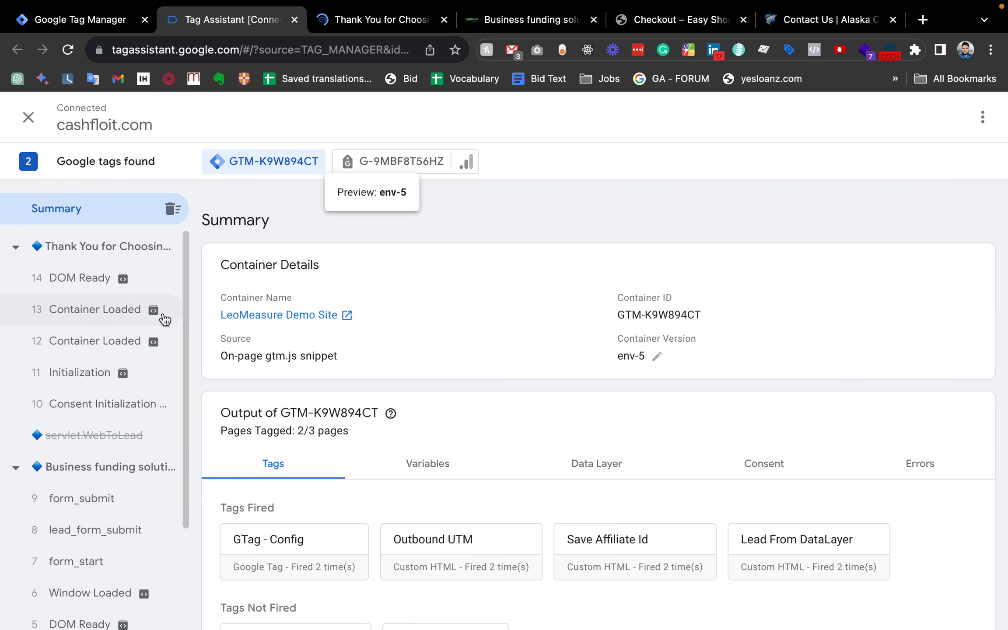
scroll(164, 320, "down", 2)
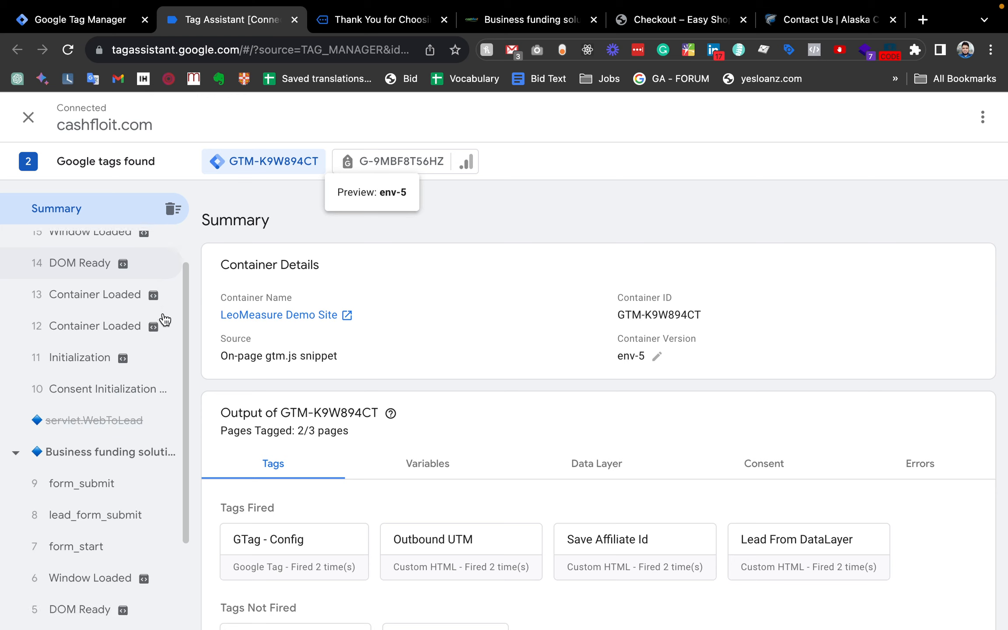
left_click(86, 513)
scroll(503, 455, "down", 1)
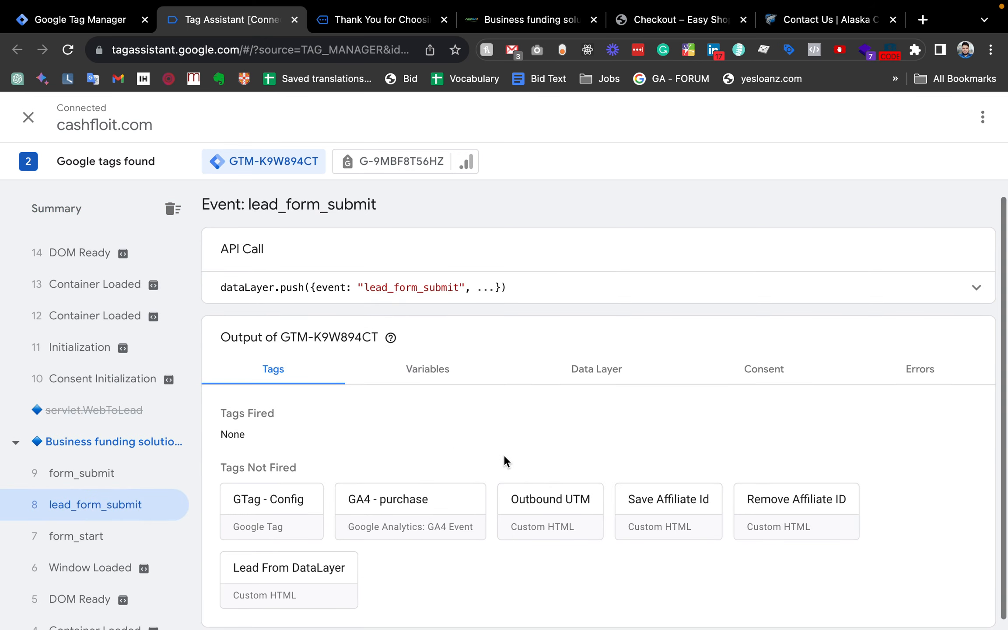
left_click(619, 387)
scroll(619, 386, "down", 2)
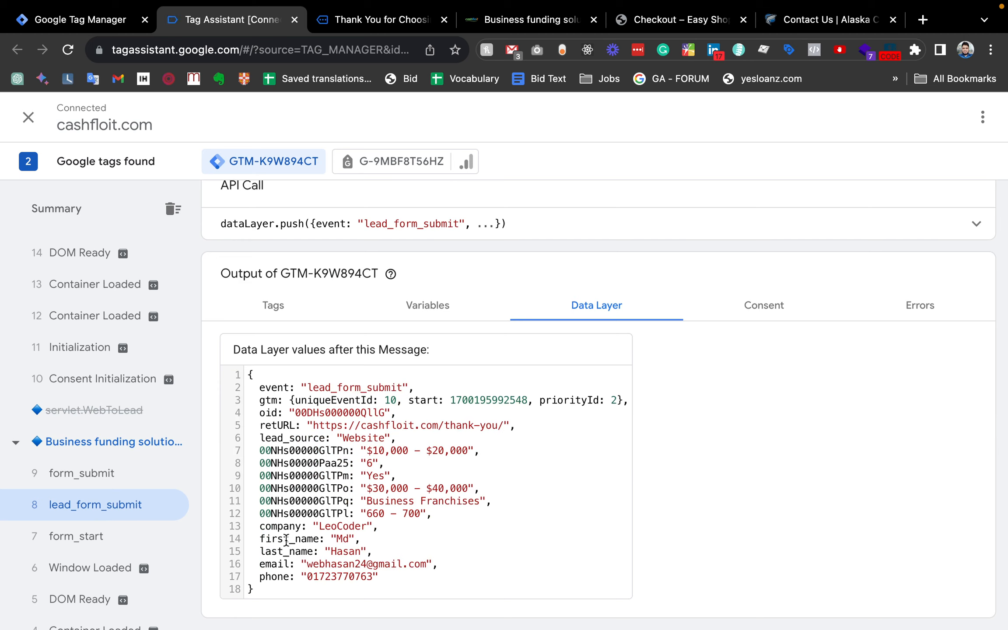
left_click(272, 565)
scroll(347, 452, "up", 1)
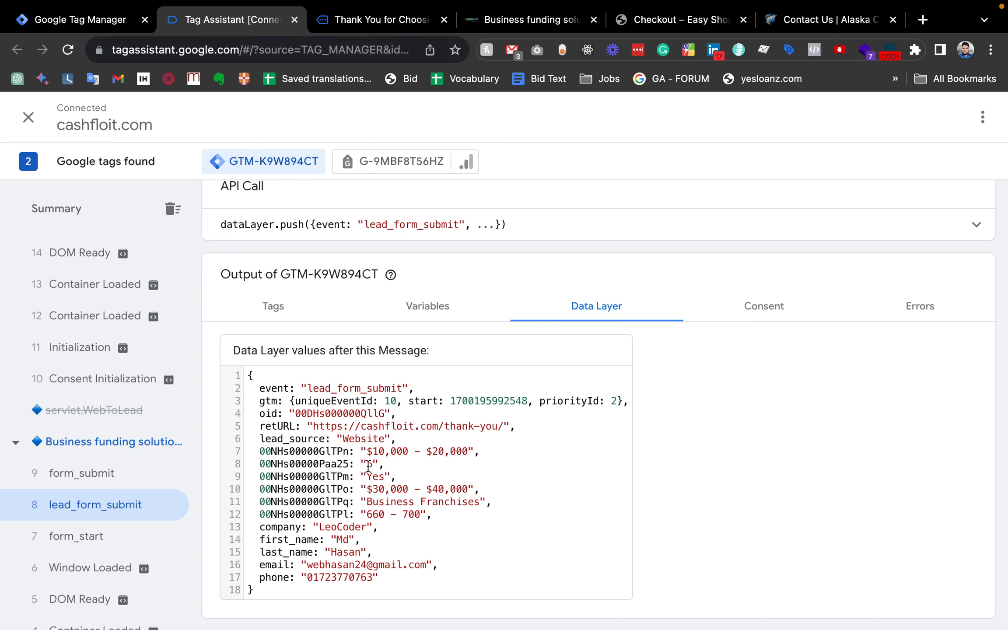
Expand the lead_form_submit event's API call in Tag Assistant and copy the event name lead_form_submit
left_click(75, 20)
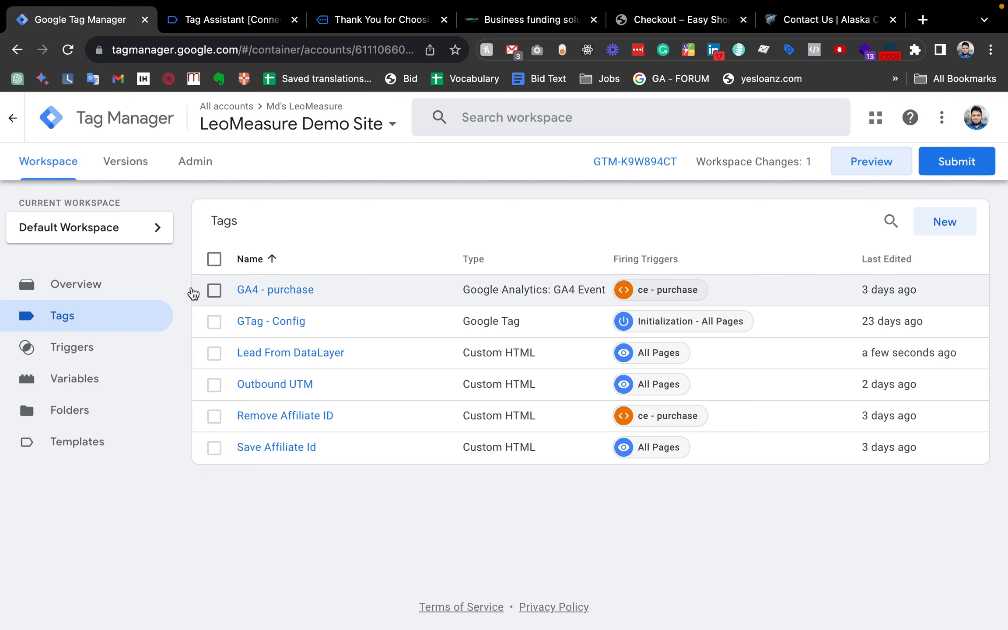
left_click(265, 20)
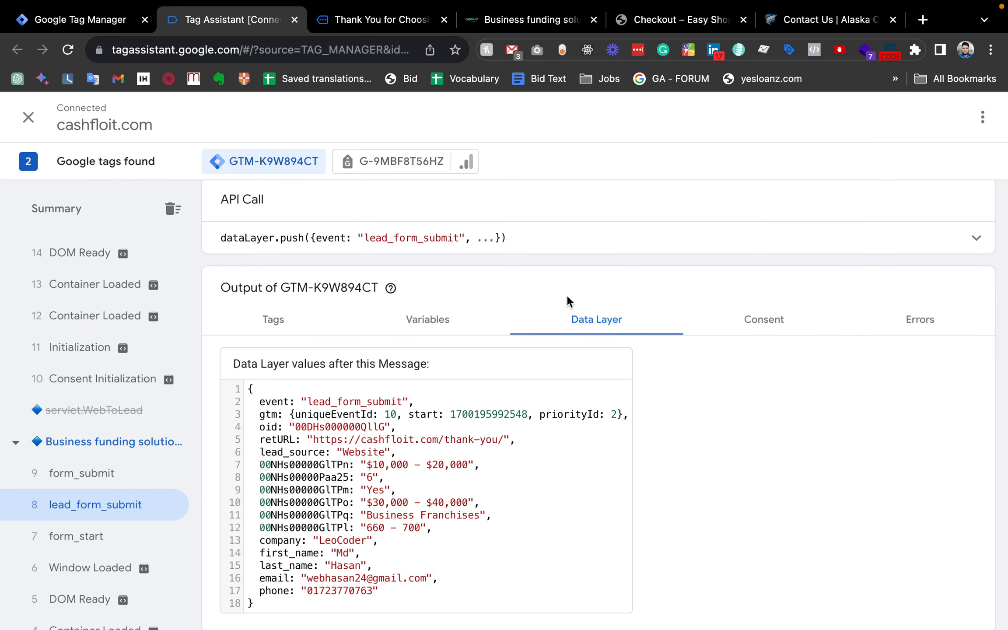
left_click(579, 256)
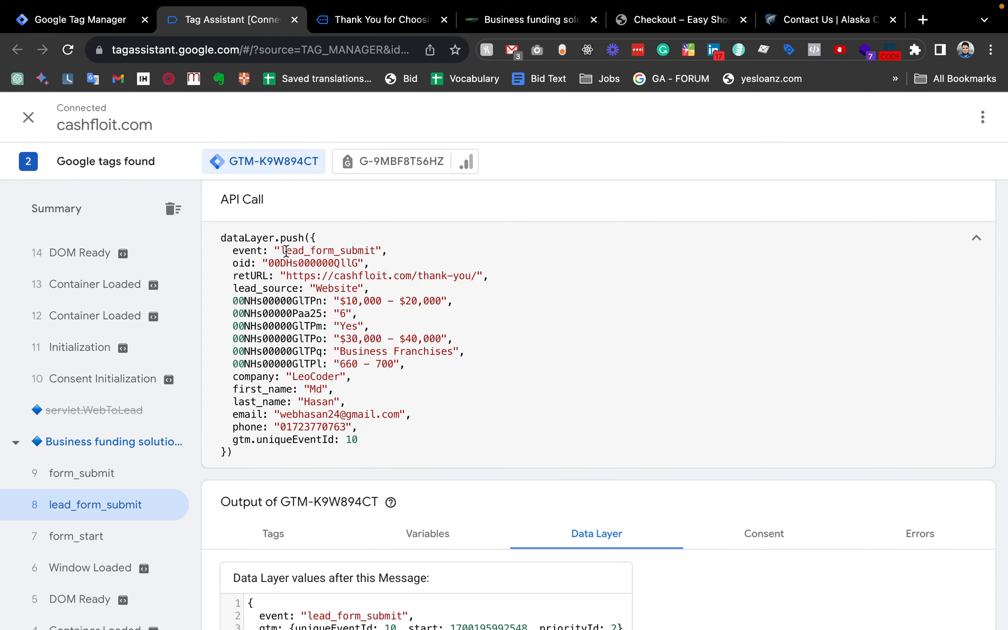
double_click(314, 249)
key("super+c")
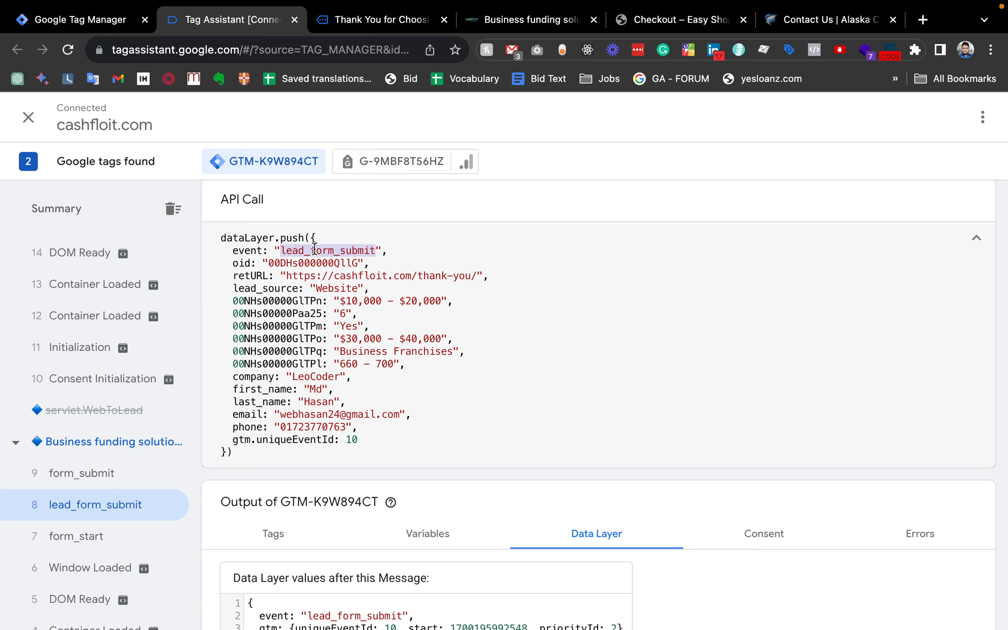
Switch to Tag Manager and start a new trigger named ce - lead-form-submit
left_click(101, 22)
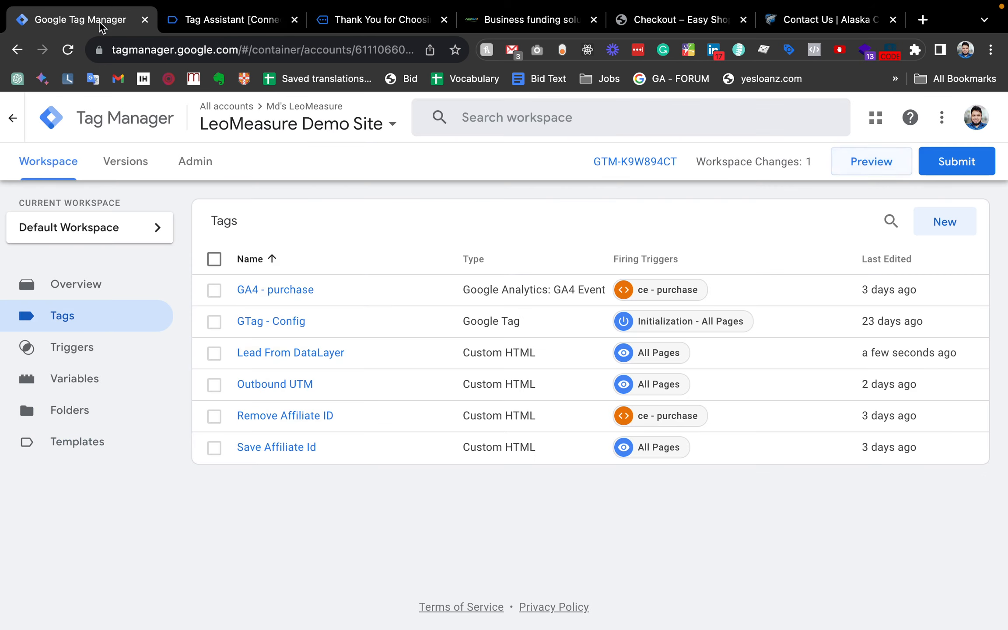
left_click(73, 356)
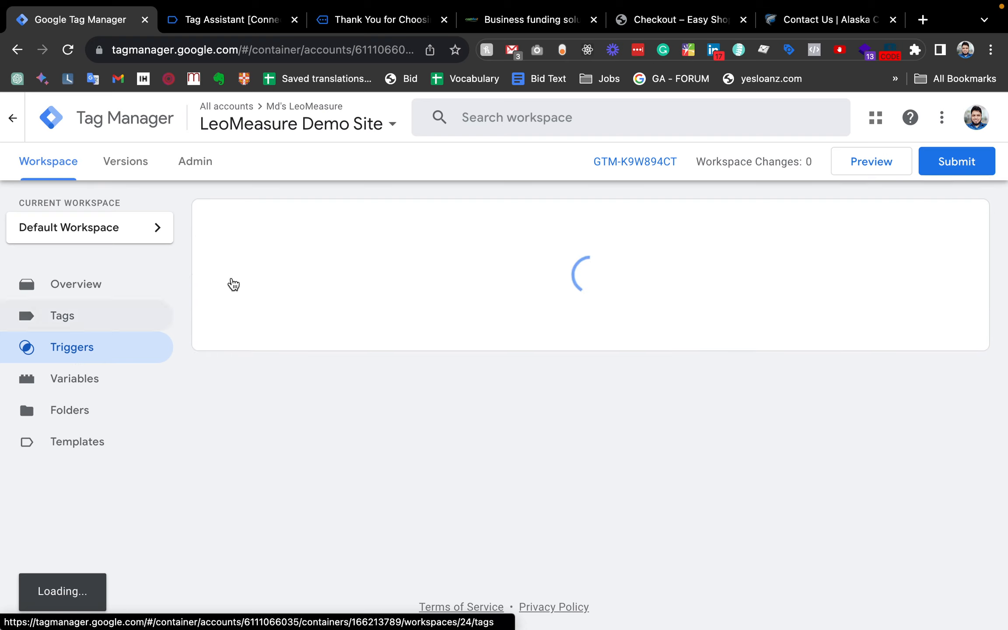
left_click(943, 226)
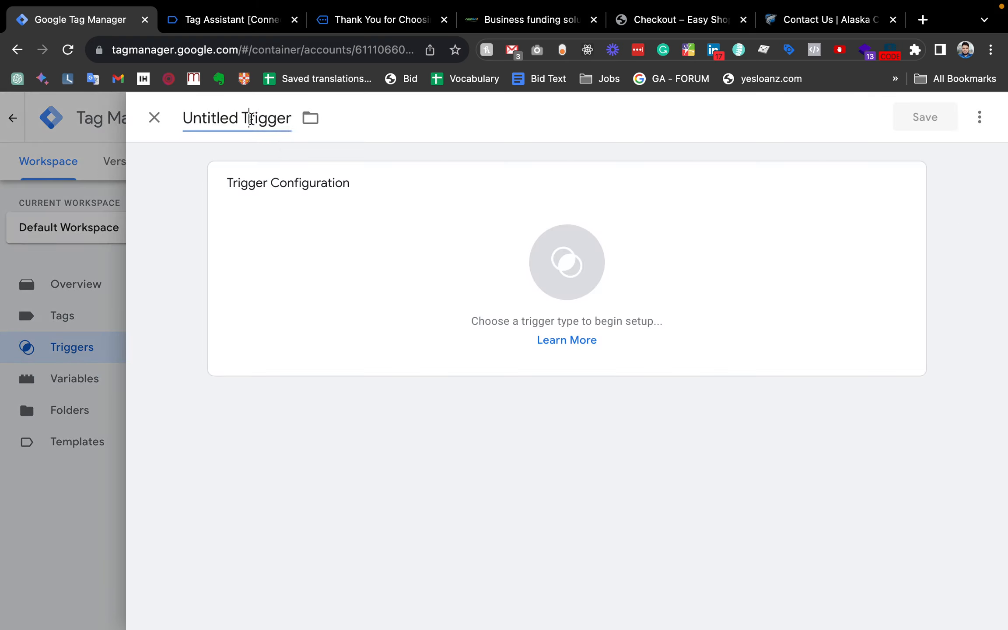
left_click(251, 119)
type("c")
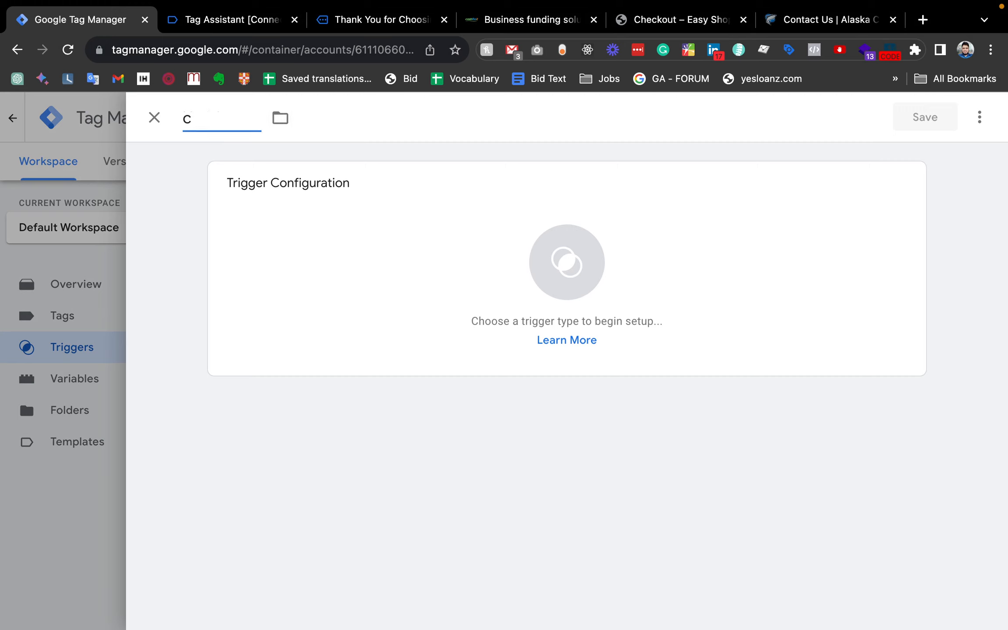
type("e - lead-form")
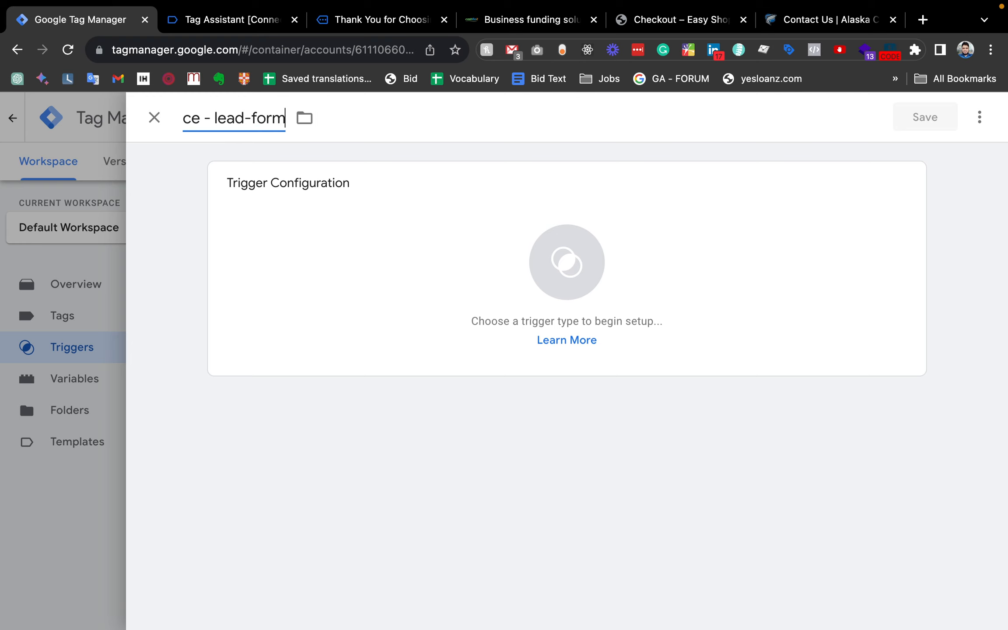
type("-submit")
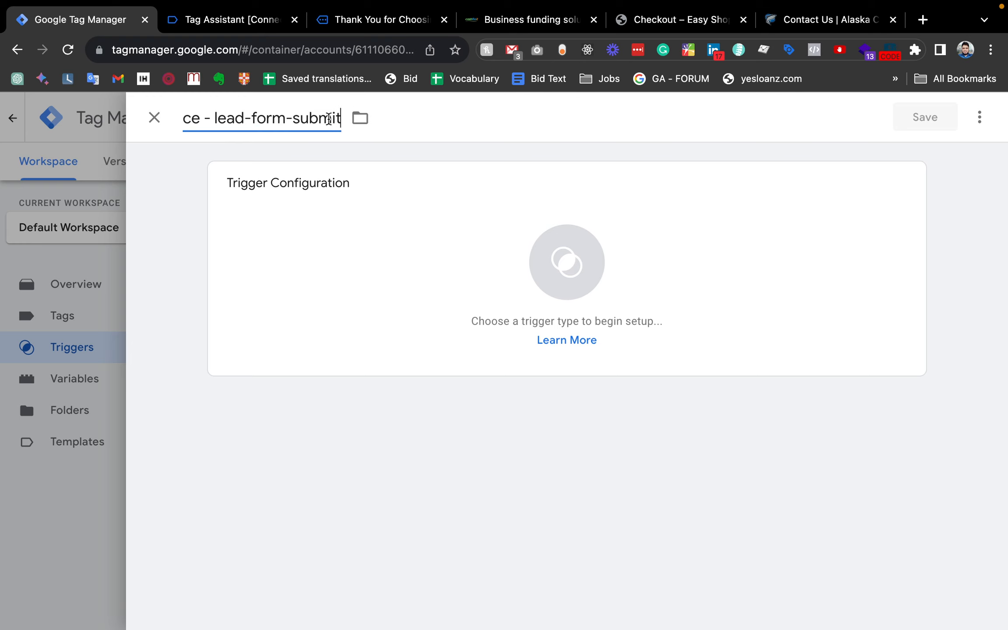
Make the trigger a Custom Event for the copied event name lead_form_submit, firing on all custom events, and save it
left_click(544, 258)
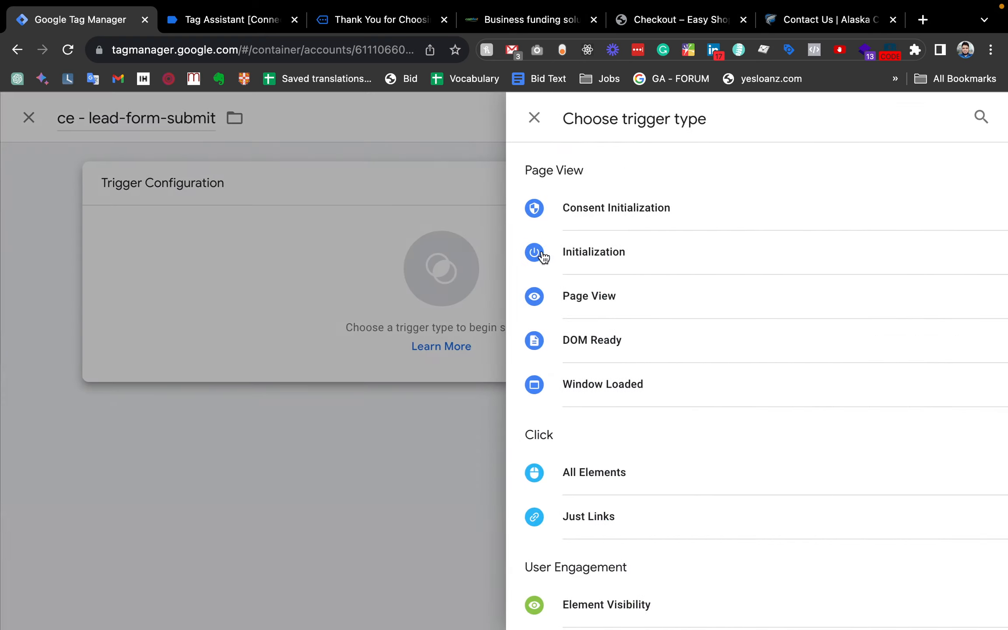
left_click(982, 117)
type("cust")
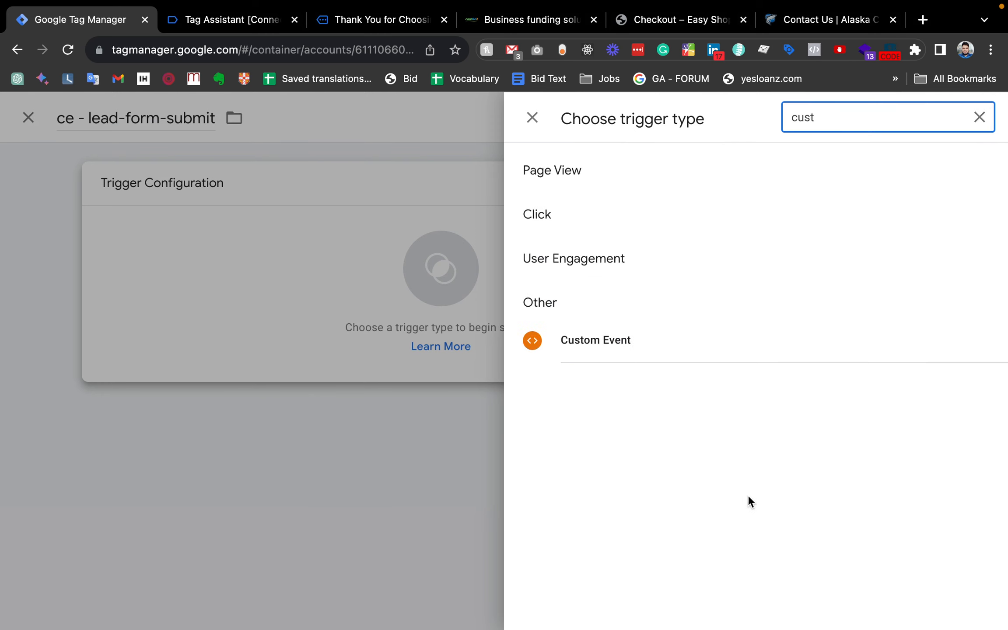
left_click(603, 345)
left_click(321, 342)
key("super+v")
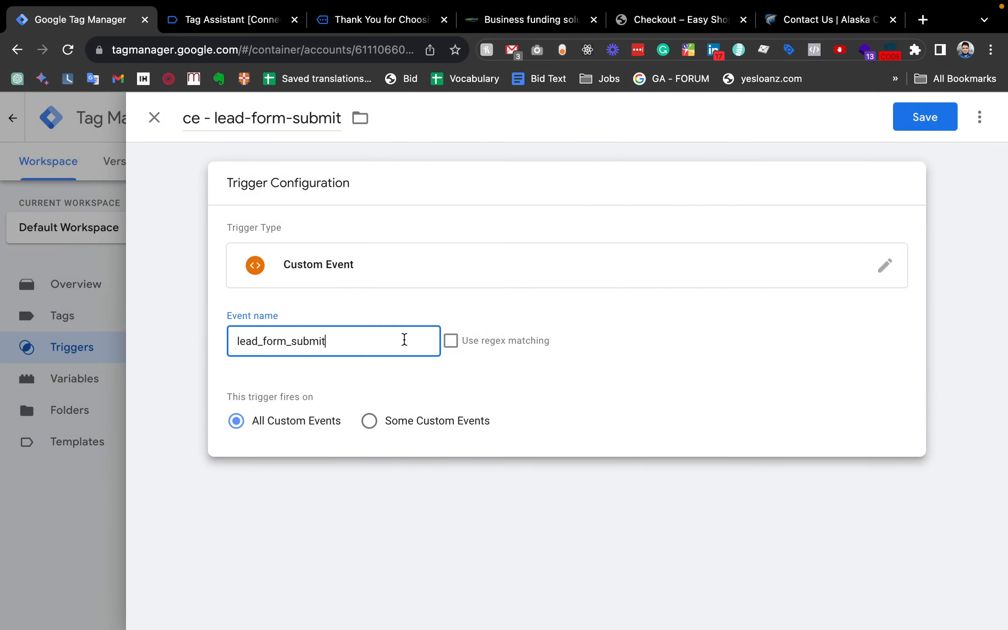
left_click(926, 117)
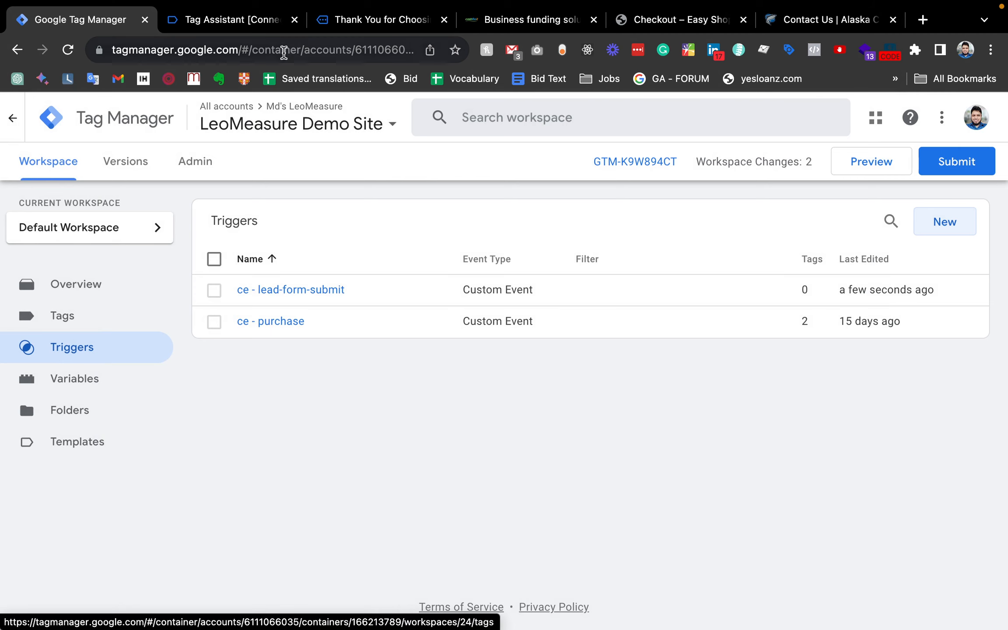
Compare the website's funding form fields with the keys in the lead_form_submit API call in Tag Assistant
left_click(251, 22)
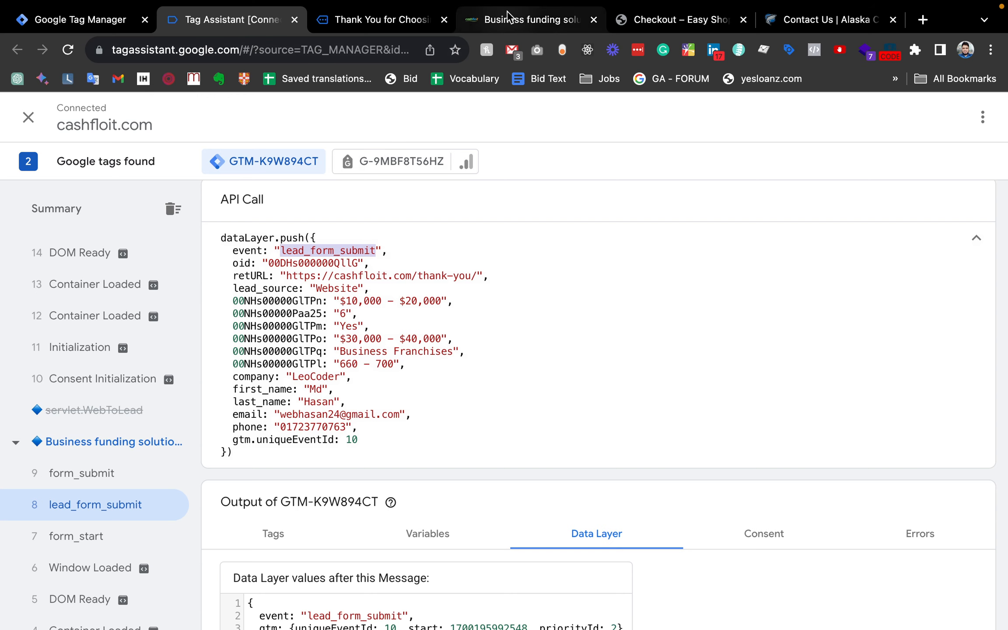
left_click(490, 20)
left_click_drag(508, 27, 376, 27)
scroll(377, 177, "up", 2)
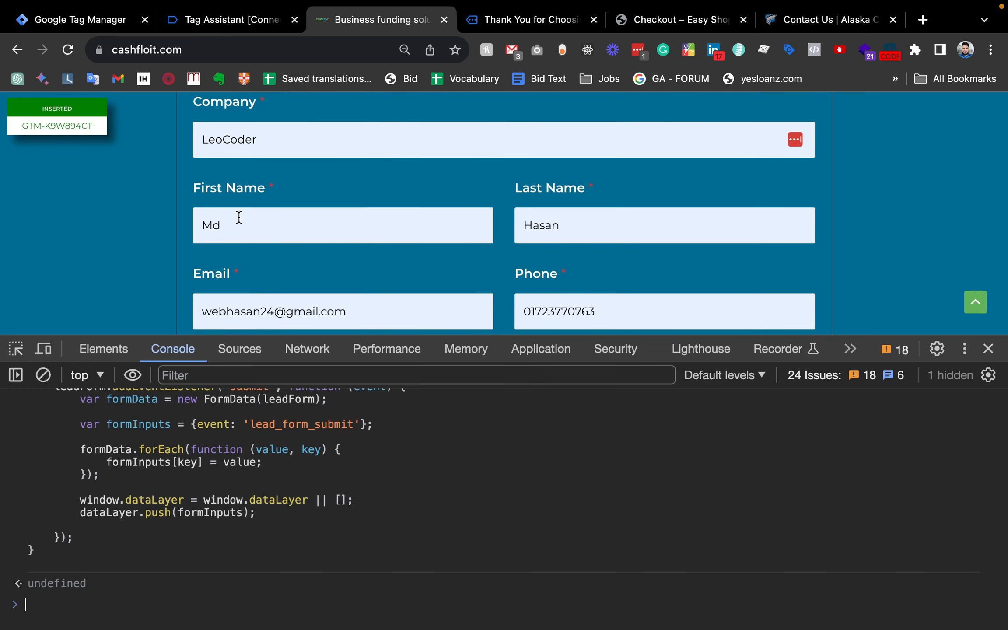
scroll(239, 218, "up", 3)
scroll(308, 213, "up", 5)
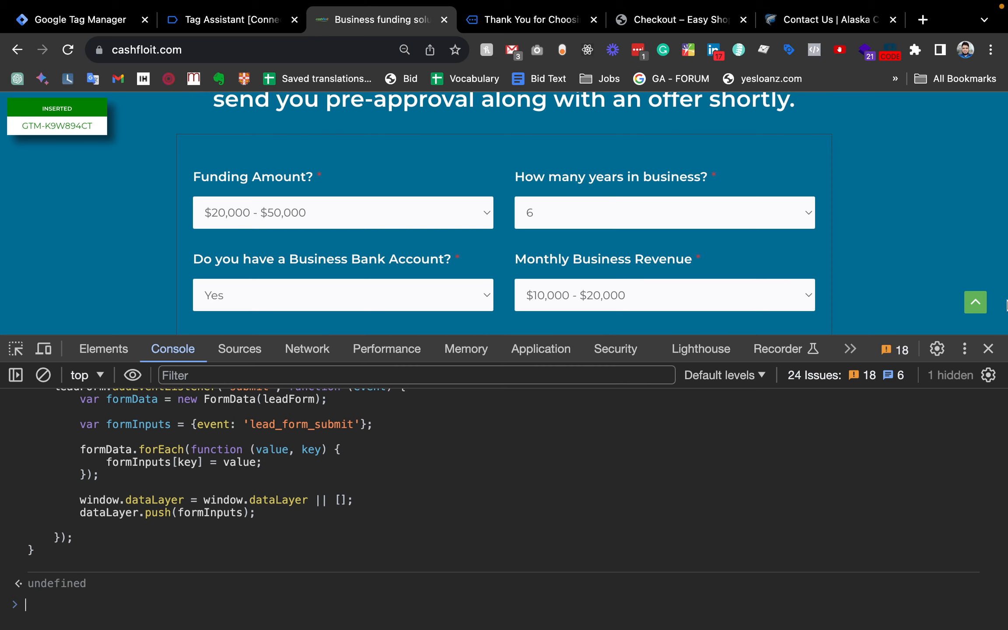
left_click(989, 349)
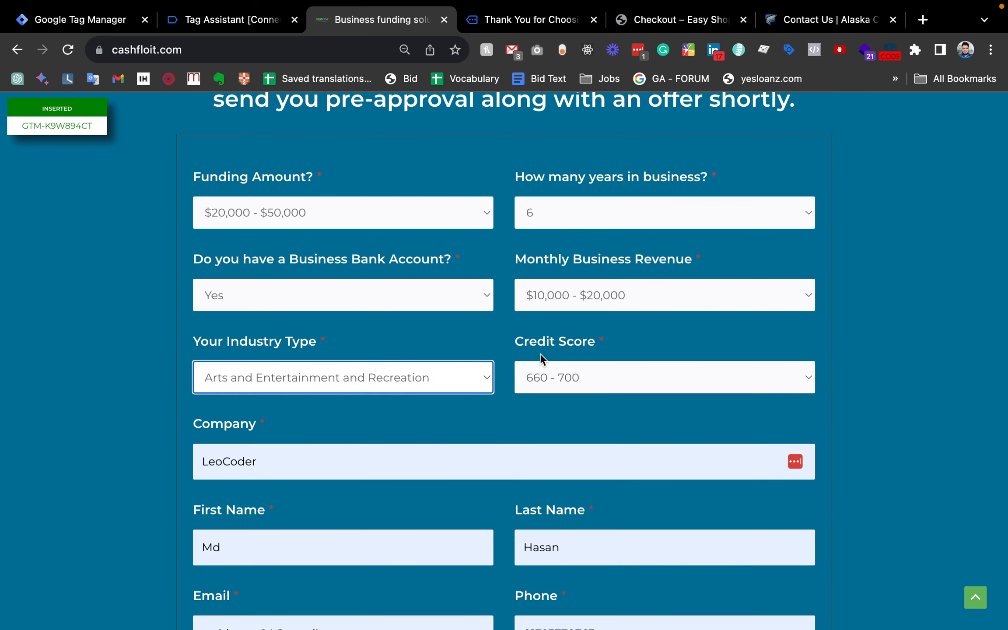
scroll(305, 233, "down", 2)
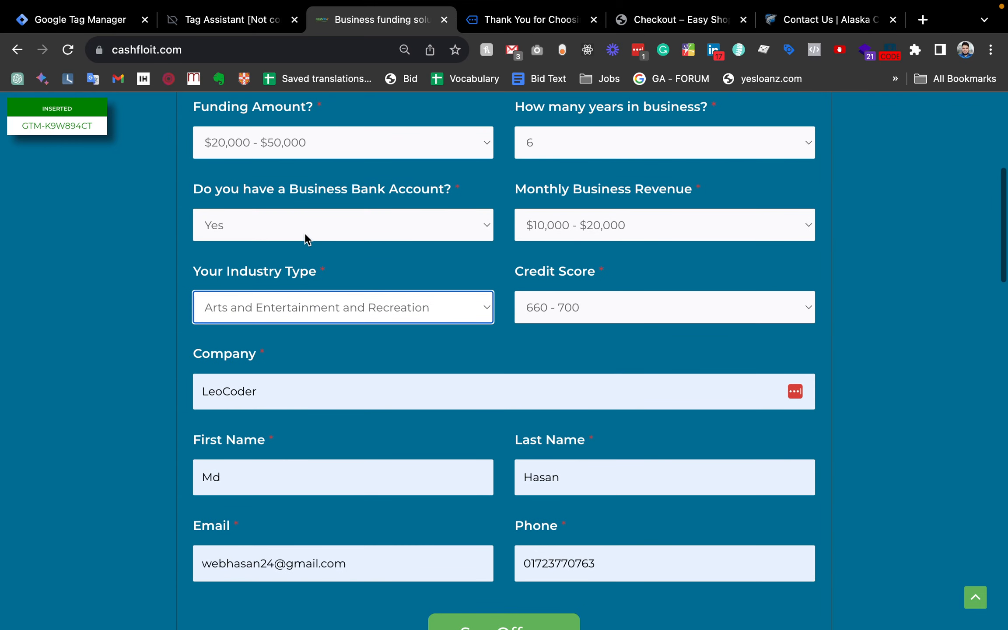
left_click(220, 22)
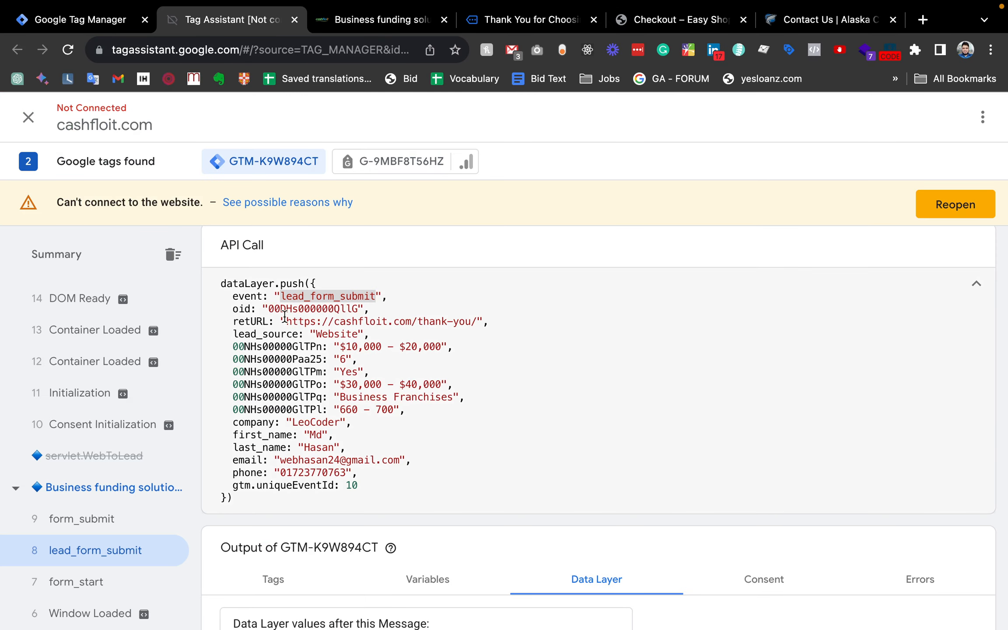
scroll(330, 473, "down", 1)
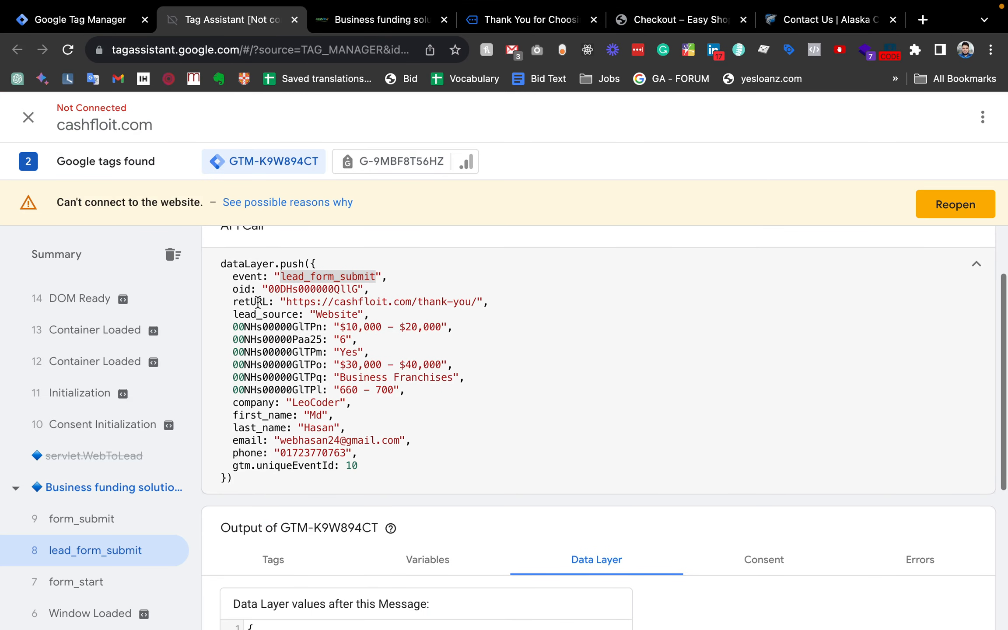
In Tag Manager, start a new user-defined variable named Lead First Name
left_click(70, 20)
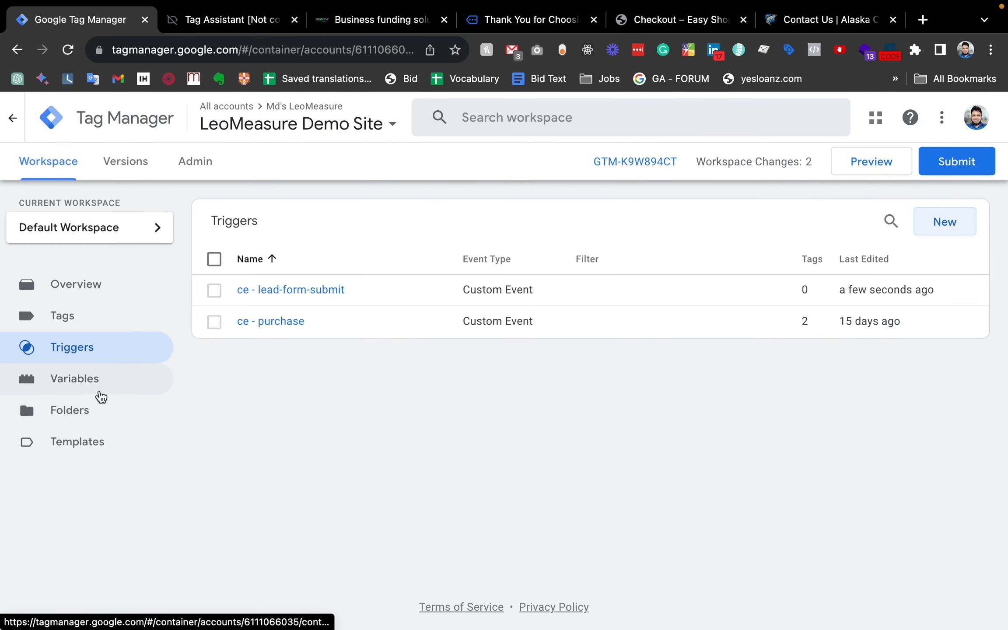
left_click(81, 384)
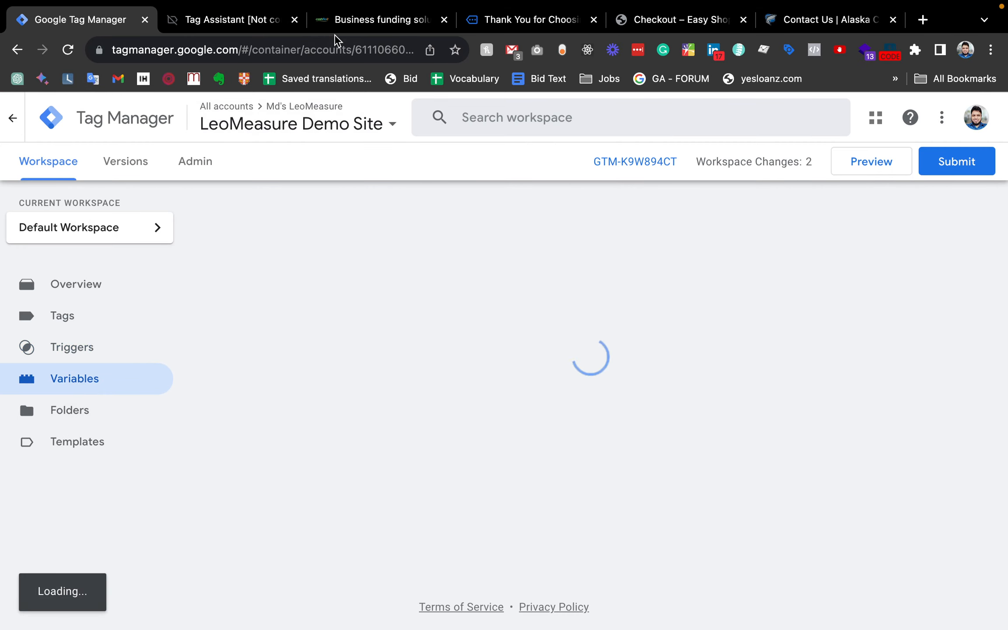
left_click(332, 22)
left_click(59, 21)
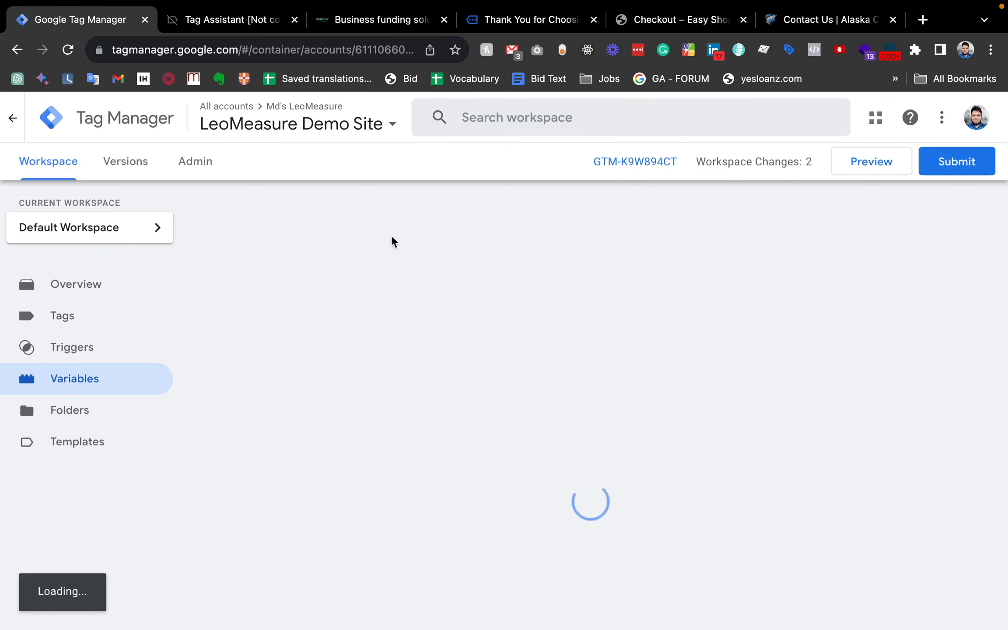
scroll(759, 538, "down", 1)
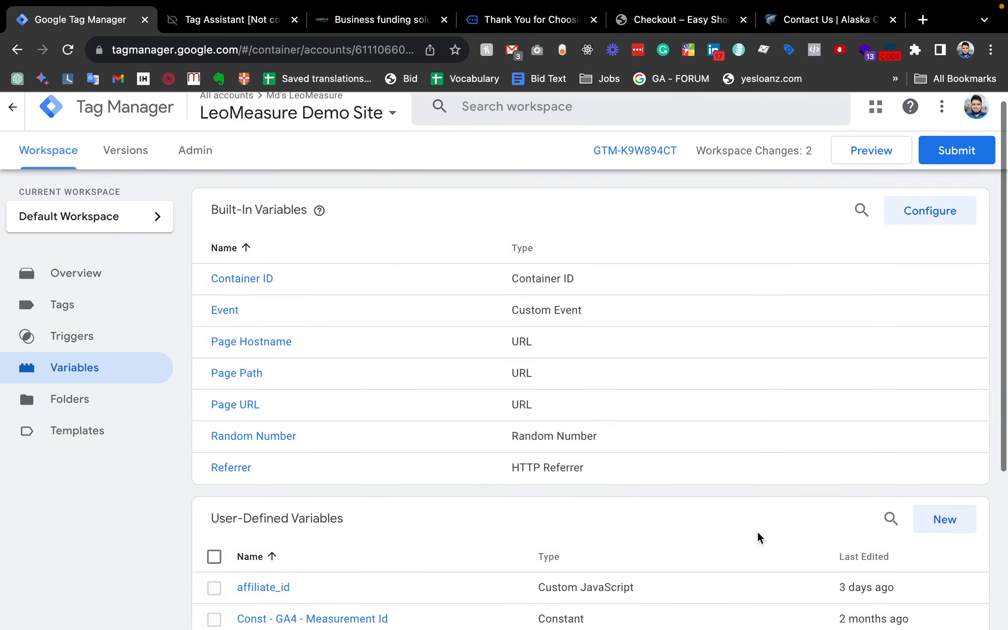
scroll(760, 539, "down", 3)
left_click(932, 443)
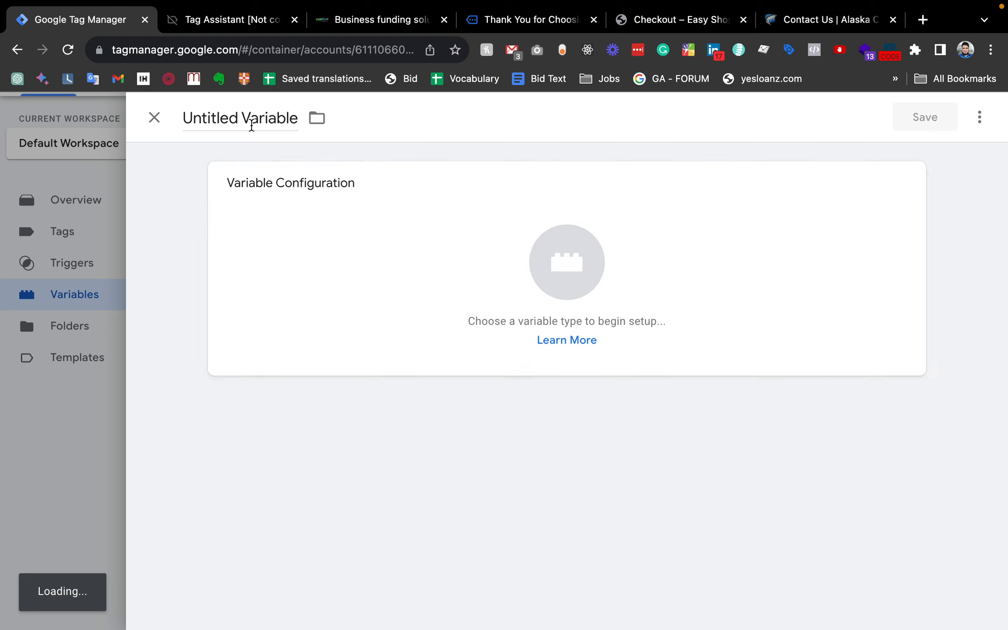
left_click(248, 119)
key("BackSpace")
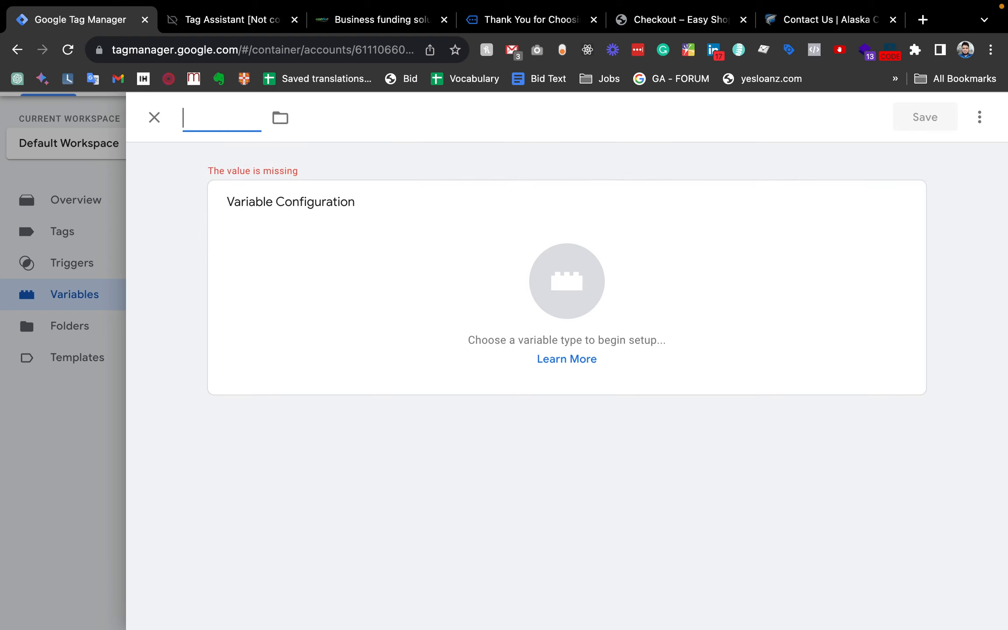
type("Lead First")
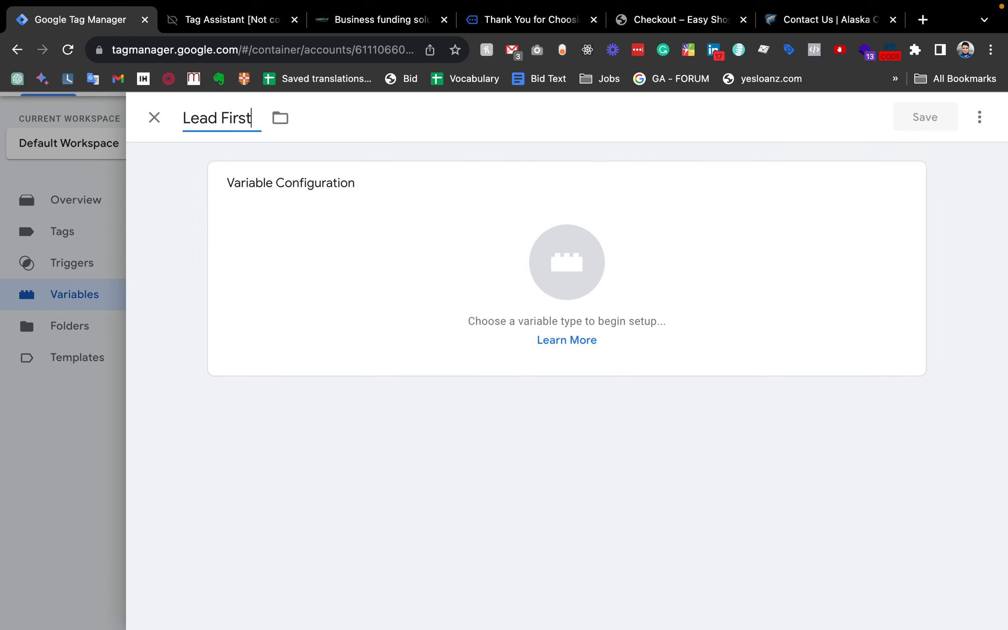
type(" Nmae")
key("BackSpace")
key("BackSpace")
key("BackSpace")
type("ame")
Copy the first_name key from the lead_form_submit API call in Tag Assistant and return to Tag Manager
left_click(258, 18)
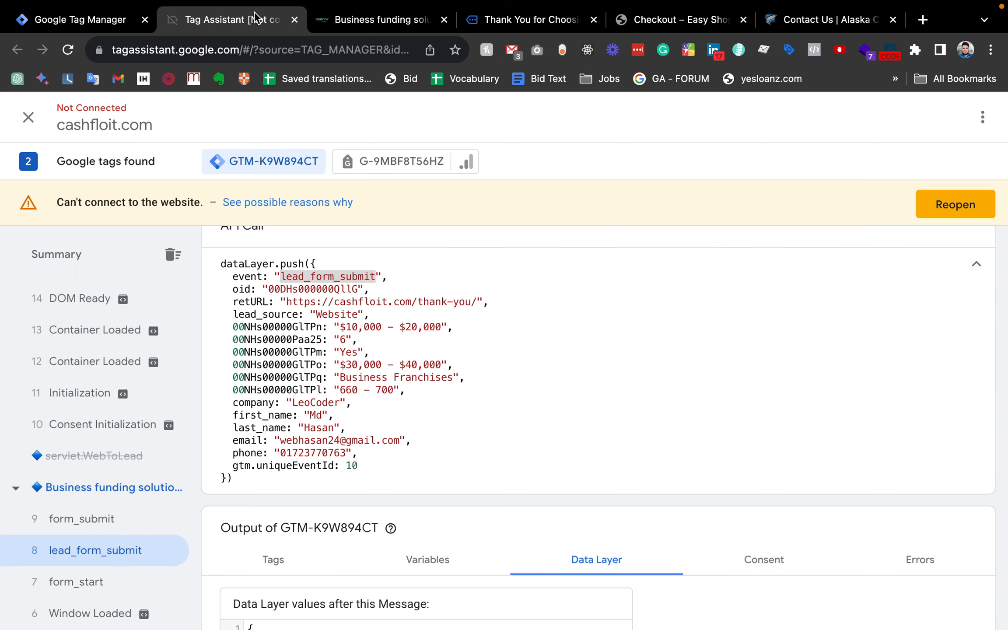
double_click(266, 416)
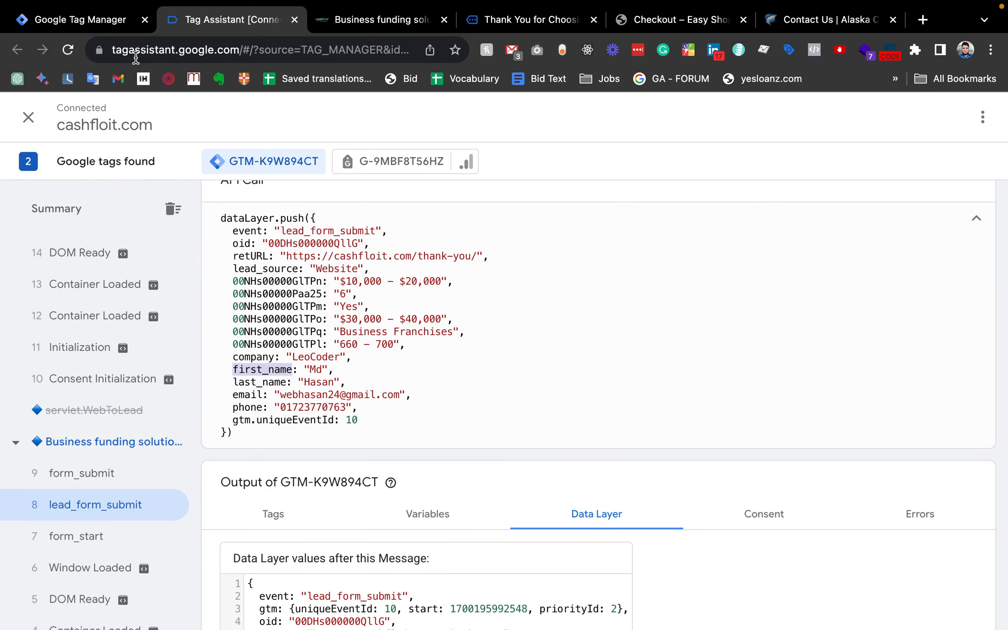
left_click(77, 17)
Configure Lead First Name as a Data Layer Variable with the data layer variable name first_name, and save it
left_click(574, 268)
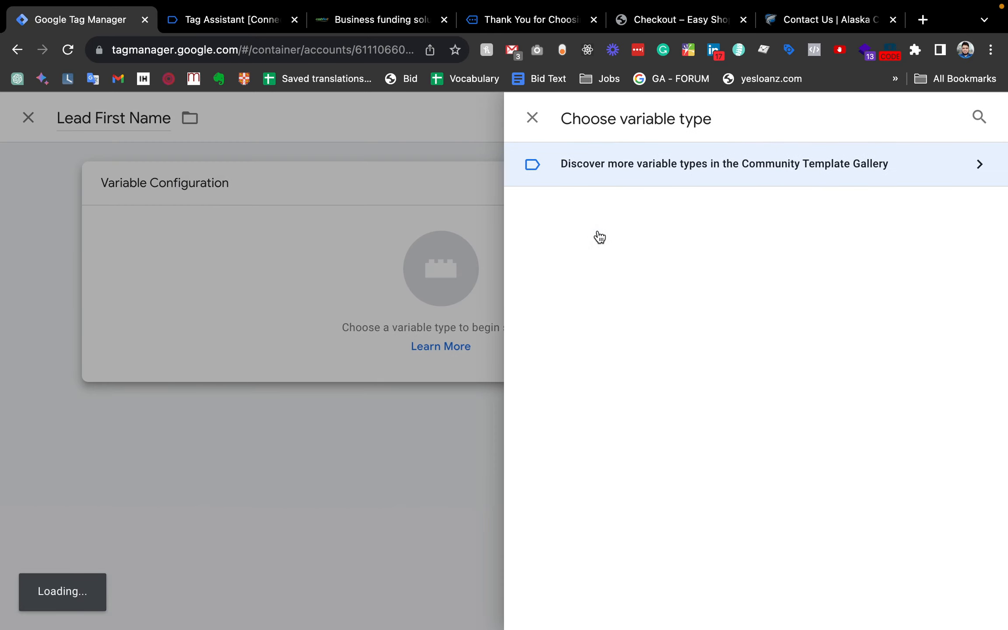
left_click(979, 117)
type("data")
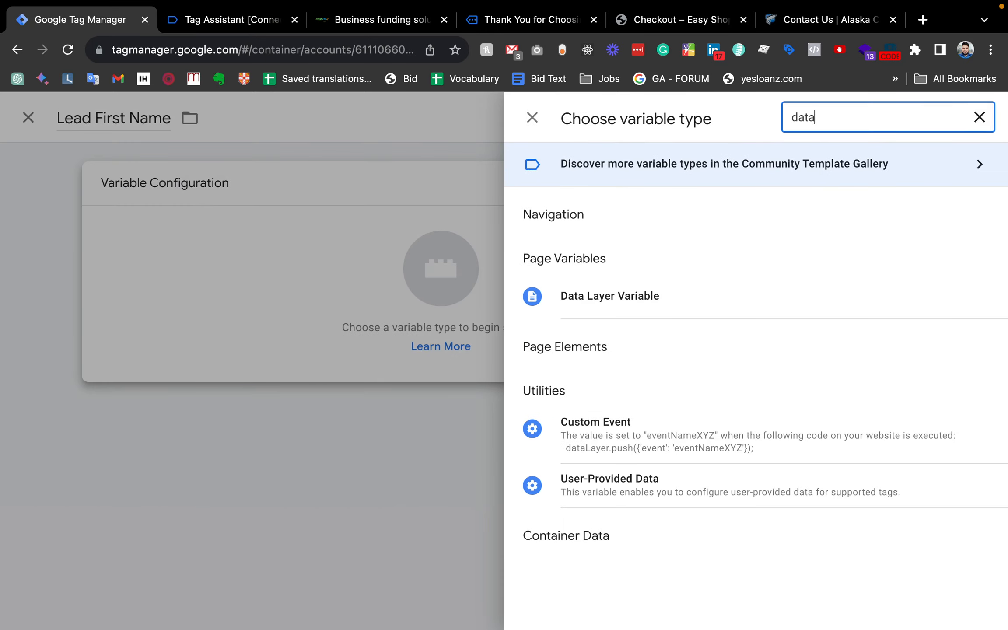
left_click(715, 289)
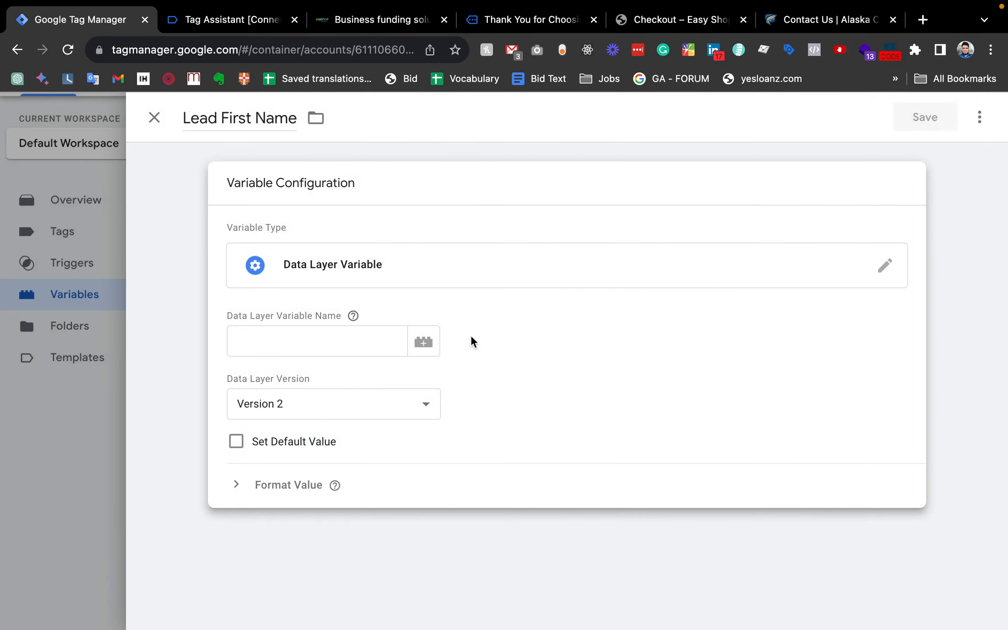
left_click(304, 341)
type("first_name")
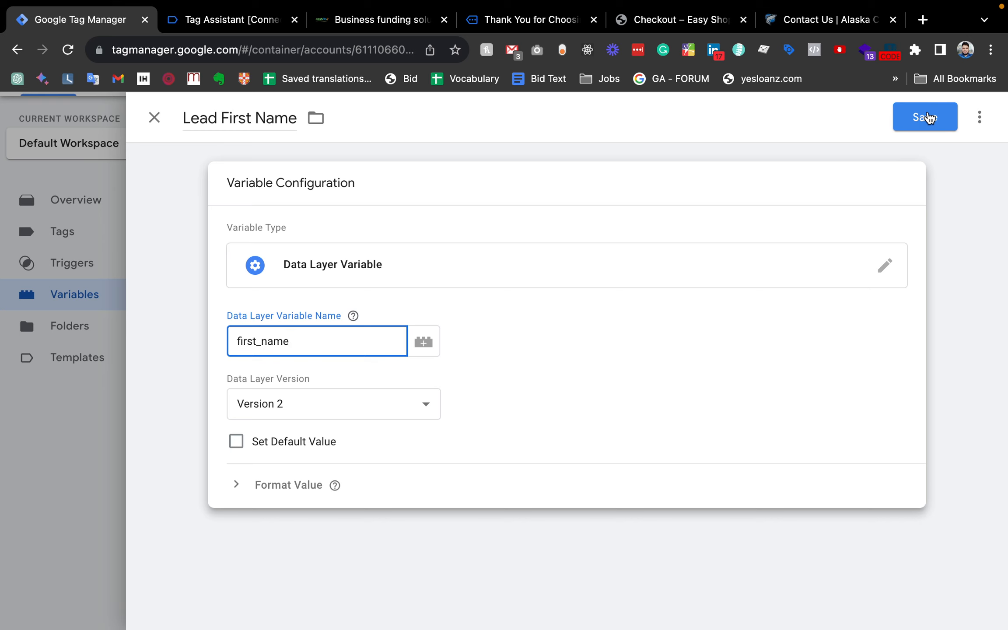
left_click(928, 117)
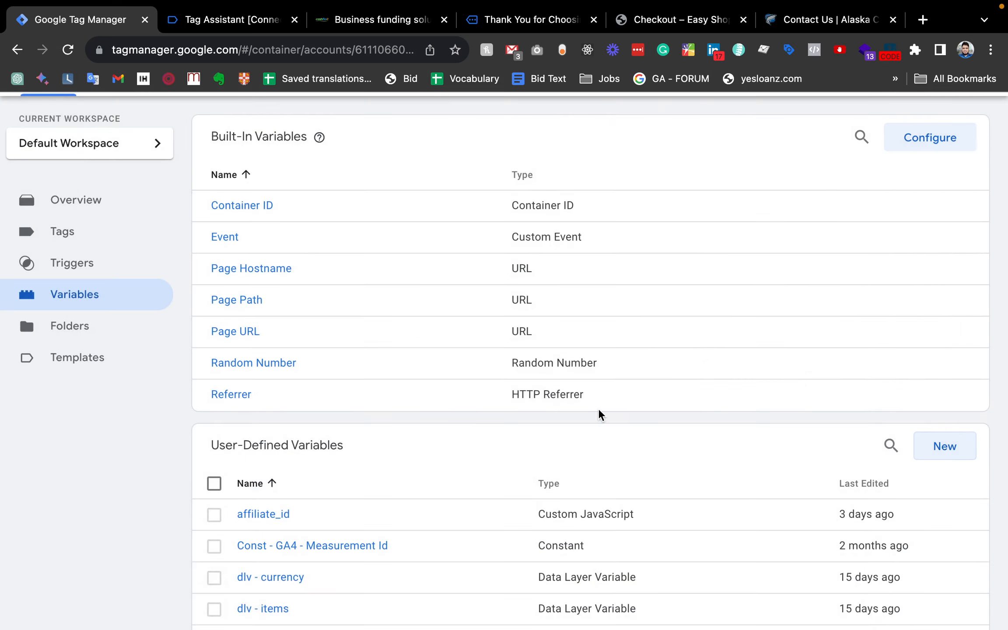
Start a new user-defined variable named Lead Last Name
scroll(630, 410, "down", 3)
left_click(946, 341)
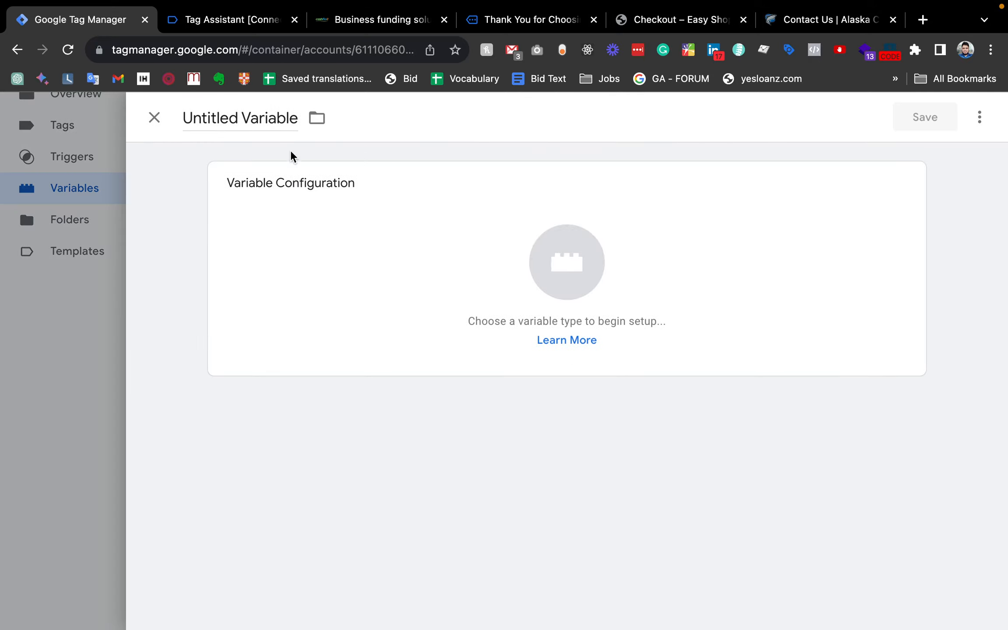
double_click(234, 118)
triple_click(234, 118)
type("Lead L")
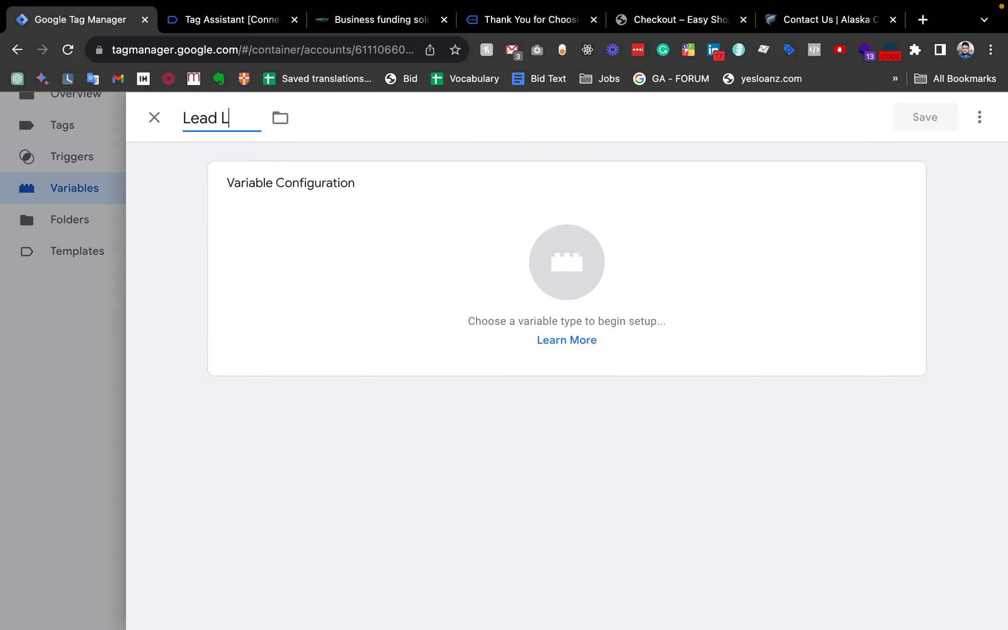
type("ast Name")
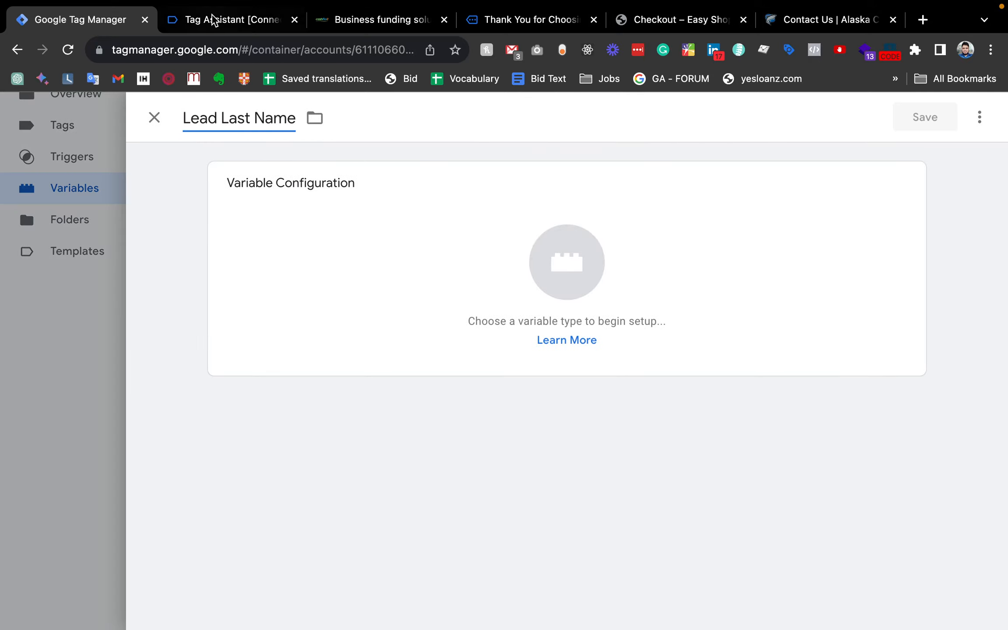
Copy the last_name key from the lead_form_submit API call in Tag Assistant and return to Tag Manager
left_click(397, 33)
left_click(259, 20)
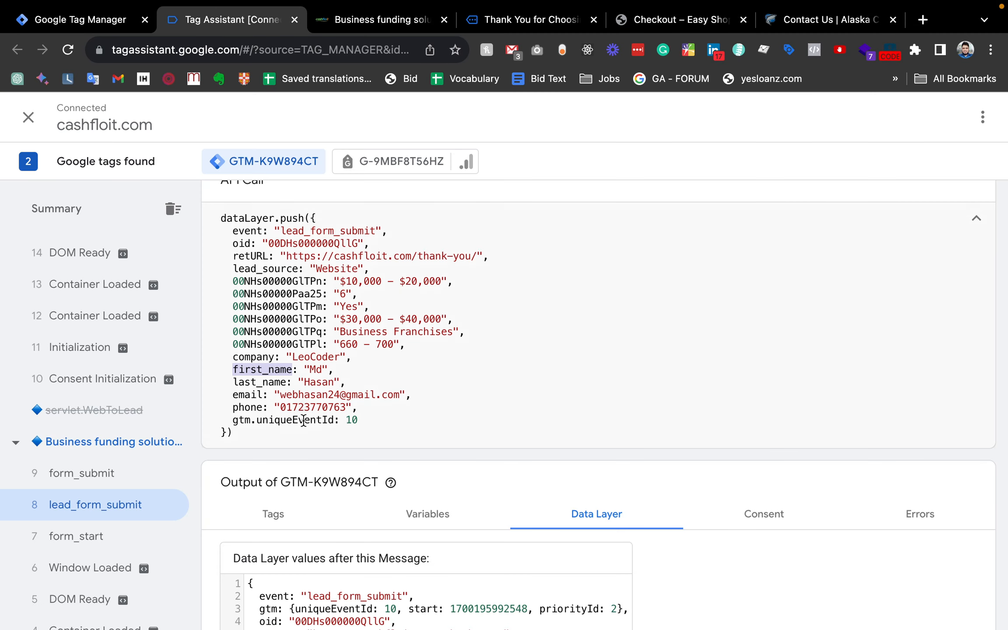
double_click(262, 382)
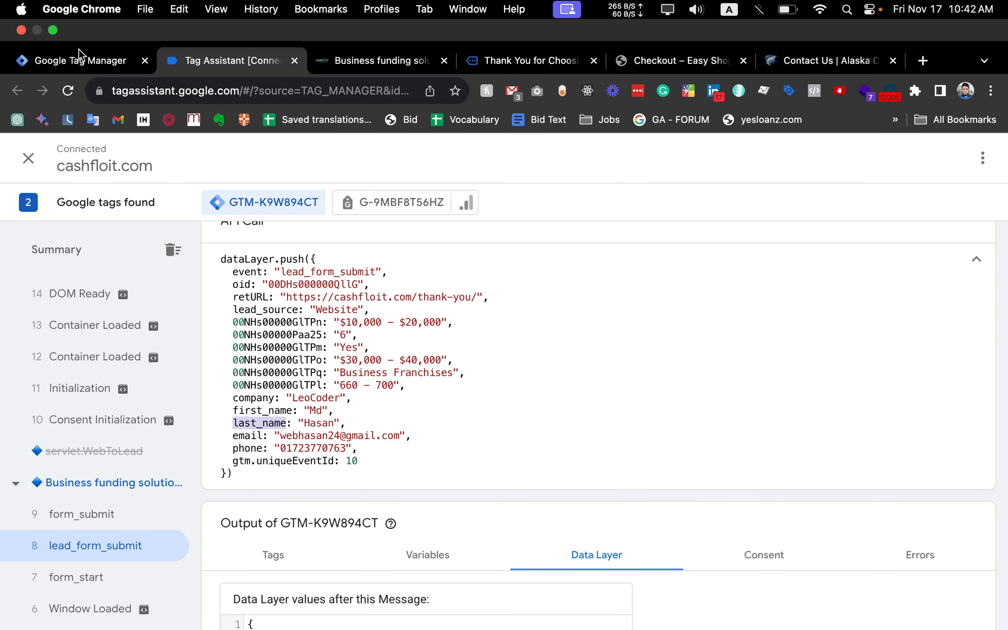
left_click(79, 61)
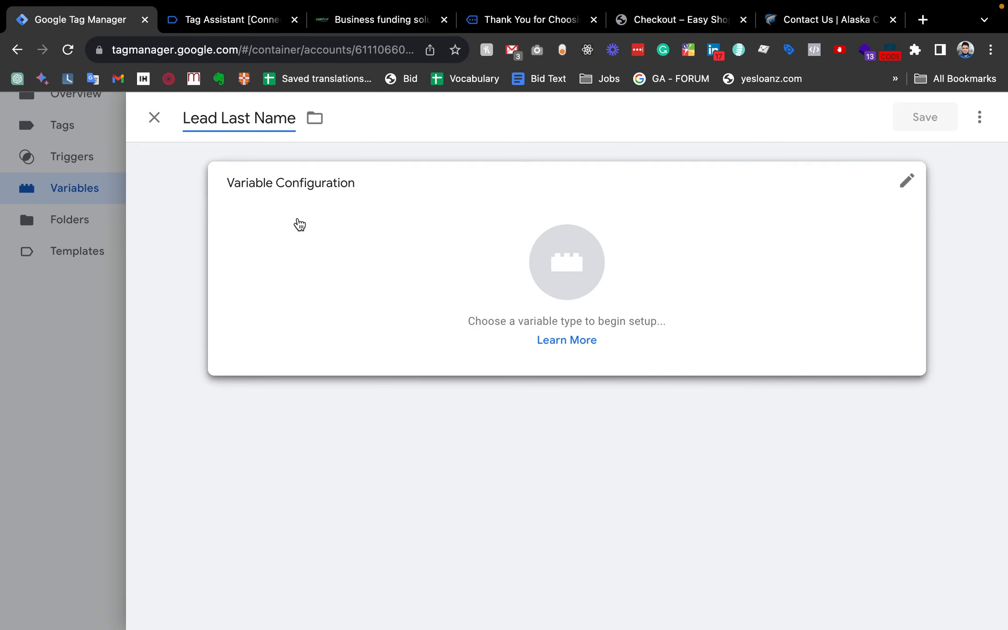
Configure Lead Last Name as a Data Layer Variable with the data layer variable name last_name, and save it
left_click(577, 230)
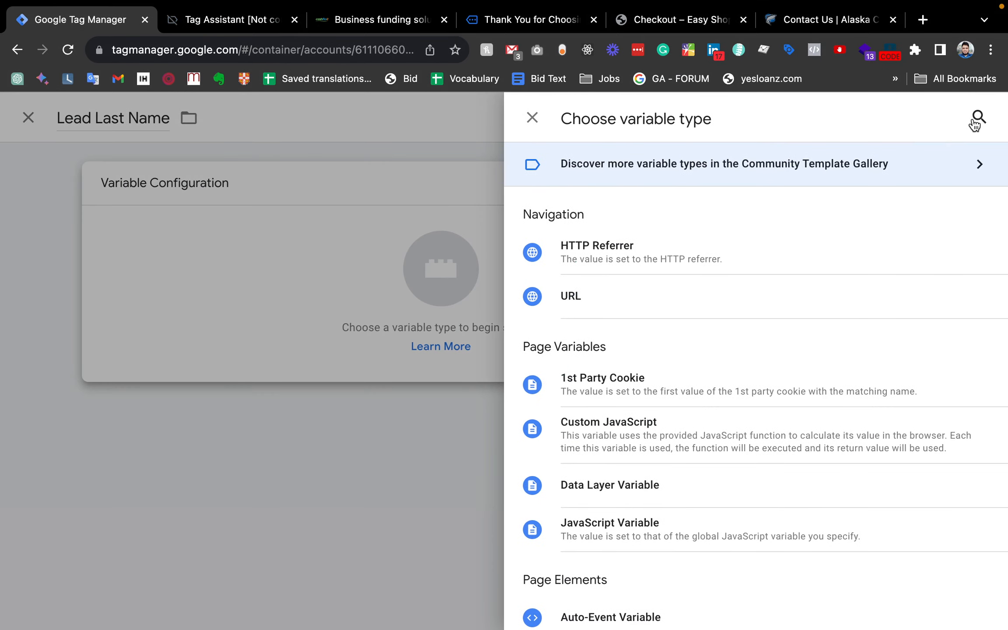
left_click(977, 118)
type("data")
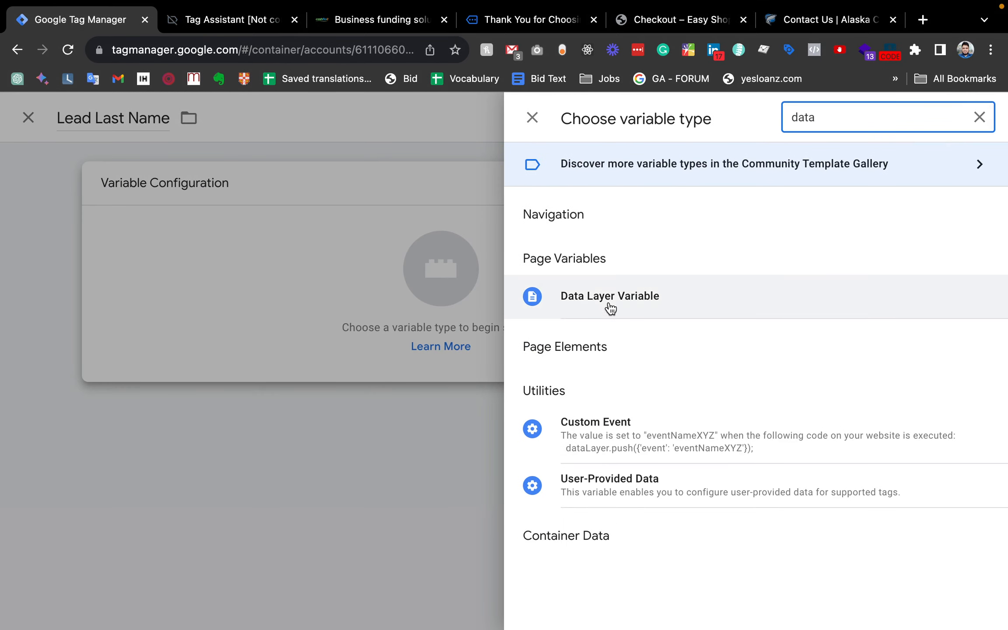
left_click(610, 308)
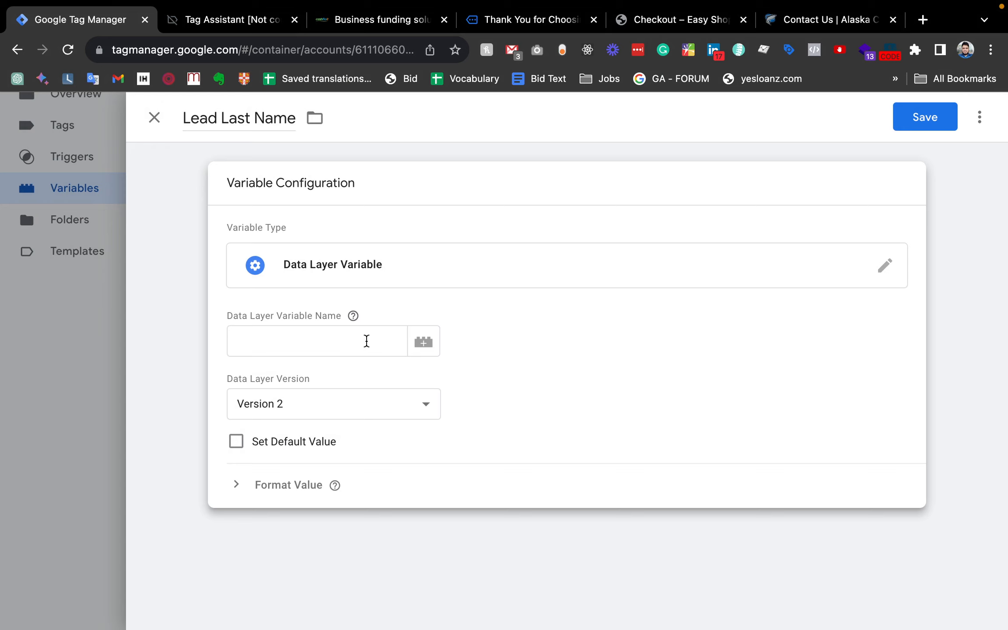
left_click(366, 341)
type("last_name")
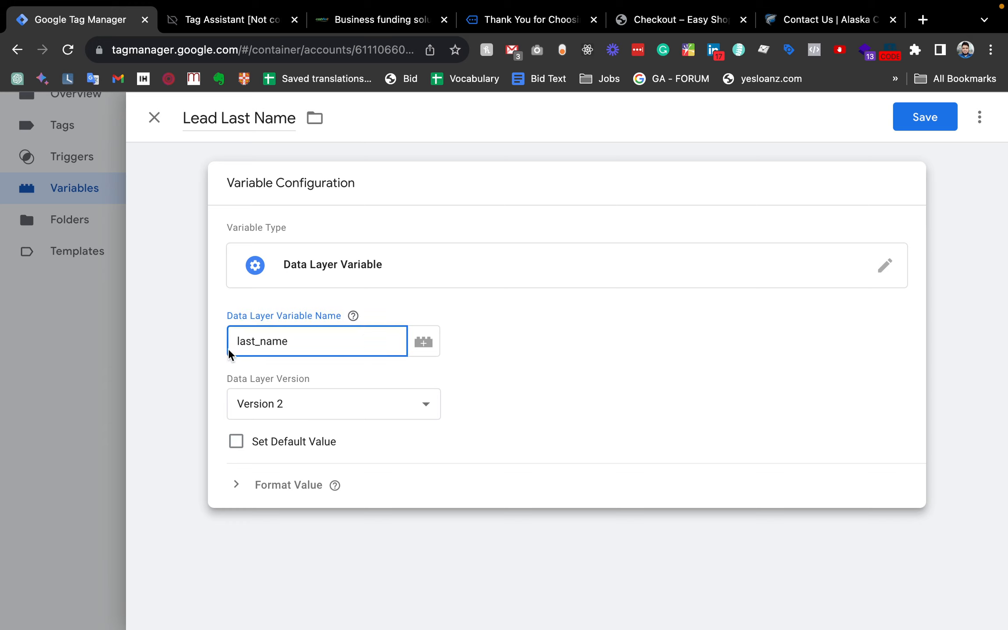
left_click(932, 117)
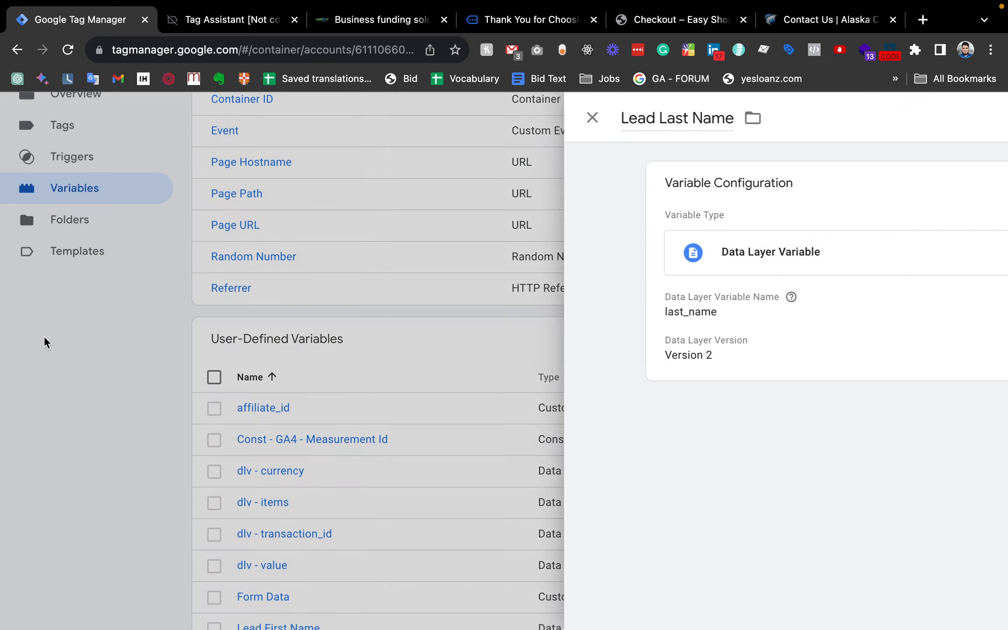
Compare the website's funding form with the lead_form_submit API call in Tag Assistant, and highlight the key 00NHs00000GlTPn
left_click(232, 19)
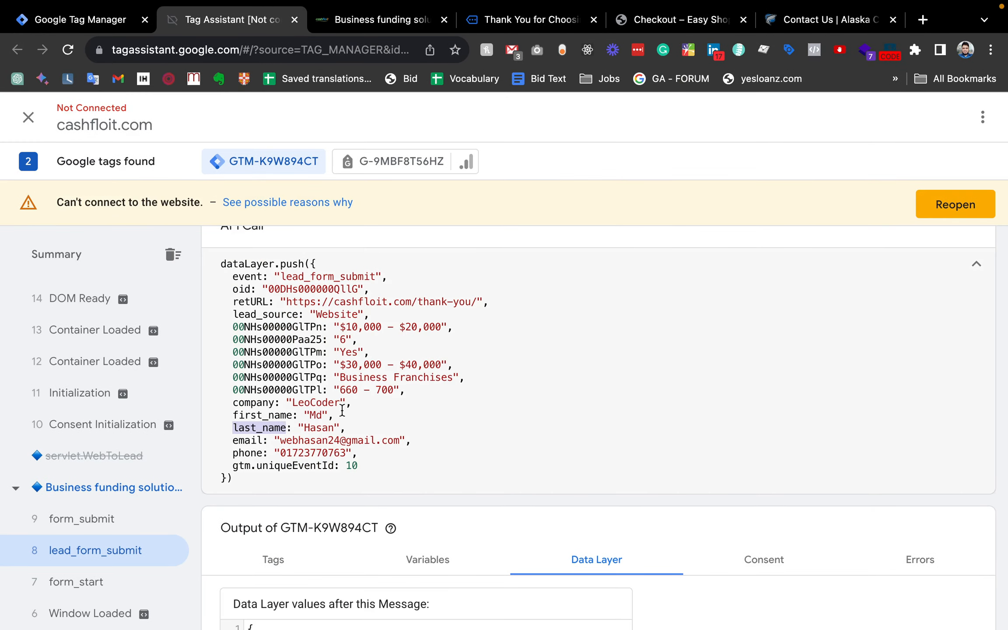
left_click(350, 22)
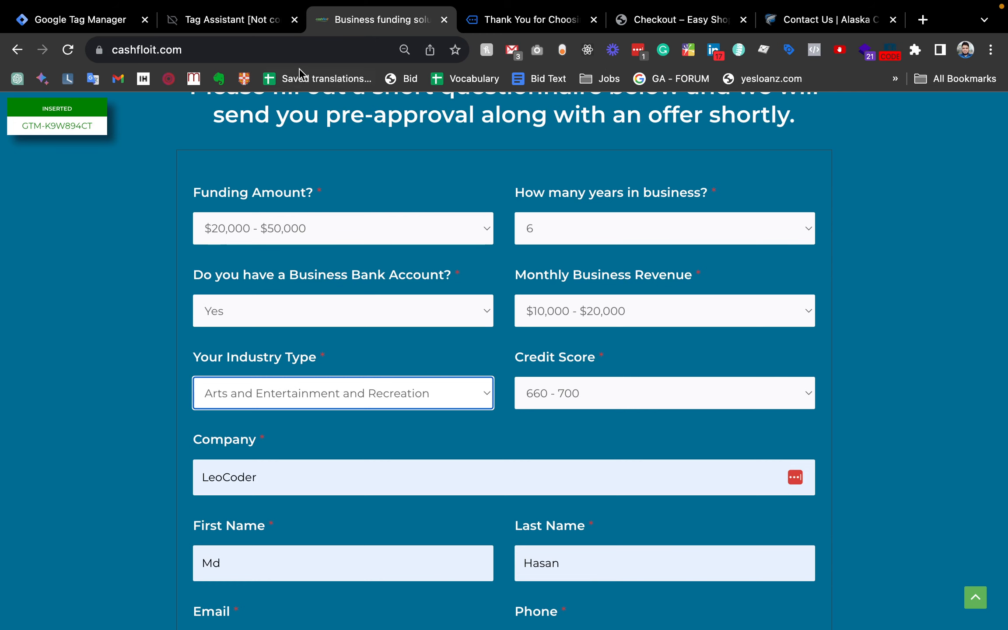
left_click(256, 21)
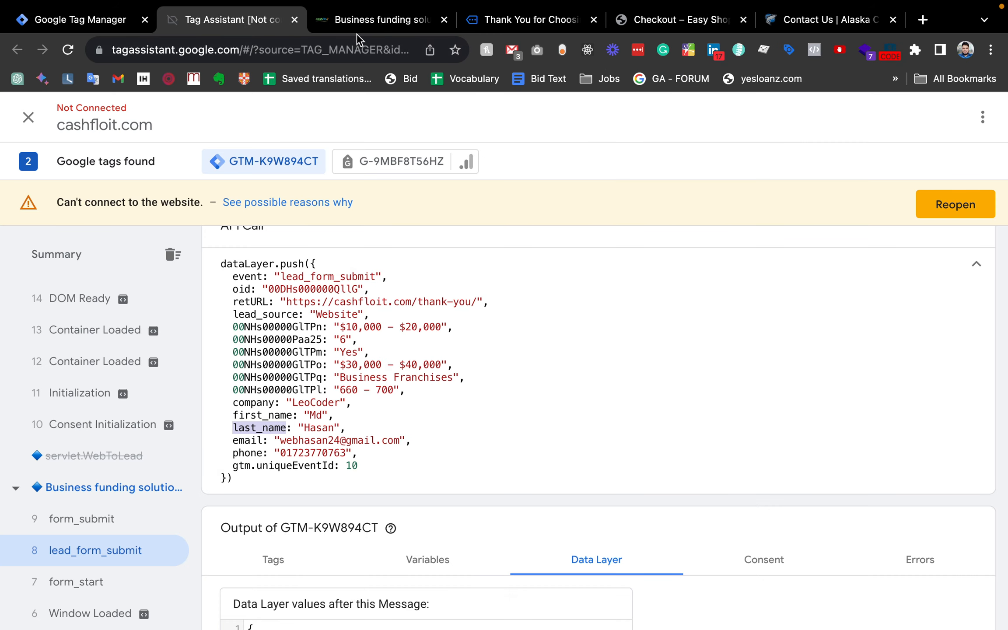
left_click_drag(322, 328, 244, 331)
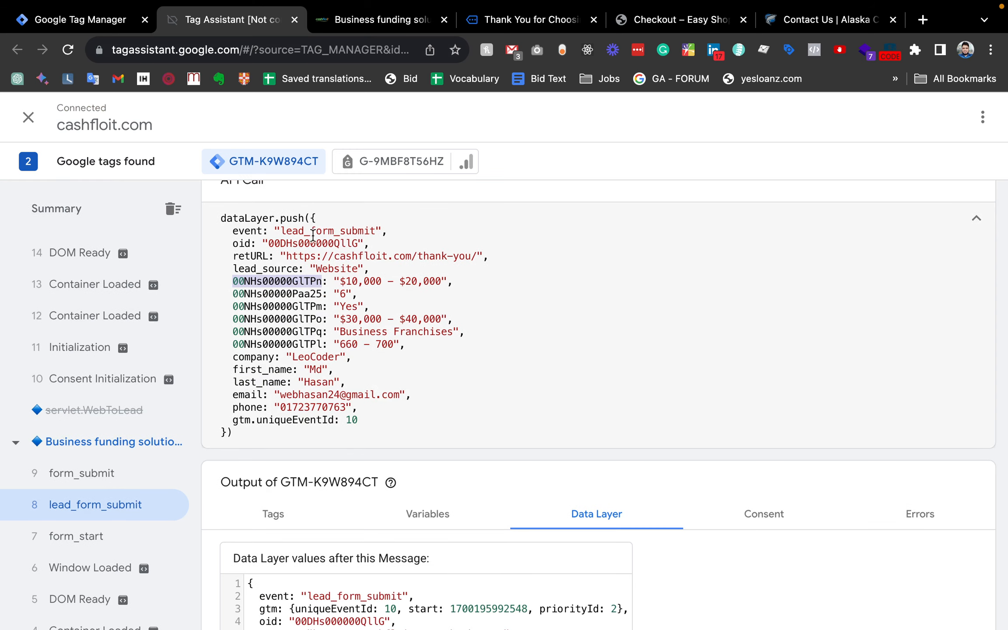
On the website, inspect the Funding Amount dropdown's HTML and check its name attribute
left_click(379, 20)
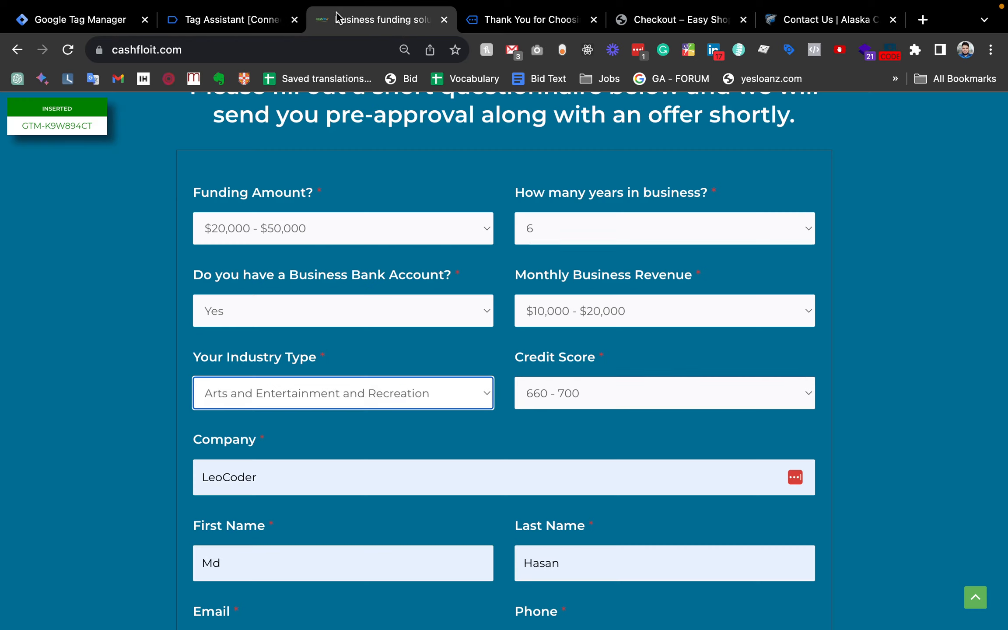
right_click(238, 221)
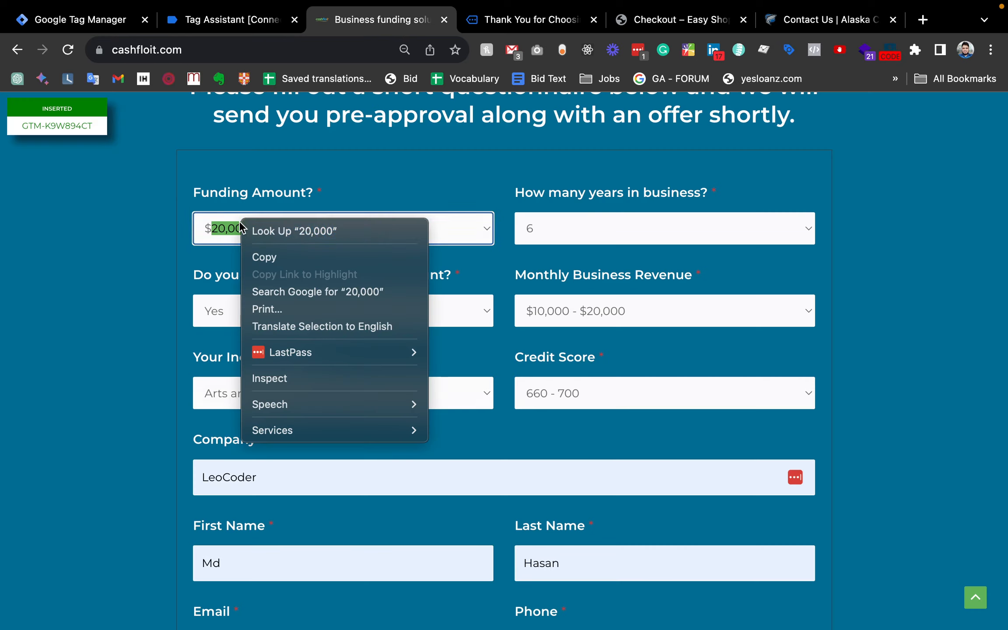
left_click(269, 379)
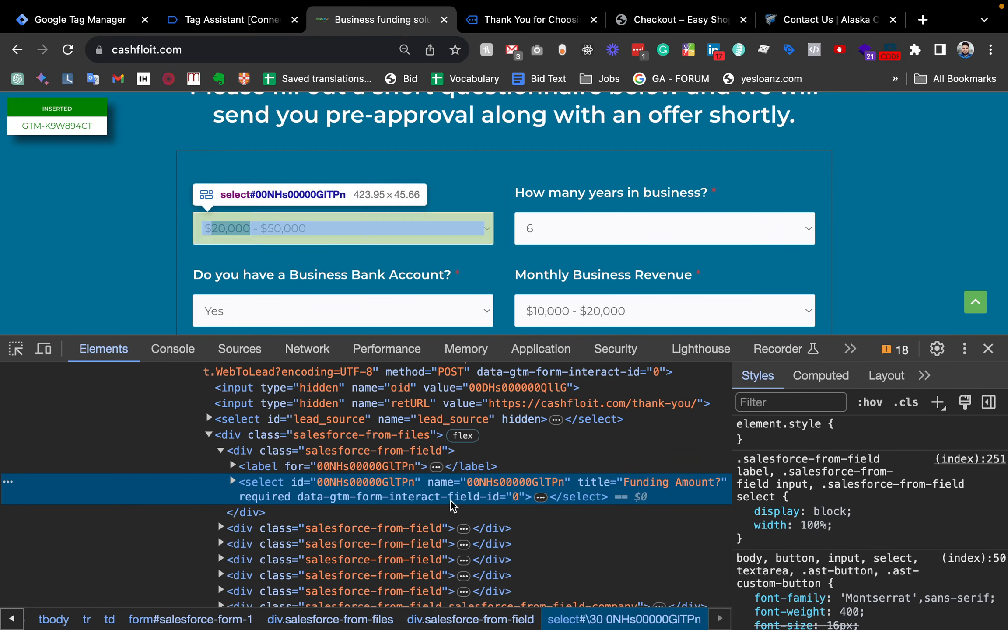
left_click(232, 481)
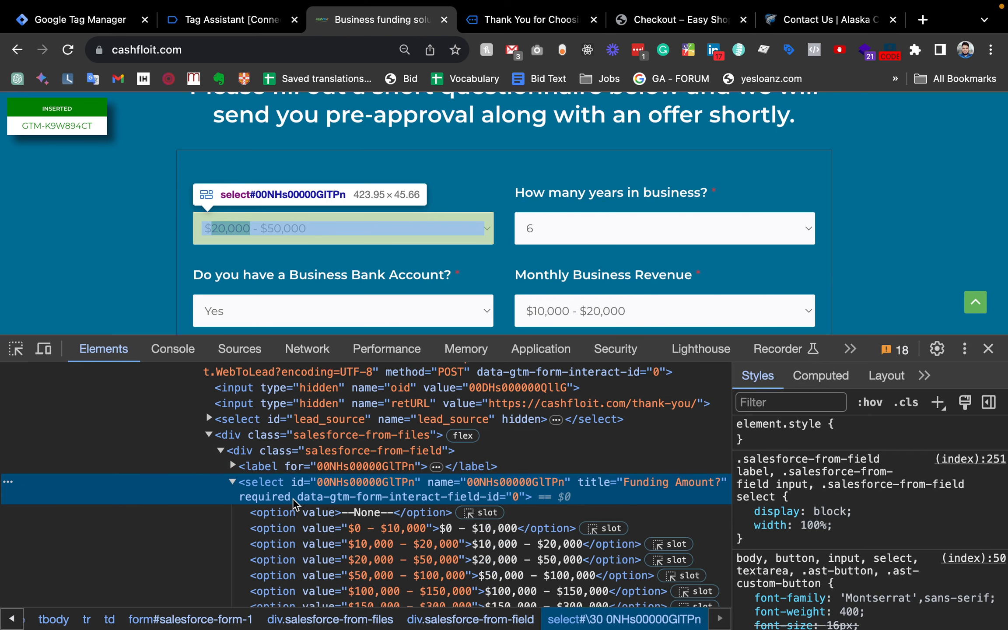
scroll(294, 502, "down", 1)
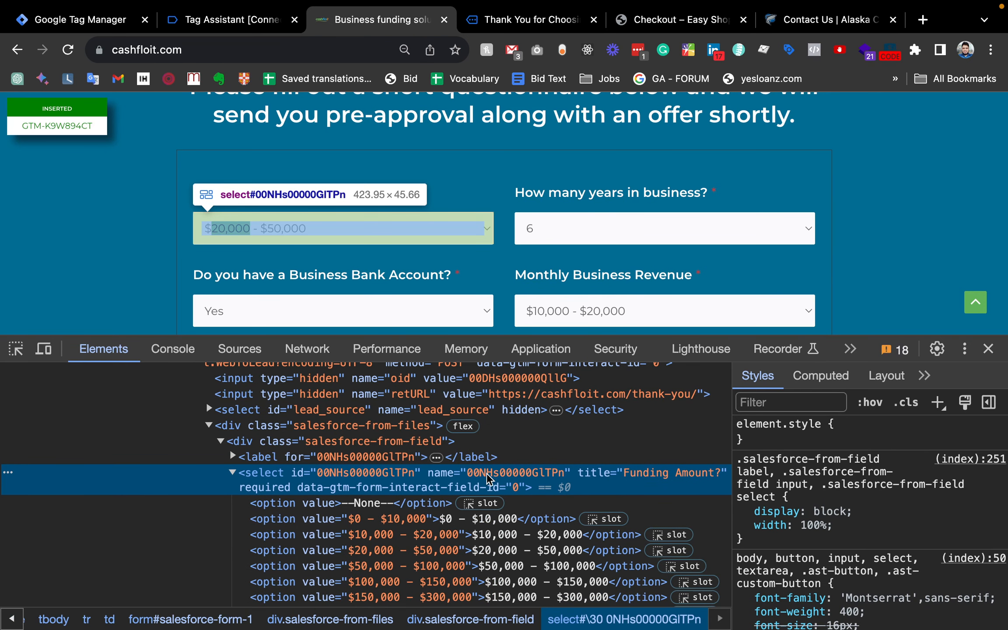
double_click(519, 474)
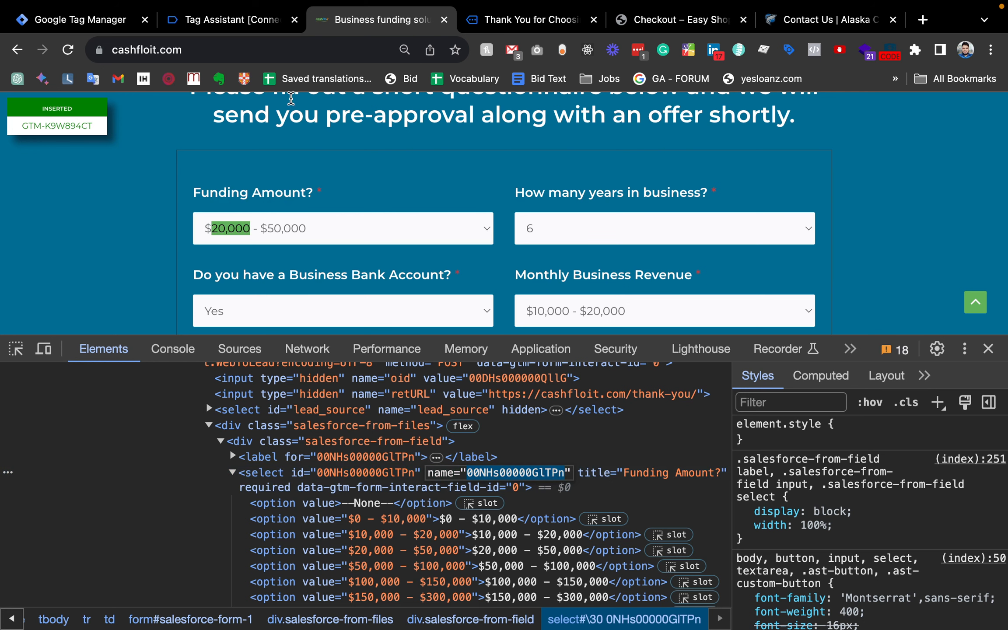
Copy the 00NHs00000GlTPn key from the lead_form_submit API call in Tag Assistant and return to Tag Manager
left_click(232, 19)
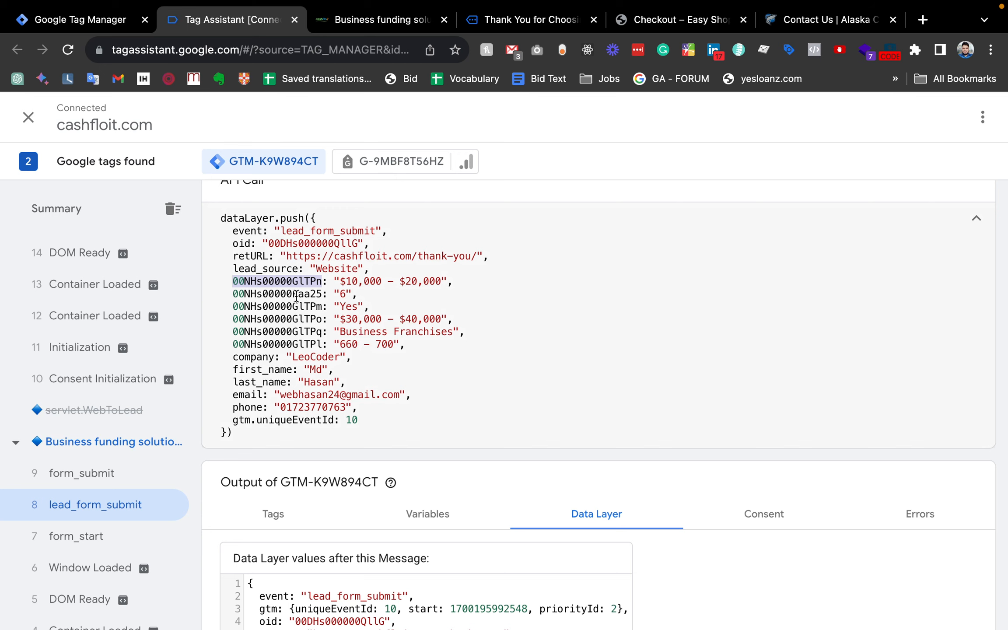
double_click(281, 280)
key("super+c")
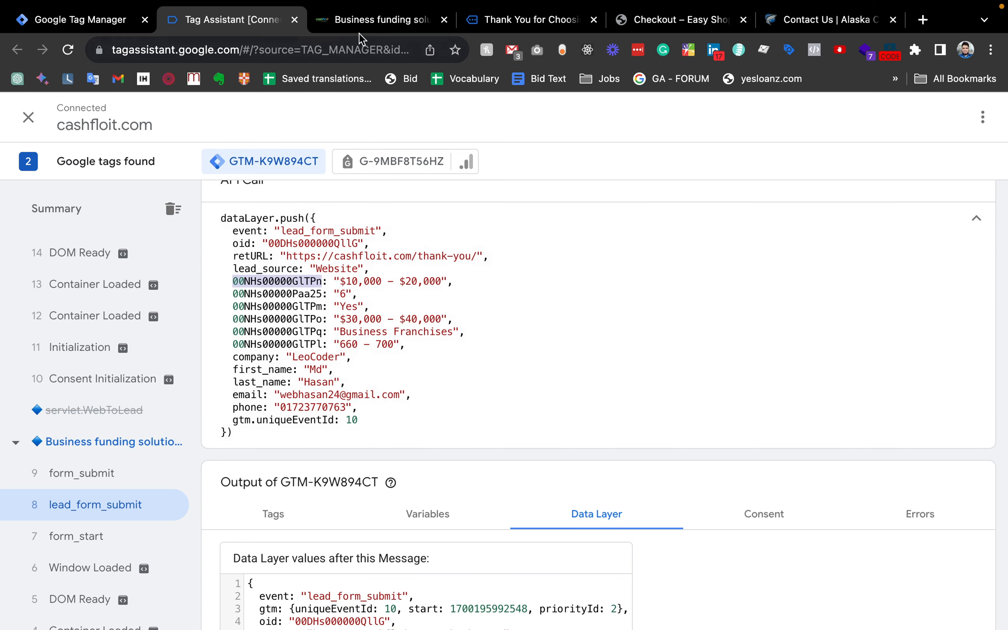
left_click(381, 19)
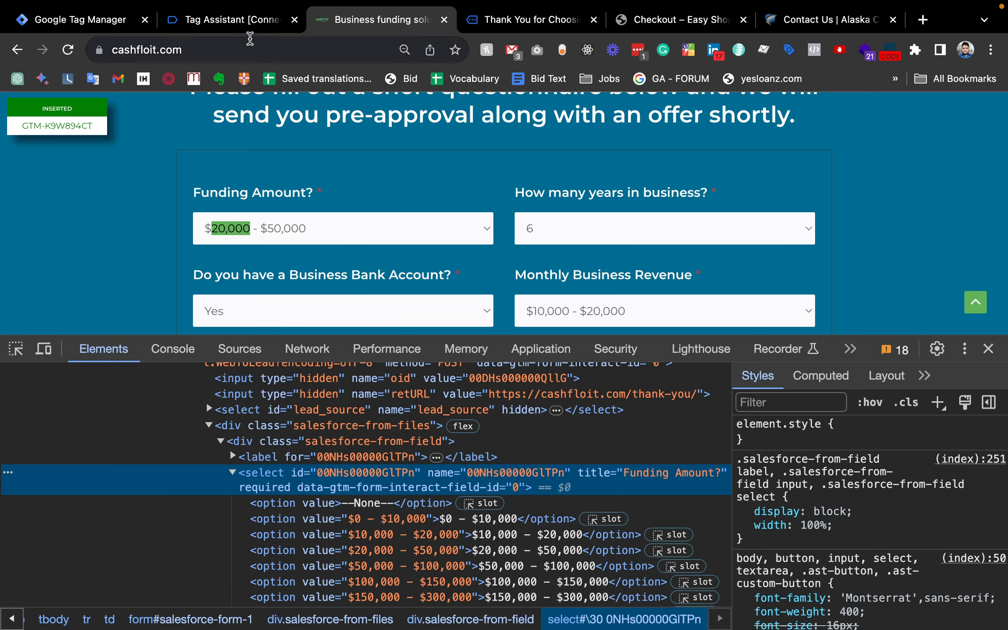
left_click(232, 20)
left_click(90, 19)
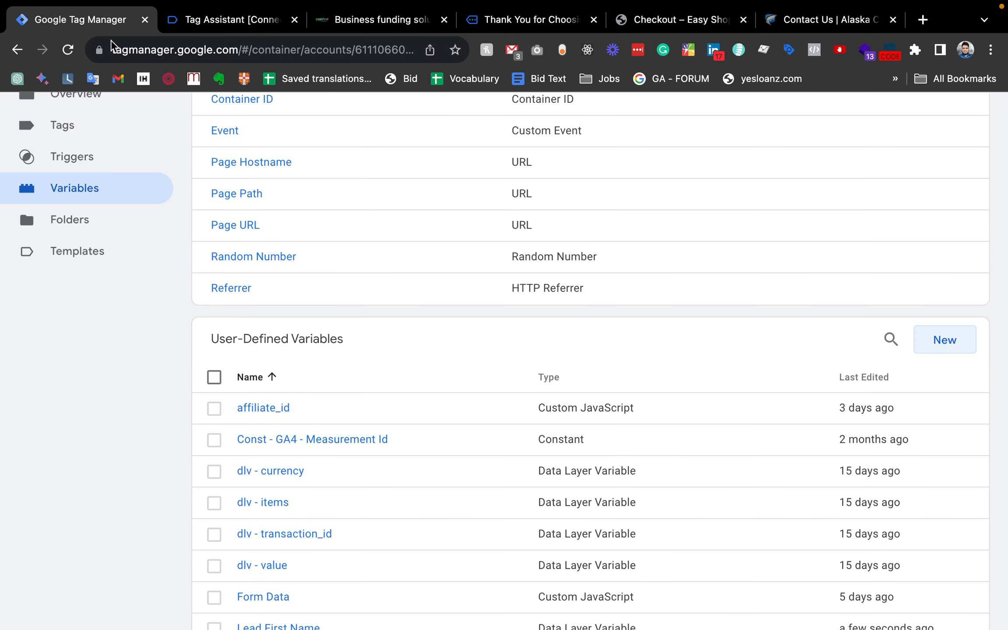
Start a new user-defined variable named Lead Fund Amount
scroll(292, 348, "down", 3)
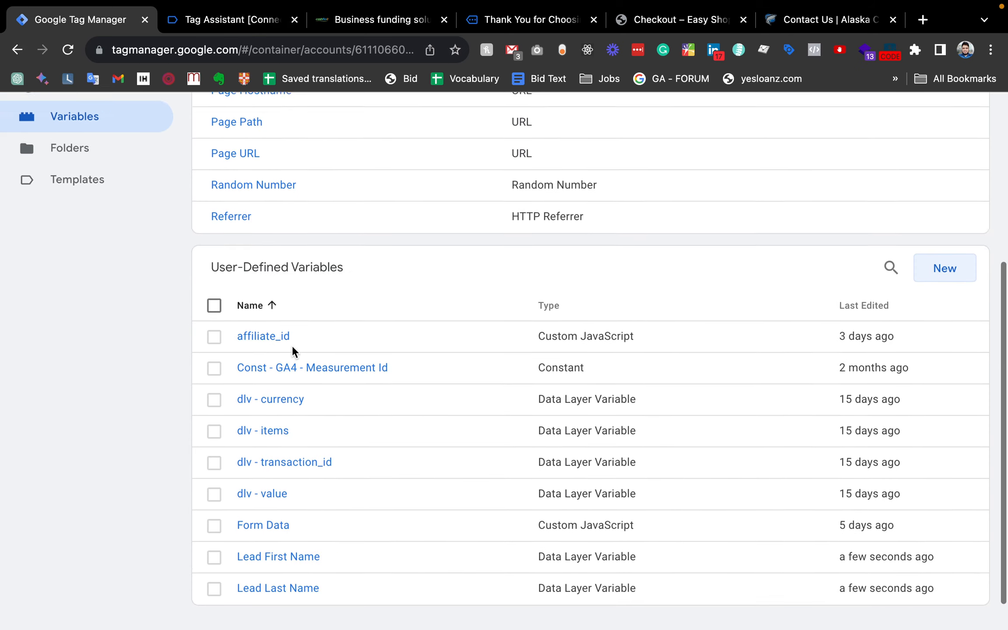
left_click(946, 230)
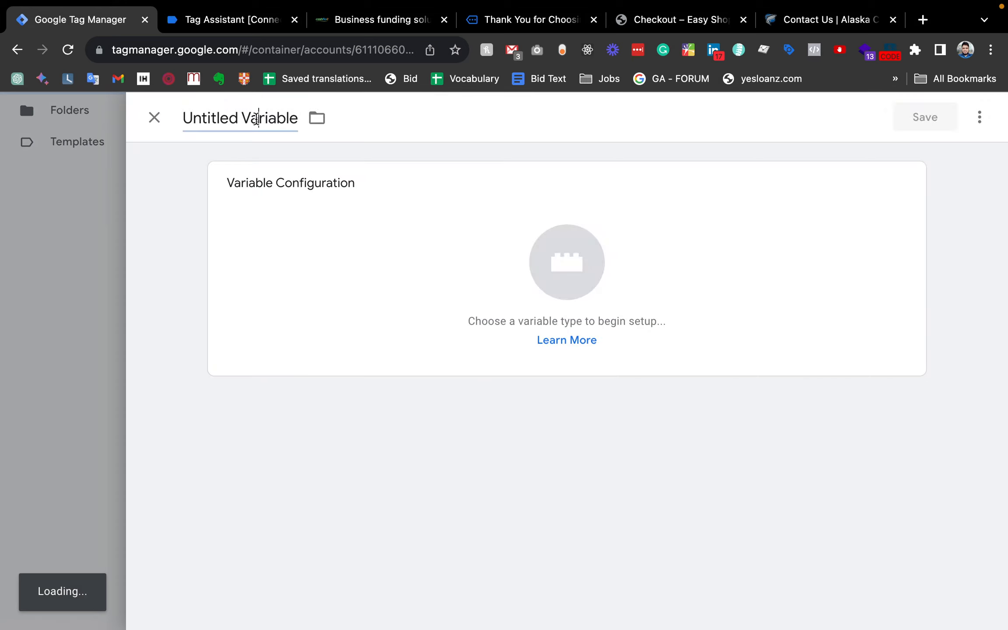
left_click(258, 118)
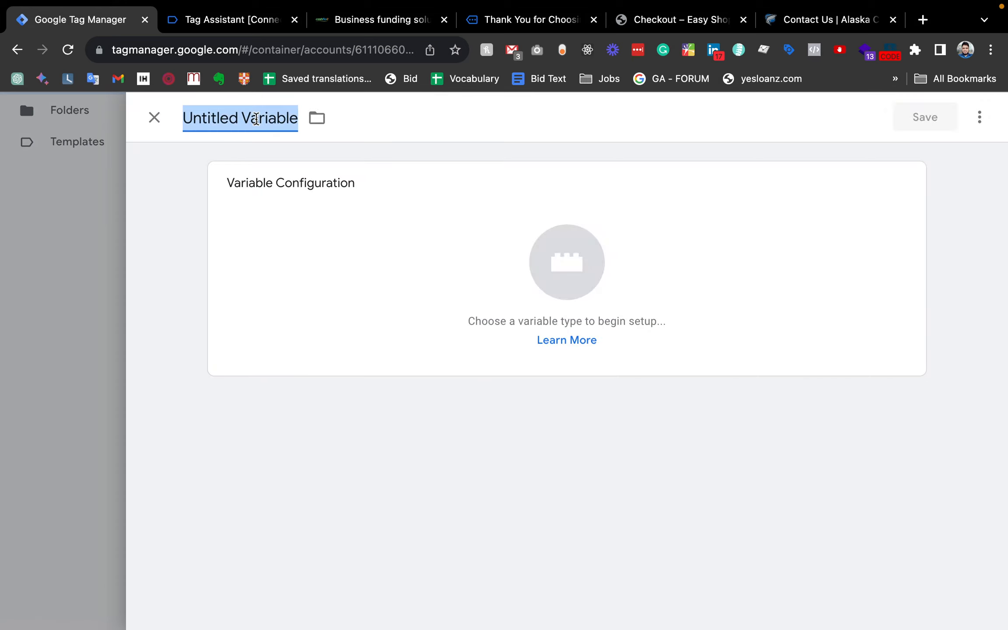
type("Founding ")
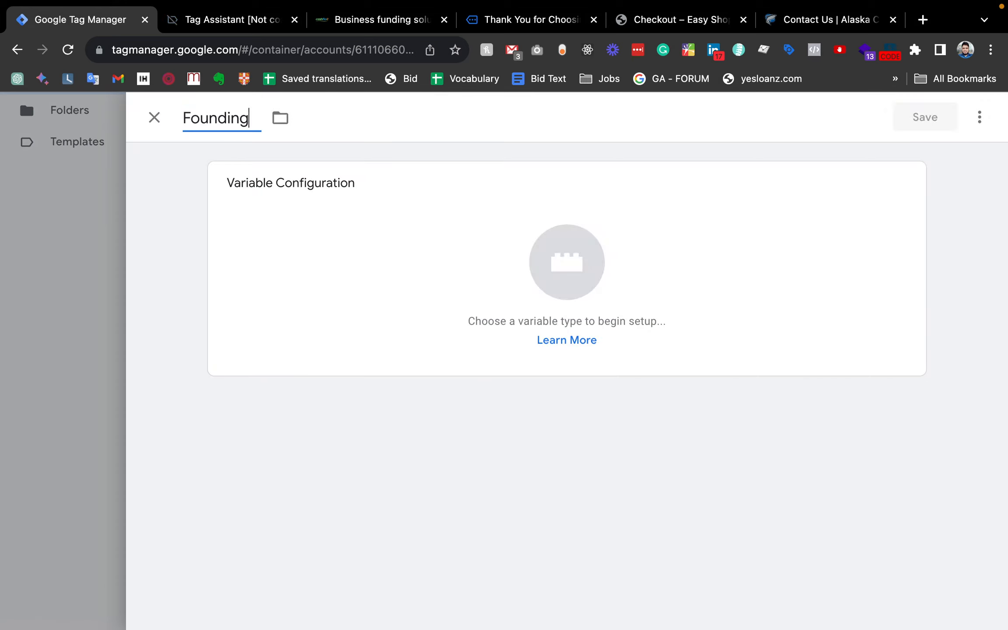
type("A")
key("super+a")
key("BackSpace")
type("Lead Fund An")
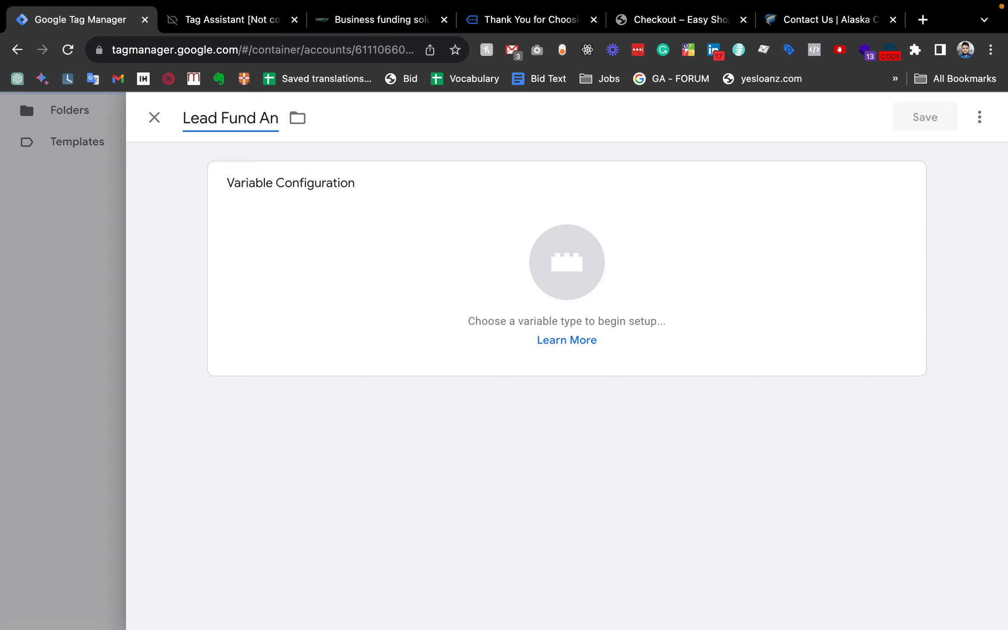
key("BackSpace")
key("BackSpace")
type("Amount")
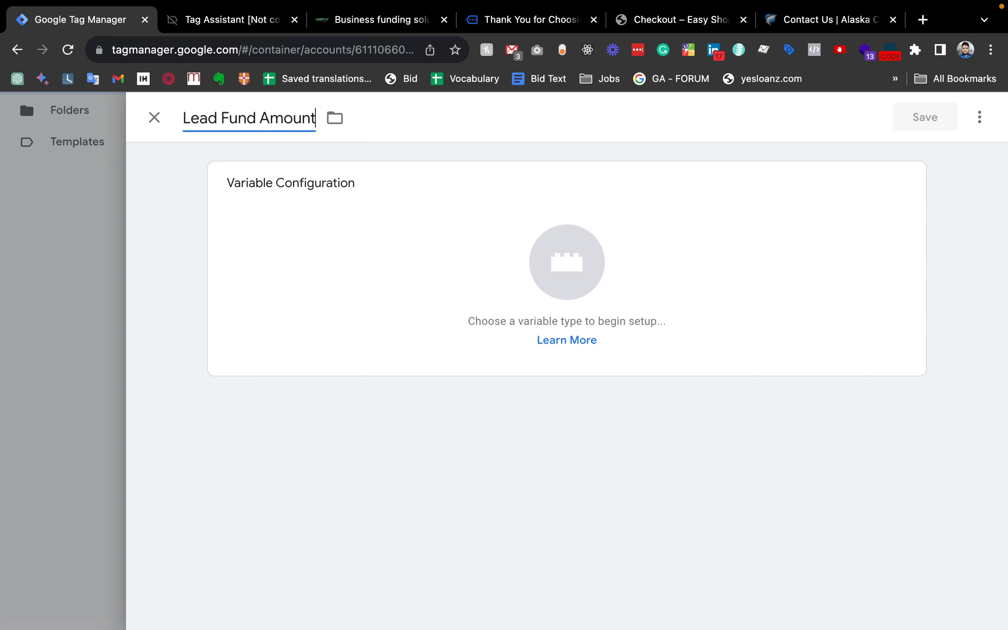
Configure Lead Fund Amount as a Data Layer Variable with the data layer name 00NHs00000GlTPn and save it
left_click(558, 256)
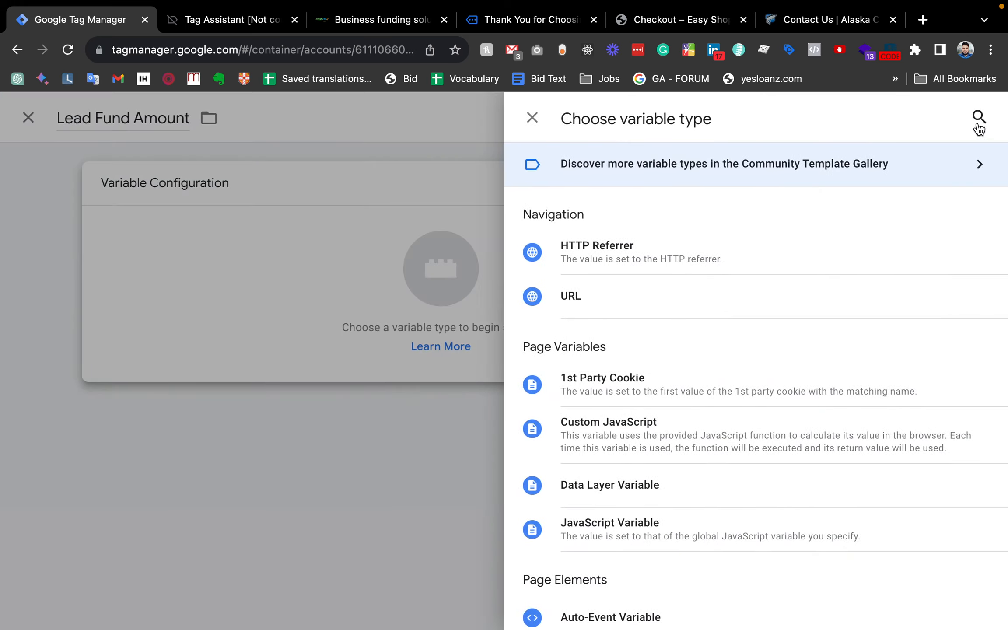
left_click(979, 118)
type("dag")
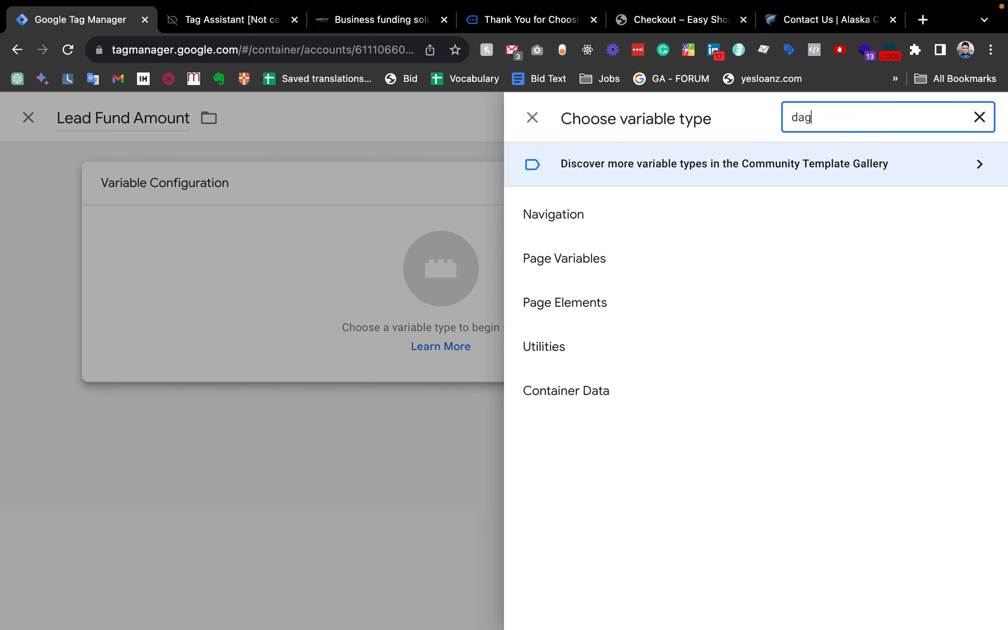
key("BackSpace")
key("BackSpace")
type("at")
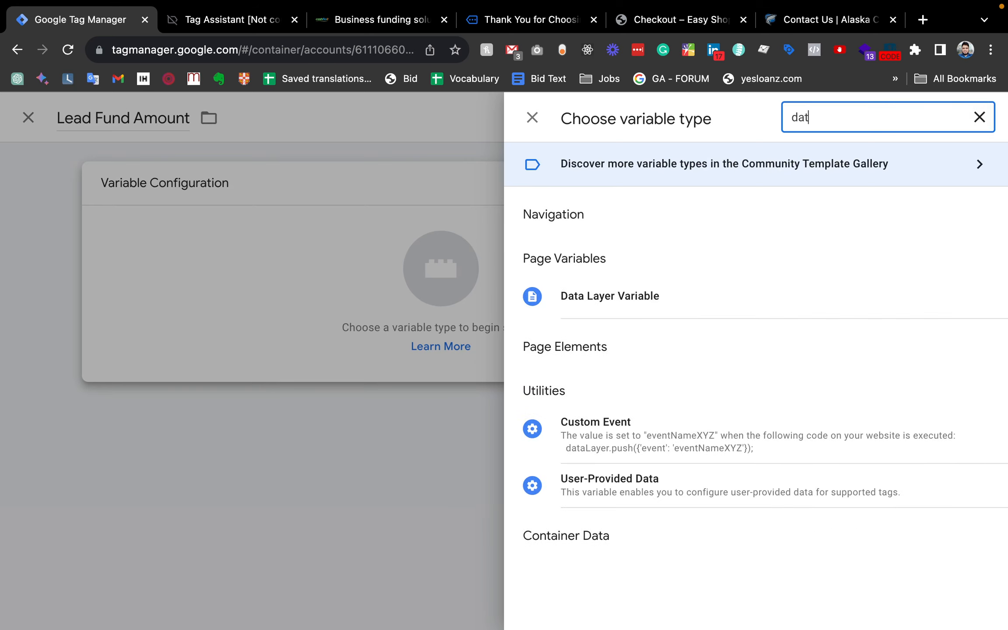
left_click(634, 302)
left_click(321, 340)
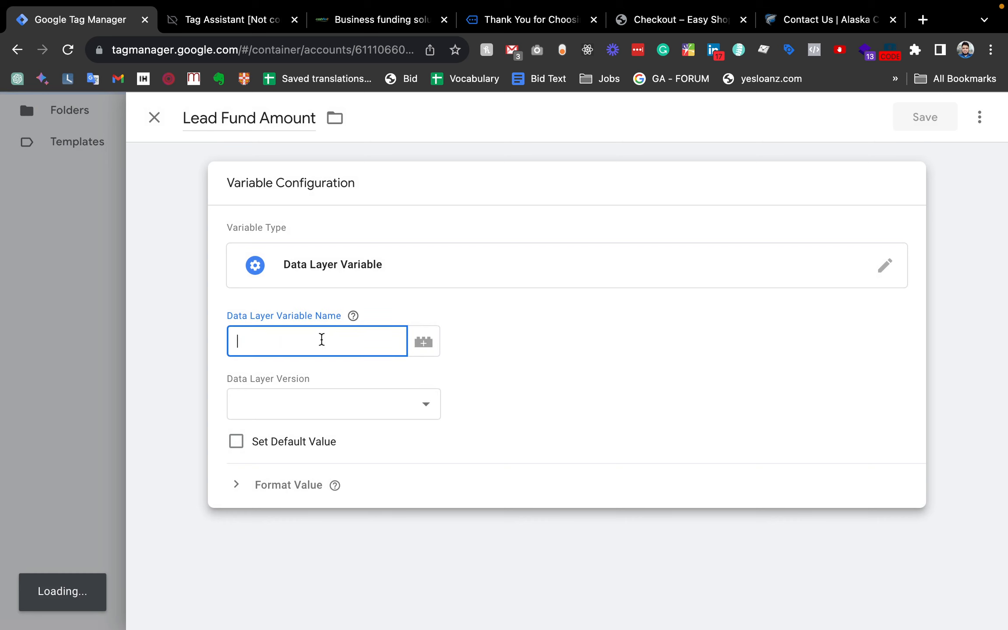
key("super+v")
left_click(925, 116)
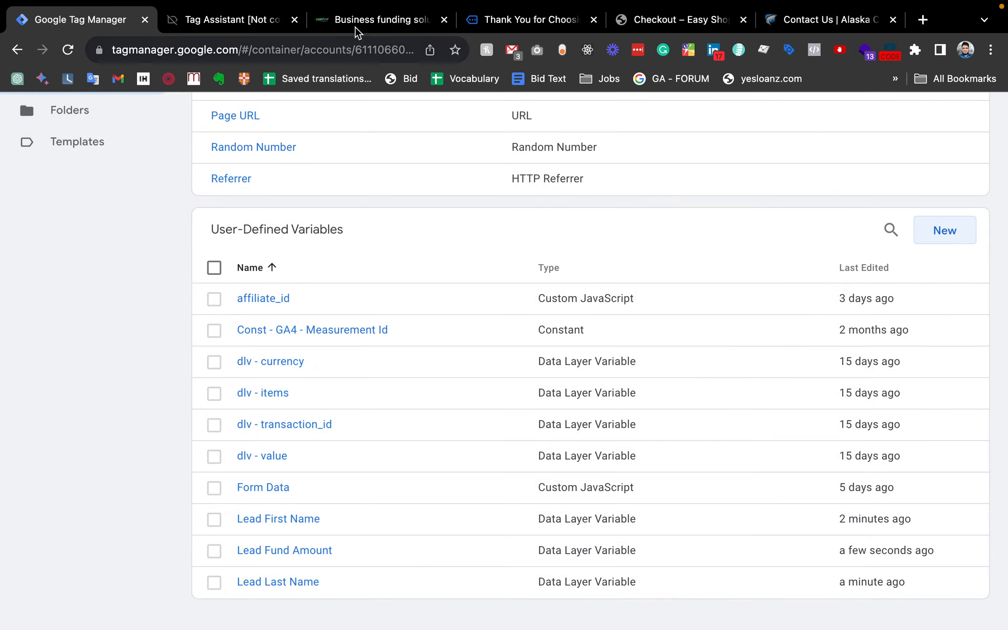
Check the website form's Credit Score field, copy the 00NHs00000GlTPl key from Tag Assistant's lead_form_submit call, and return to Tag Manager
left_click(356, 24)
scroll(484, 226, "down", 3)
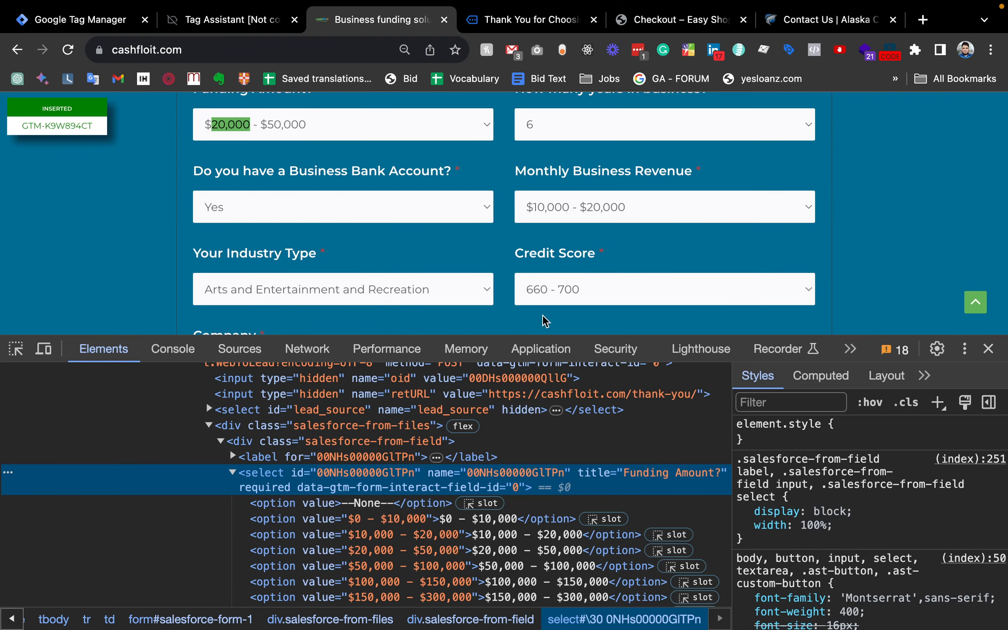
left_click(217, 20)
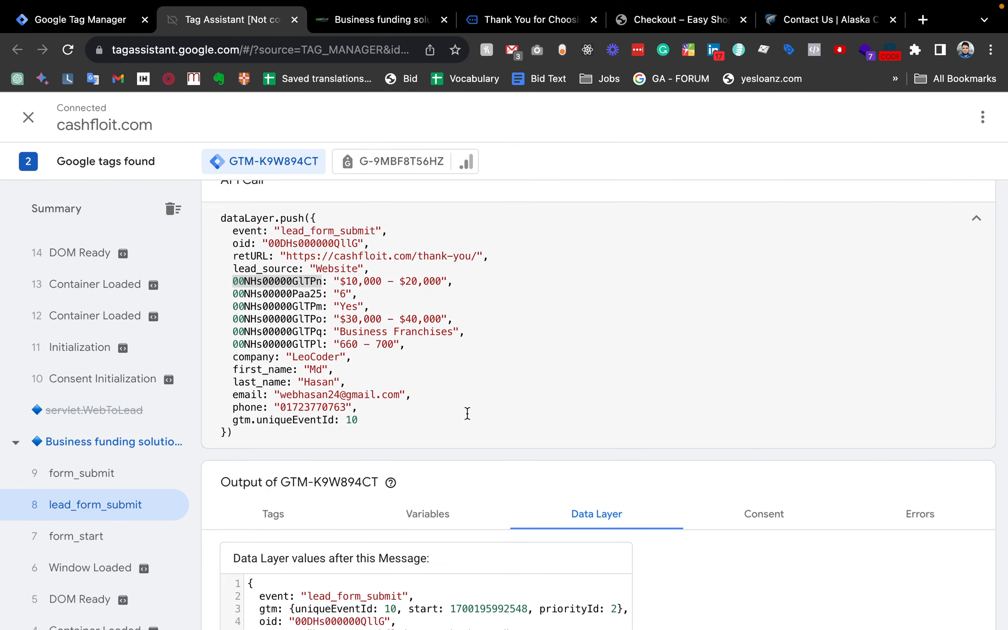
double_click(284, 345)
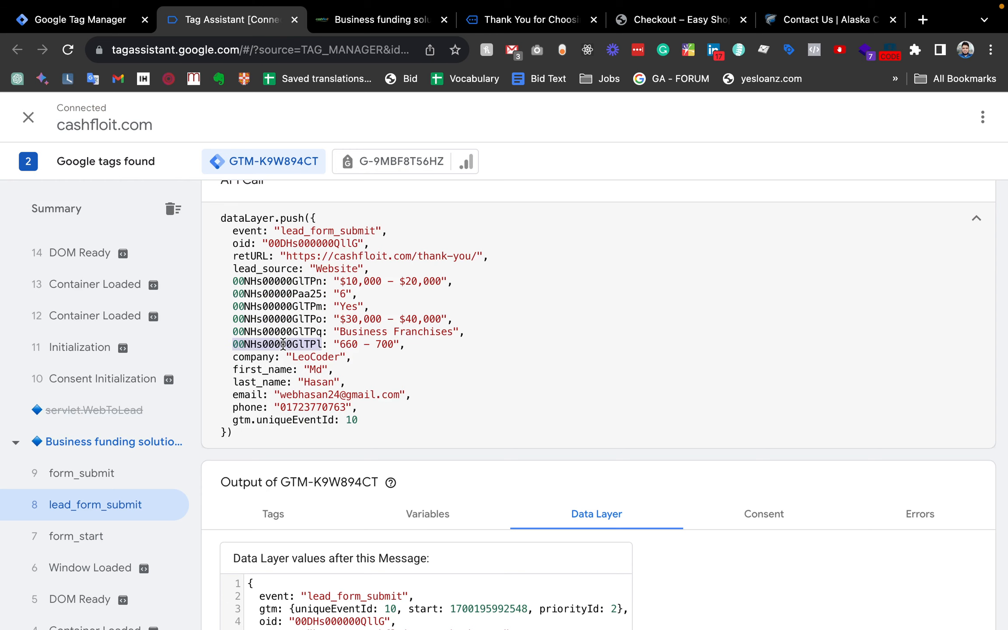
left_click(81, 19)
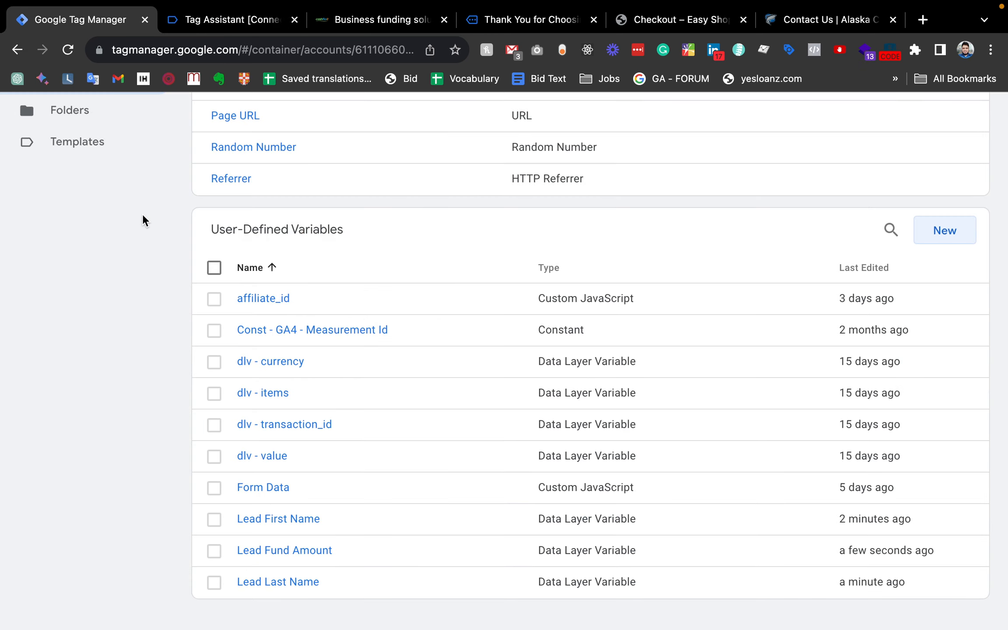
Start a new user-defined variable named Lead Credit Scrore
left_click(967, 229)
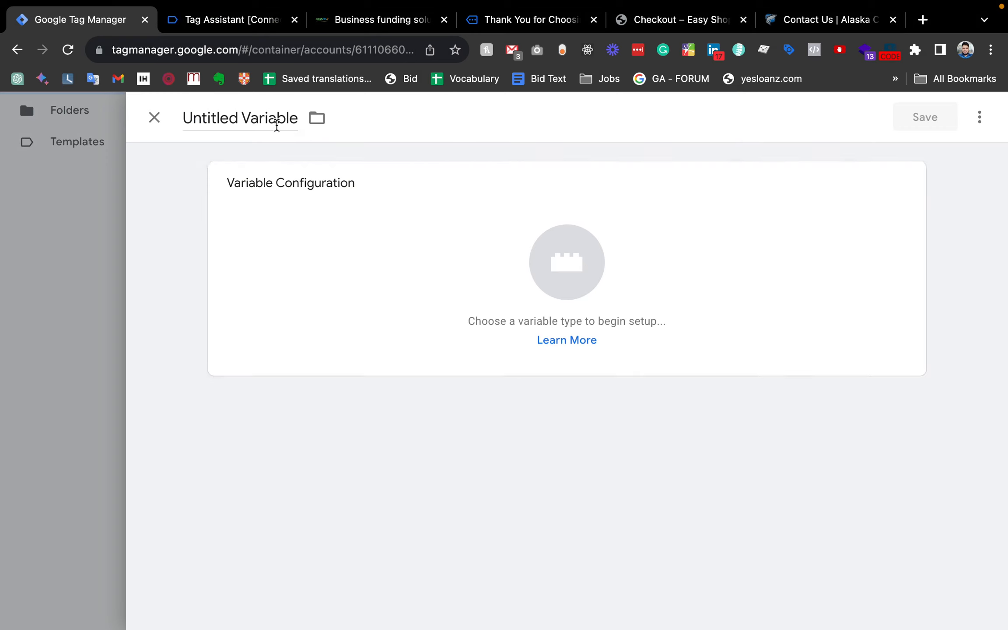
left_click(274, 124)
type("L")
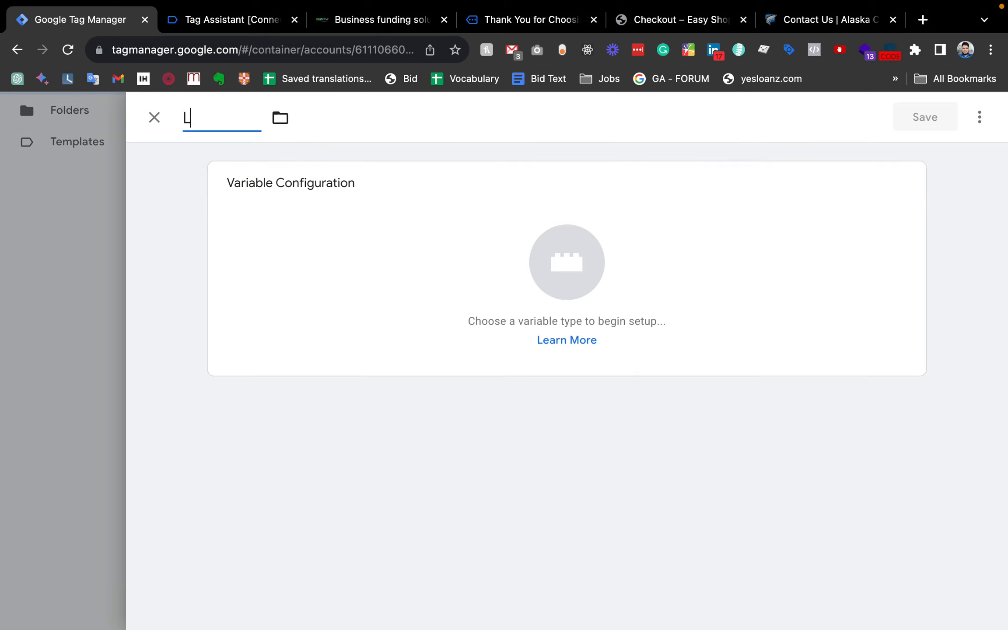
type("ead Credit Scrore")
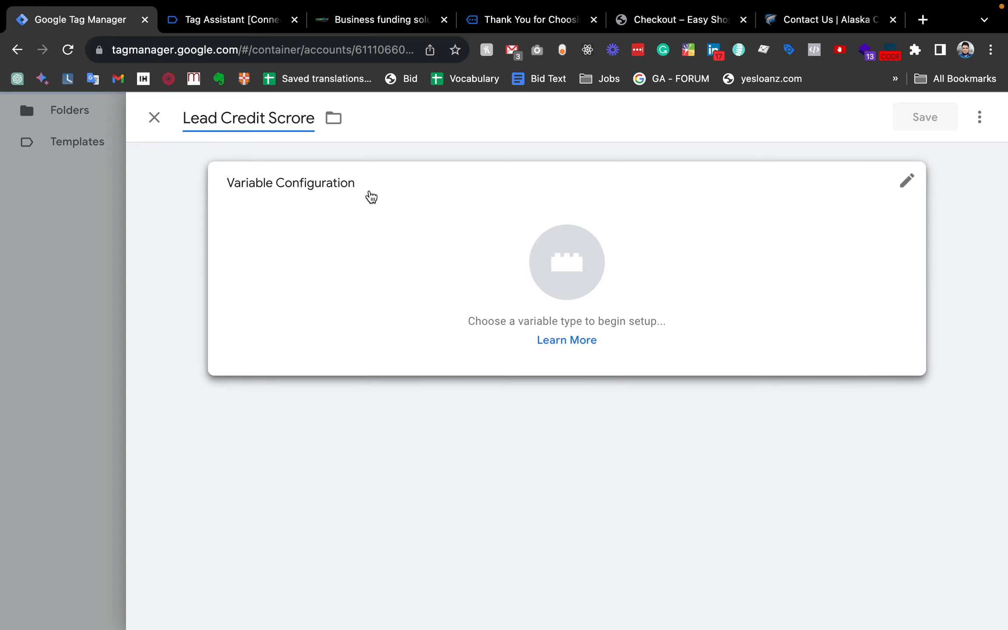
Configure the credit score variable as a Data Layer Variable with the data layer name 00NHs00000GlTPl and save it
left_click(590, 284)
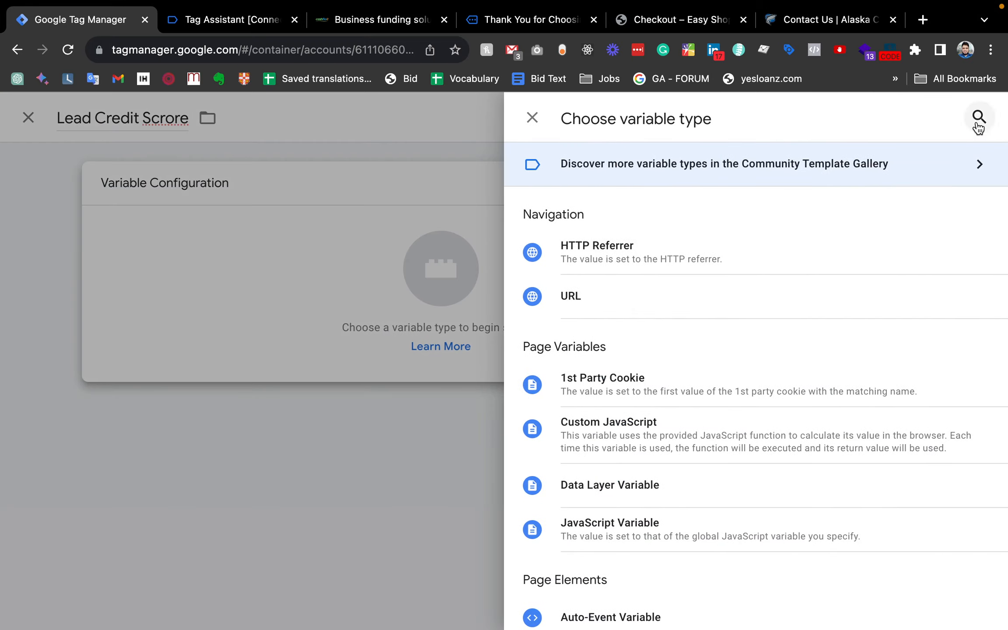
left_click(979, 116)
type("data")
left_click(695, 294)
left_click(342, 345)
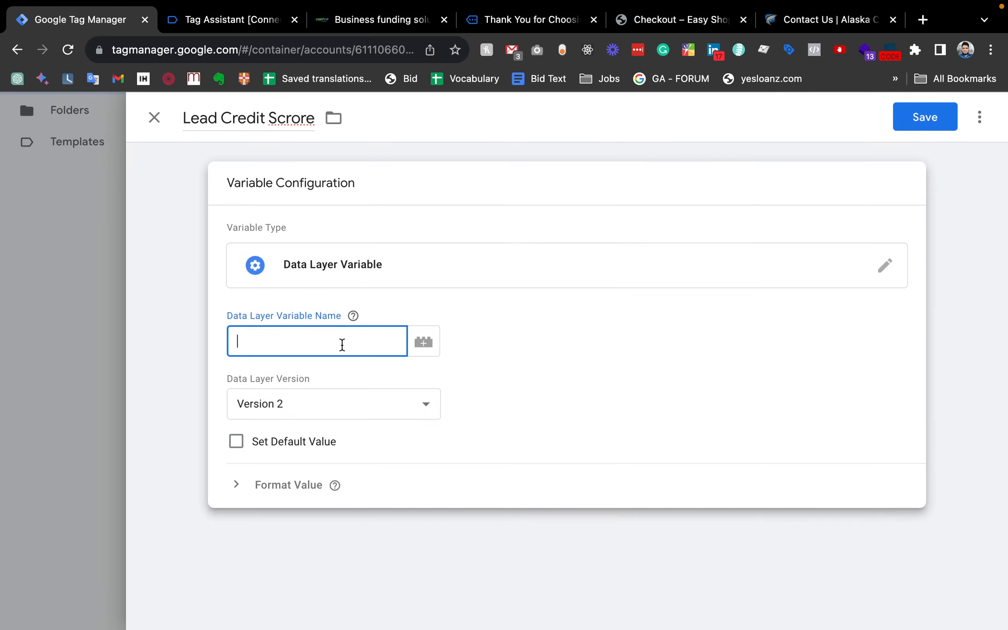
type("00NHs00000GlTPI")
left_click(918, 122)
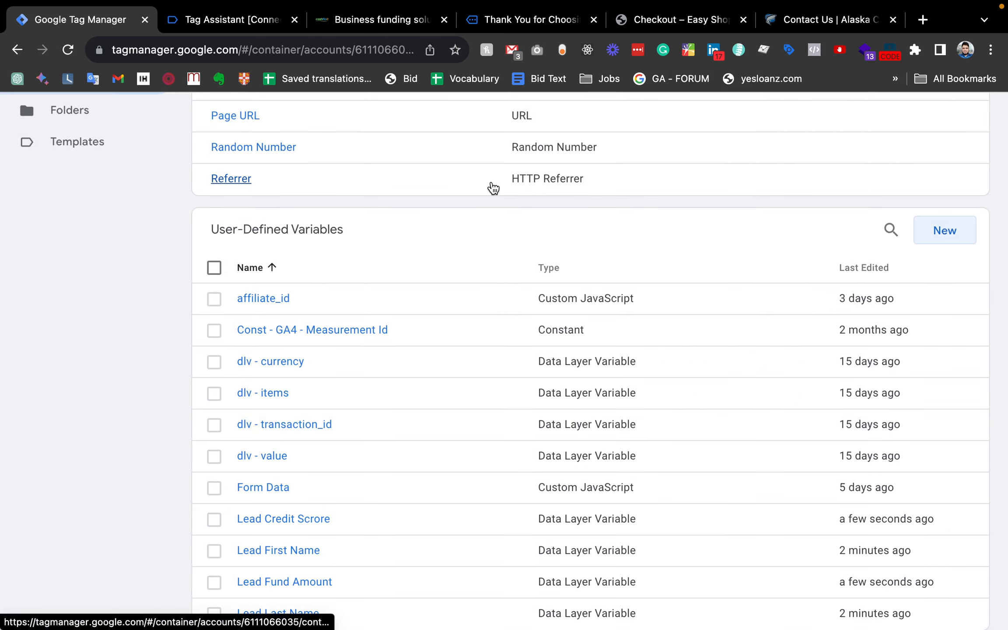
Rename the misspelled credit score variable to Lead Credit Score and save it
scroll(400, 289, "down", 2)
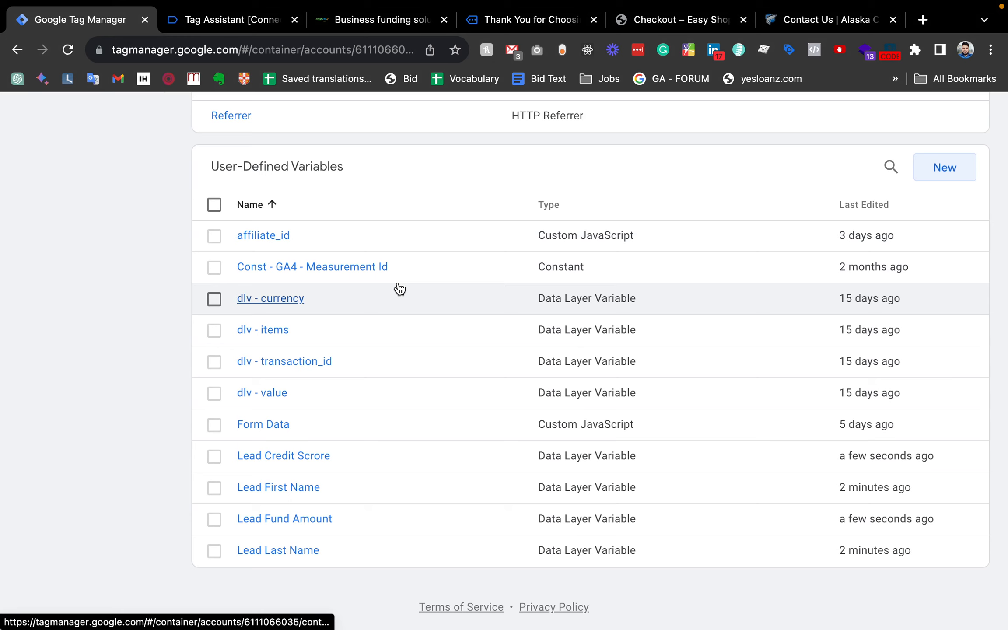
scroll(311, 508, "up", 1)
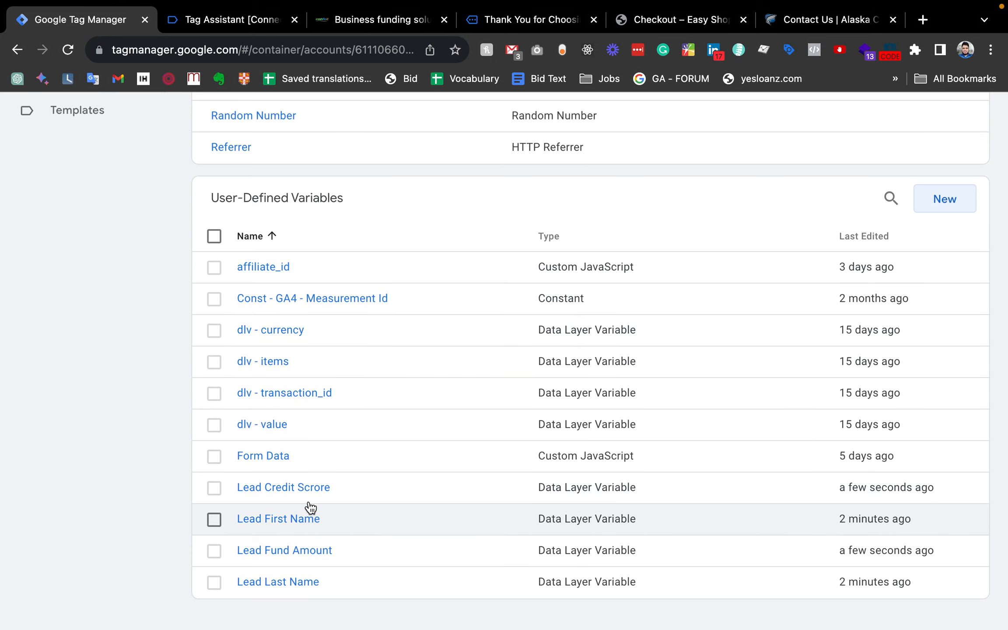
scroll(311, 507, "up", 3)
scroll(310, 507, "down", 4)
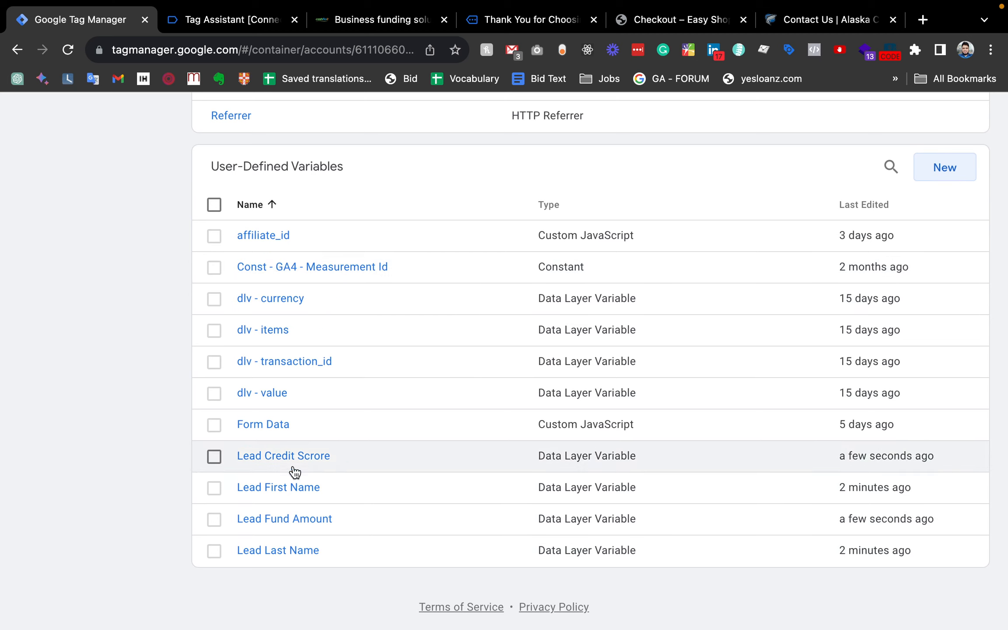
left_click(294, 458)
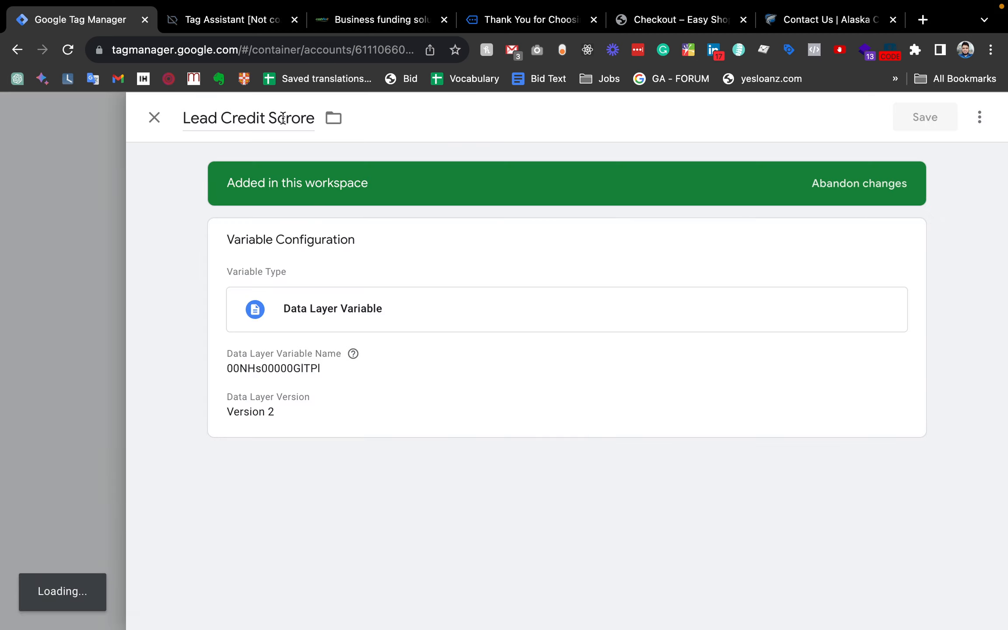
double_click(283, 118)
type("Sc")
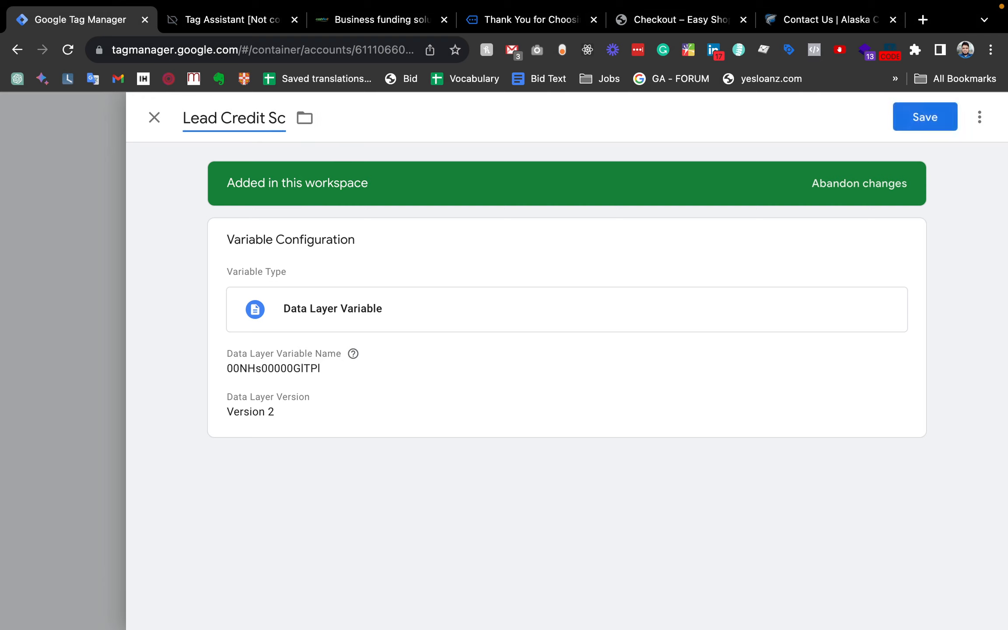
type("ore")
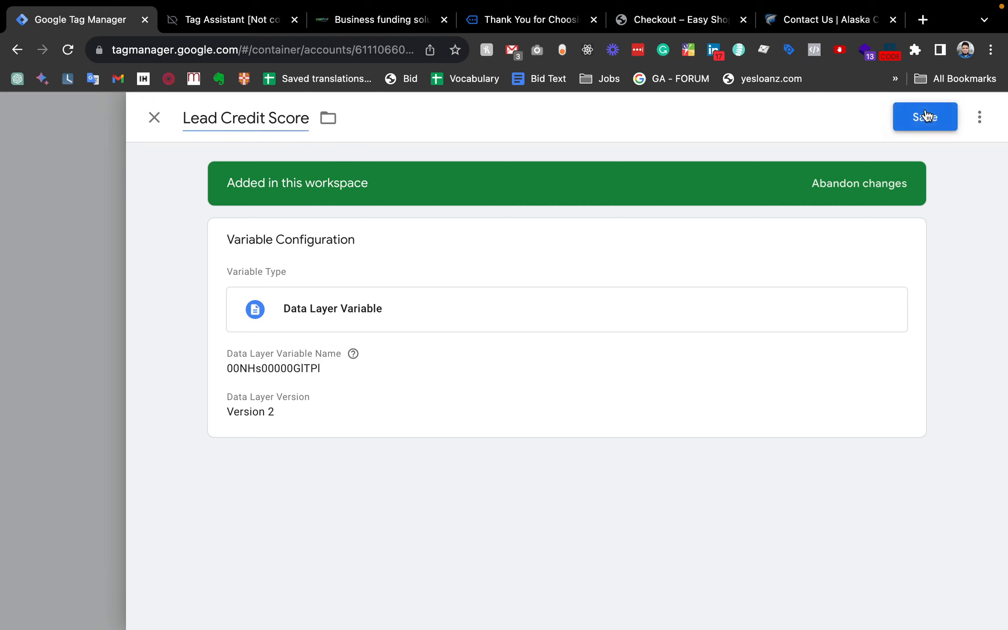
left_click(925, 116)
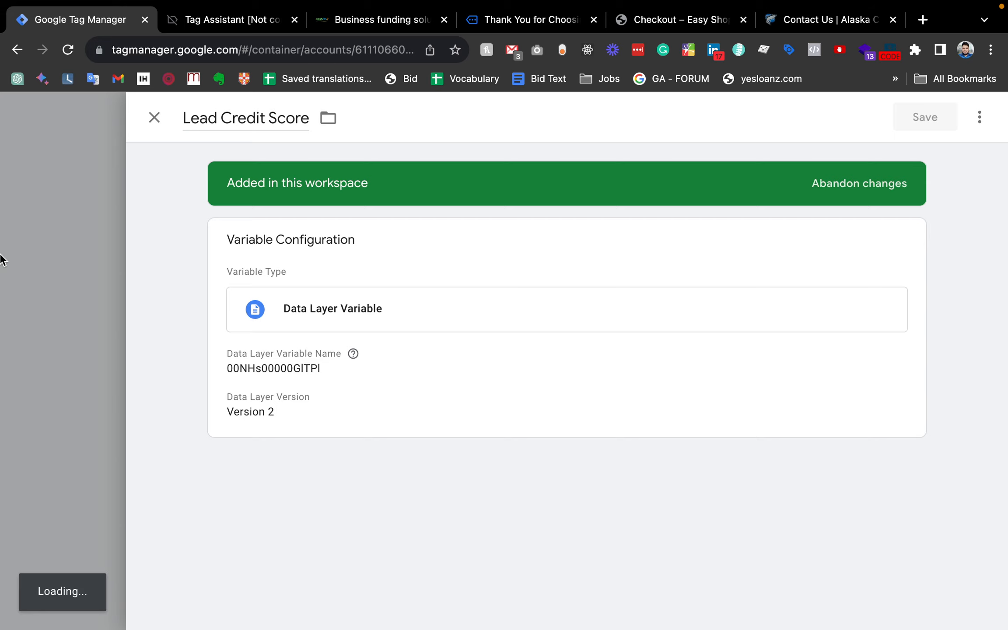
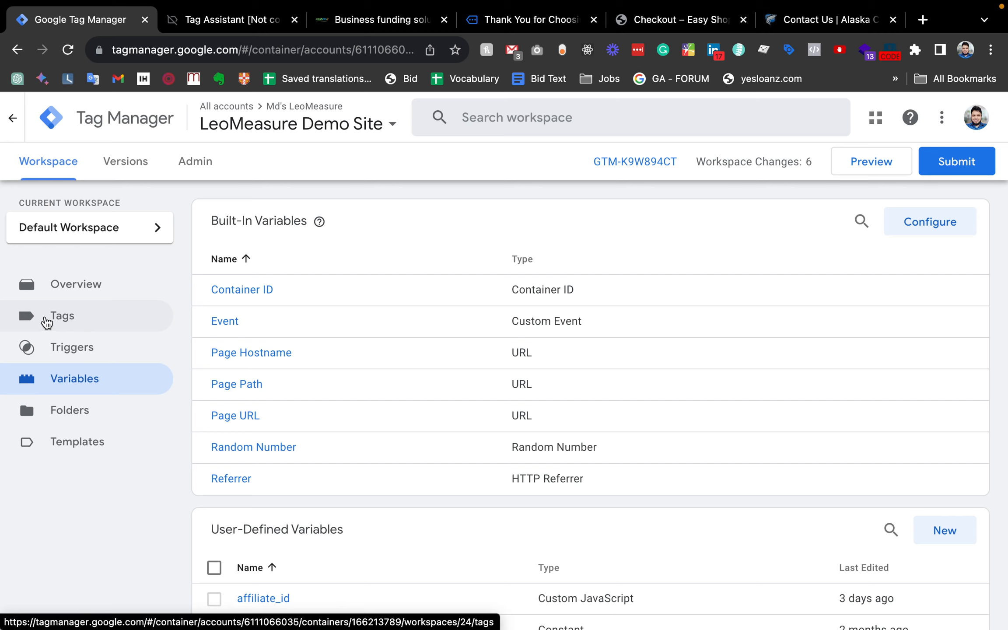
Start a new tag in the workspace and name it GA4 - lead-form-submit
left_click(70, 320)
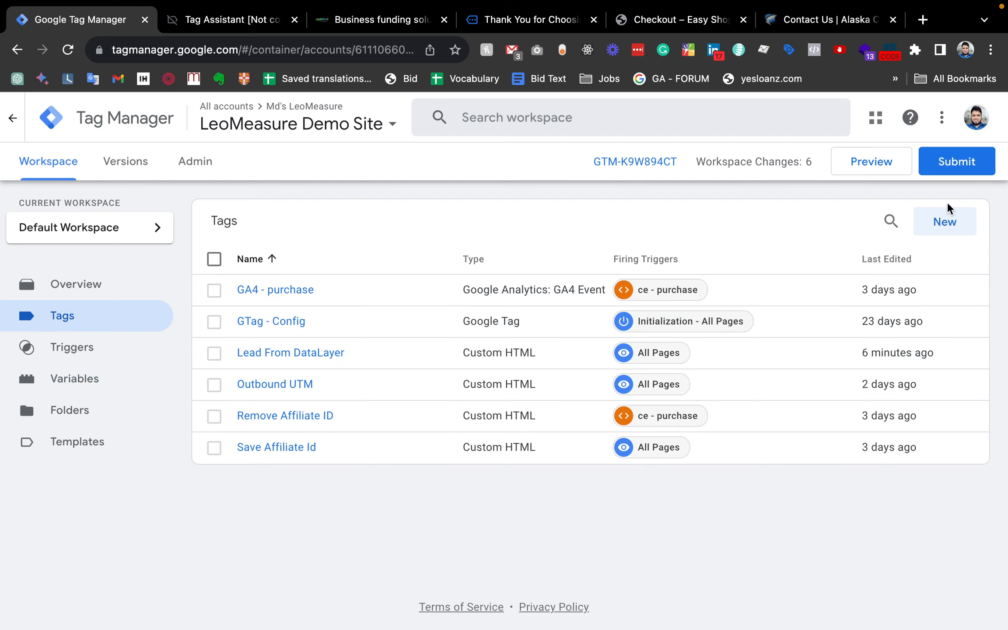
left_click(946, 220)
double_click(229, 116)
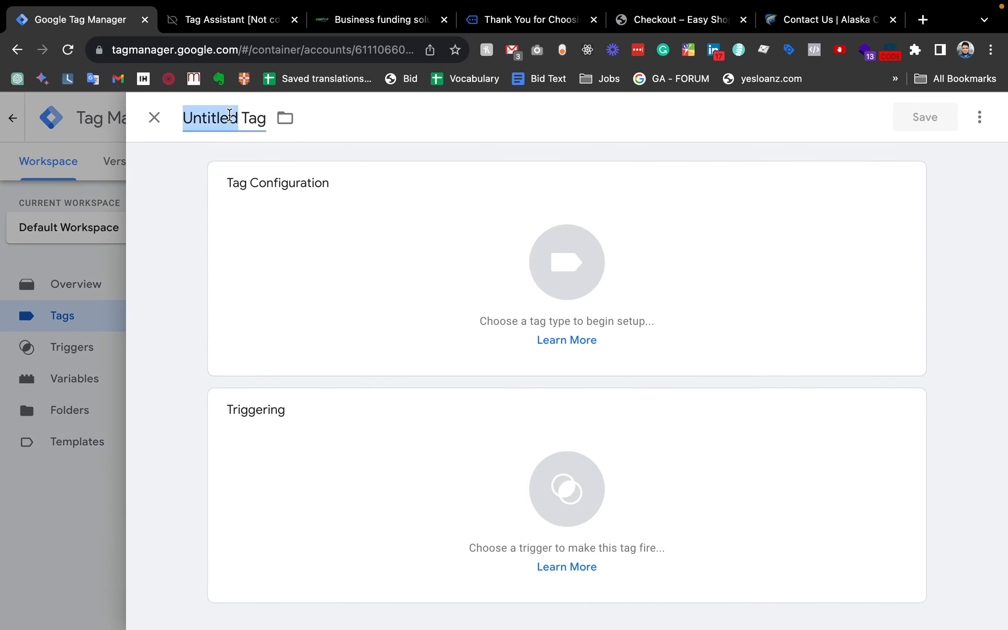
triple_click(229, 115)
type("GA")
key("Caps_Lock")
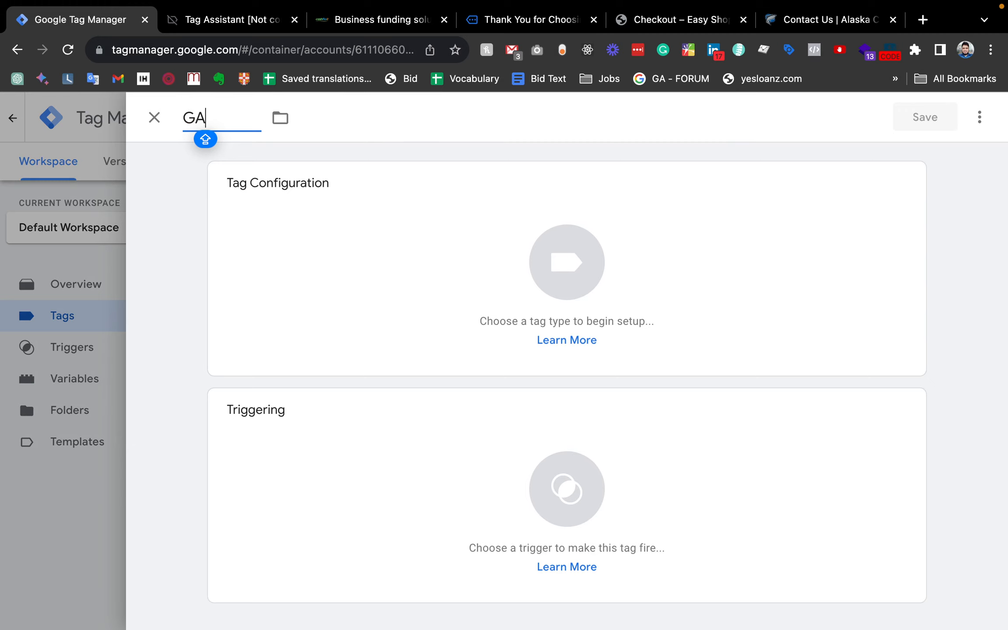
type("4 - le")
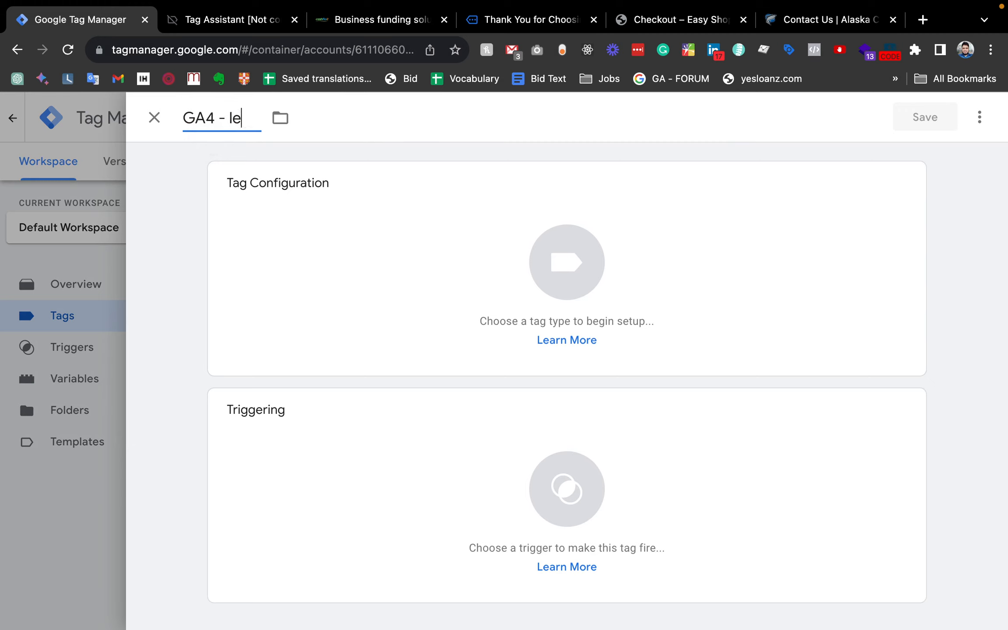
type("ad-form")
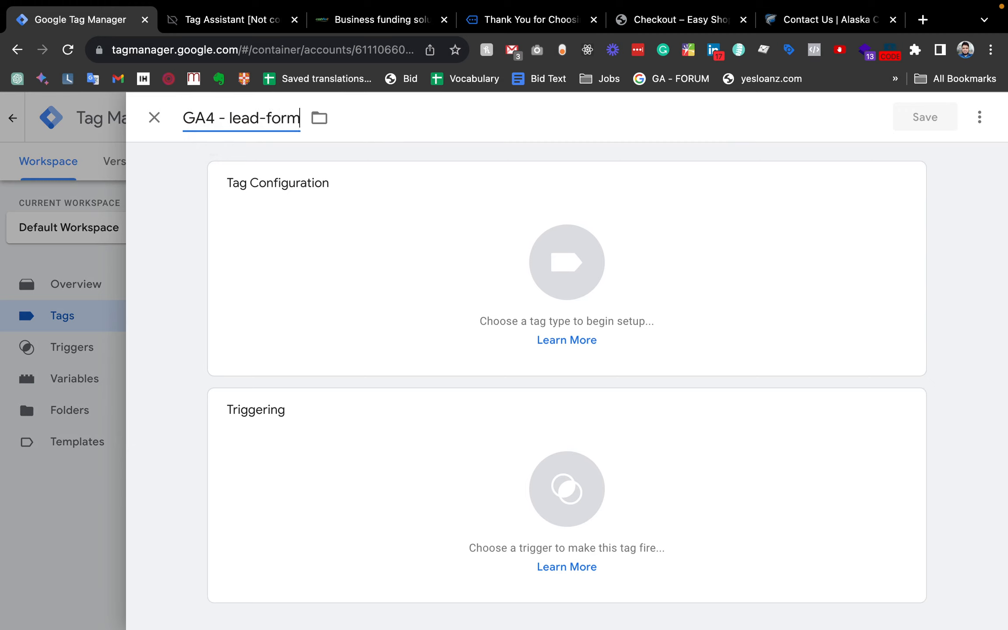
type("-submit")
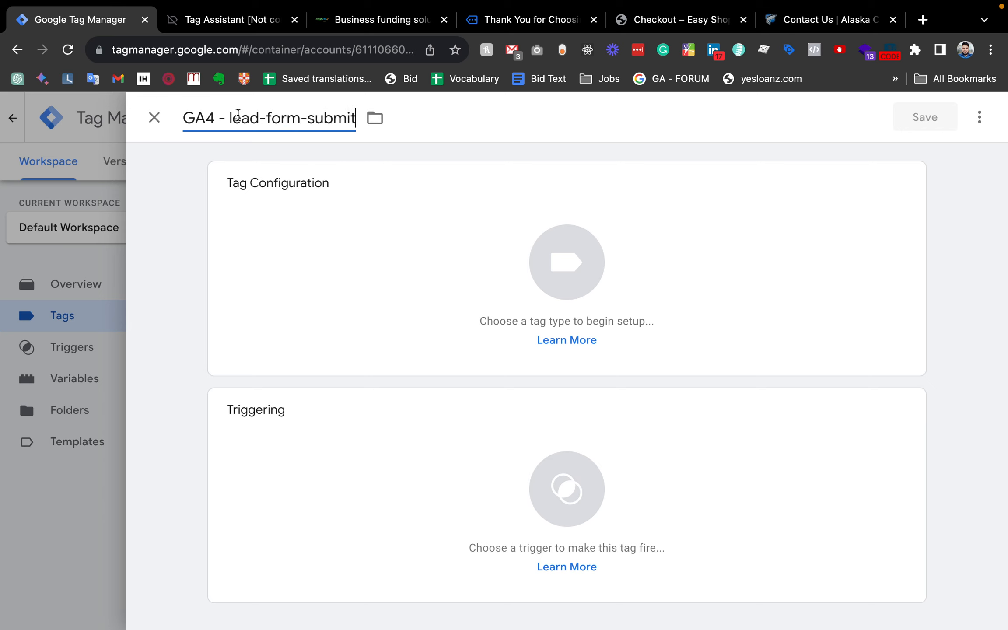
Set the new tag's type to Google Analytics: GA4 Event
left_click(574, 265)
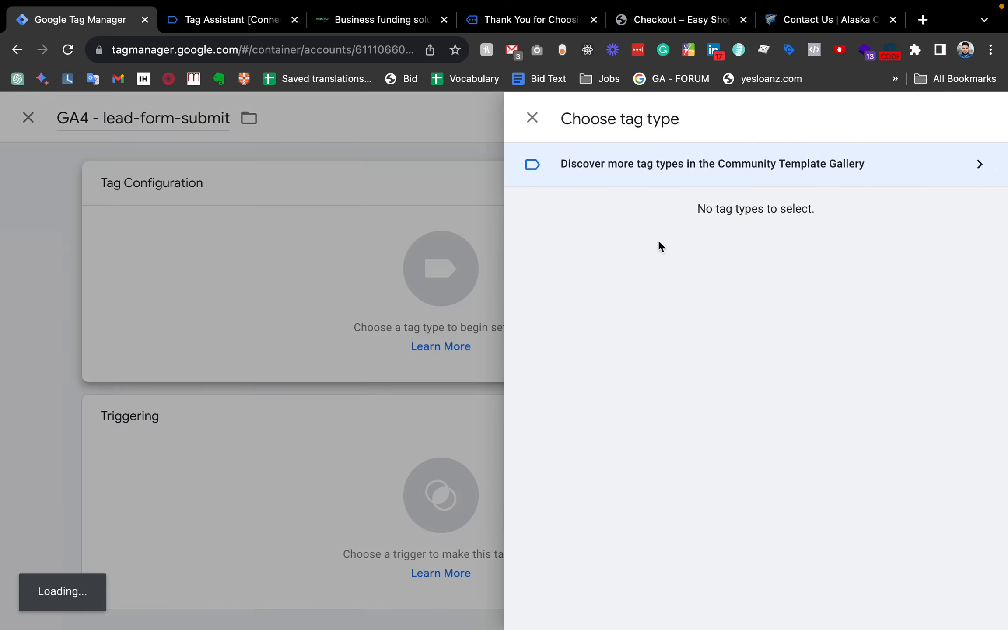
scroll(601, 513, "down", 3)
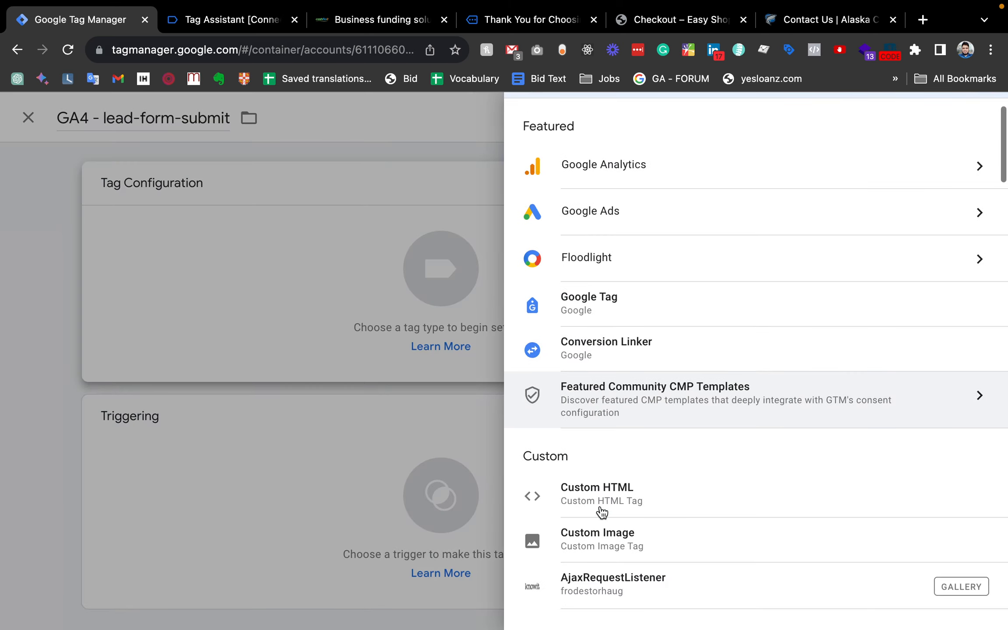
scroll(601, 513, "up", 2)
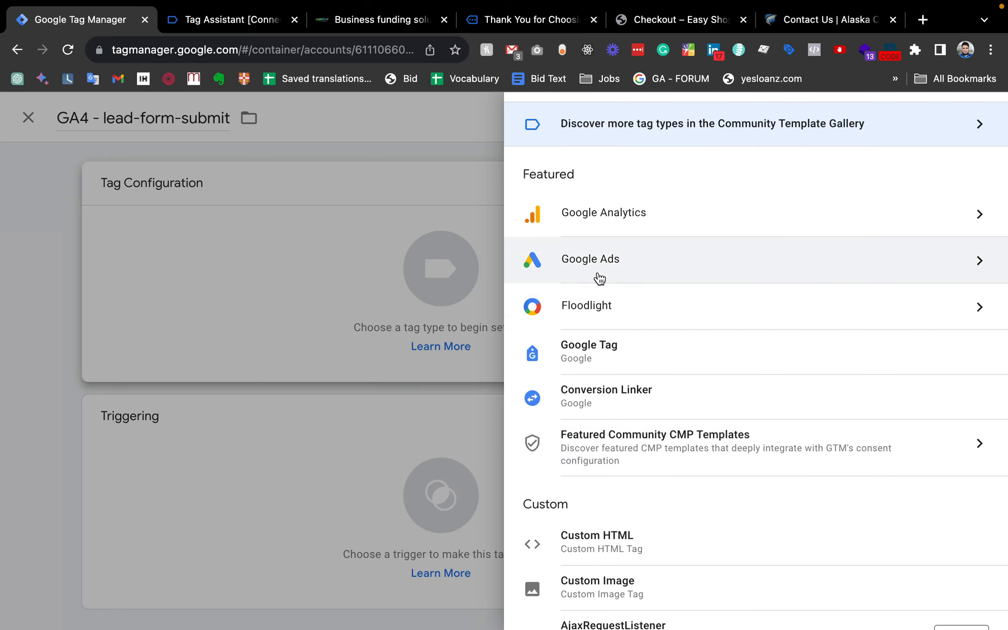
left_click(596, 210)
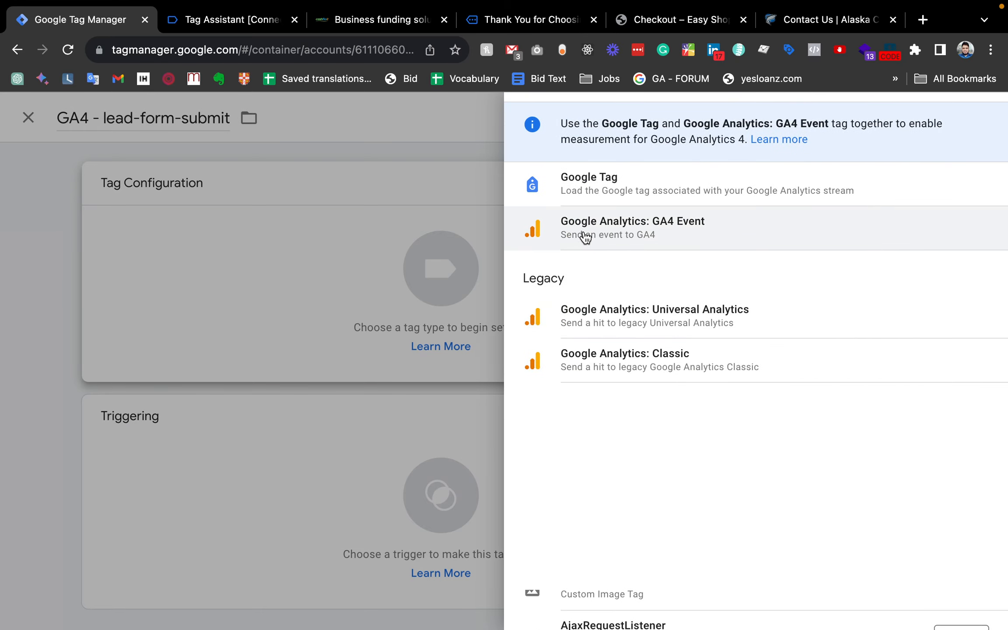
left_click(698, 250)
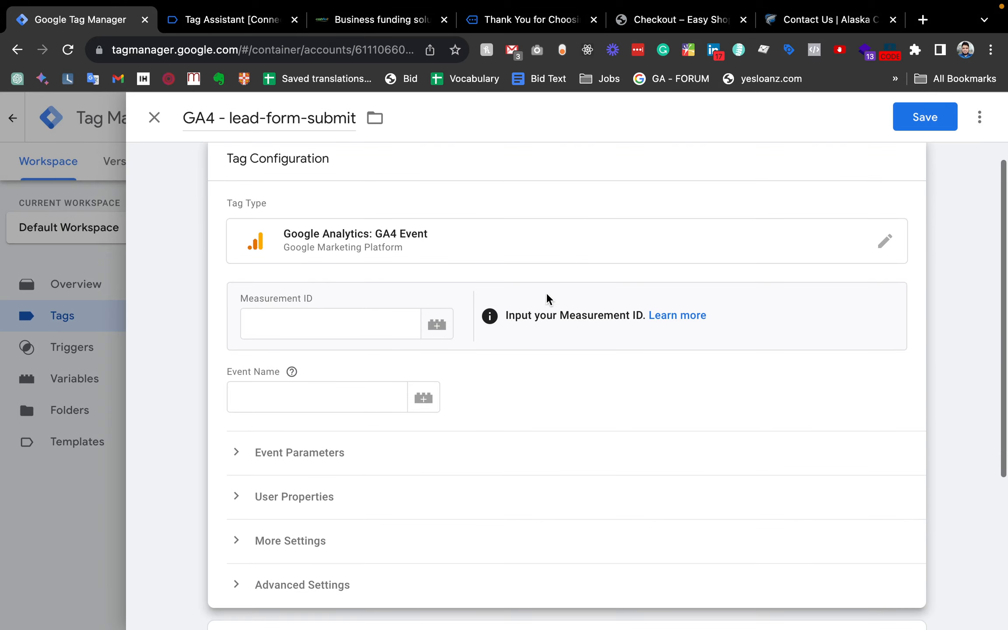
Set the tag's Measurement ID to the Const - GA4 - Measurement Id variable and its event name to lead_form_submit
left_click(440, 328)
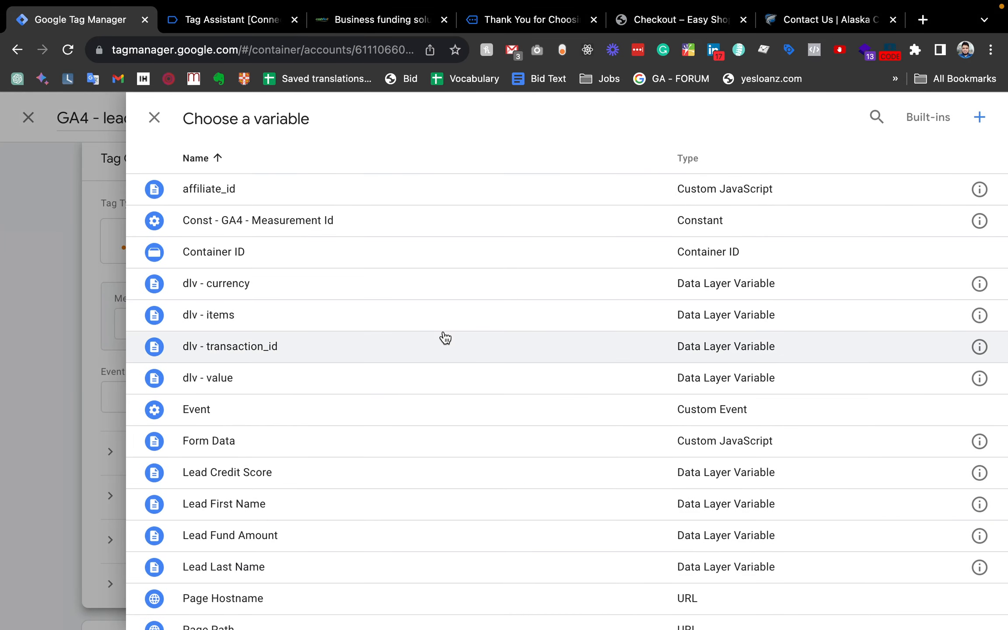
scroll(329, 353, "down", 3)
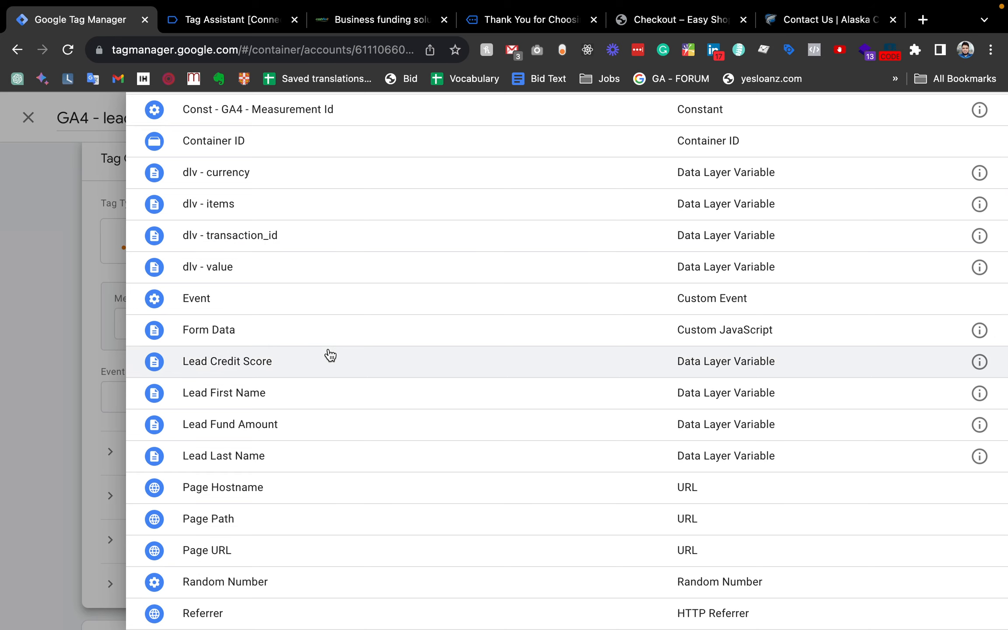
scroll(331, 356, "up", 3)
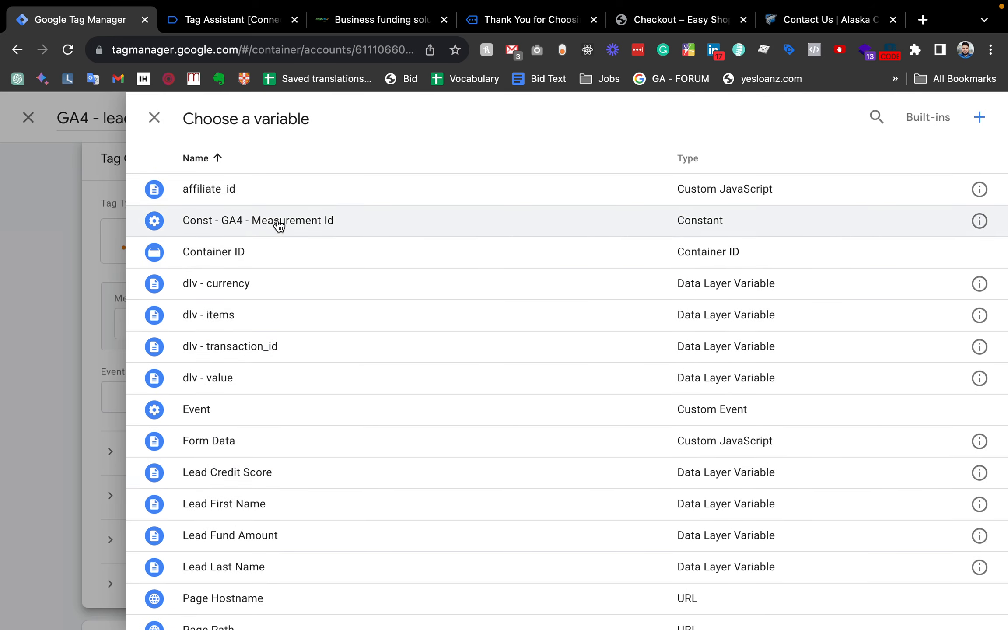
left_click(279, 225)
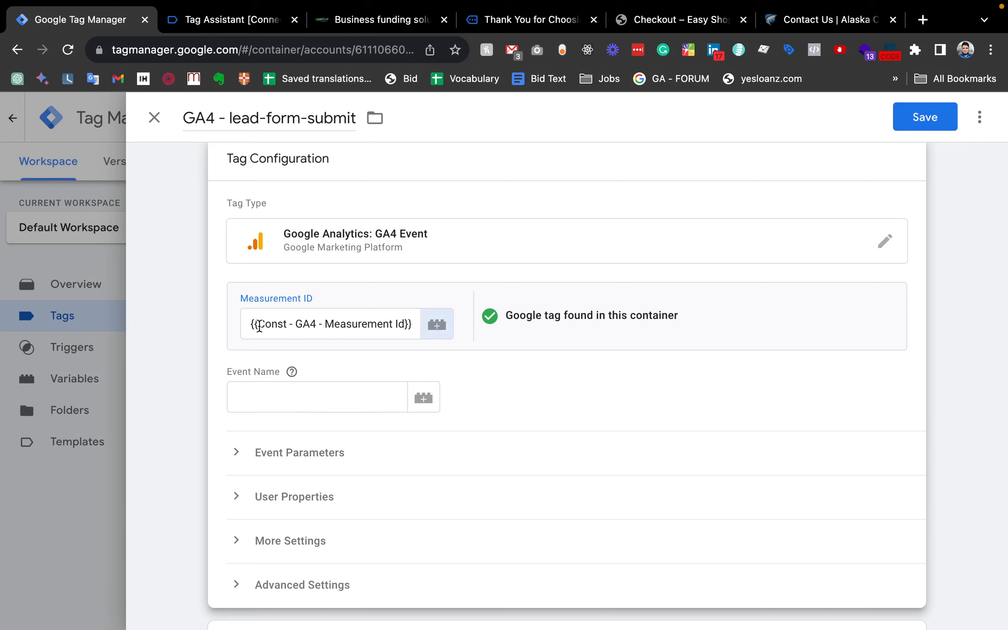
left_click(293, 397)
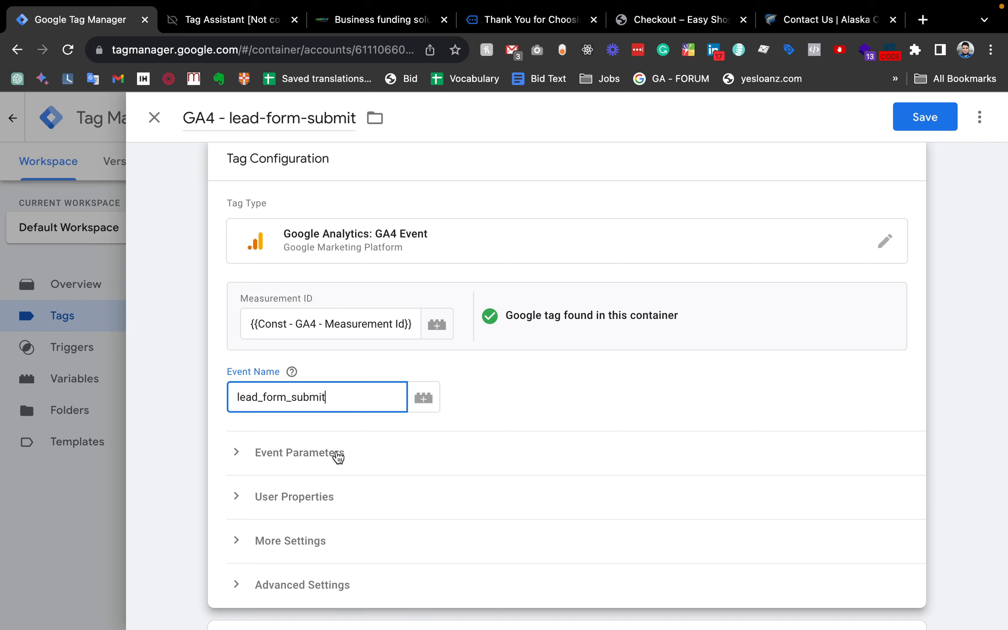
Add an event parameter named first_name with the value {{Lead First Name}}
left_click(332, 455)
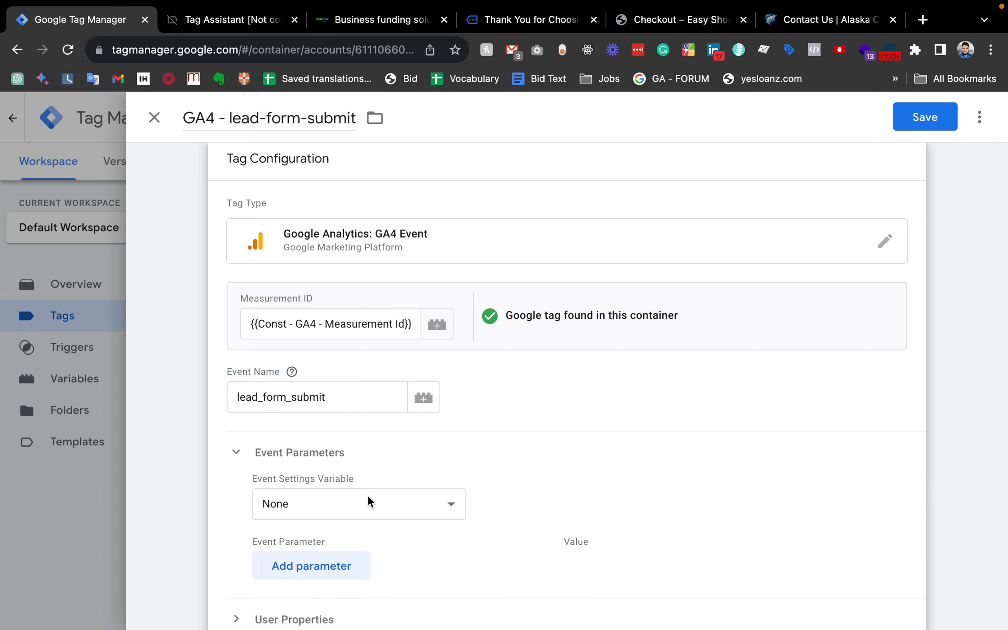
scroll(369, 501, "down", 2)
left_click(321, 477)
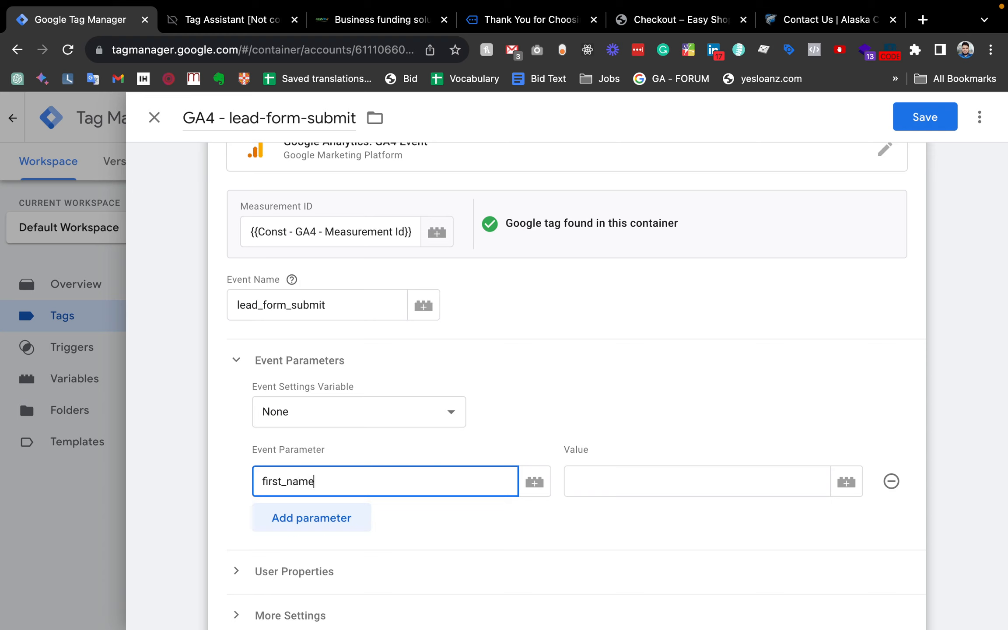
left_click(631, 472)
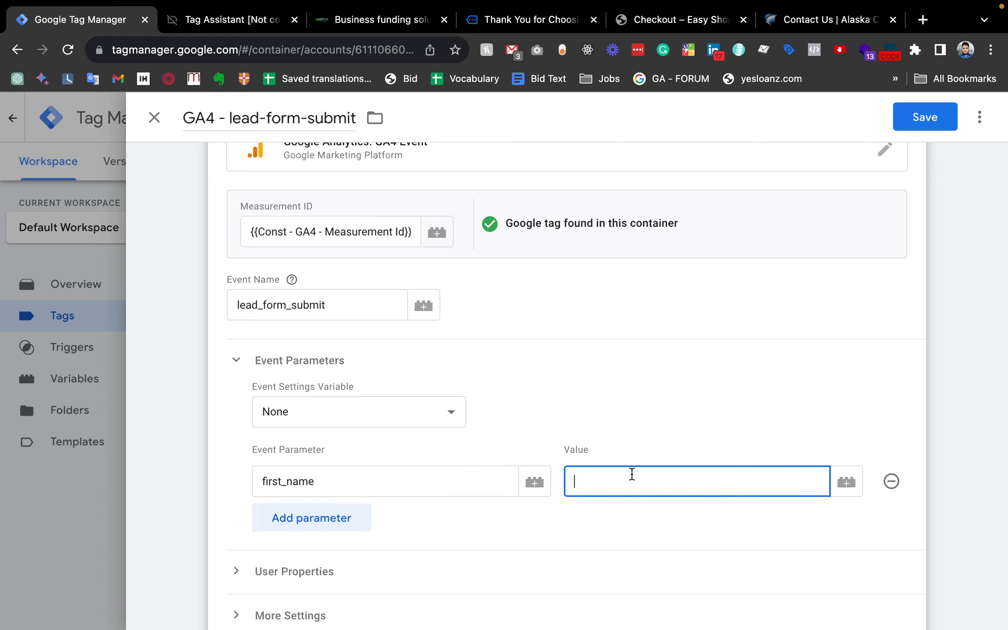
type("{{fir")
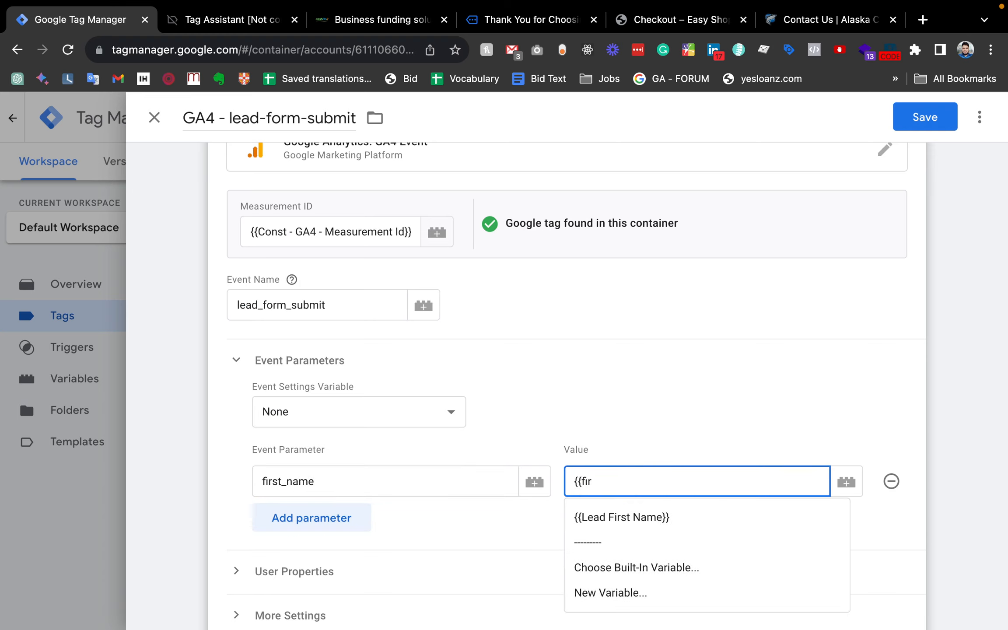
left_click(661, 518)
Add a second event parameter named last_name with the value {{Lead Last Name}}
left_click(366, 527)
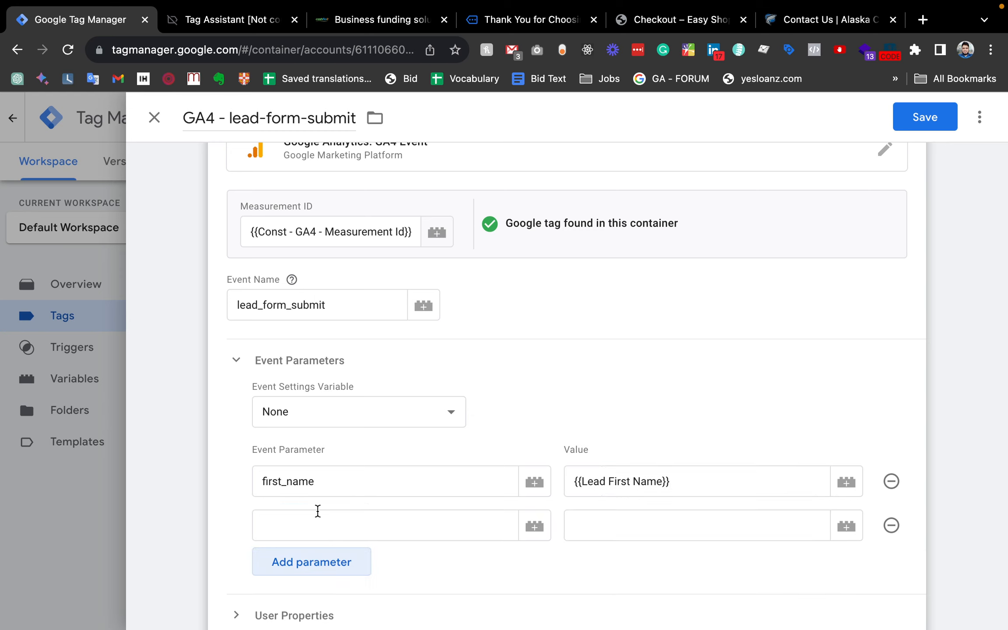
left_click(286, 516)
type("last_name")
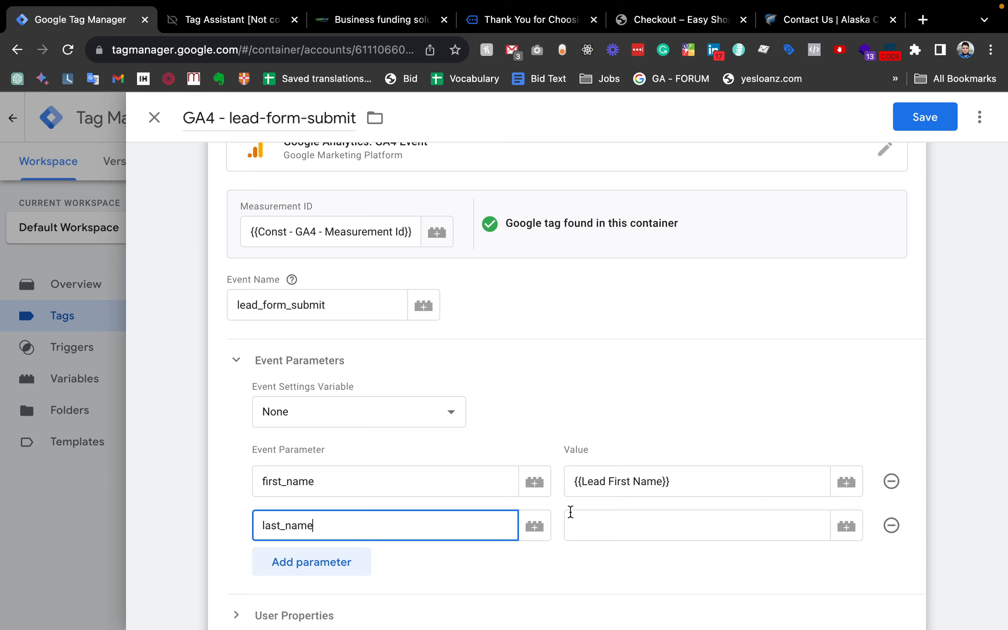
left_click(591, 522)
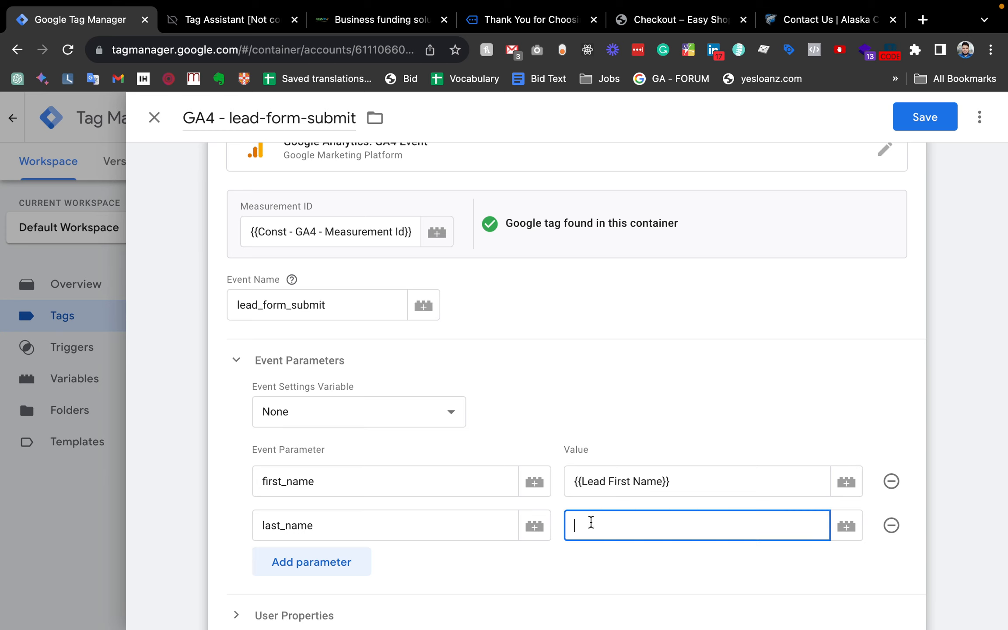
type("{{lead")
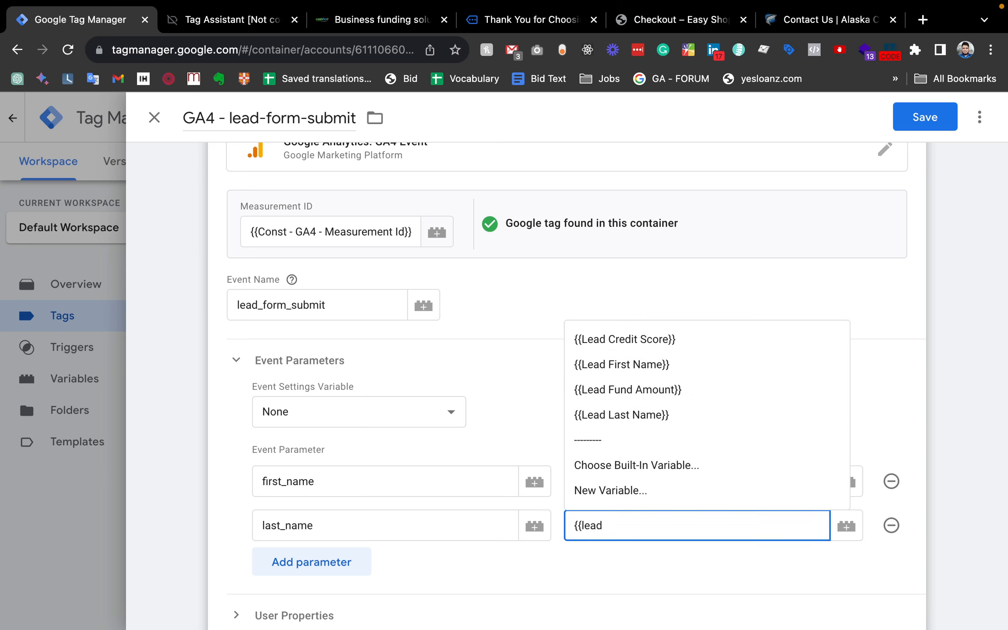
left_click(641, 420)
Add a third event parameter named founding_amount, checking the funding field on the cashfloit.com form and in Tag Assistant
left_click(337, 558)
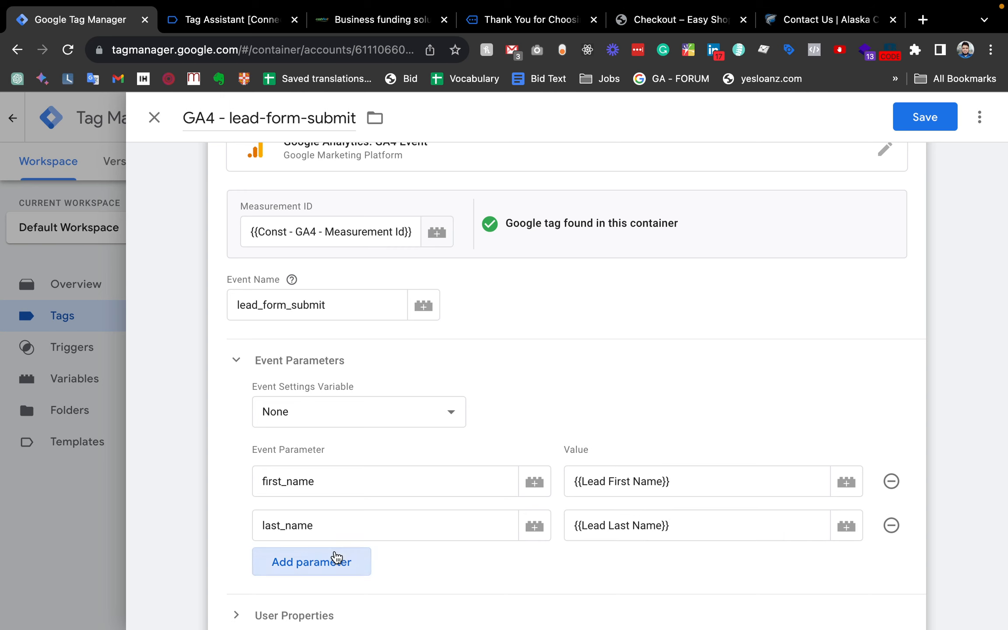
left_click(366, 570)
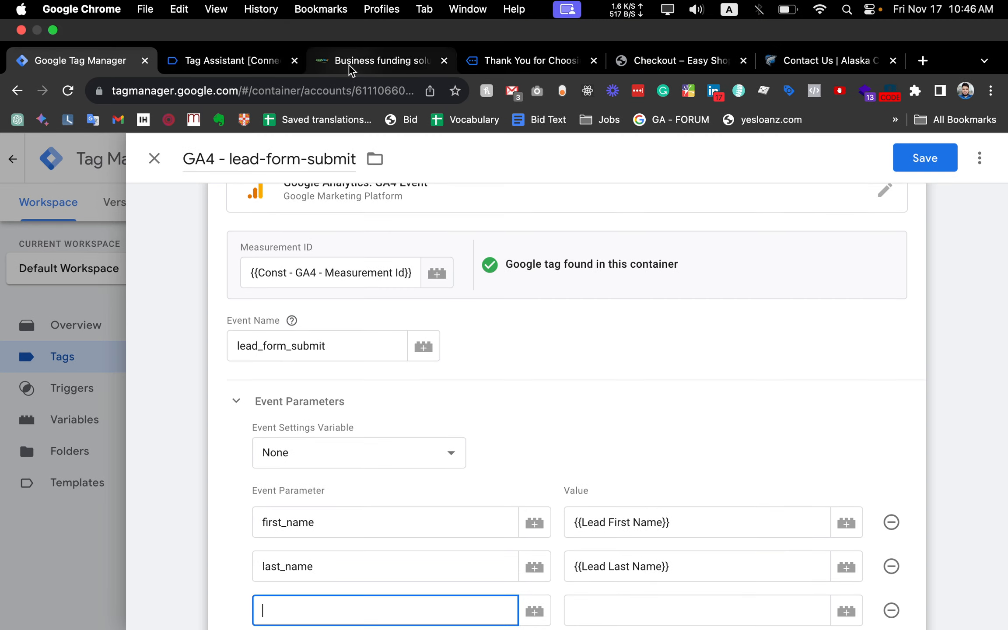
left_click(372, 60)
scroll(302, 256, "up", 3)
scroll(302, 253, "down", 1)
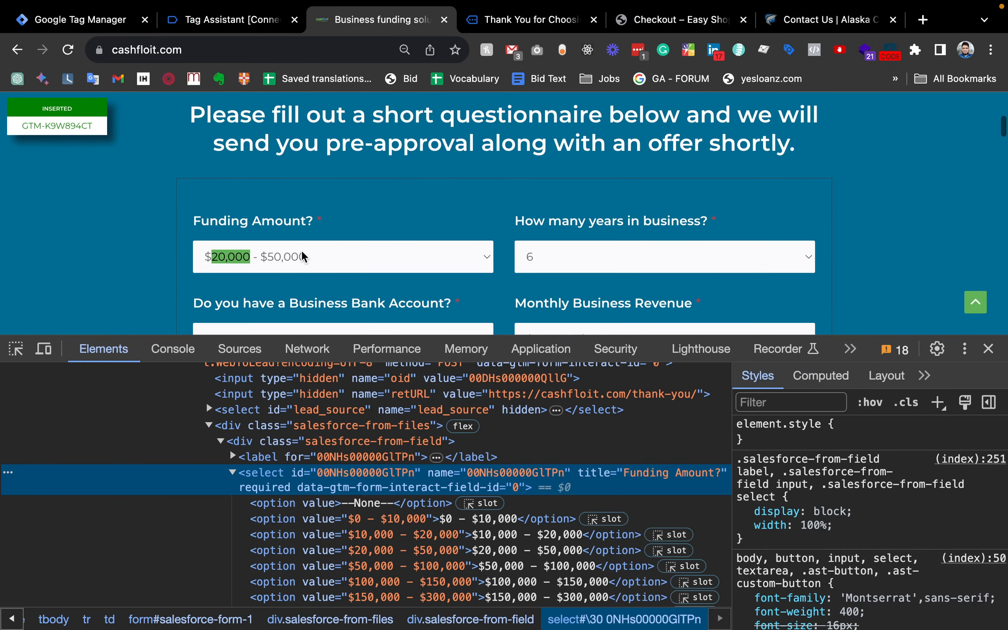
scroll(447, 224, "down", 5)
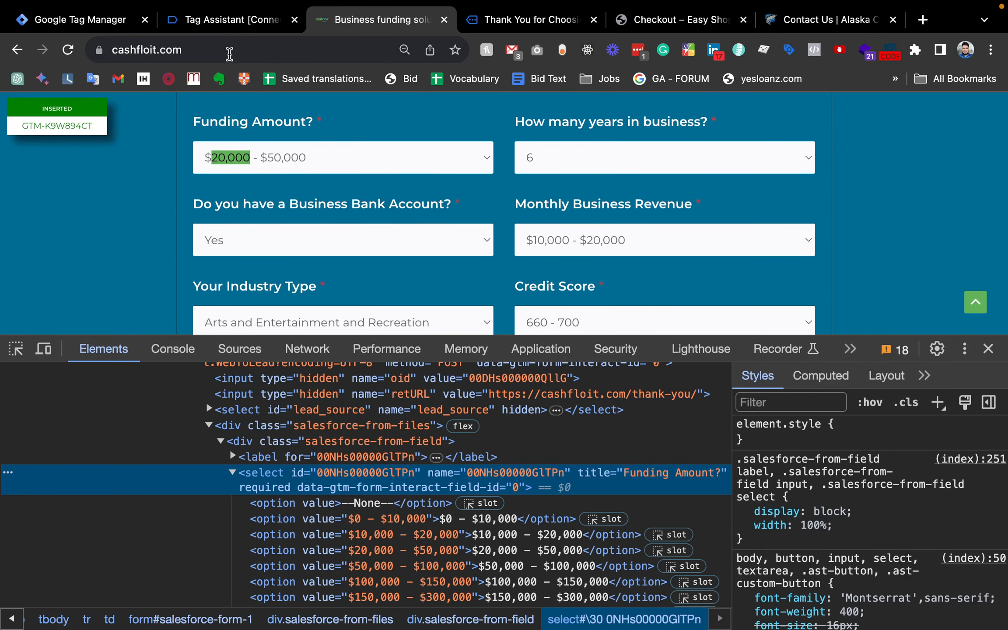
left_click(206, 28)
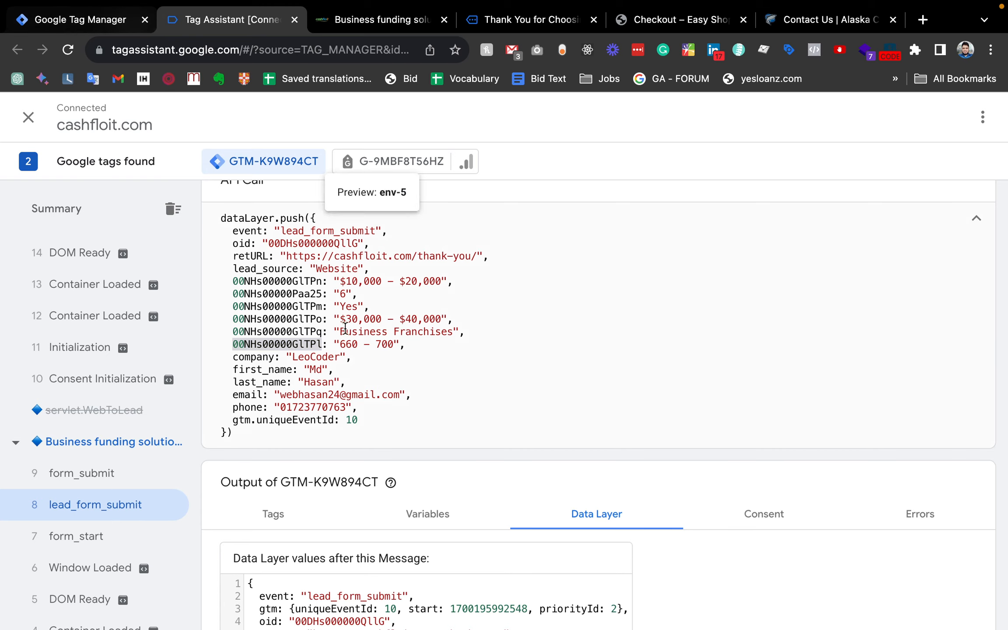
left_click(378, 27)
left_click(79, 19)
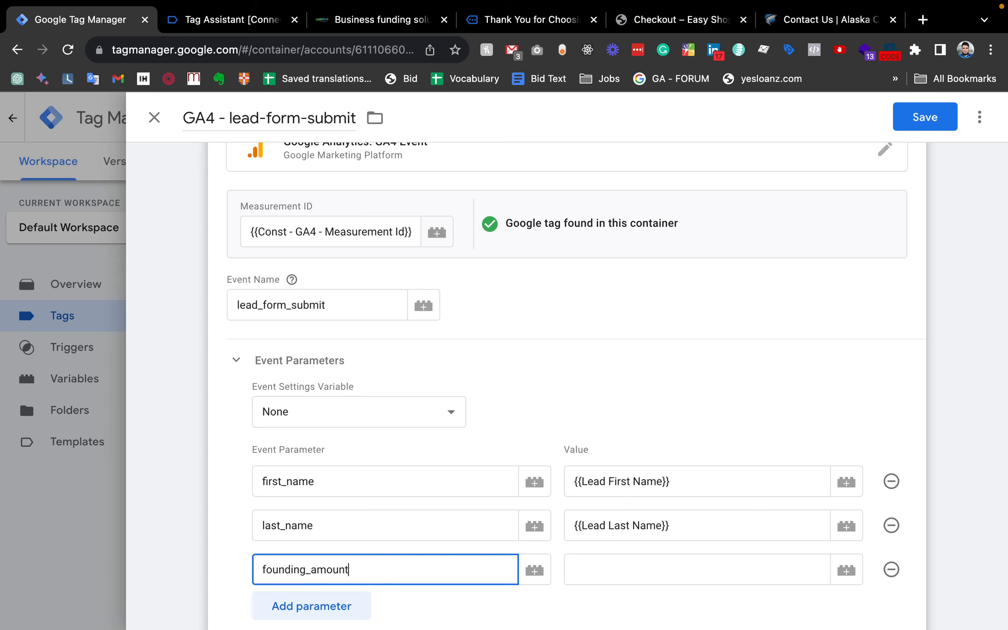
left_click(840, 575)
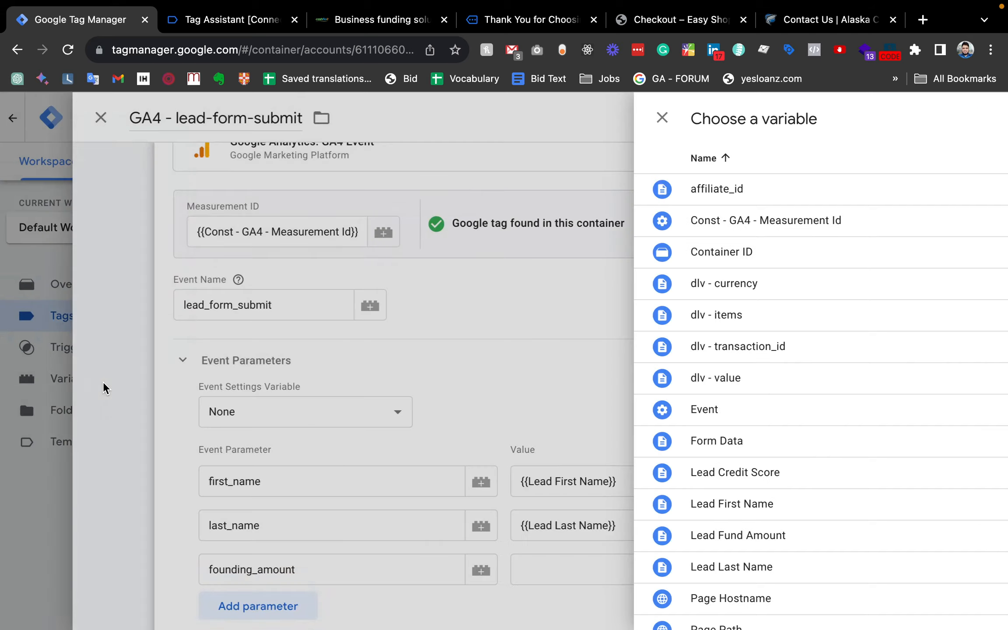
left_click(103, 389)
left_click(645, 565)
type("{")
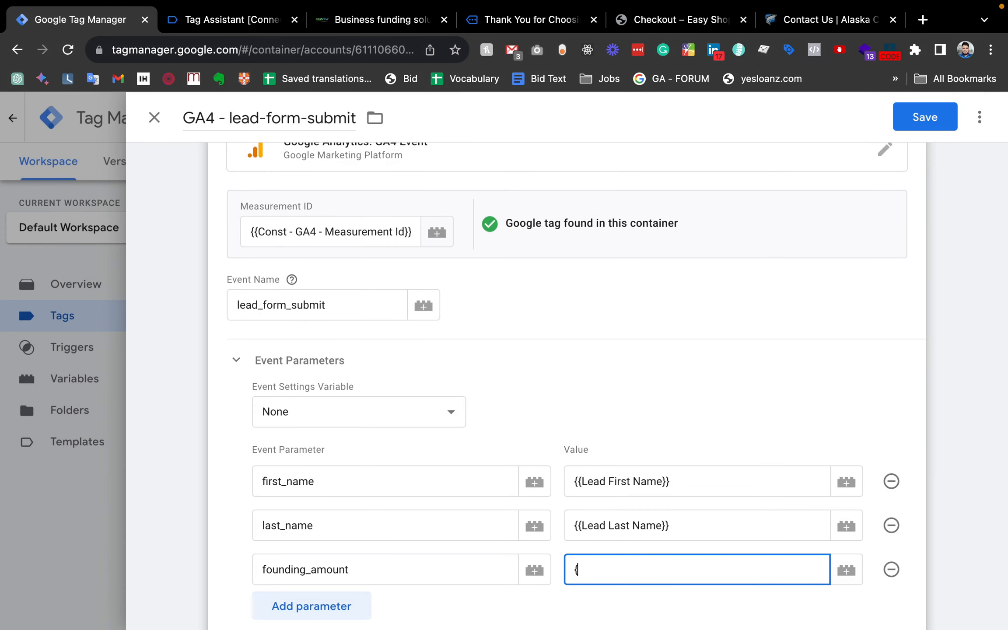
type("{foun")
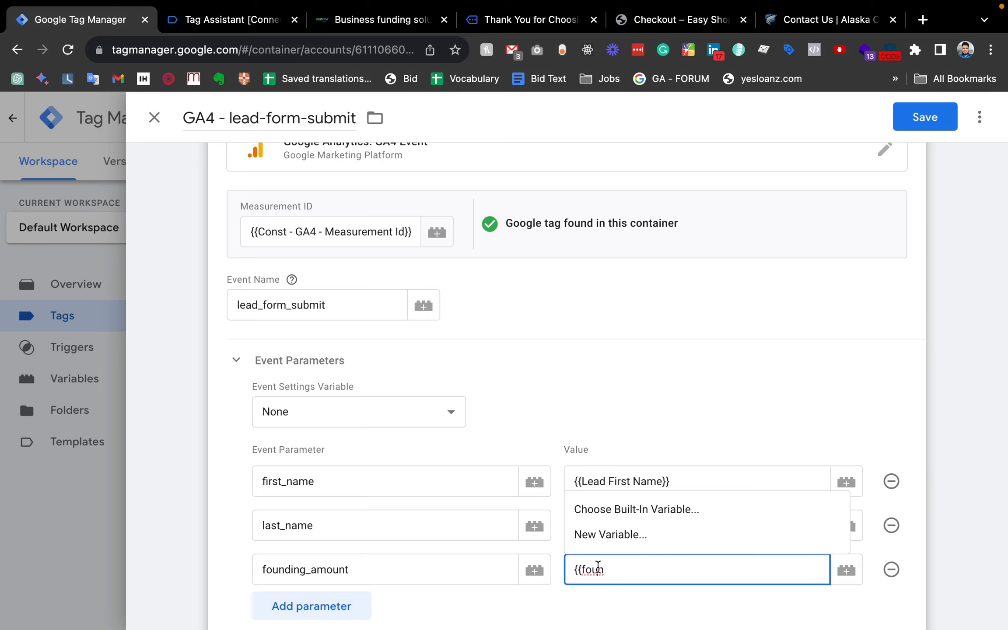
key("BackSpace")
key("BackSpace")
key("BackSpace")
type("ou")
left_click(659, 452)
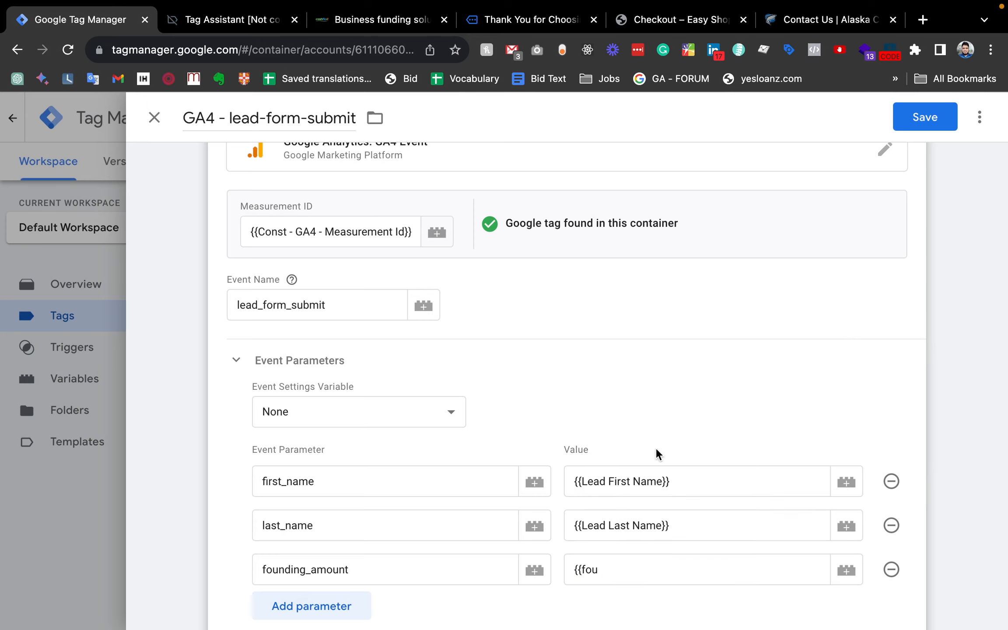
left_click(621, 562)
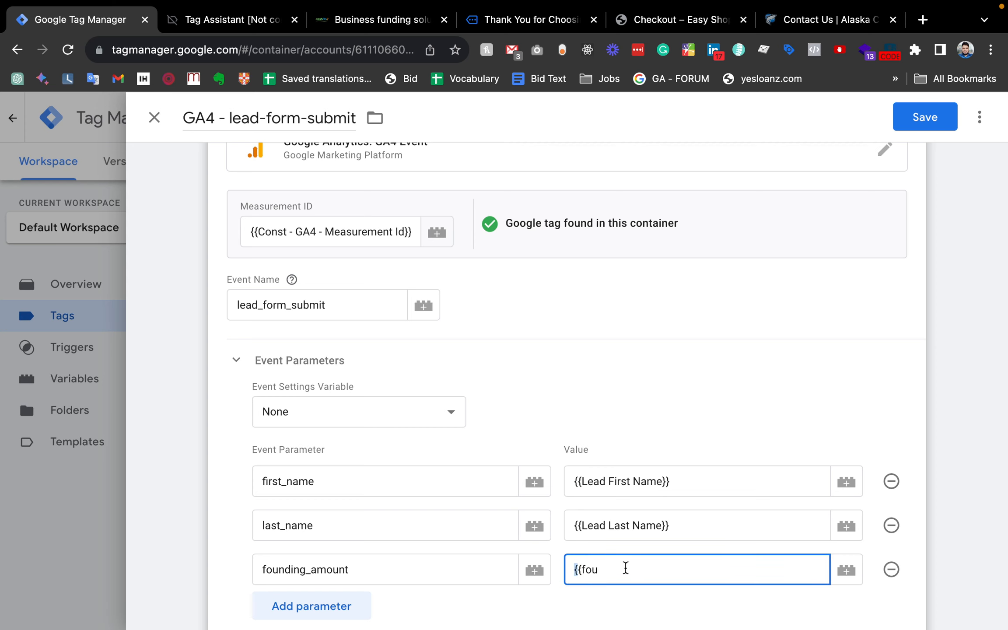
left_click_drag(626, 567, 530, 571)
key("BackSpace")
Set the founding_amount parameter's value to the Lead Fund Amount variable
left_click(847, 571)
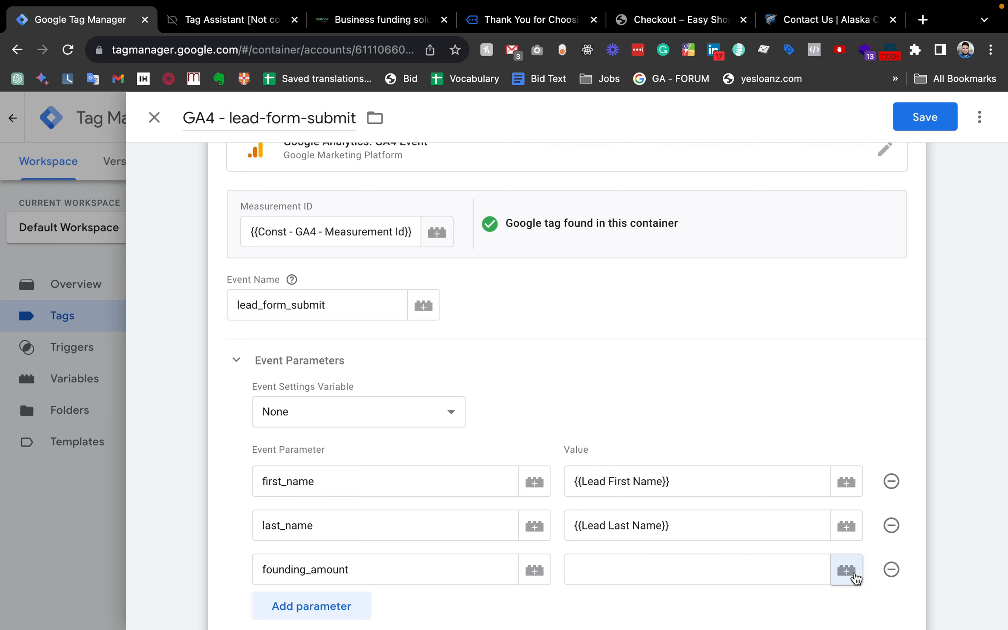
scroll(543, 338, "down", 2)
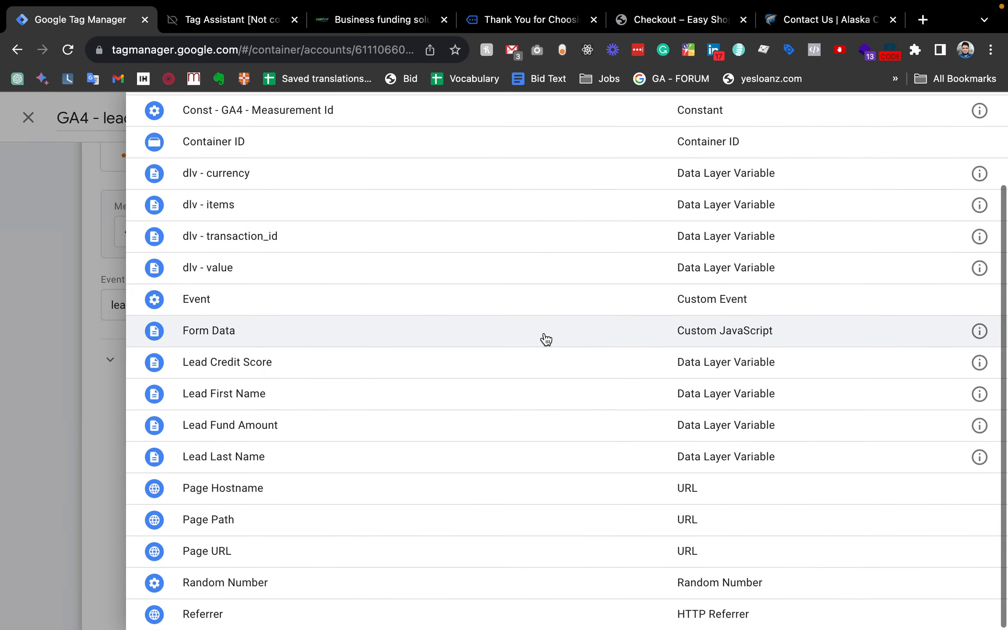
scroll(546, 339, "up", 3)
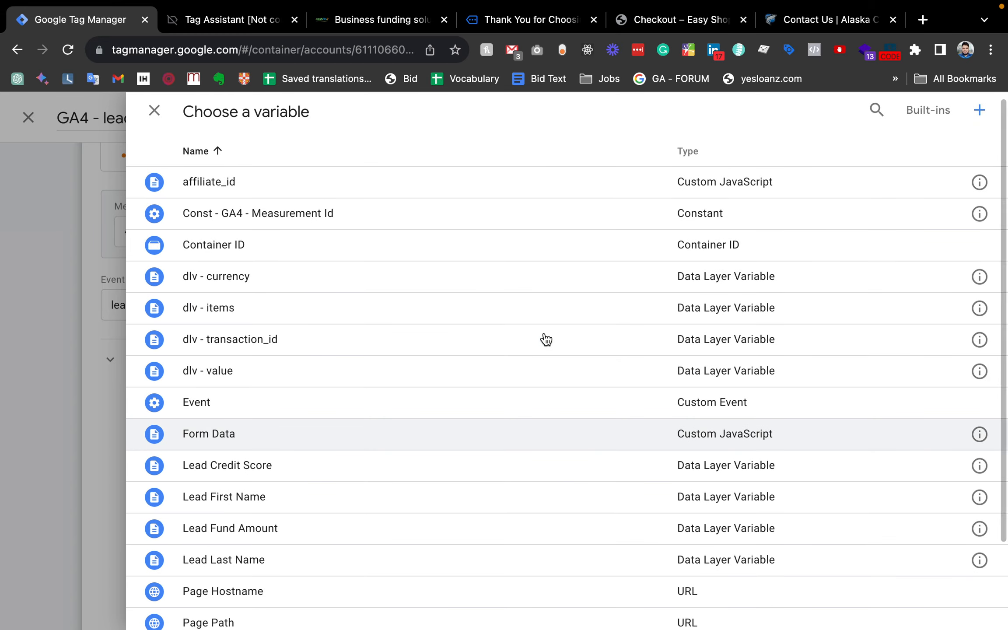
scroll(545, 340, "down", 3)
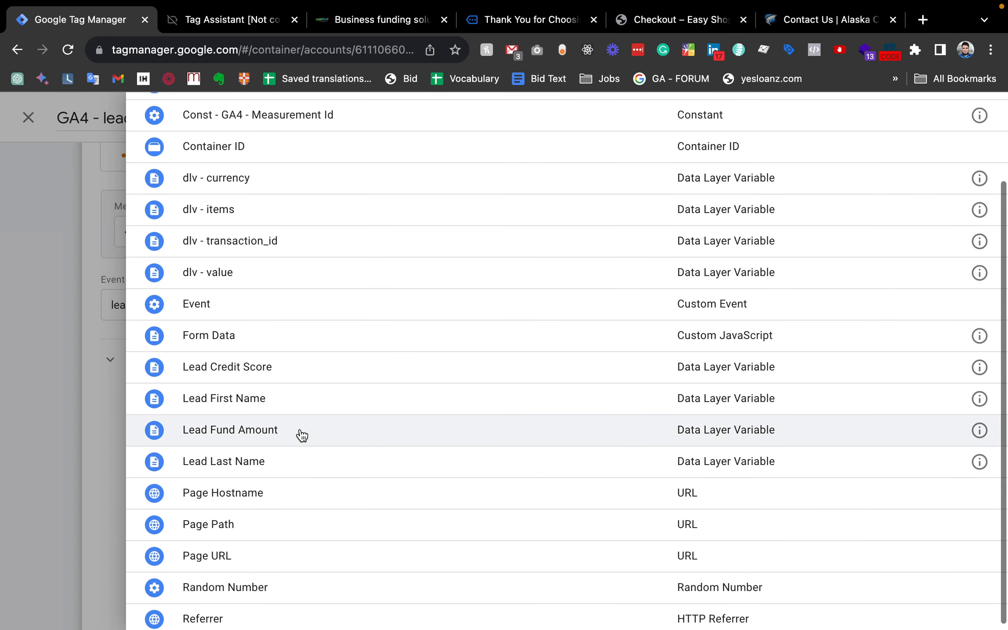
left_click(243, 437)
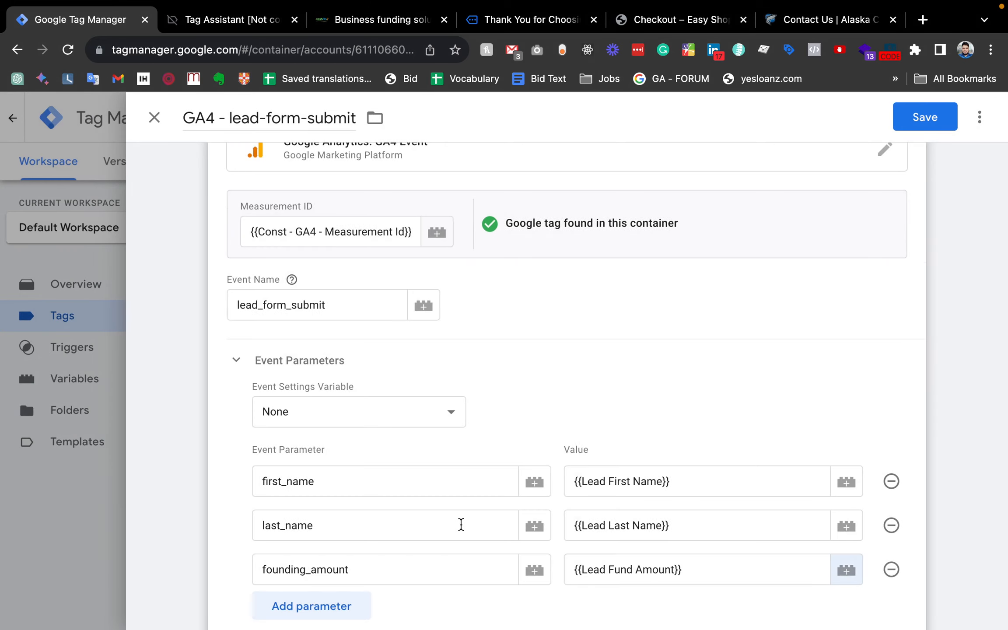
Add a fourth event parameter named credit_score with the Lead Credit Score variable as its value
scroll(383, 533, "down", 3)
left_click(324, 492)
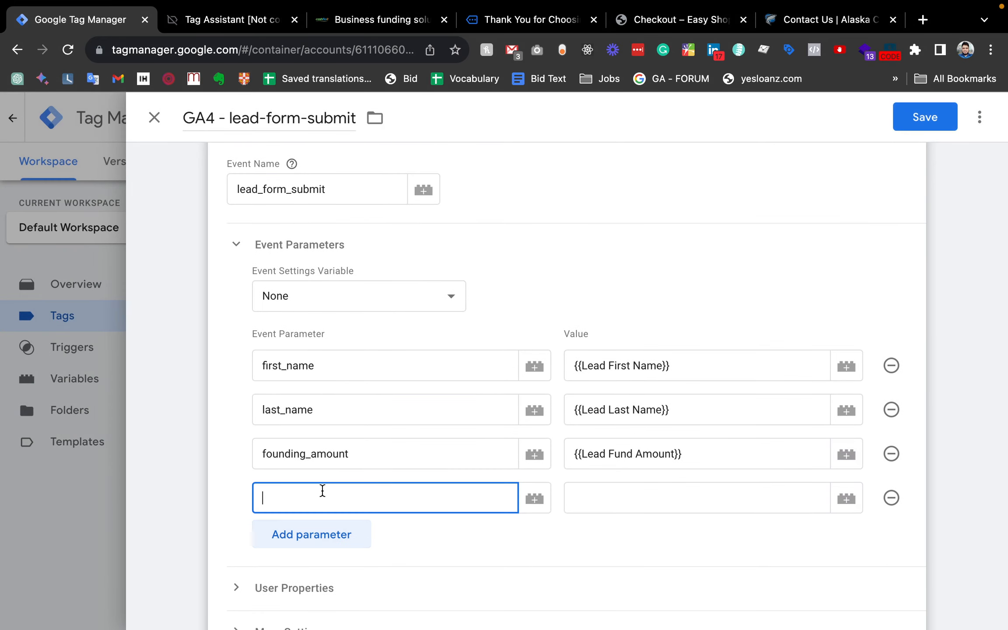
type("credit_score")
left_click(845, 503)
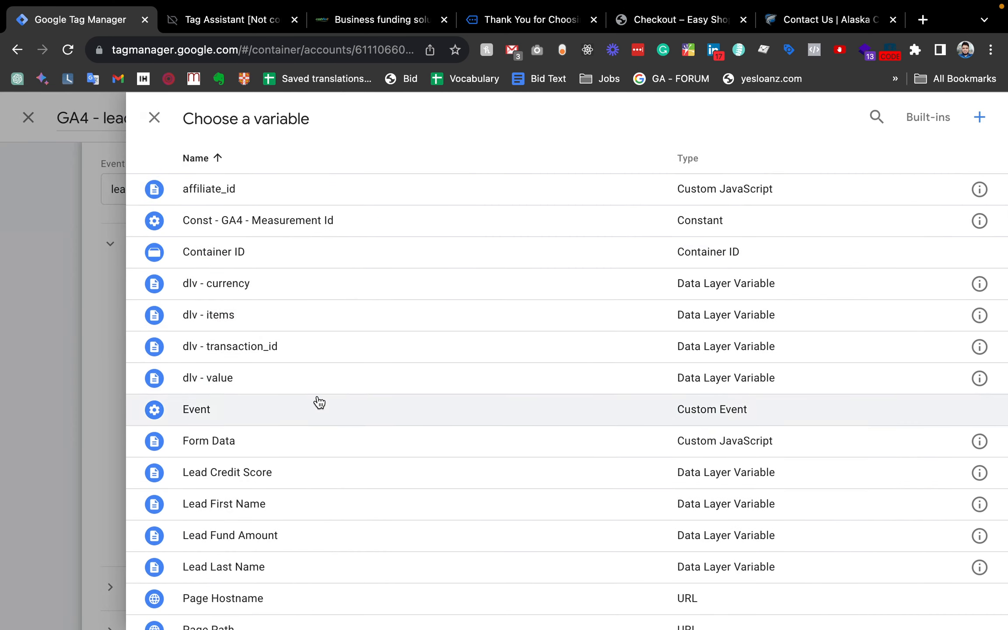
scroll(315, 400, "down", 3)
scroll(319, 401, "up", 3)
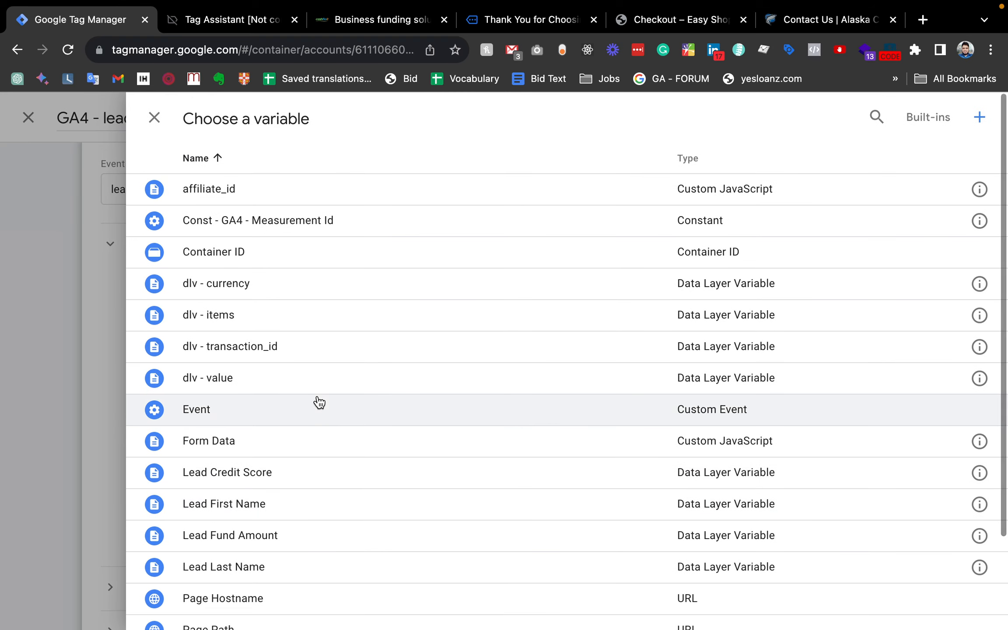
left_click(203, 481)
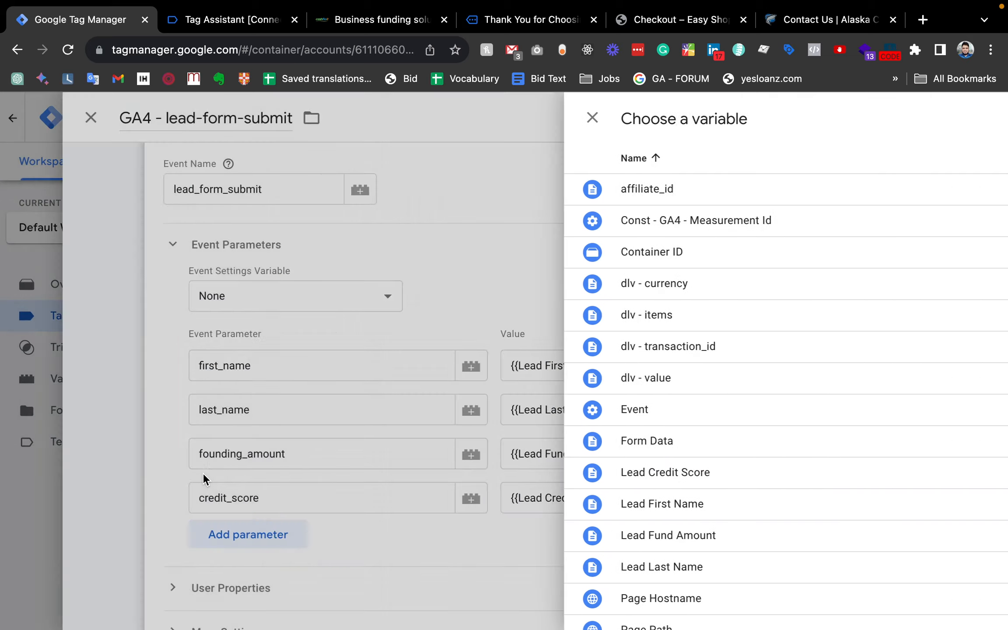
scroll(429, 442, "up", 2)
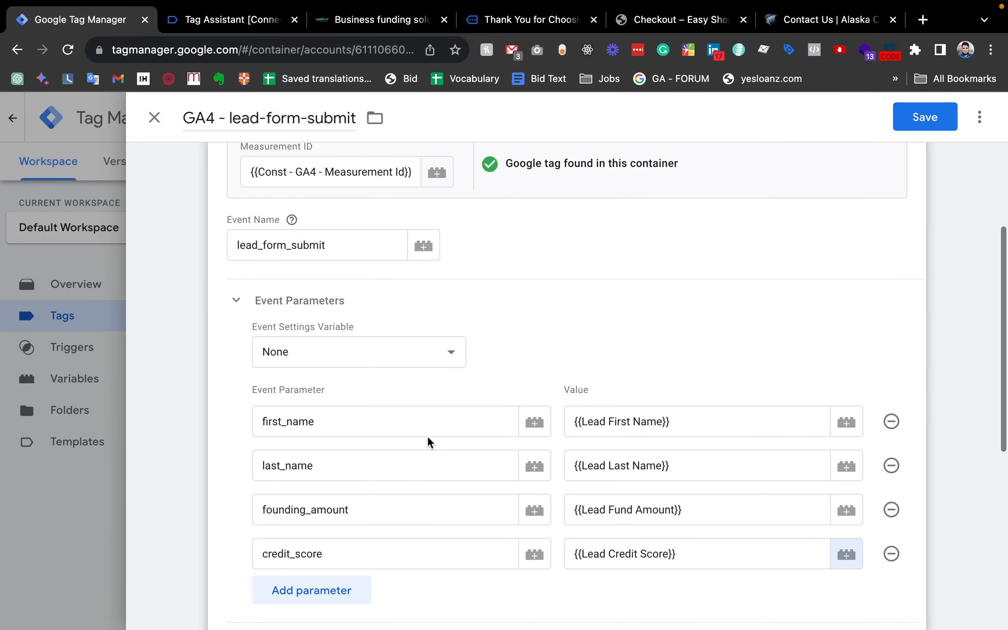
scroll(428, 442, "up", 3)
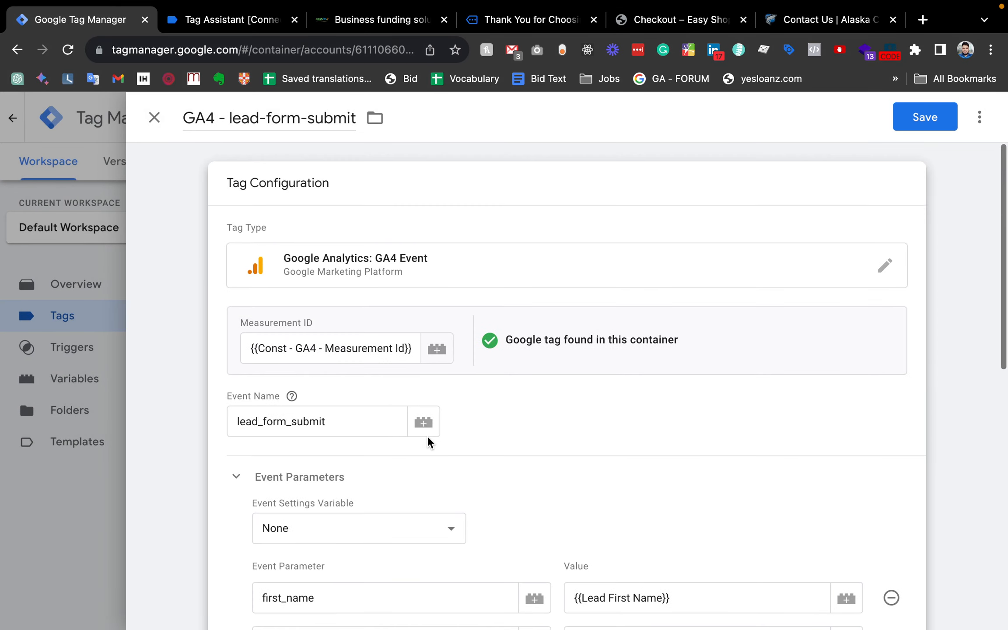
Assign the ce - lead-form-submit trigger to the GA4 - lead-form-submit tag and save the tag
left_click(916, 127)
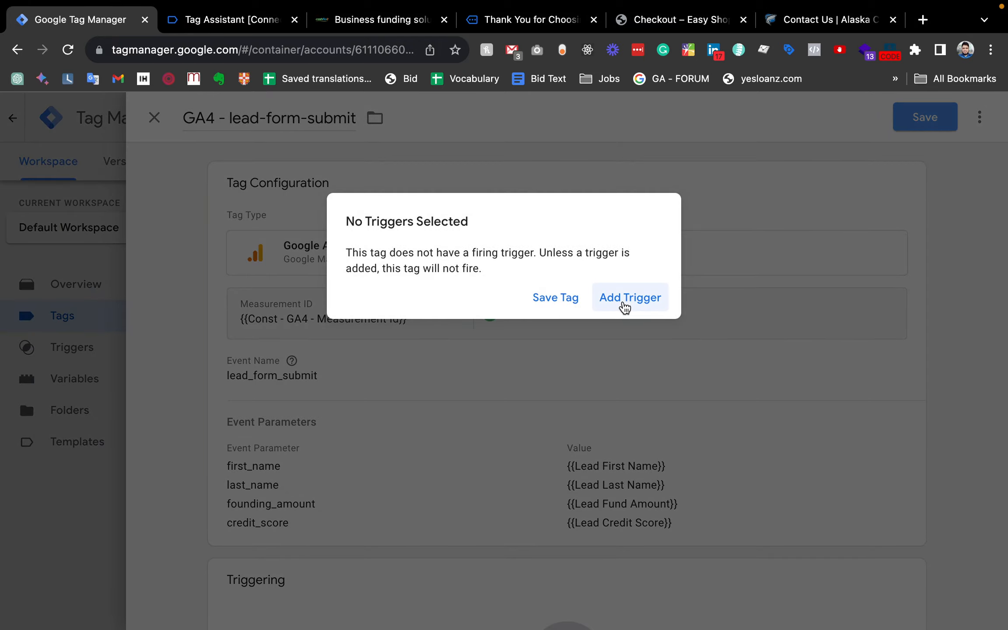
left_click(626, 302)
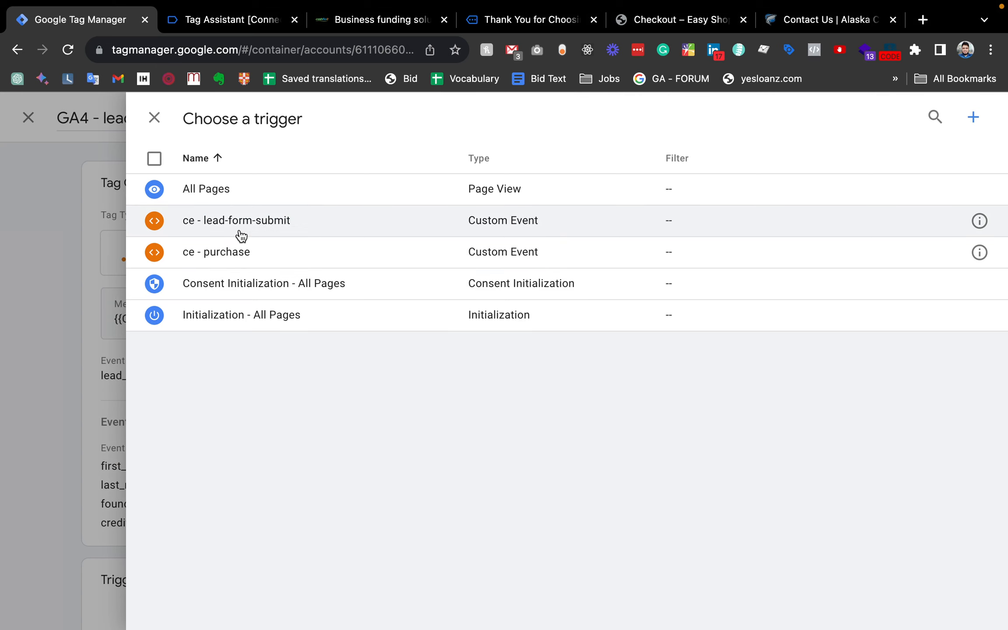
left_click(229, 227)
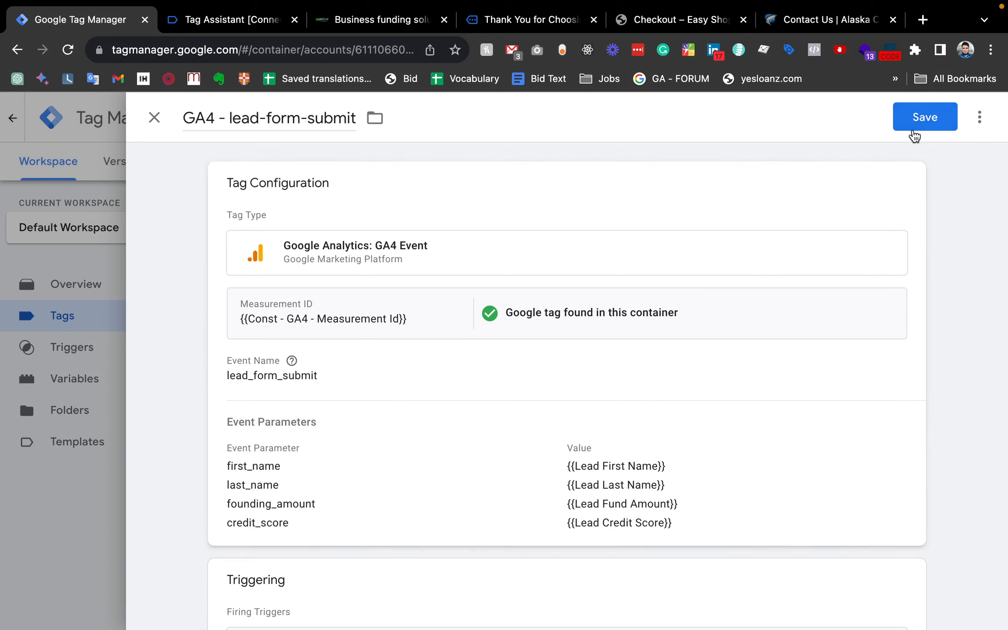
left_click(916, 124)
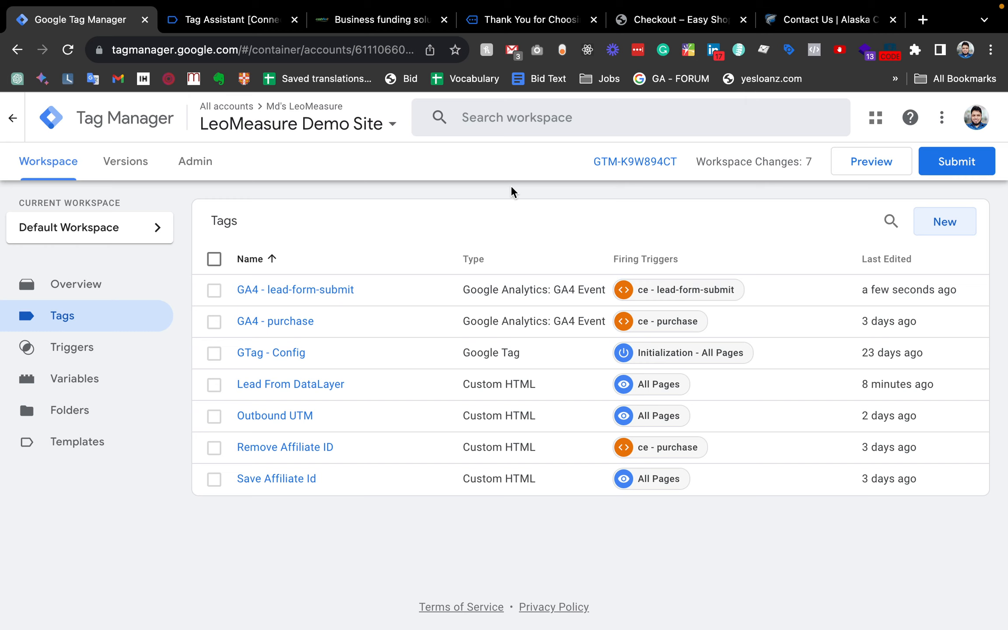
Preview the container with Tag Assistant connected to cashfloit.com, placing the debug site's tab beside Tag Assistant
left_click(864, 171)
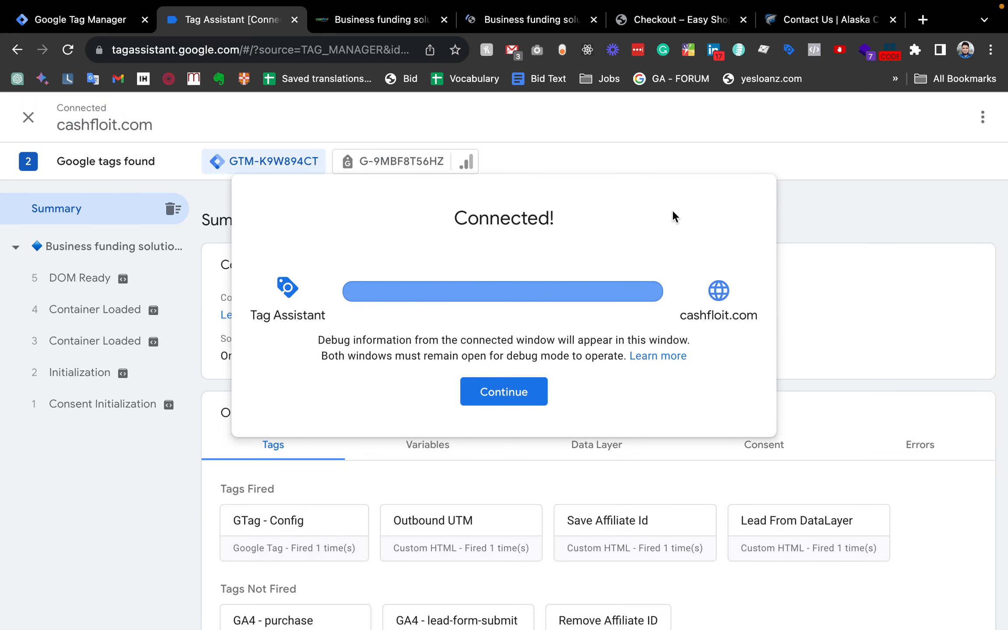
left_click(502, 396)
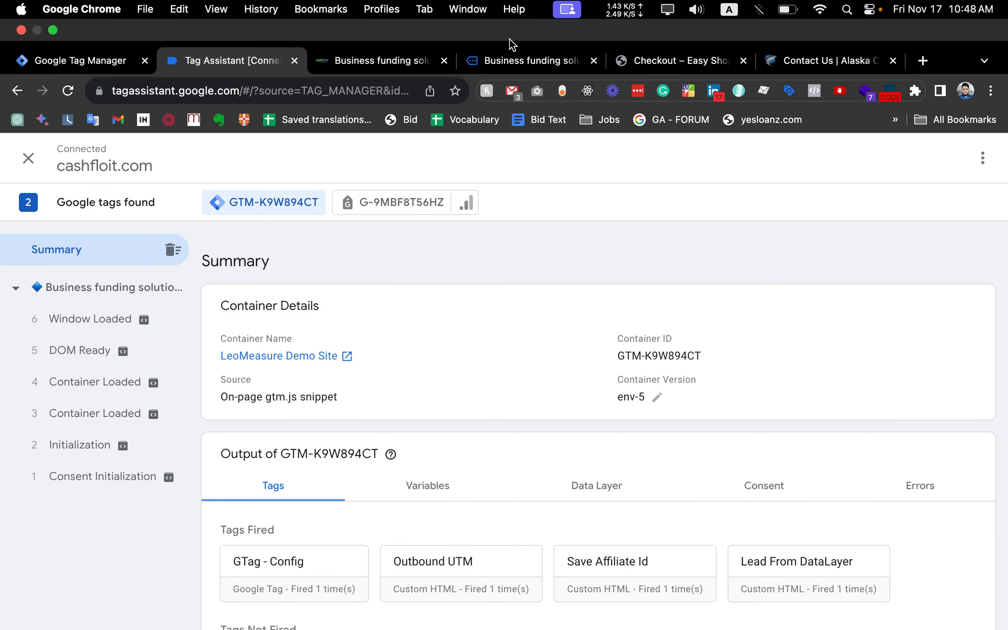
left_click_drag(520, 61, 385, 63)
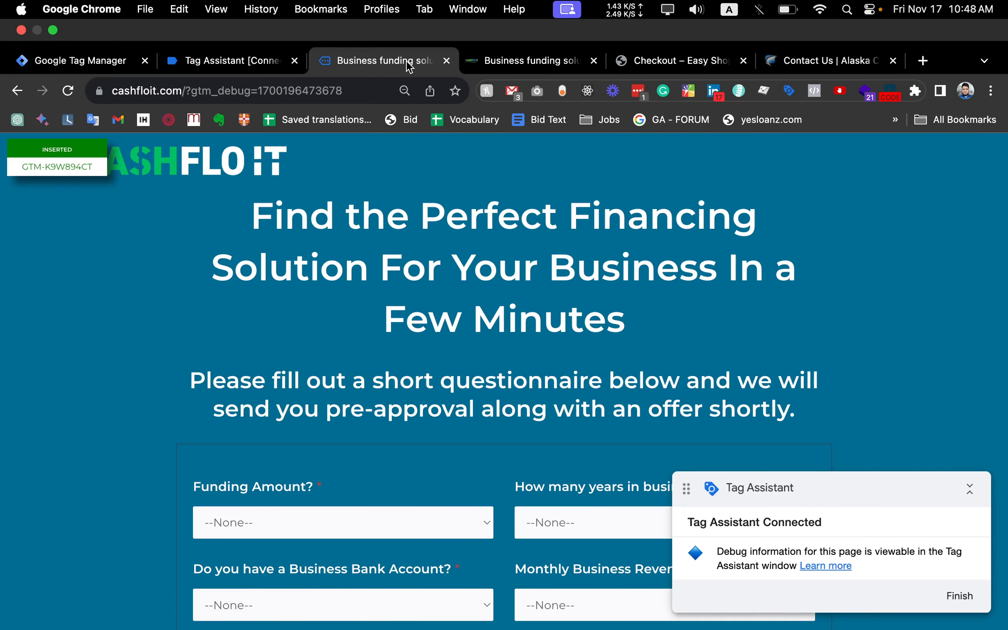
left_click(193, 66)
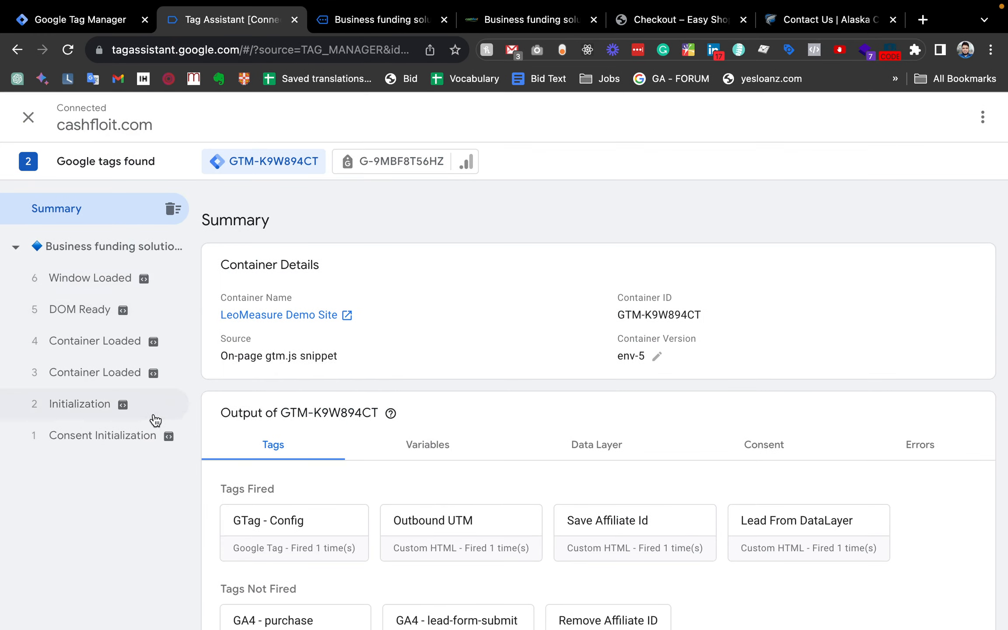
In the cashfloit.com form, choose a funding amount of $10,000 - $20,000, 9 years in business and No for a business bank account
left_click(371, 21)
scroll(372, 415, "down", 5)
left_click(360, 207)
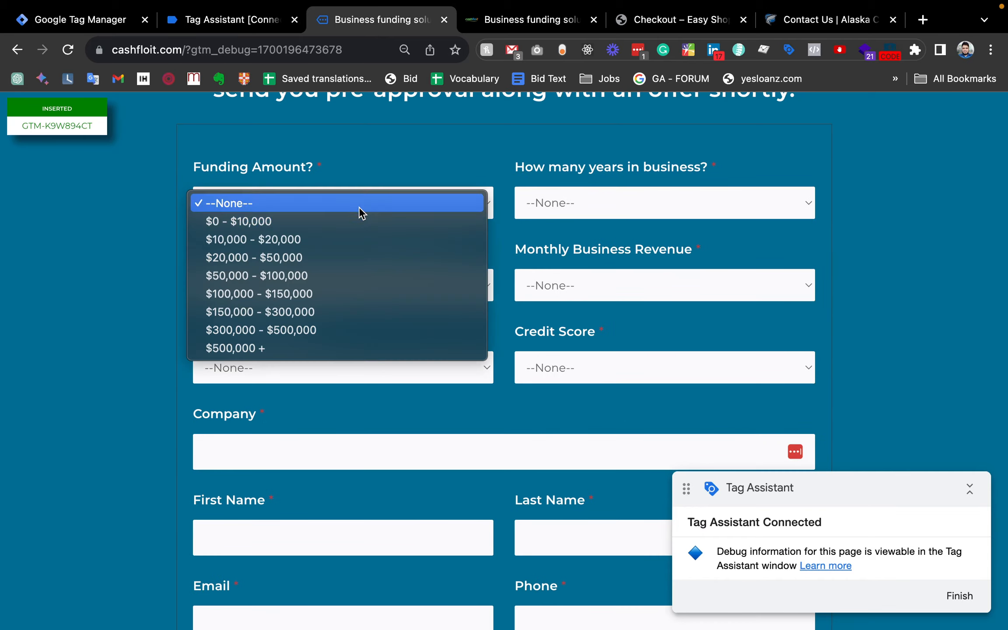
left_click(367, 239)
left_click(696, 192)
left_click(597, 366)
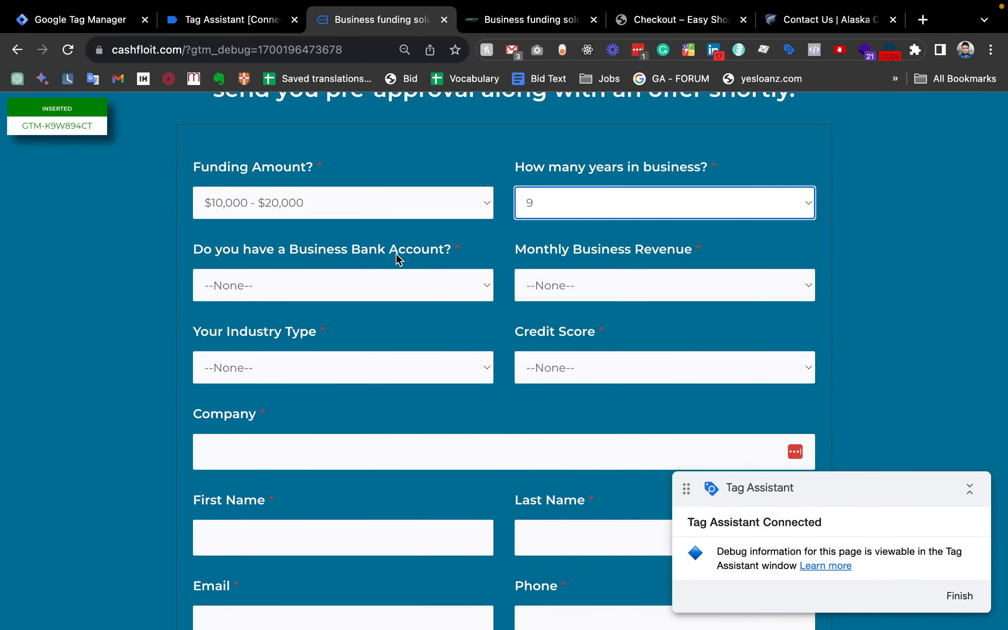
left_click(403, 293)
left_click(397, 314)
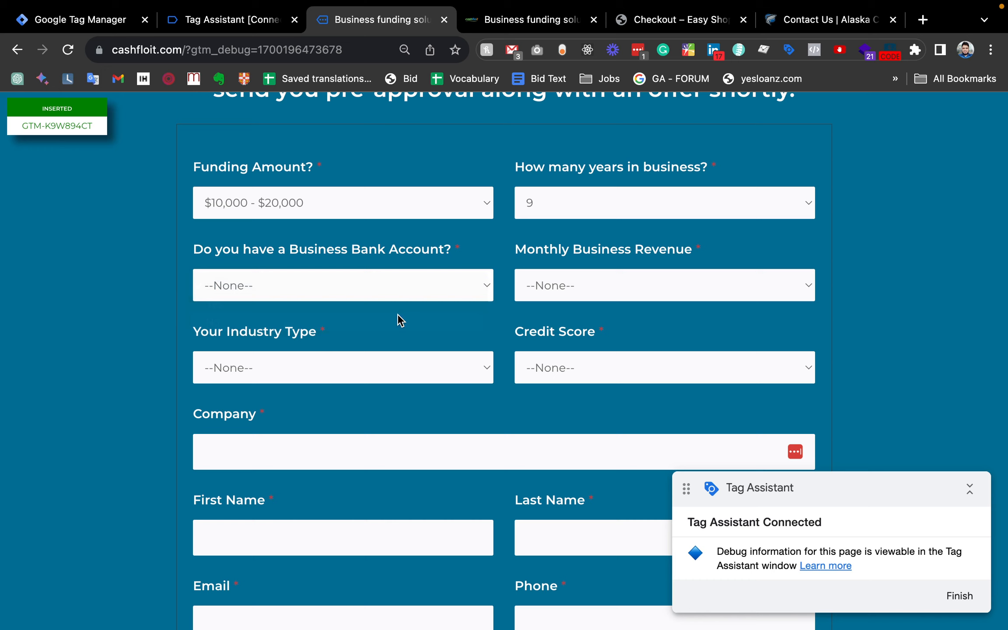
left_click(379, 287)
Choose monthly business revenue $20,000 - $30,000, industry type Arts and Entertainment and Recreation, and credit score 660 - 700
left_click(620, 275)
left_click(620, 277)
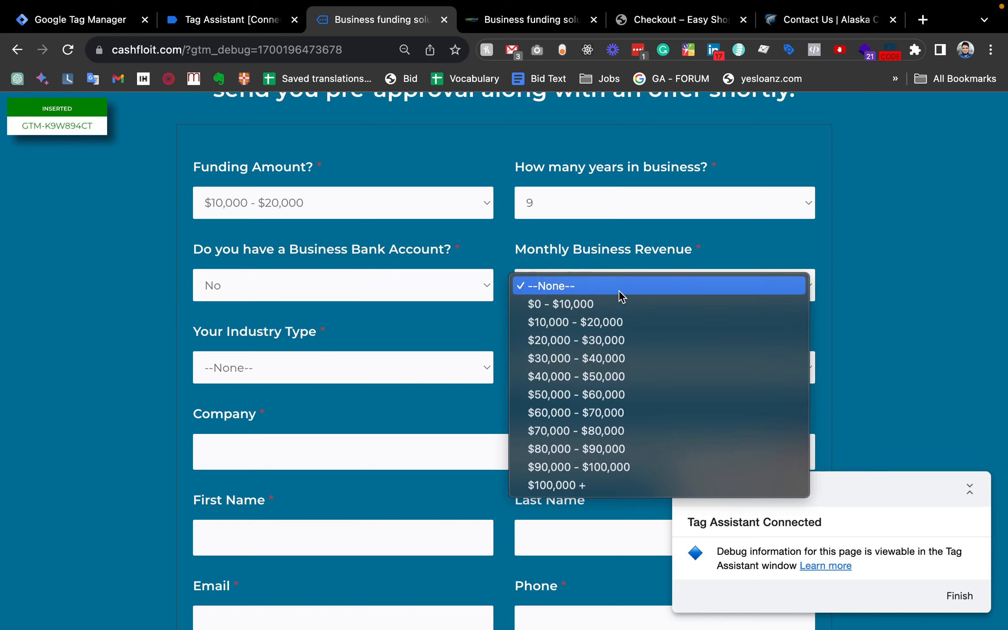
left_click(600, 340)
left_click(367, 365)
left_click(367, 442)
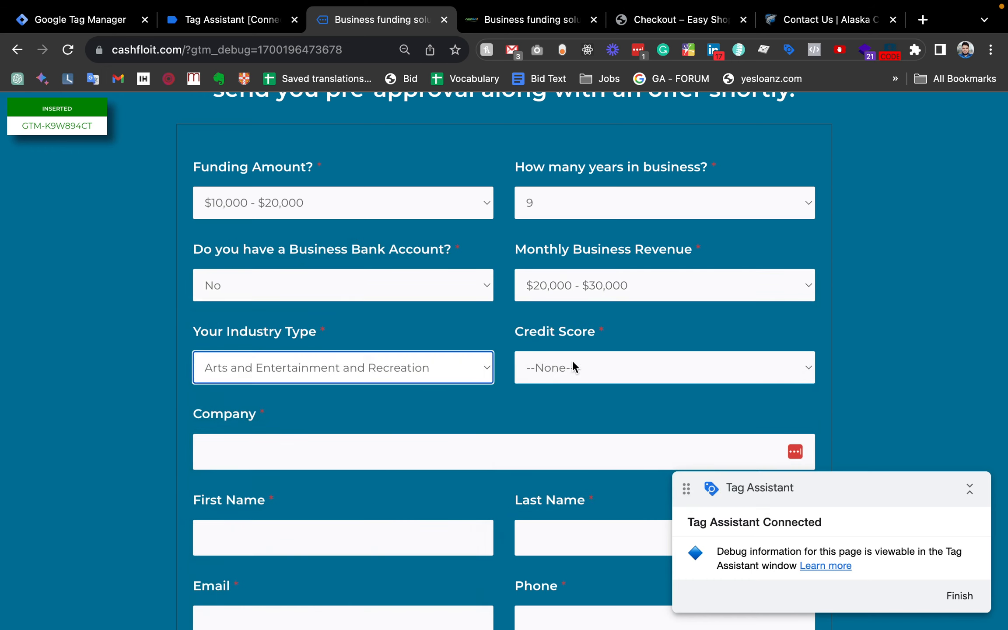
left_click(571, 360)
left_click(574, 424)
Fill in the company, first name, last name, email and phone from a saved profile and submit the funding form
scroll(484, 300, "down", 4)
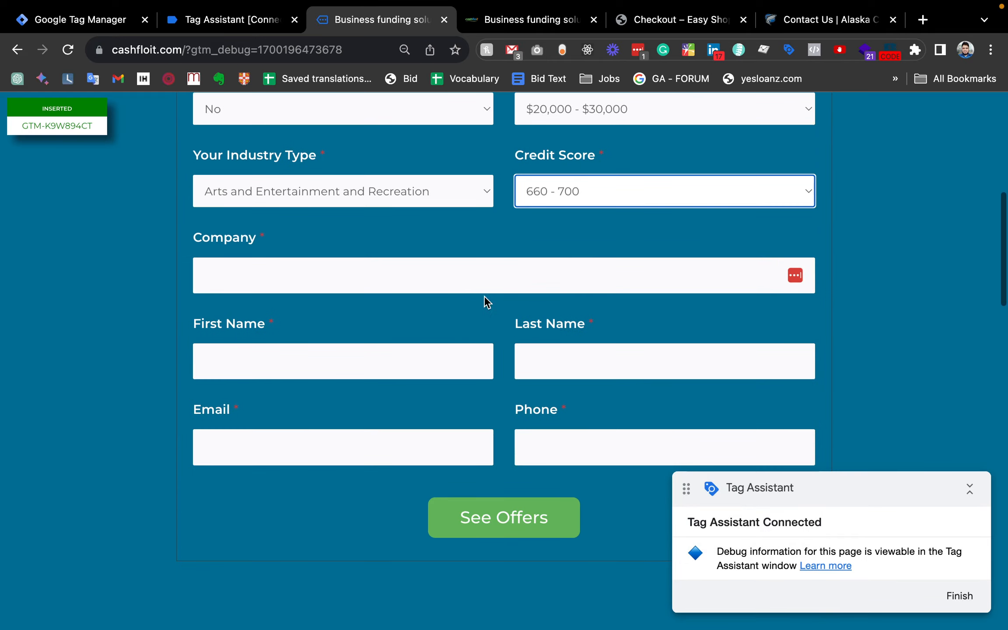
left_click(439, 273)
left_click(378, 331)
scroll(547, 377, "down", 3)
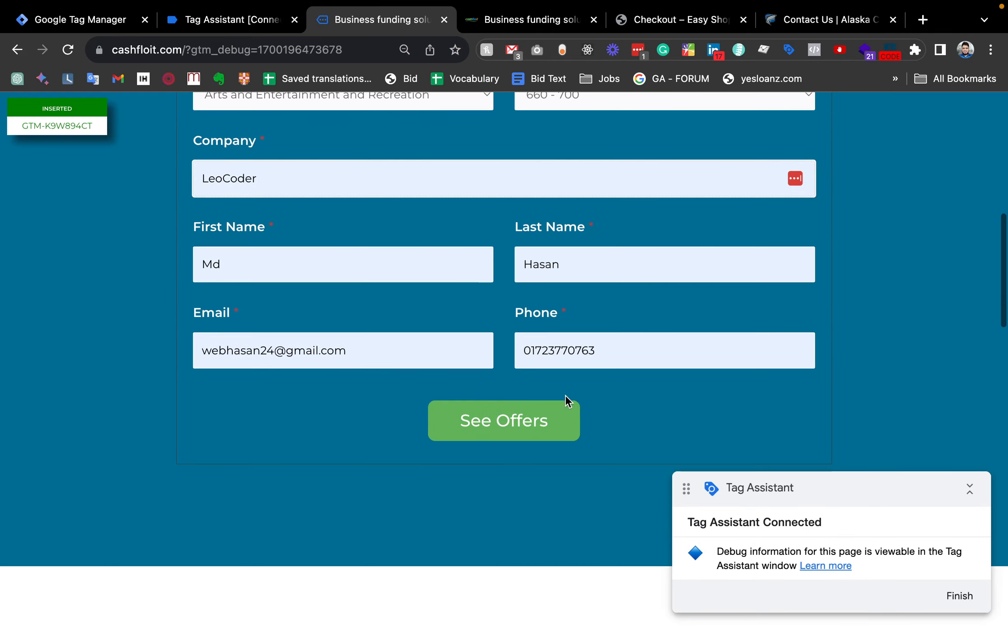
left_click(500, 419)
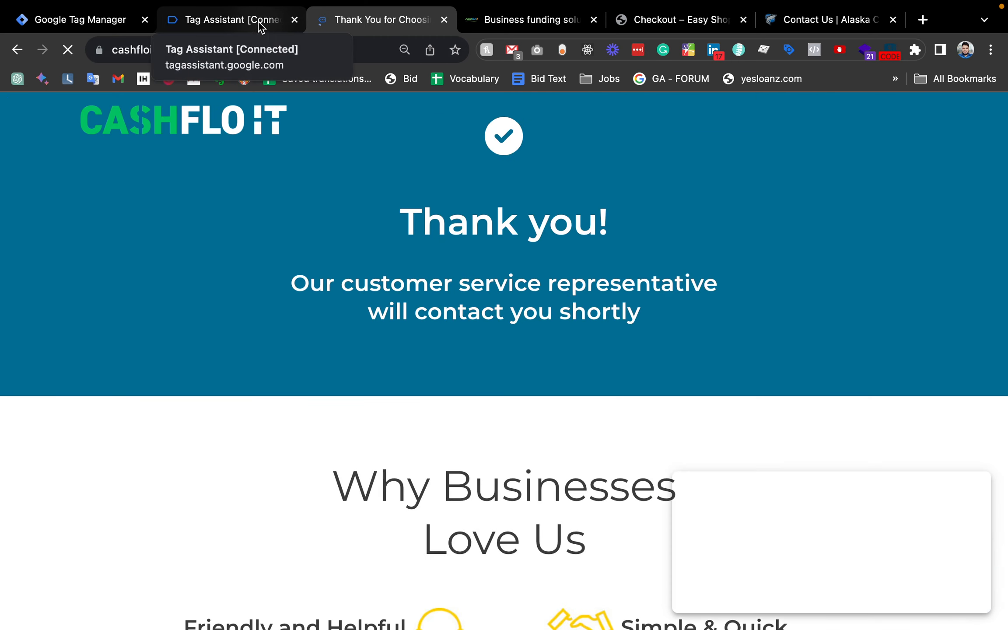
In Tag Assistant, inspect the GA4 - lead-form-submit tag under the lead_form_submit event with its variables displayed as values
left_click(259, 22)
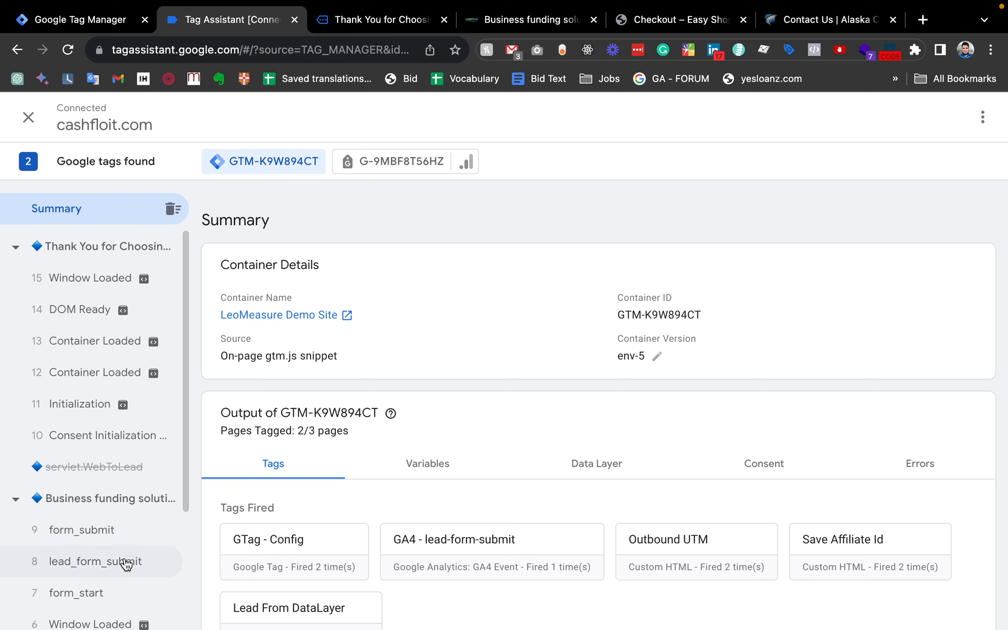
left_click(93, 554)
scroll(387, 463, "down", 2)
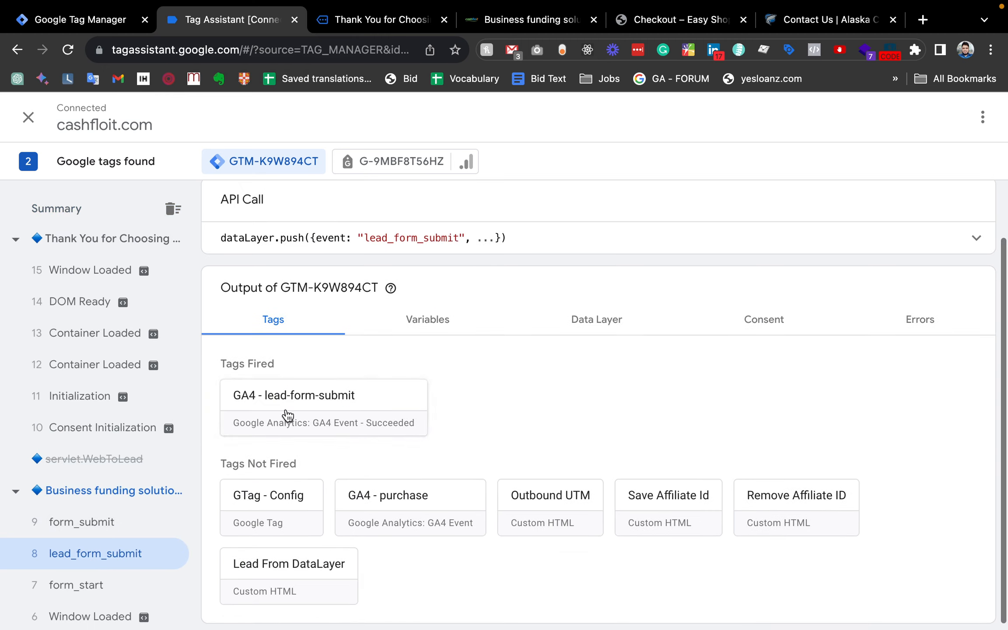
left_click(363, 413)
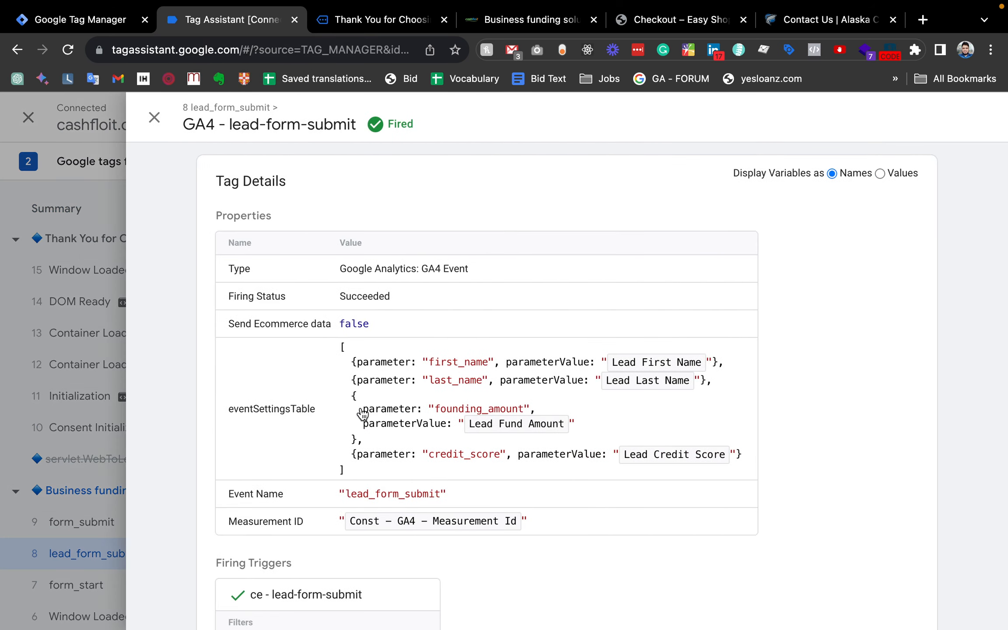
scroll(462, 379, "down", 1)
scroll(462, 379, "up", 1)
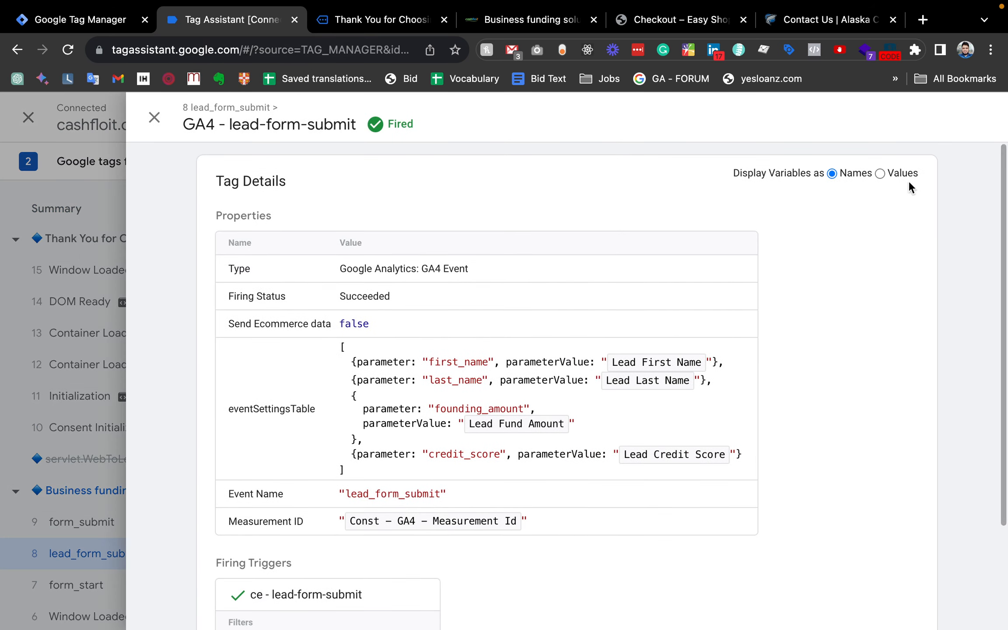
left_click(880, 173)
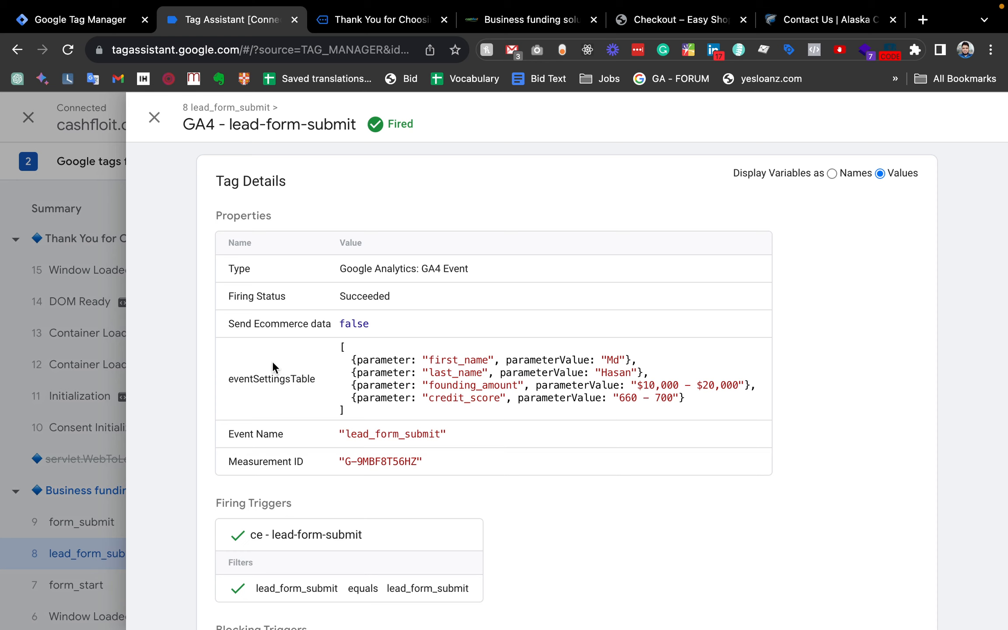
Examine the API call of the lead_form_submit event sent to the G-9MBF8T56HZ Google tag
left_click(76, 353)
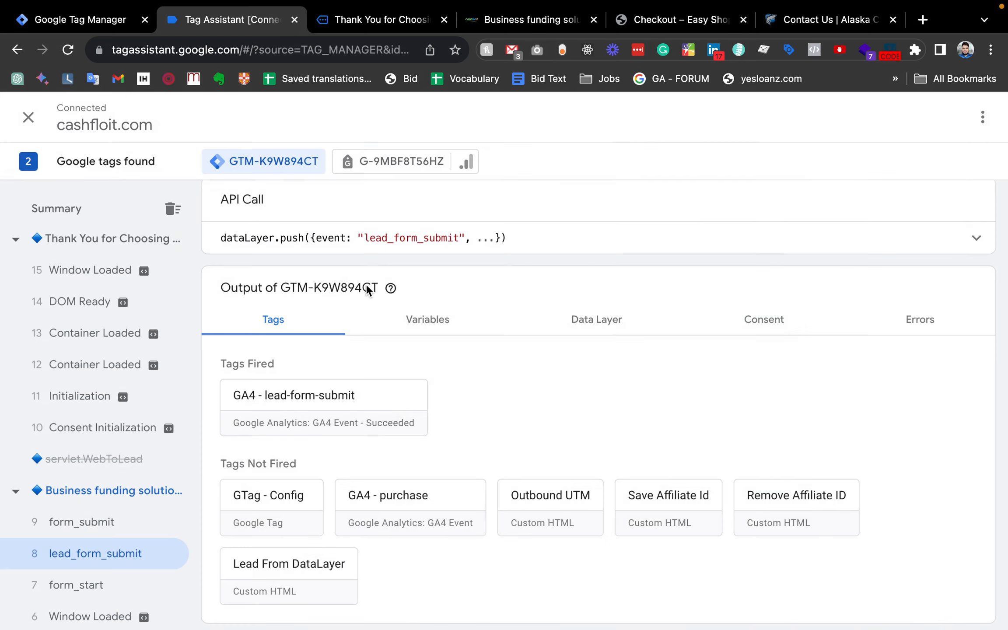
left_click(389, 168)
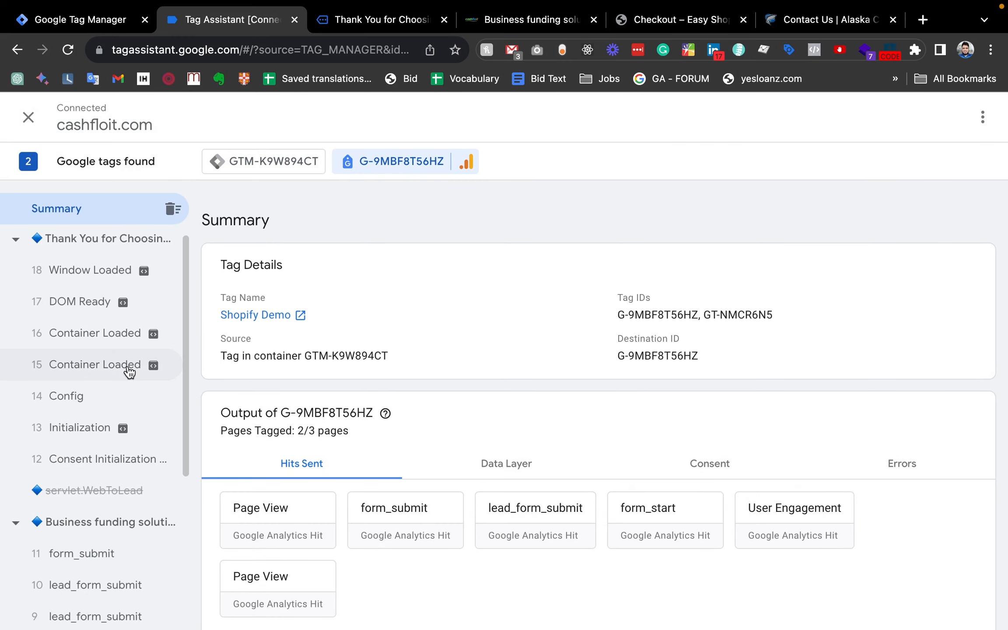
scroll(128, 372, "down", 3)
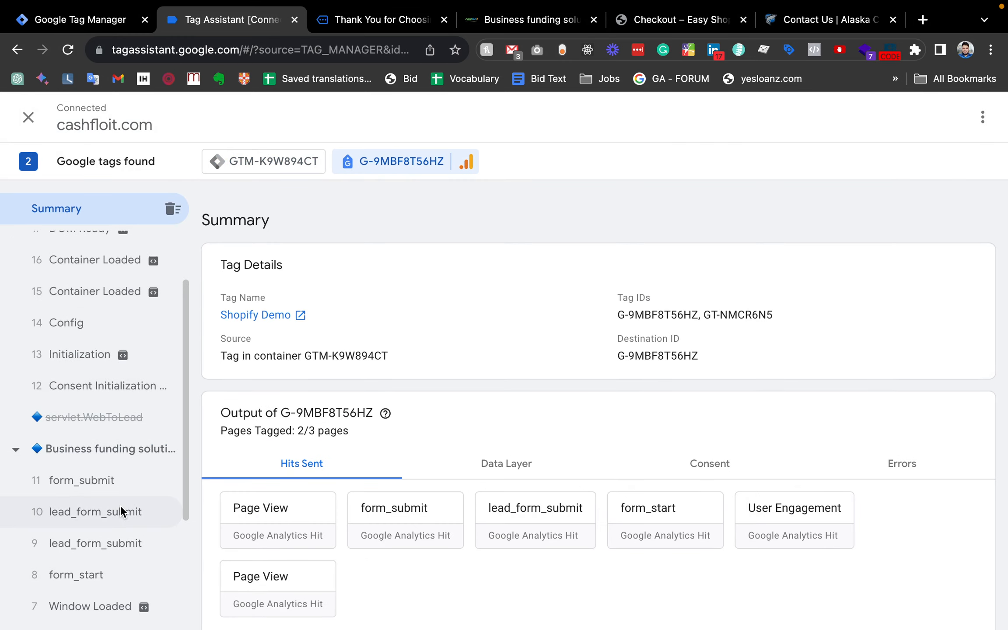
left_click(122, 510)
left_click(811, 314)
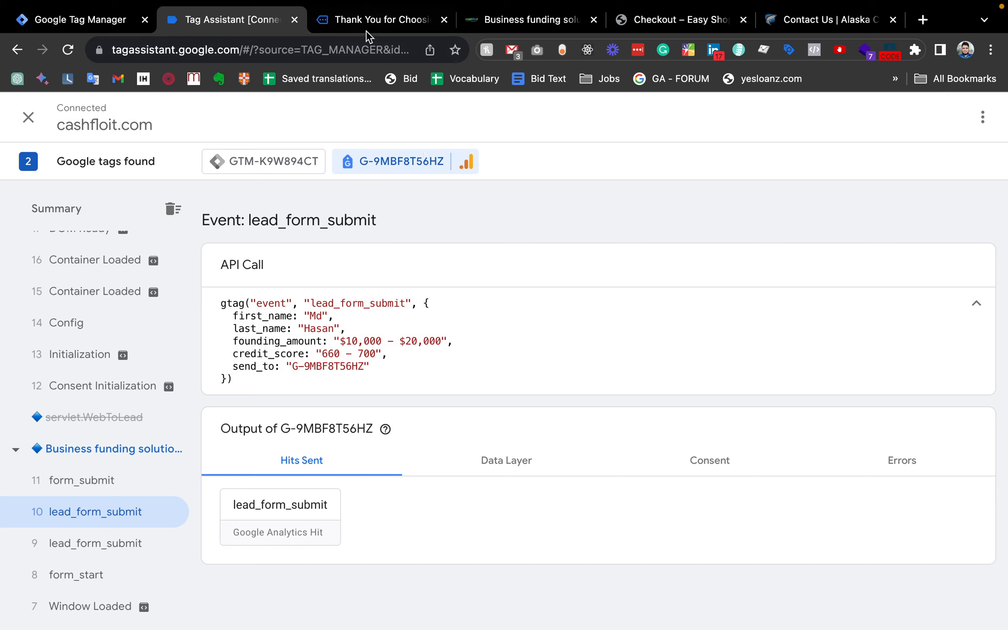
Open analytics.google.com in place of the old cashfloit.com form page and close the developer tools
left_click(478, 22)
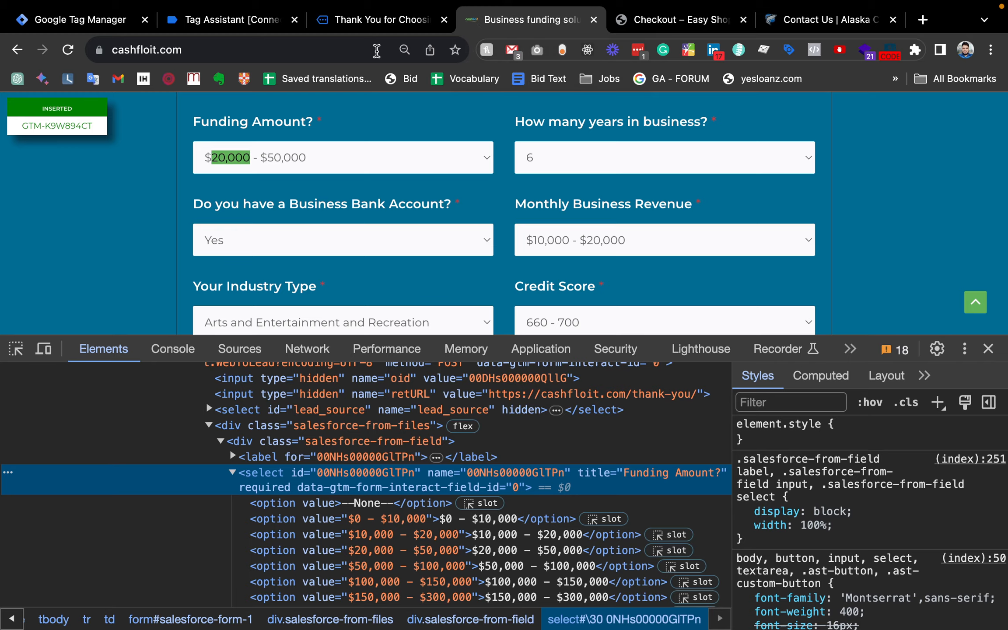
left_click(283, 53)
double_click(283, 52)
left_click(284, 52)
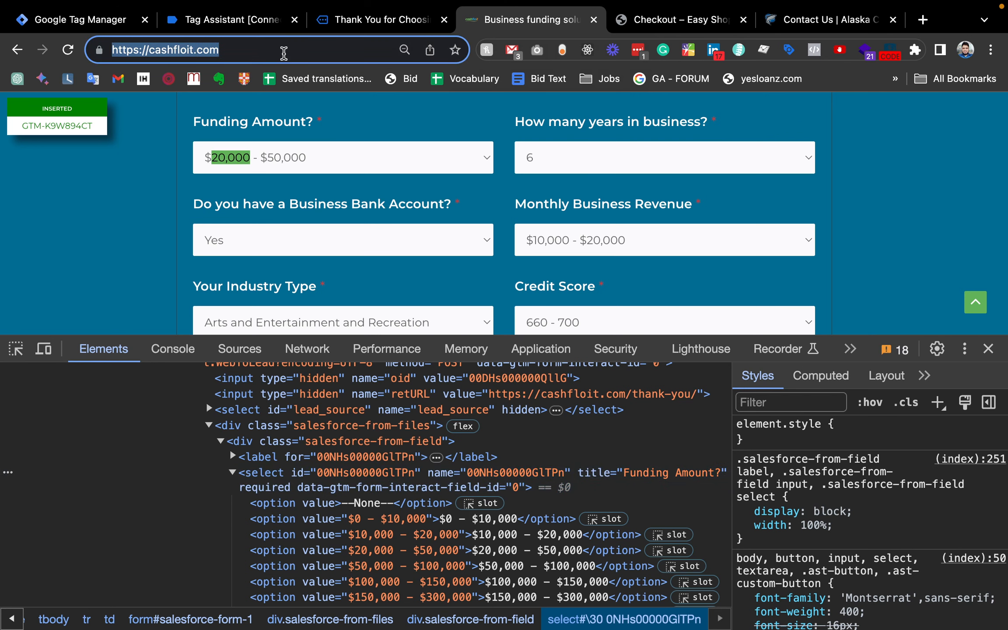
type("ana")
key("Return")
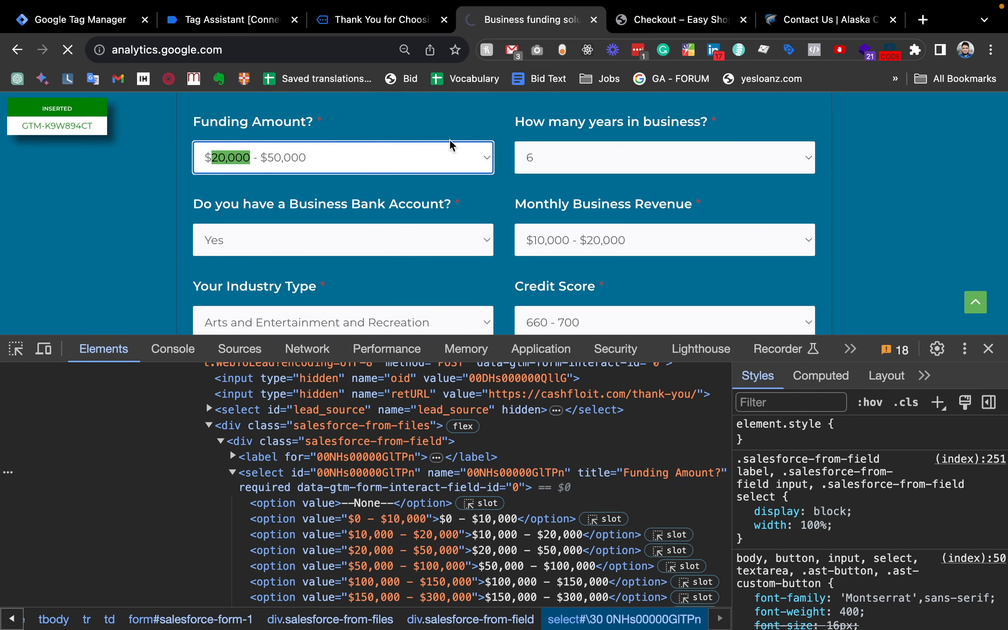
left_click(988, 349)
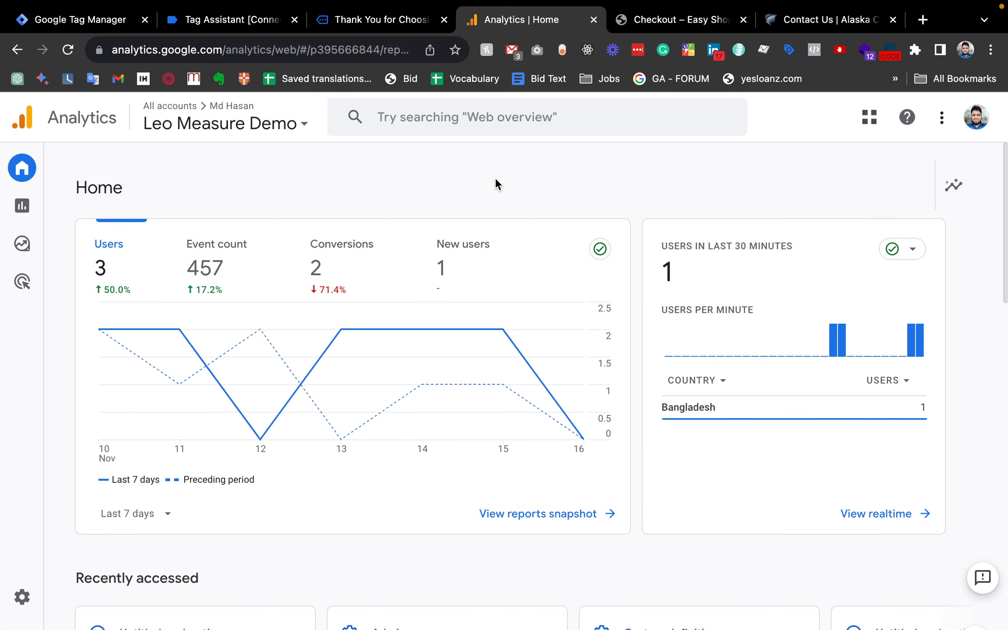
Open DebugView in the admin settings of the Leo Measure Demo property
left_click(24, 600)
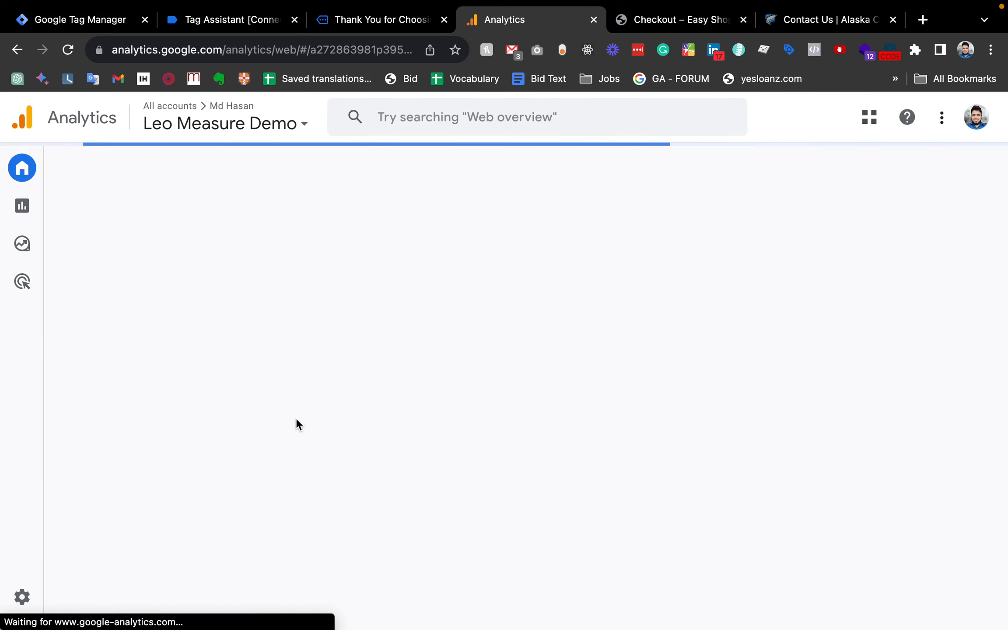
scroll(296, 419, "down", 8)
scroll(297, 424, "down", 3)
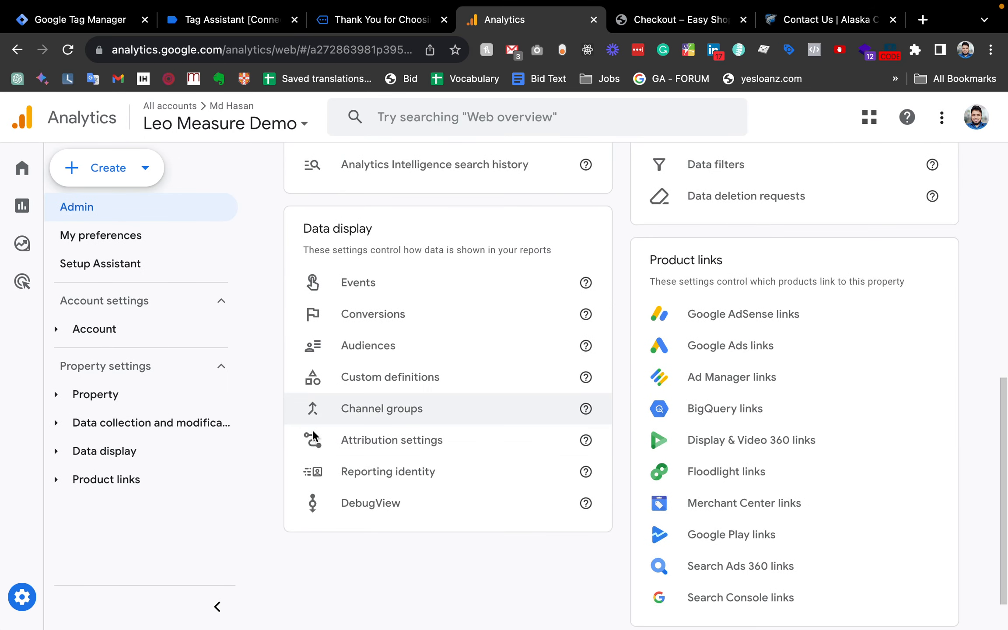
left_click(367, 506)
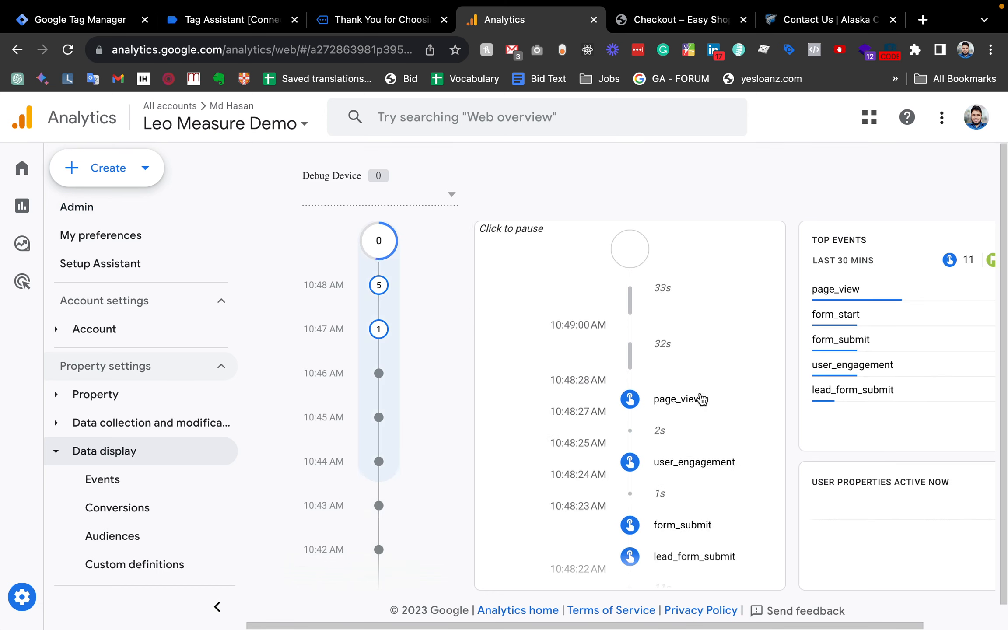
Open the lead_form_submit event's parameters in DebugView and check the first_name value
scroll(701, 399, "down", 3)
left_click(667, 446)
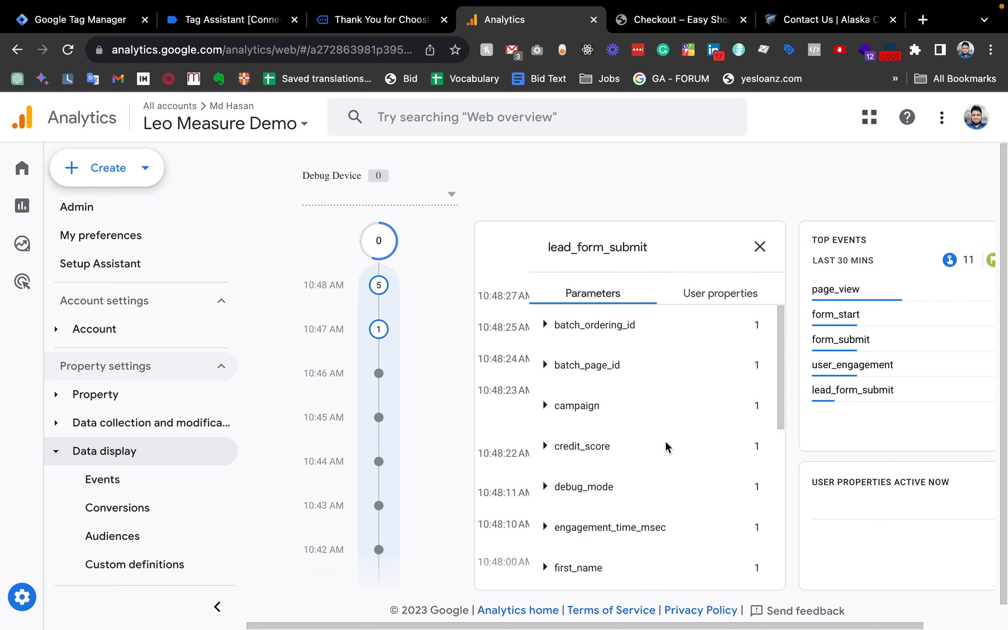
scroll(666, 443, "down", 1)
scroll(666, 443, "up", 1)
scroll(667, 446, "down", 6)
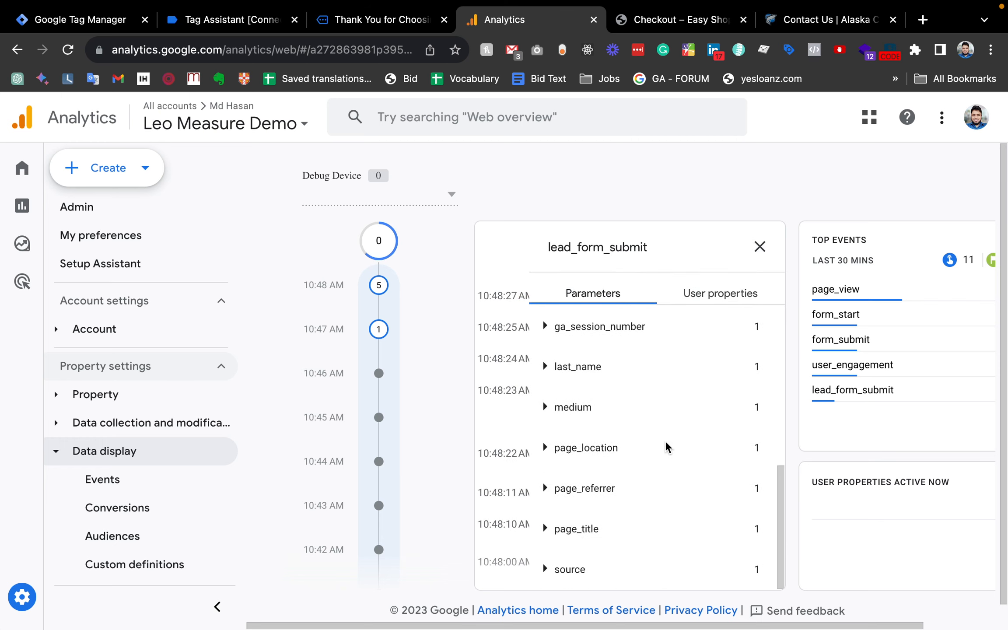
scroll(666, 445, "up", 5)
left_click(549, 430)
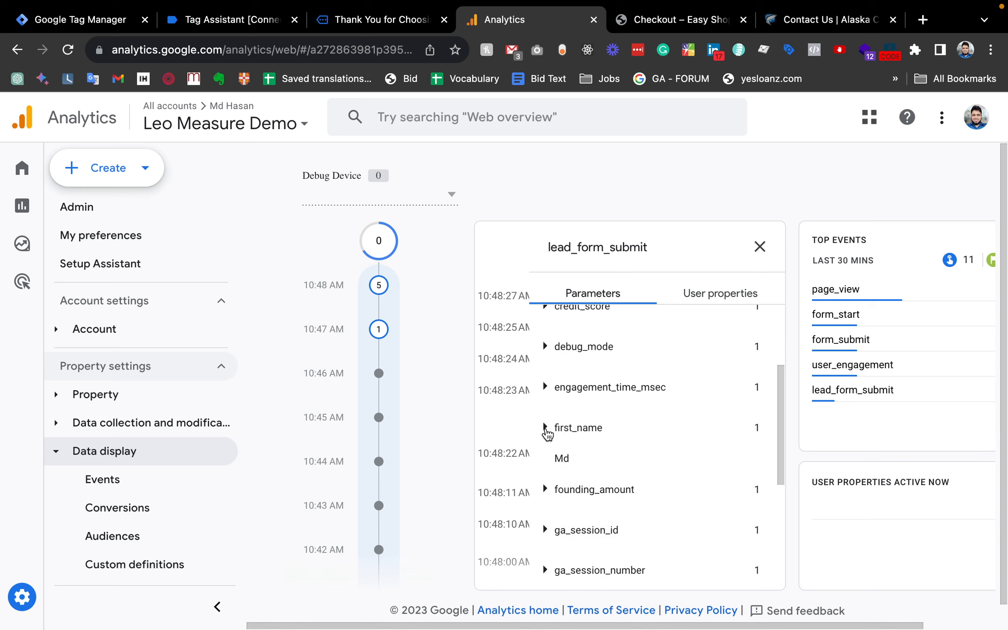
Check the founding_amount and credit_score values of the lead_form_submit event
scroll(634, 455, "down", 1)
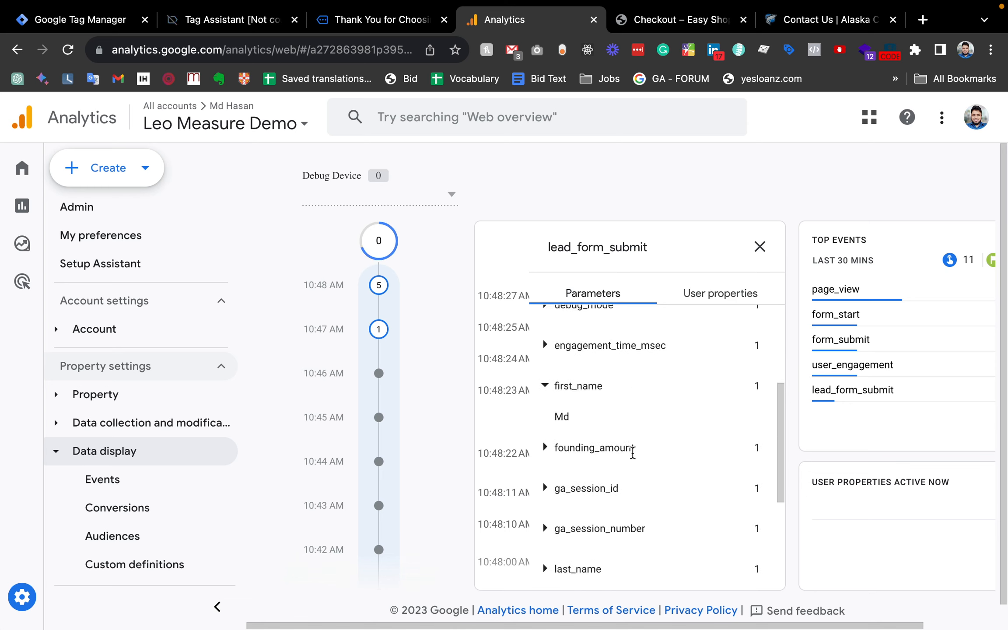
left_click(547, 448)
scroll(547, 453, "up", 1)
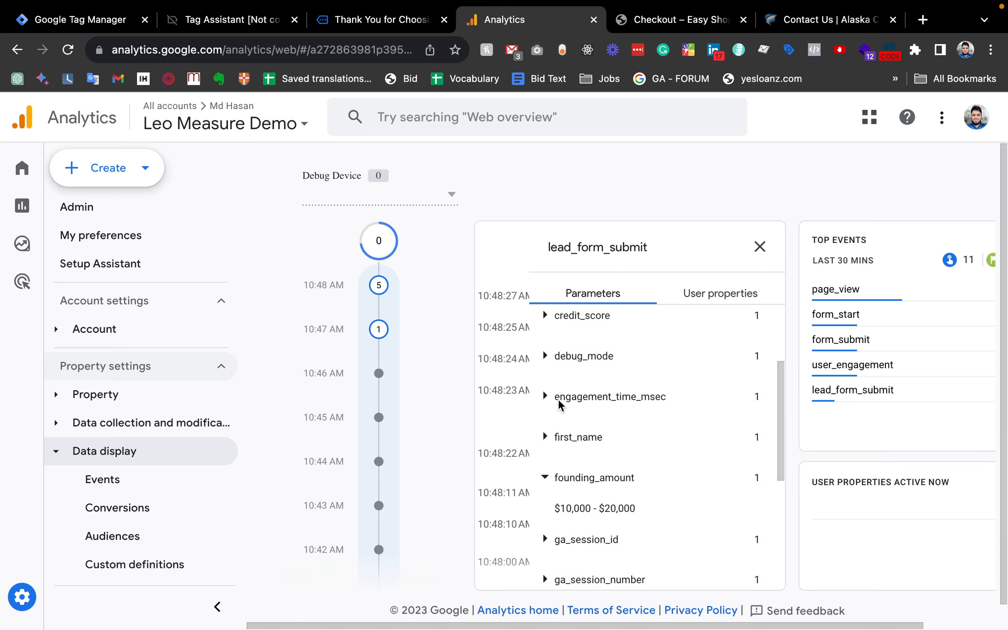
scroll(560, 370, "up", 1)
left_click(545, 360)
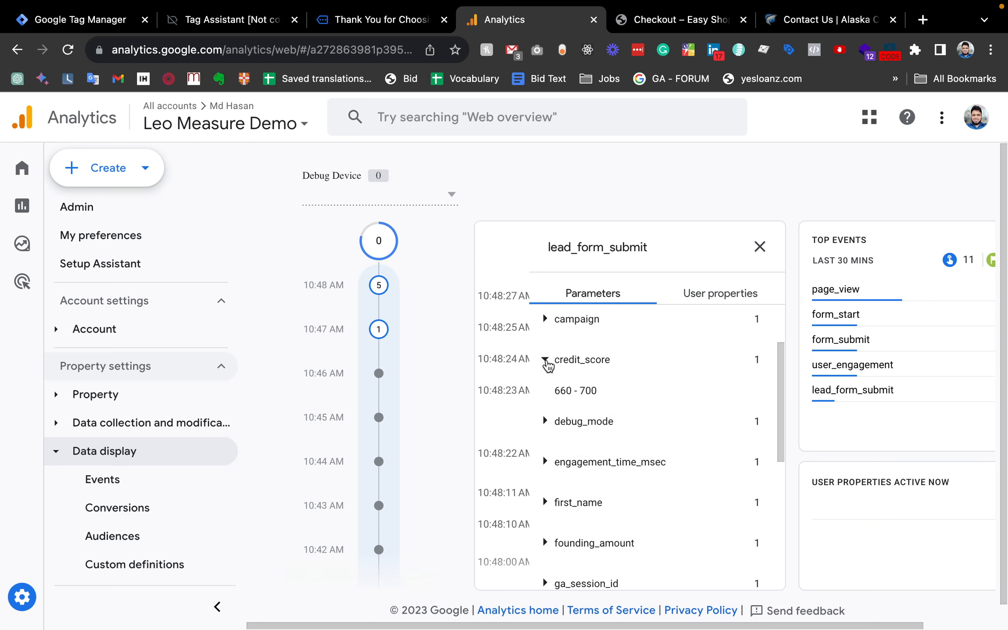
left_click(348, 25)
left_click(67, 21)
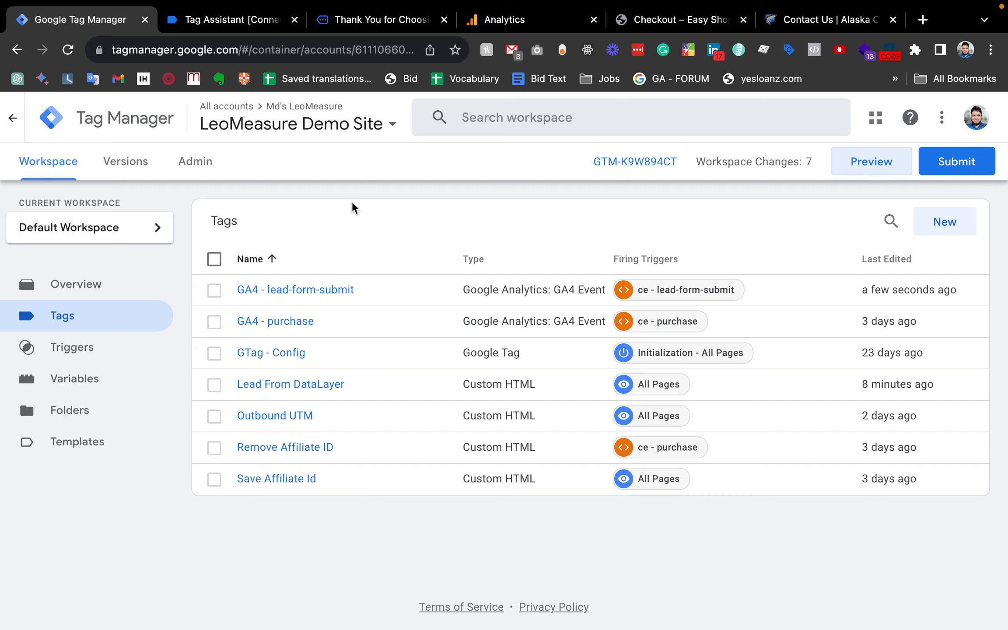
left_click(348, 27)
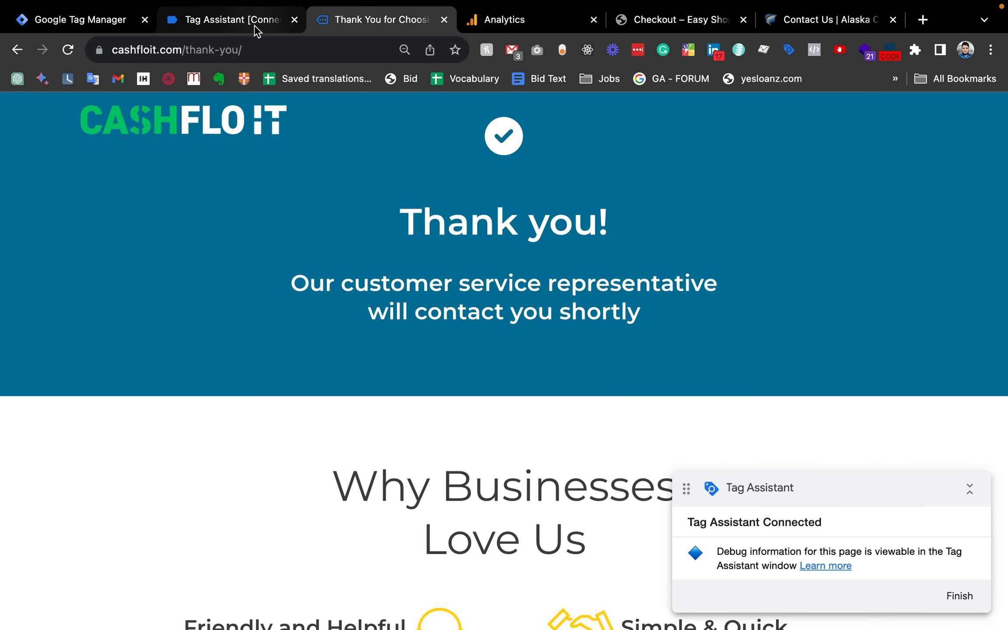